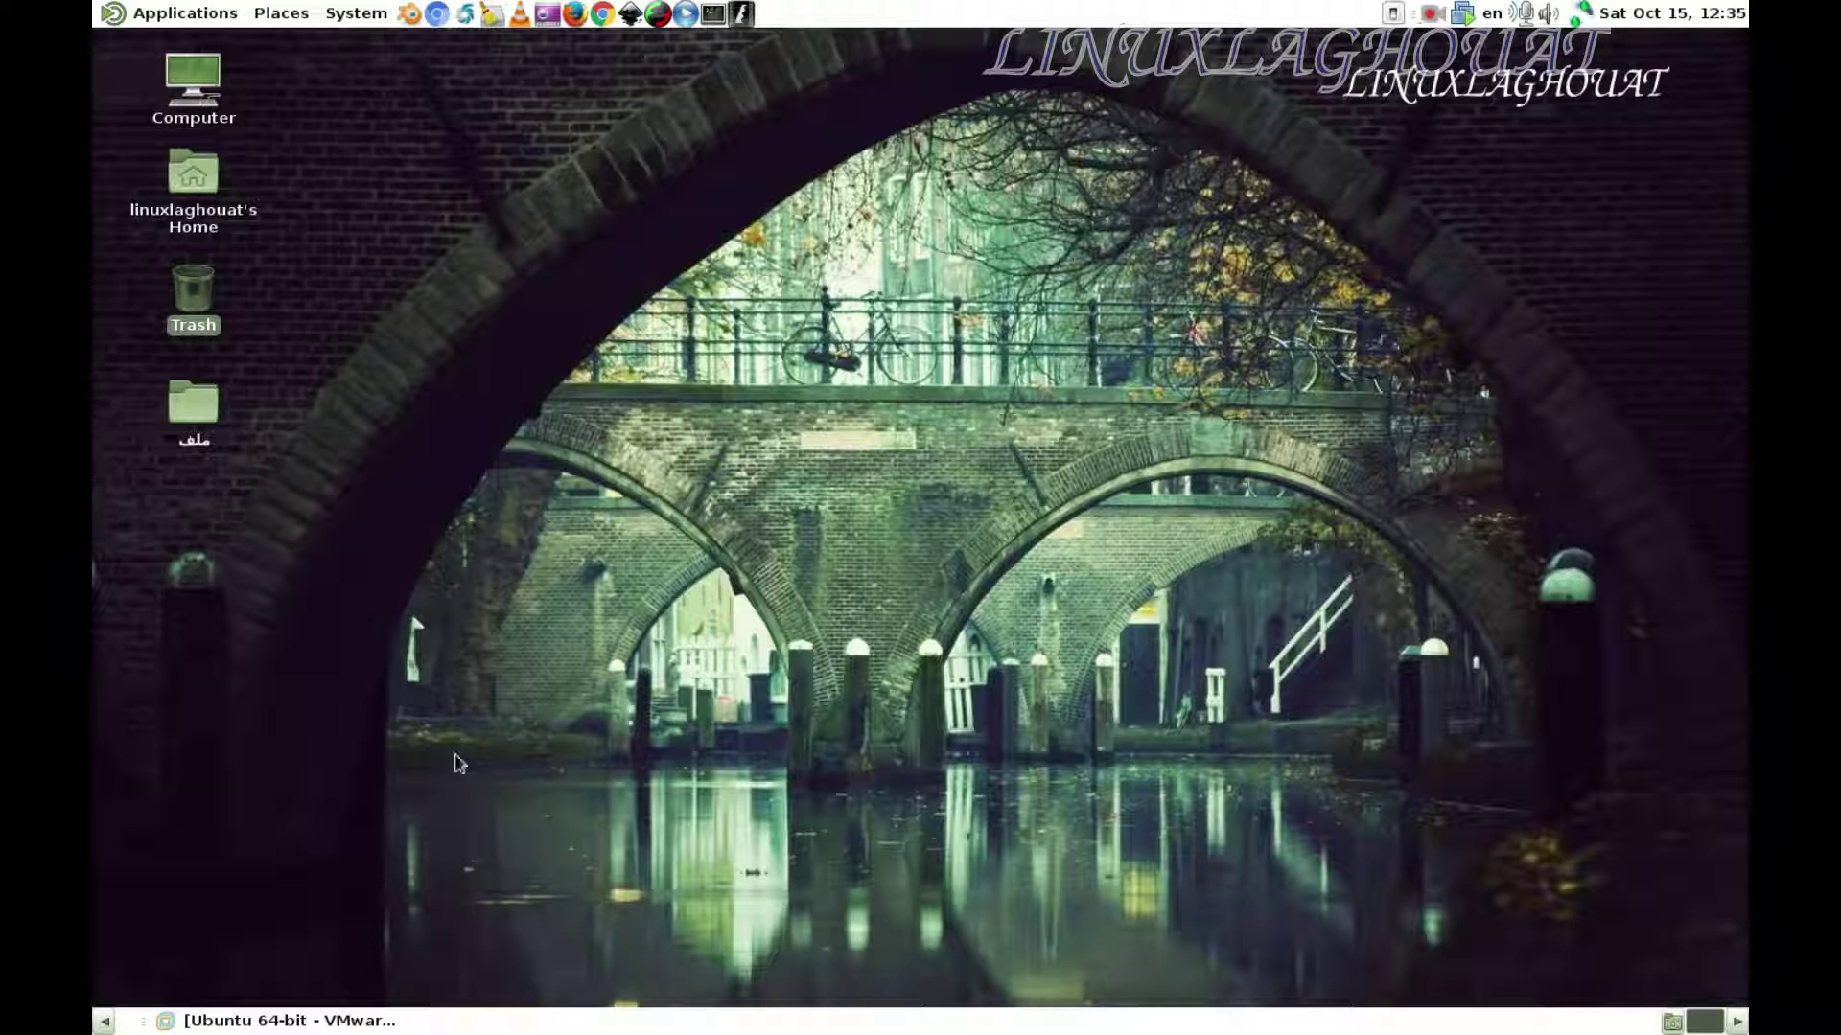
- Switch to the Ubuntu 64-bit virtual machine in VMware Workstation and open its Control Center
click(365, 1022)
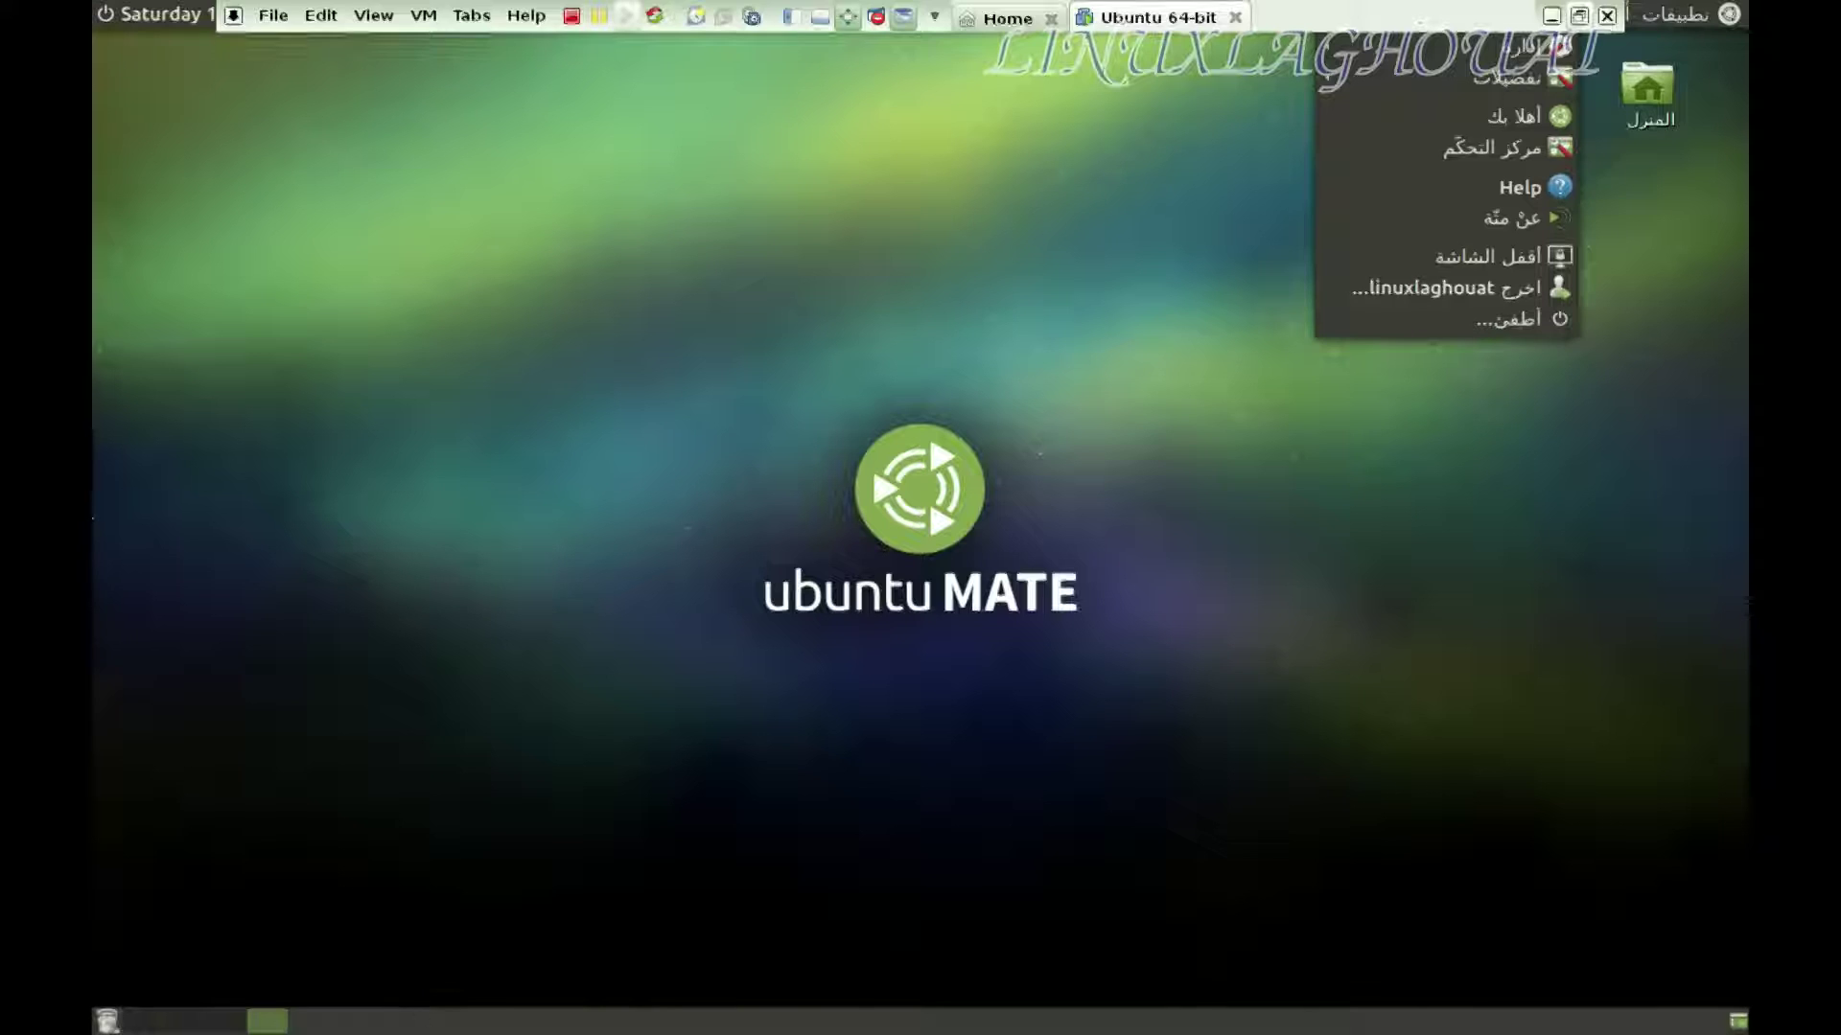
click(1234, 482)
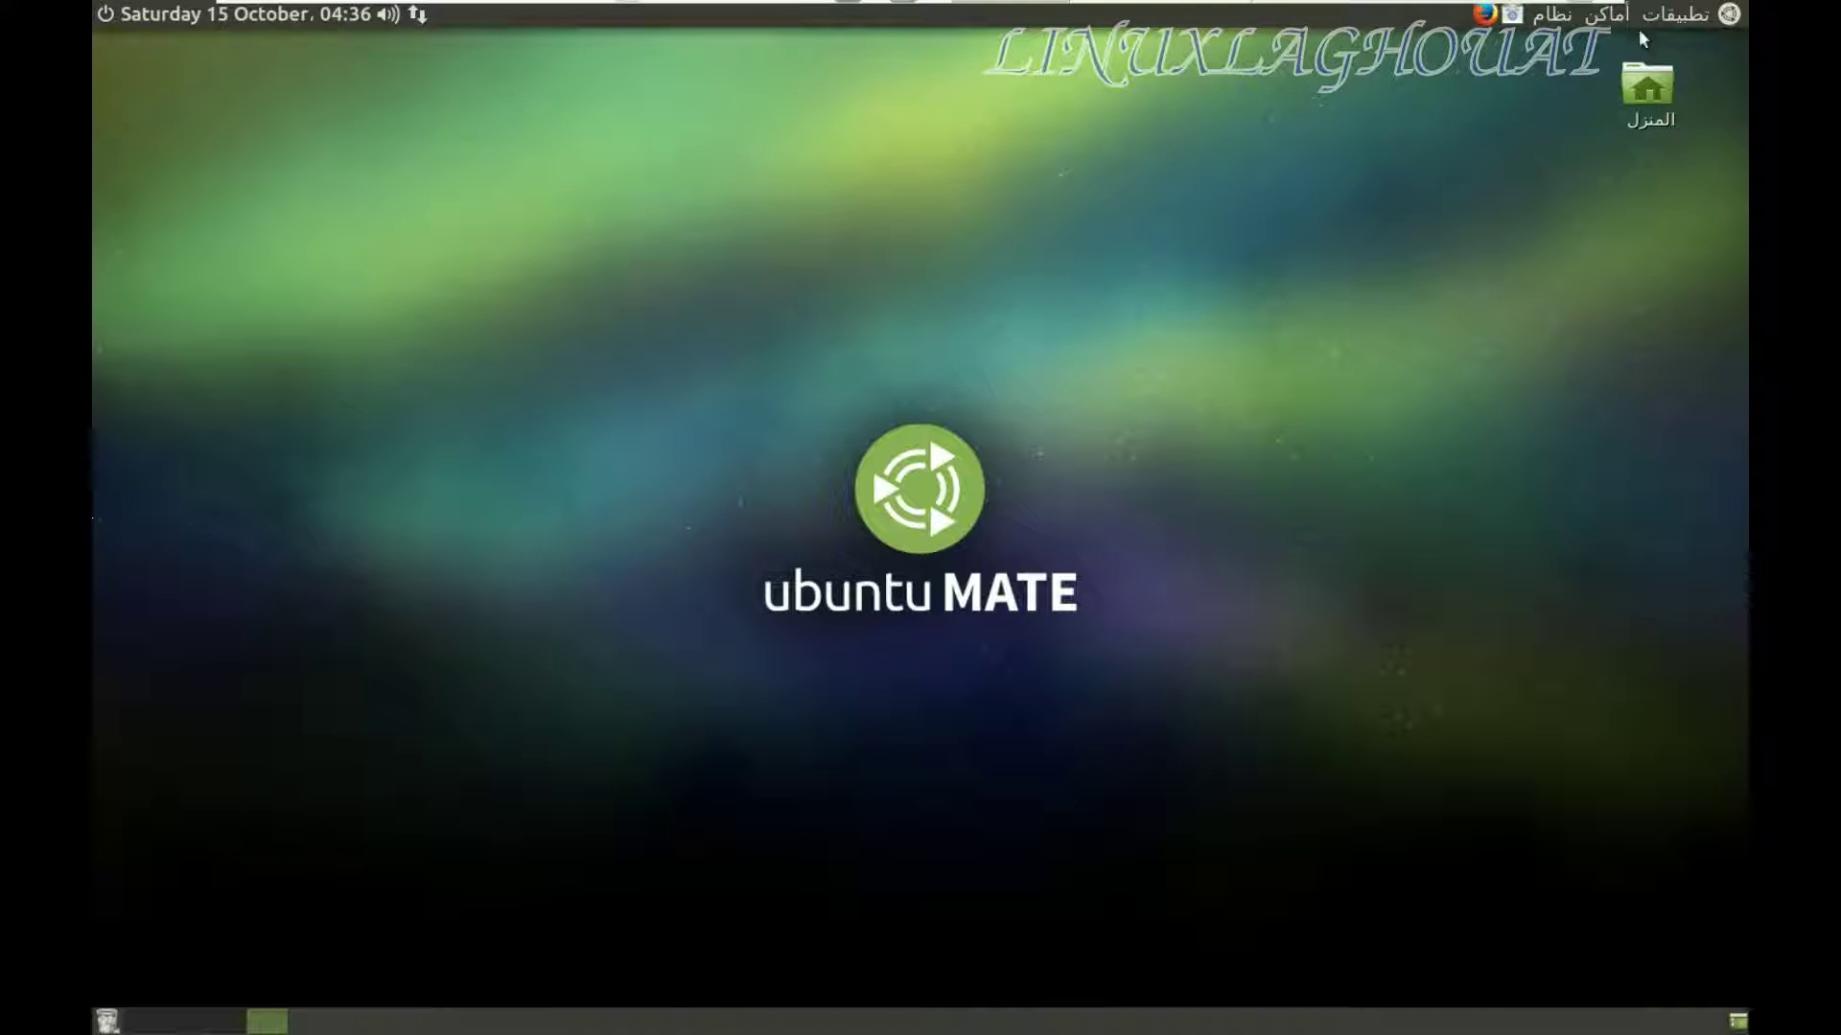
click(1556, 15)
mouse_move(1525, 46)
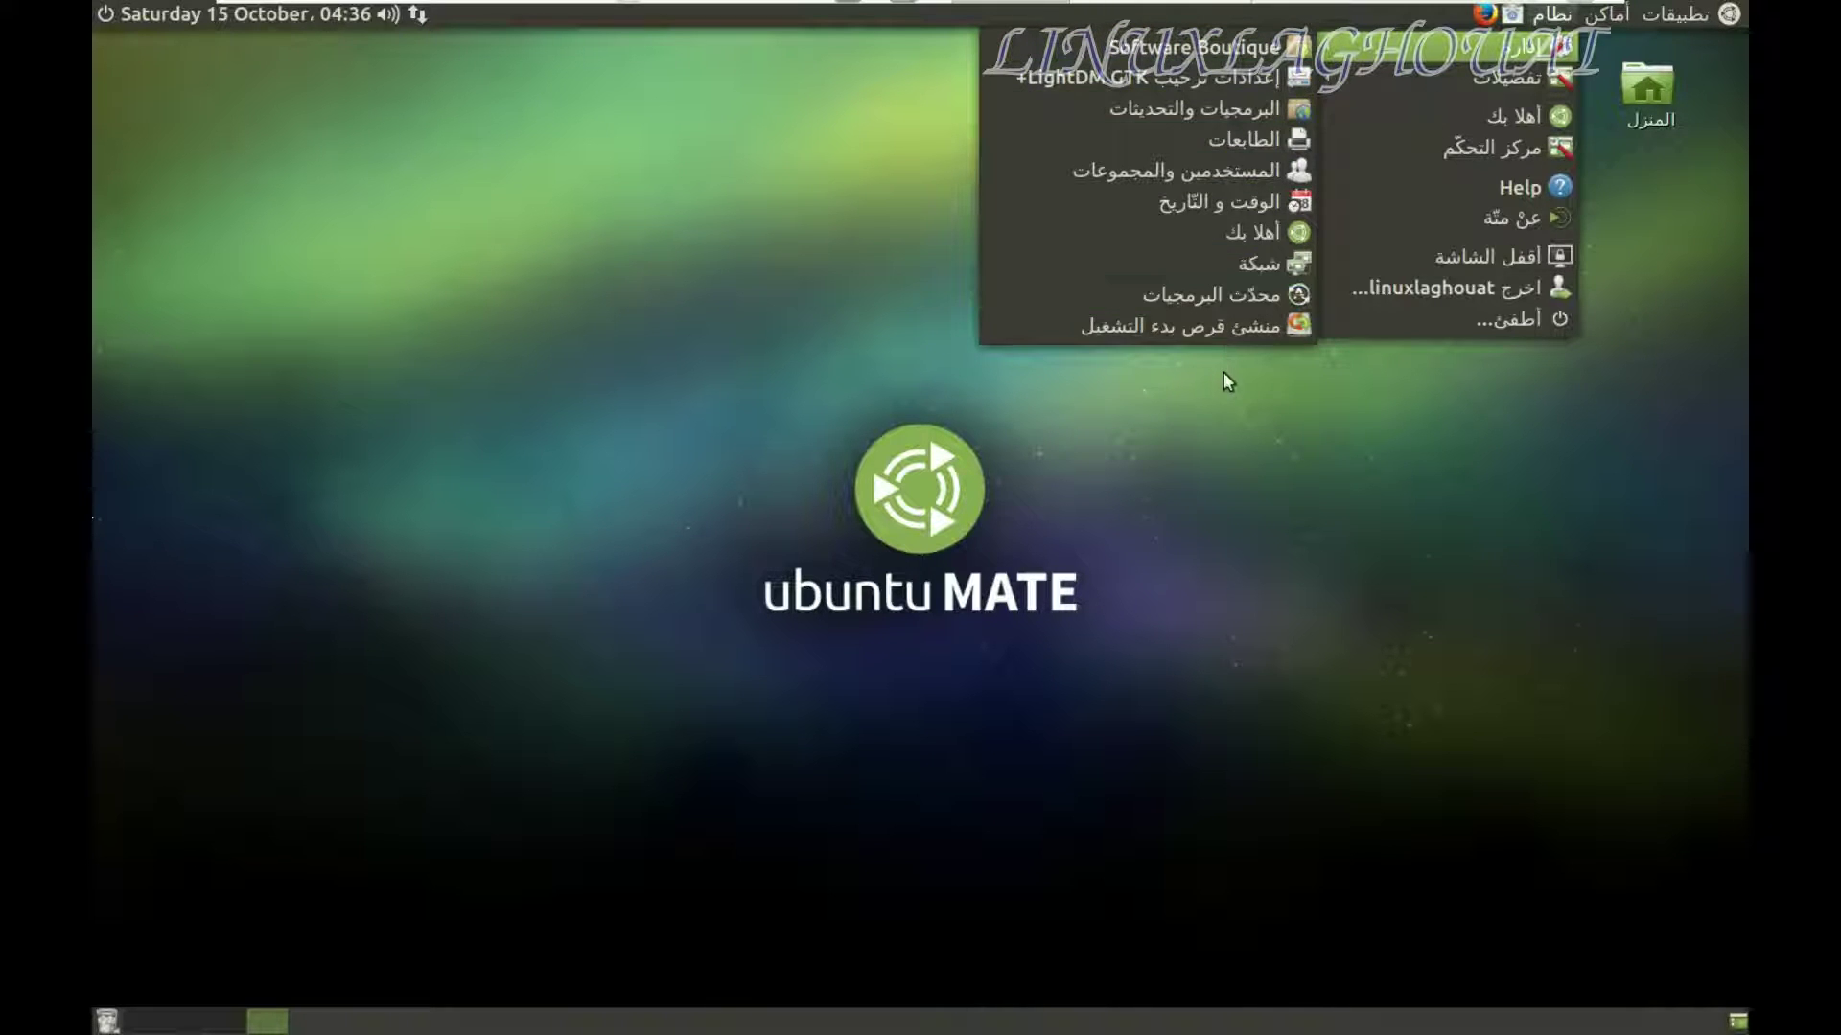
click(1493, 147)
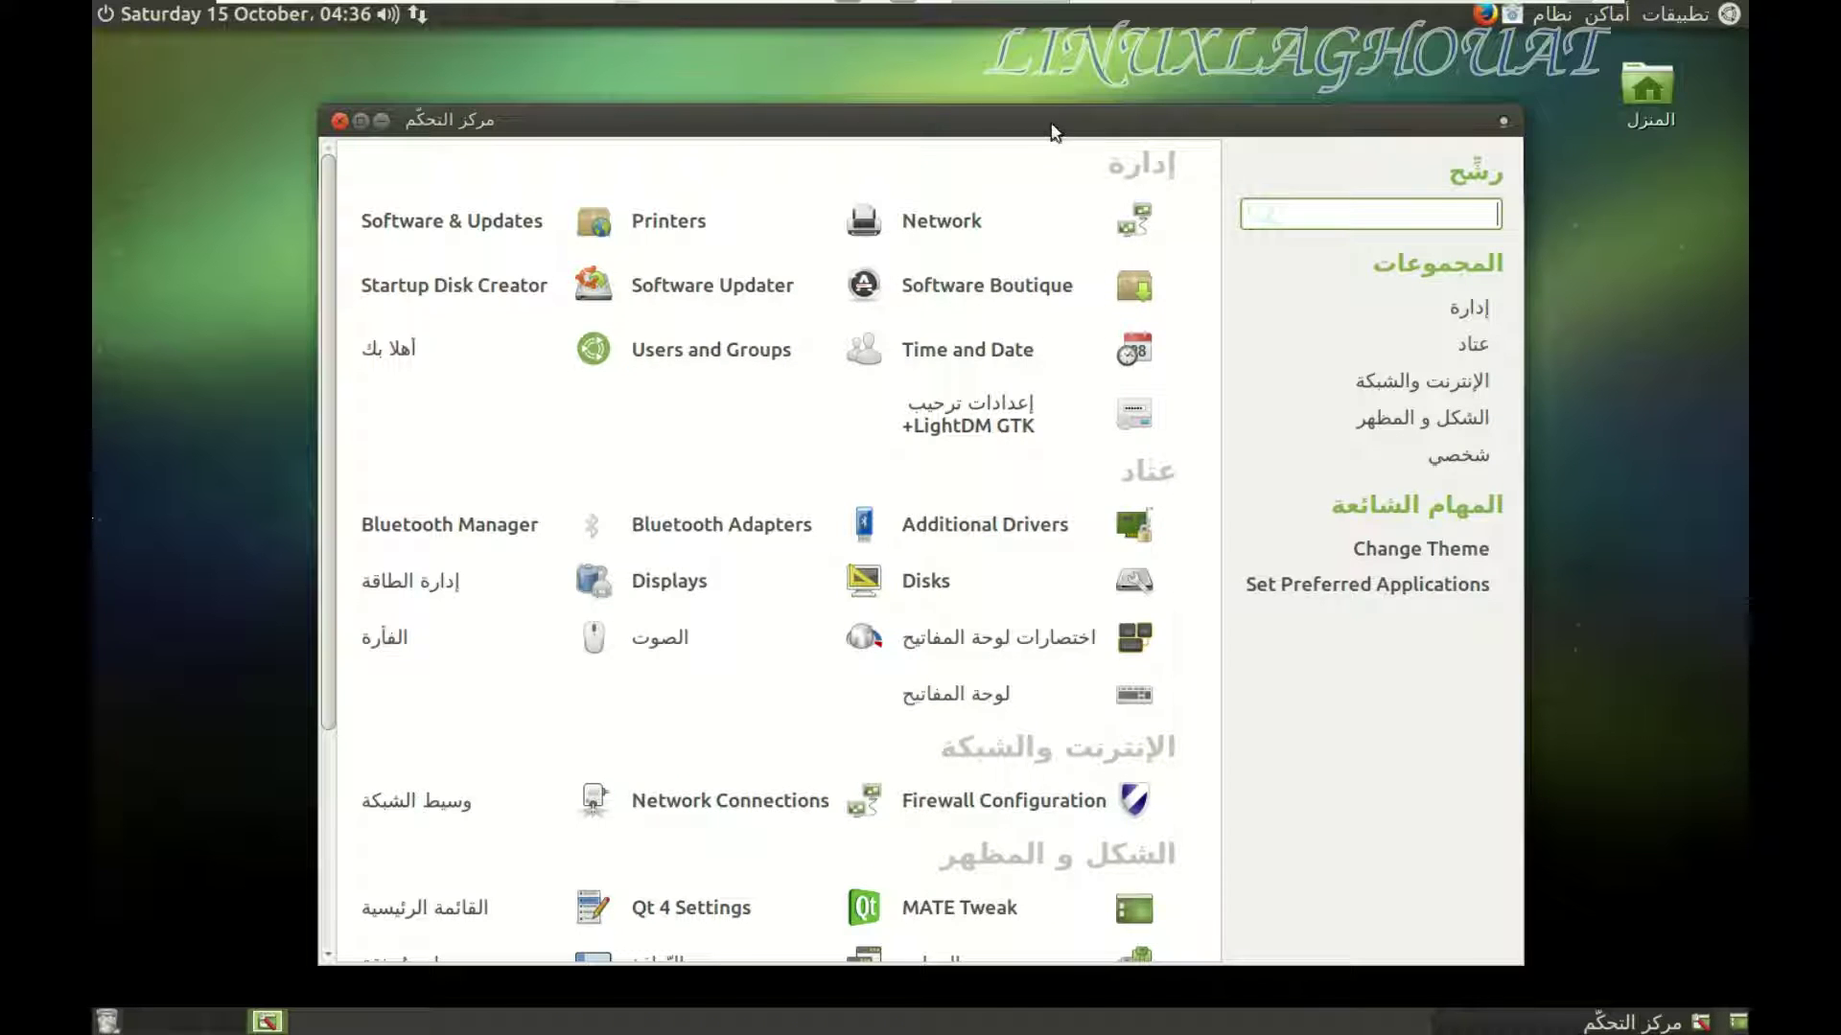
- Open Language Support from the personal settings group of the Control Center
drag(1044, 115, 1015, 92)
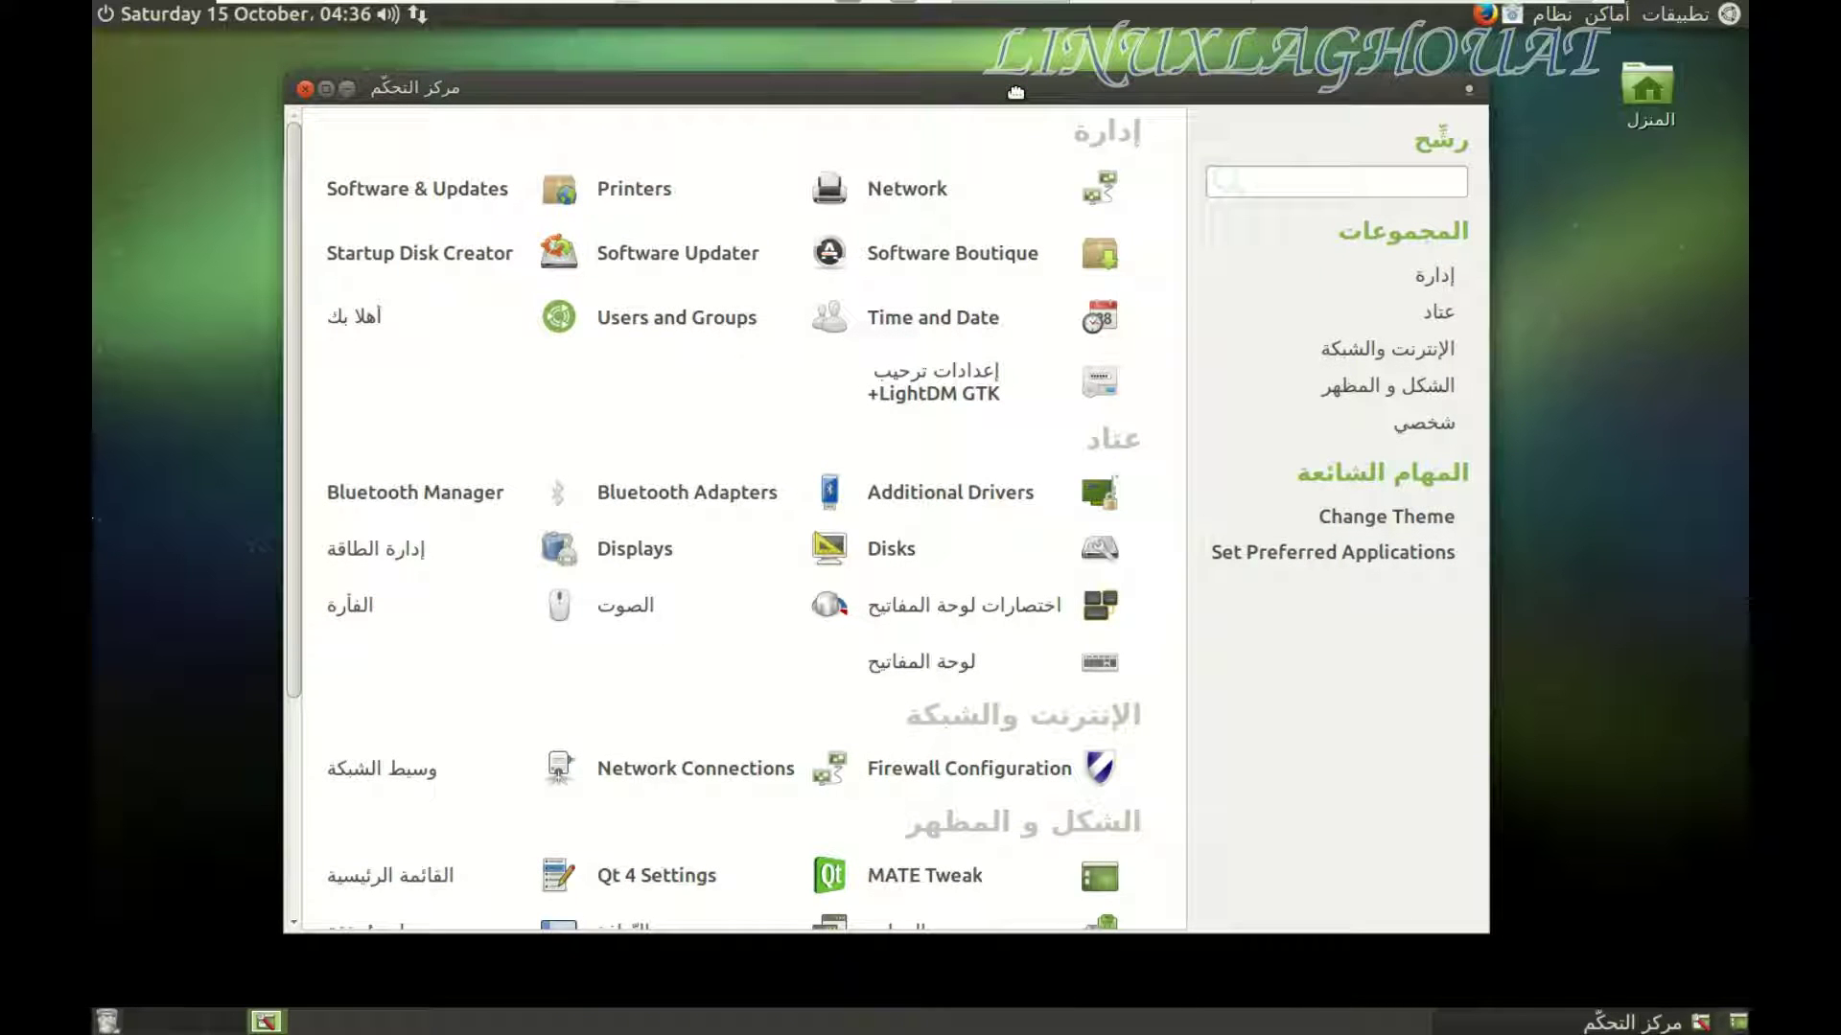
scroll(908, 602, down, 6)
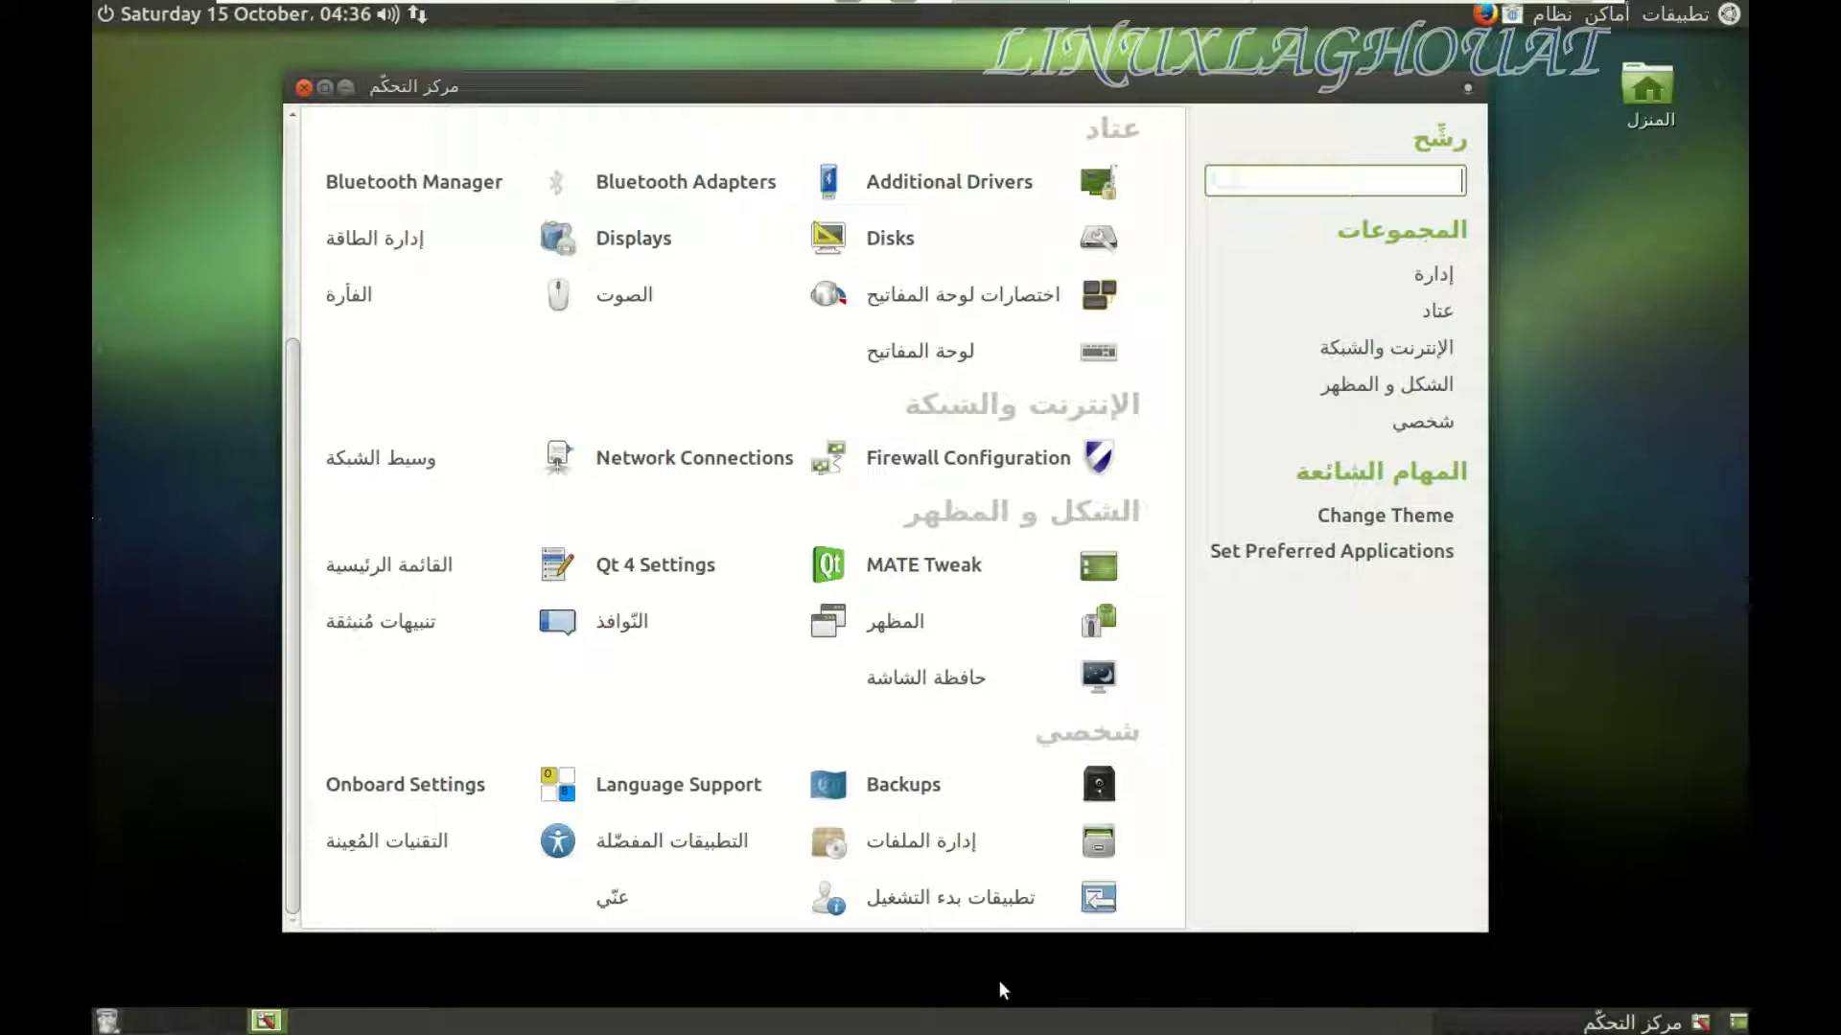
click(759, 804)
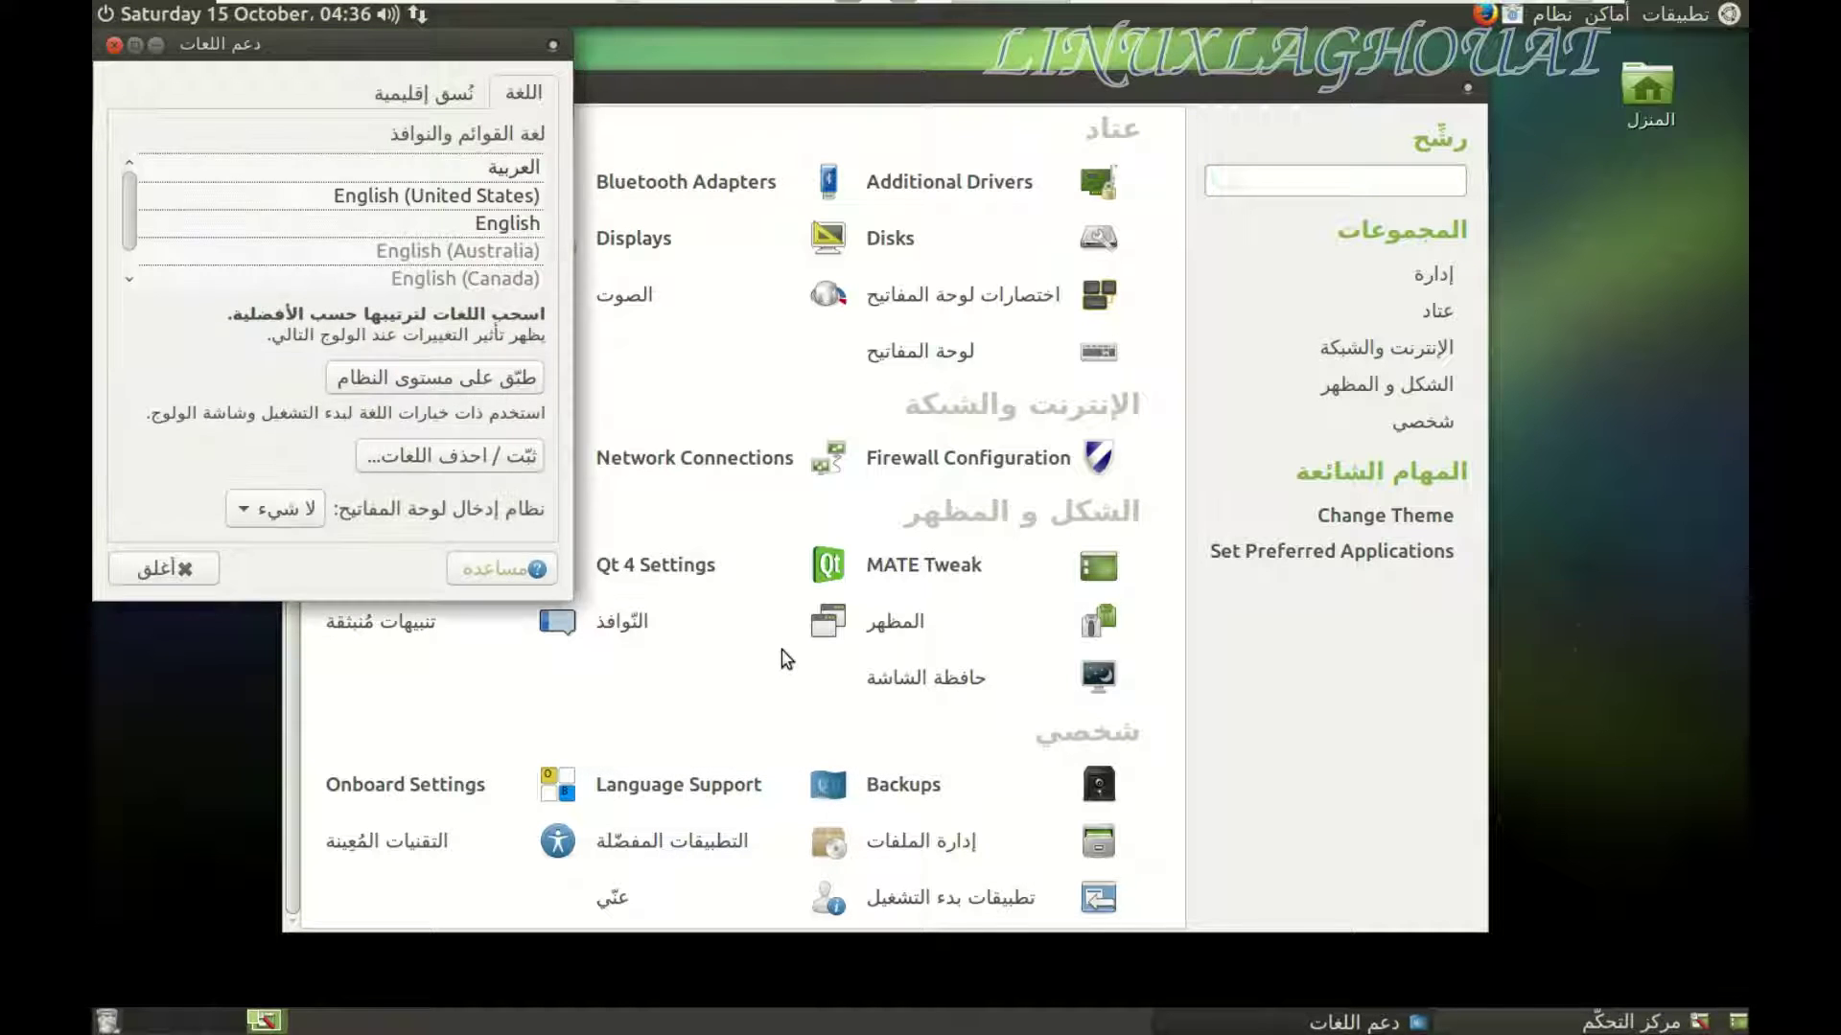
- Open the list of installable languages and mark French (الفرنسية) for installation
click(469, 456)
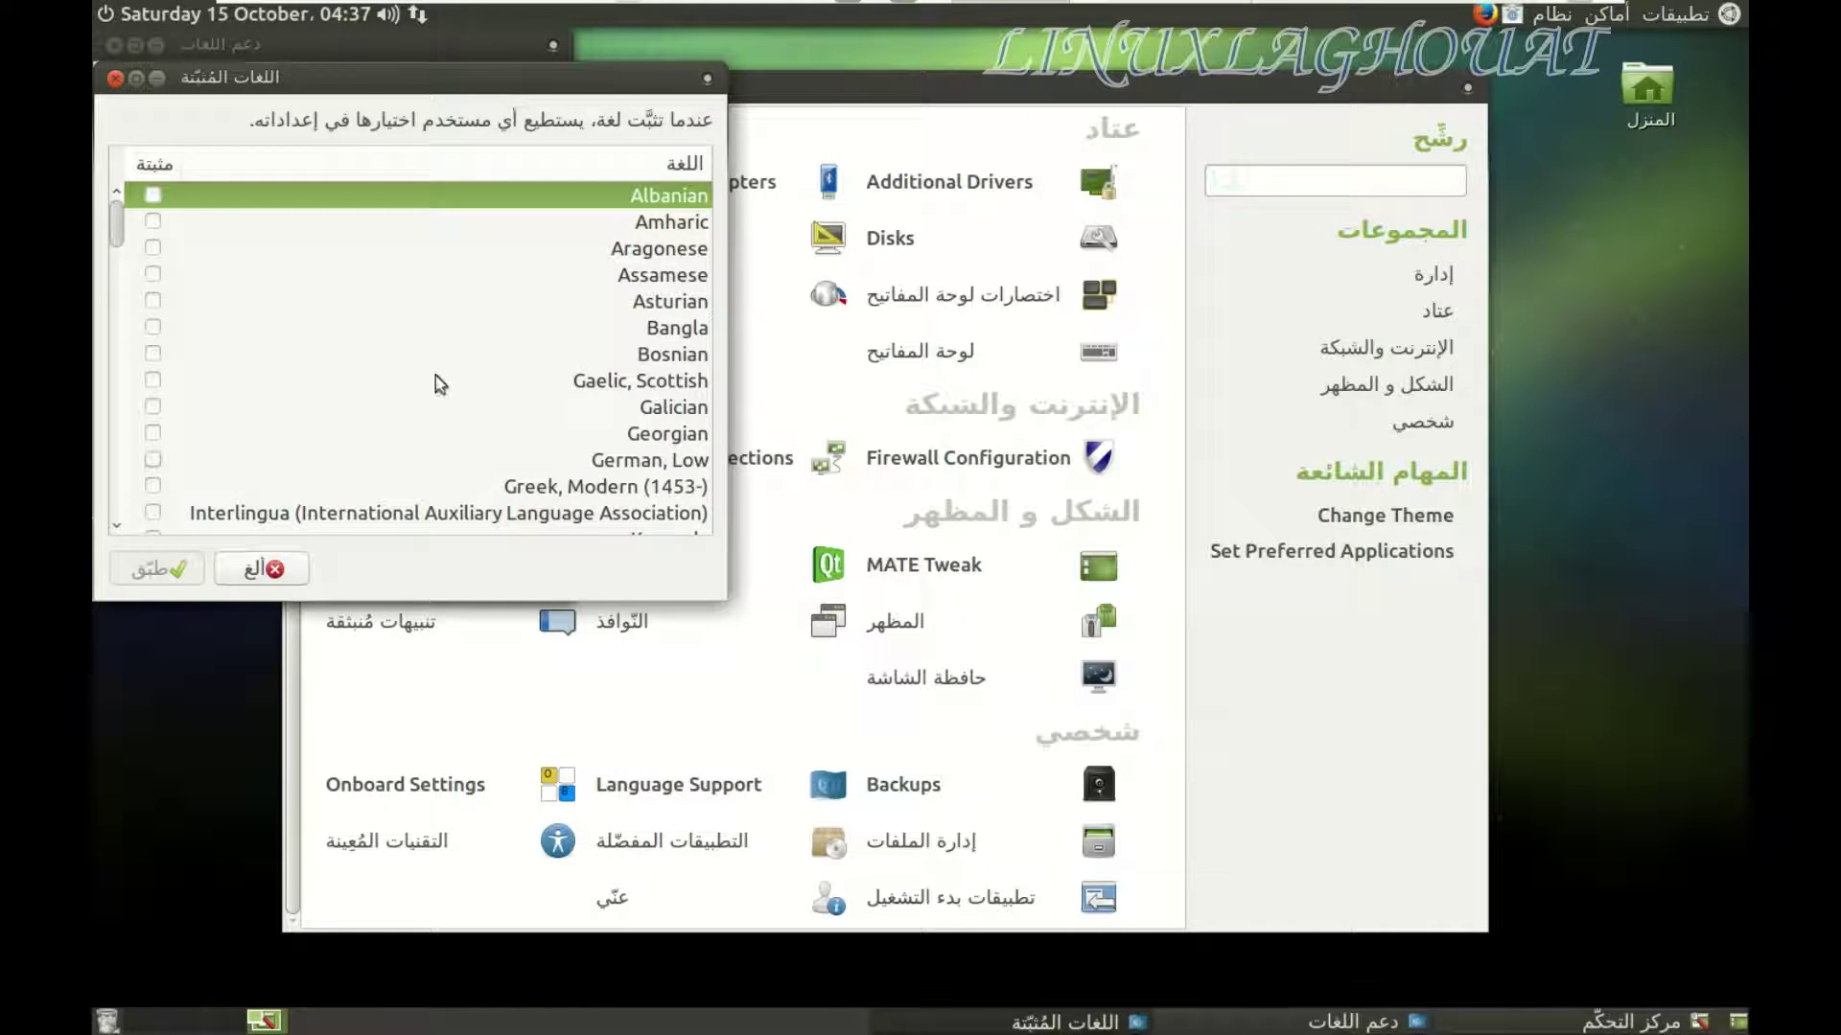
scroll(435, 383, down, 10)
scroll(438, 393, down, 6)
scroll(441, 380, up, 3)
scroll(442, 380, up, 8)
scroll(442, 380, down, 12)
scroll(442, 380, down, 3)
scroll(442, 380, down, 10)
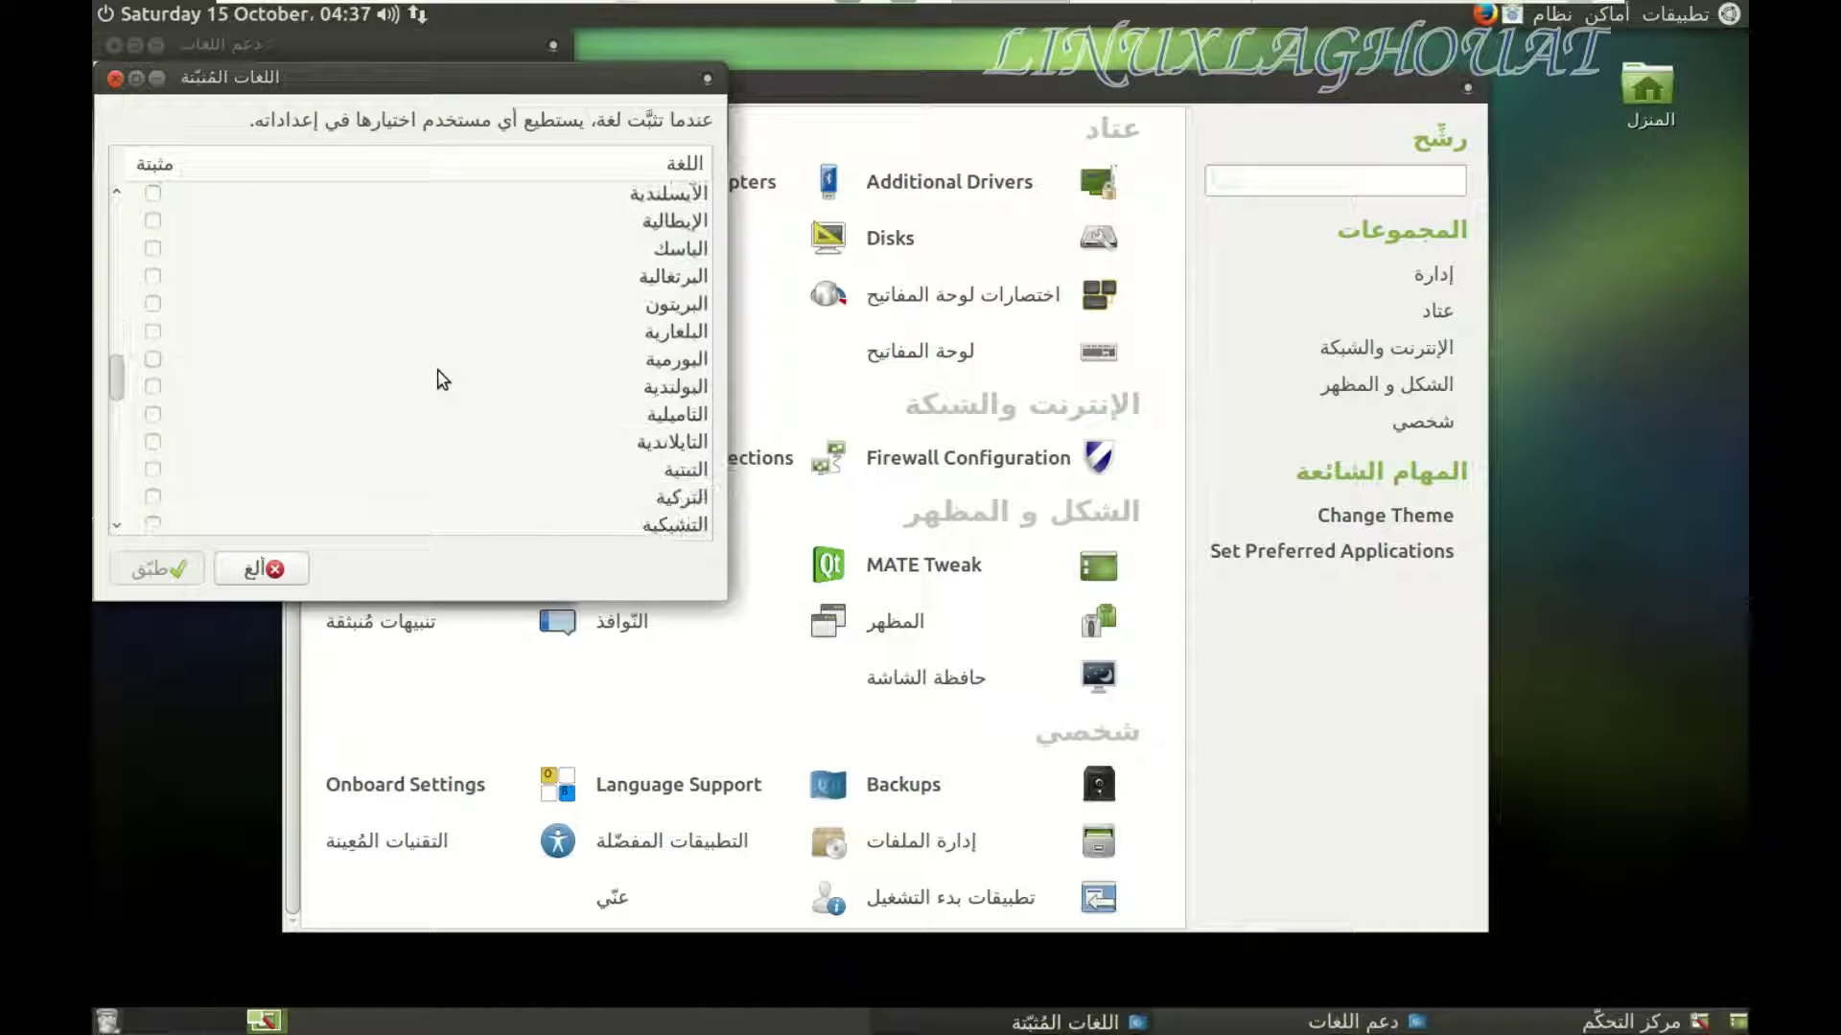
scroll(442, 379, down, 5)
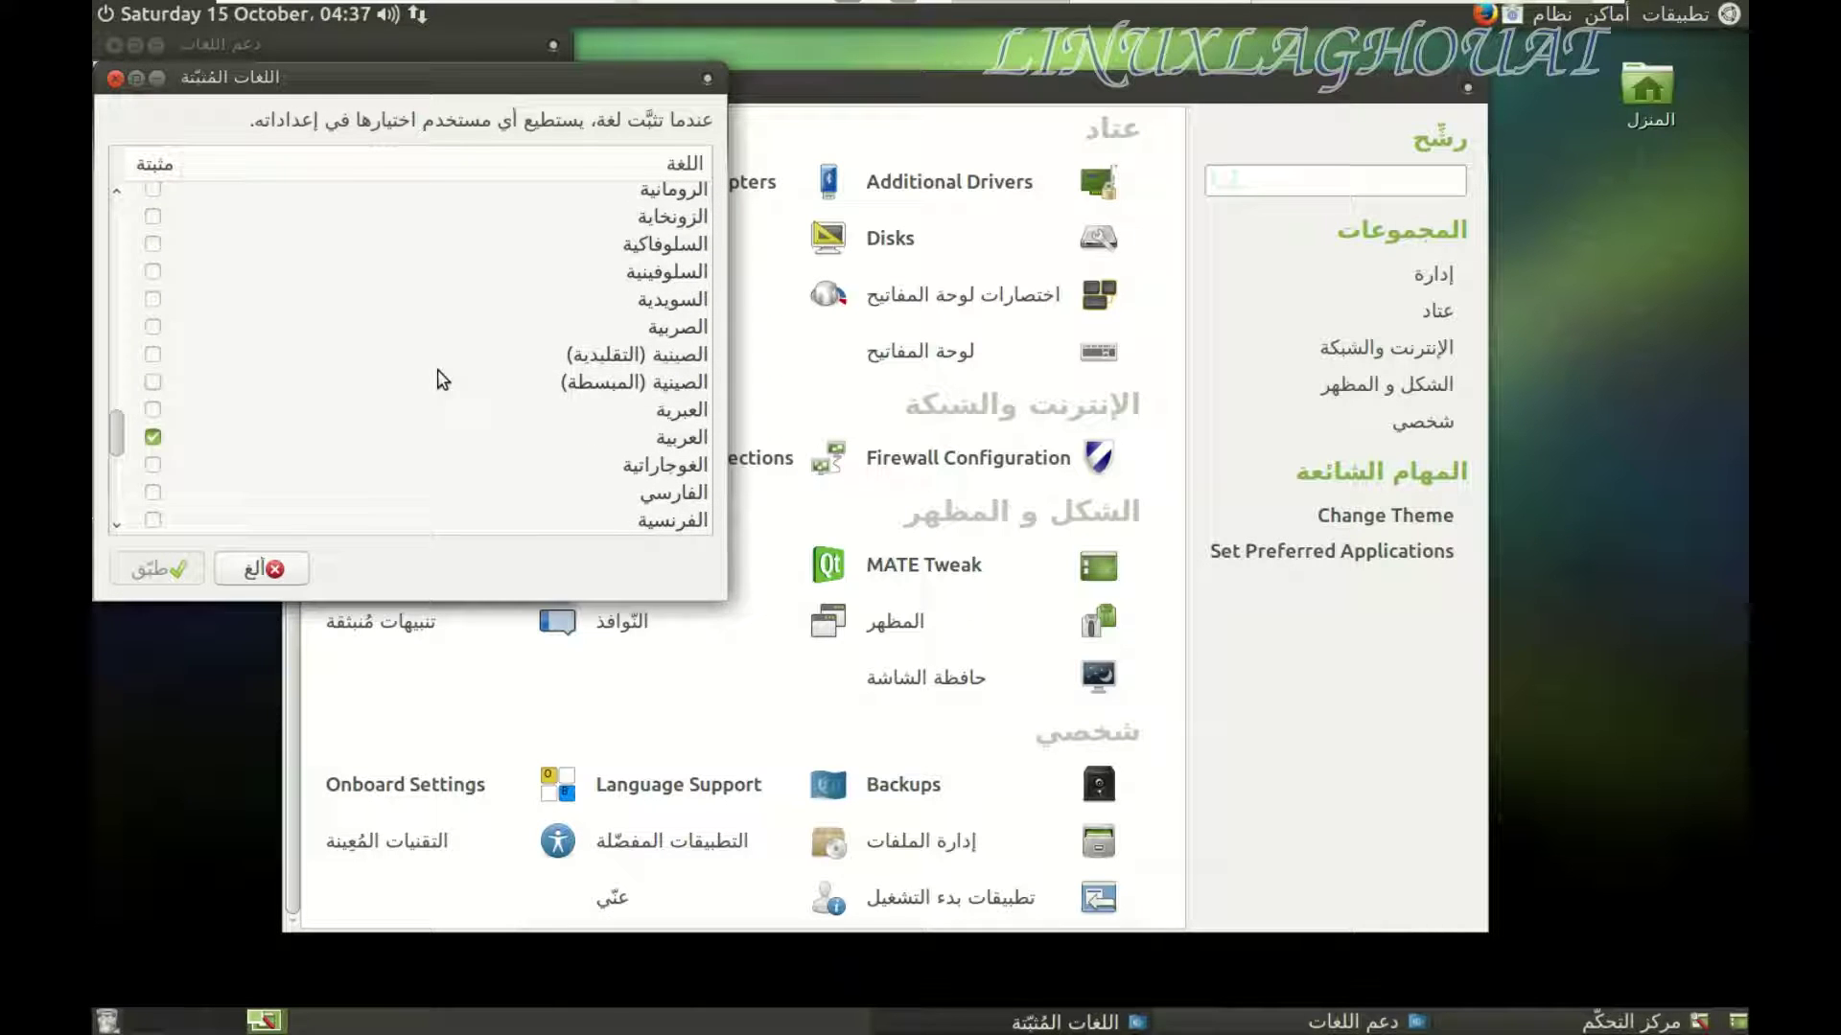
scroll(442, 380, down, 2)
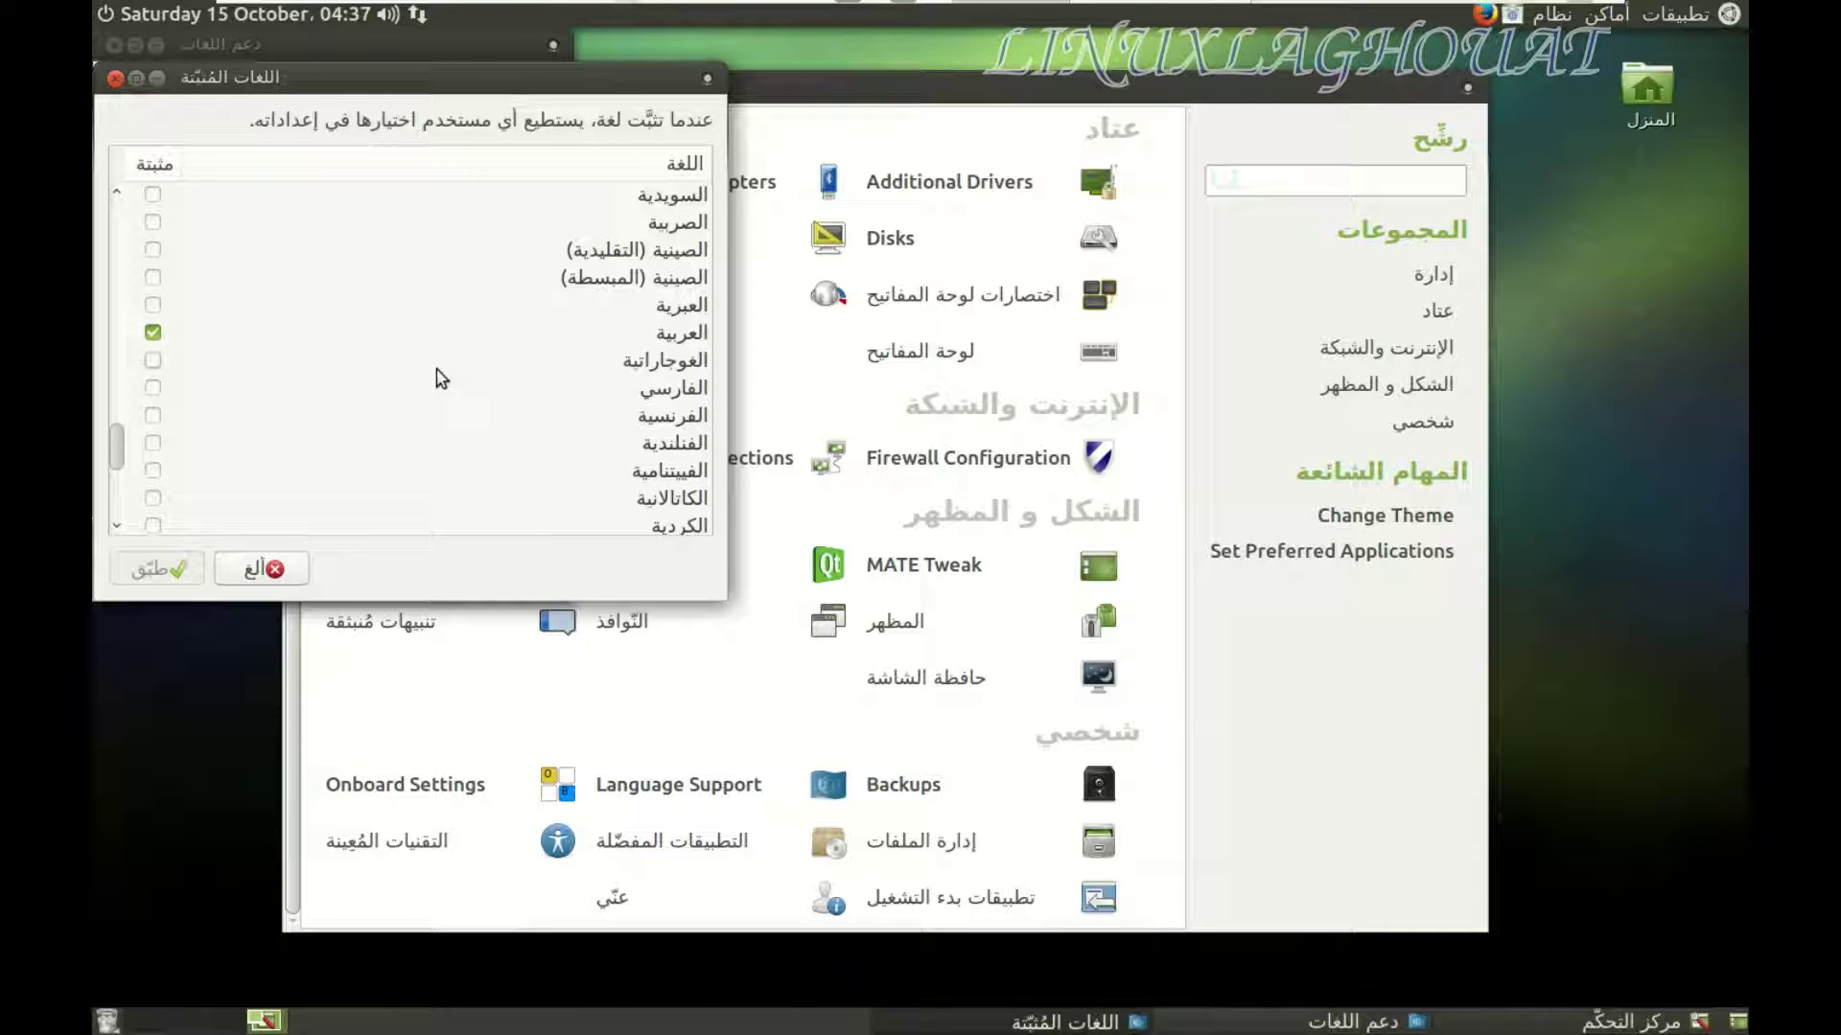
click(661, 418)
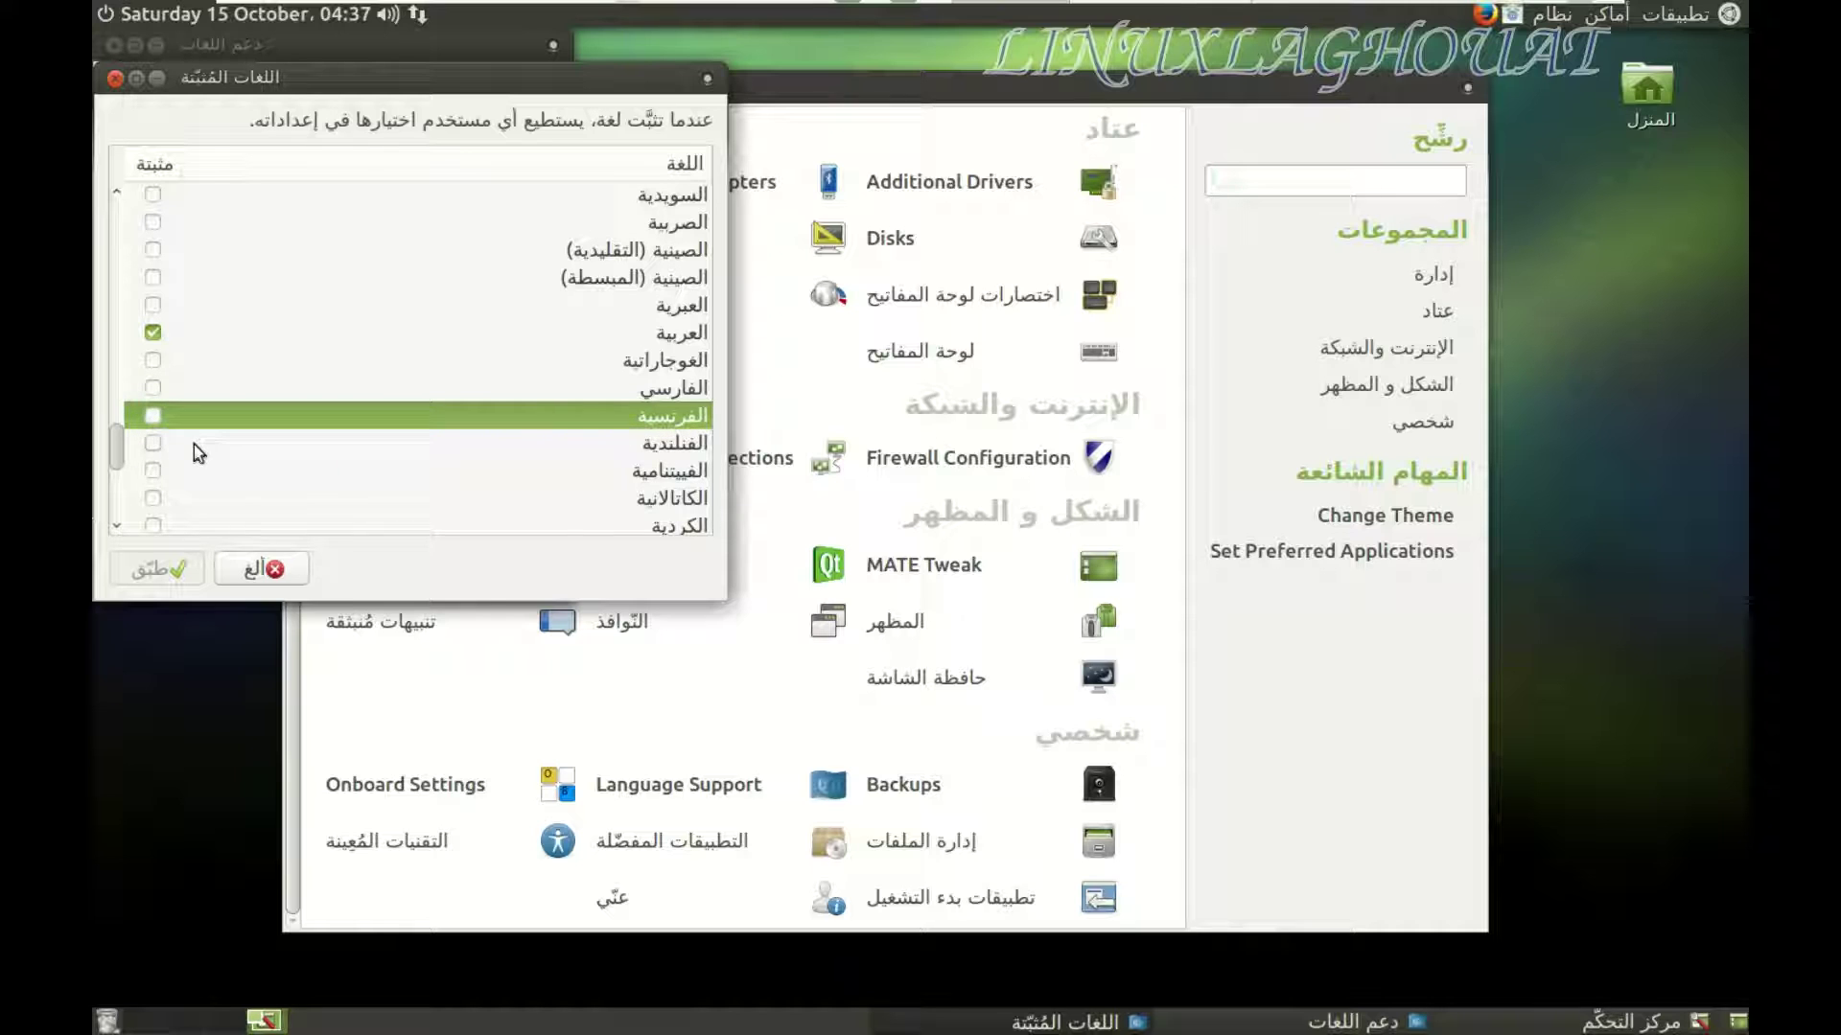
click(156, 417)
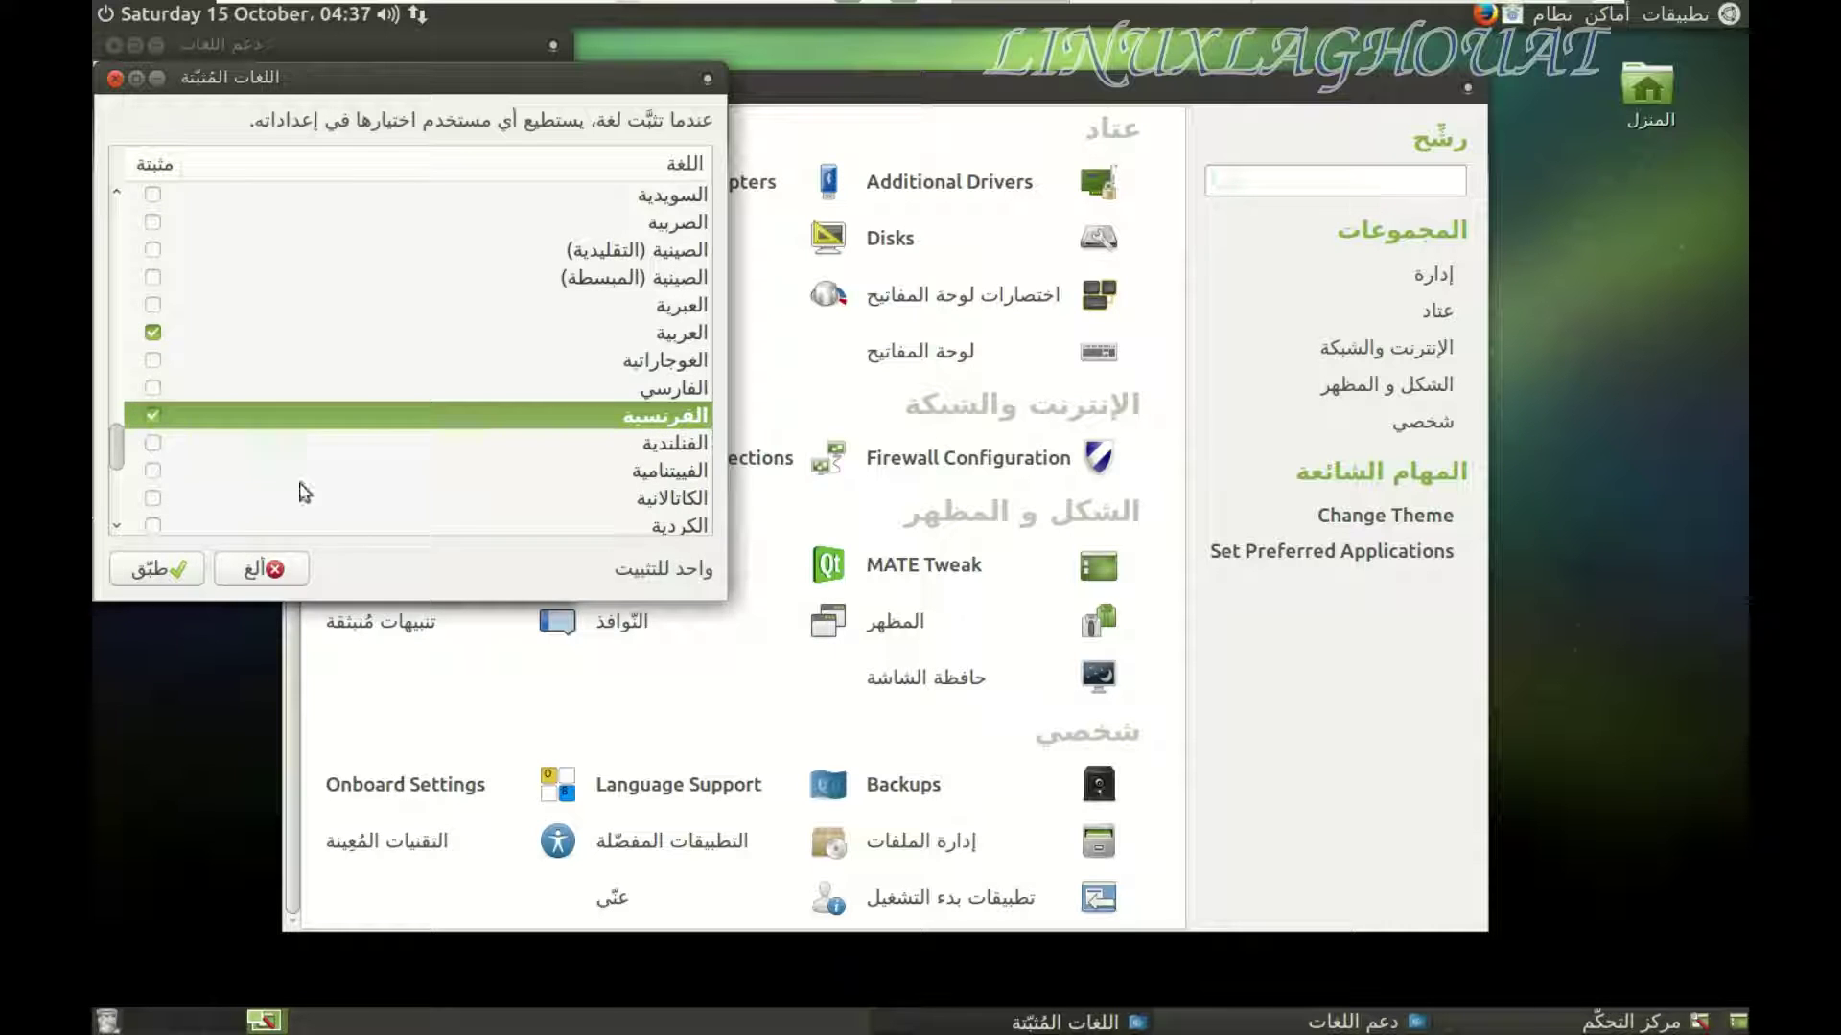
- Apply the French language installation, authenticate with the account password, and show the installation details
click(180, 570)
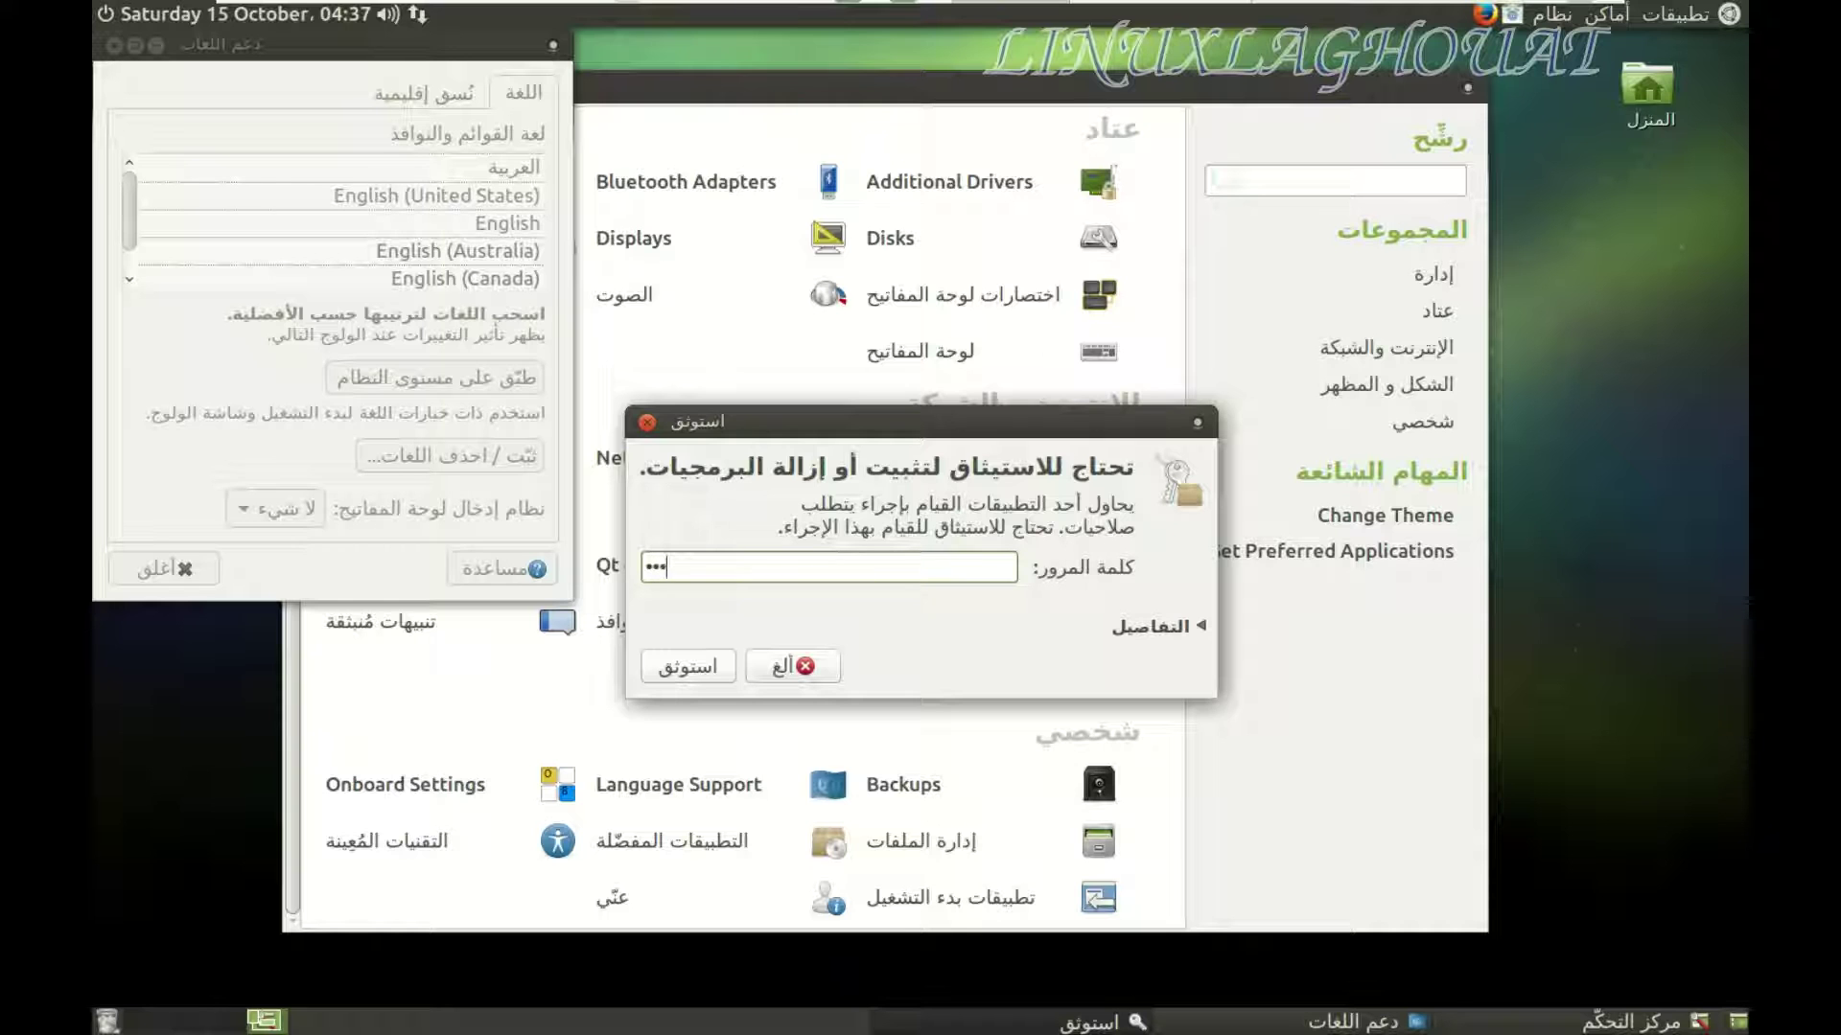
text(••)
key(Return)
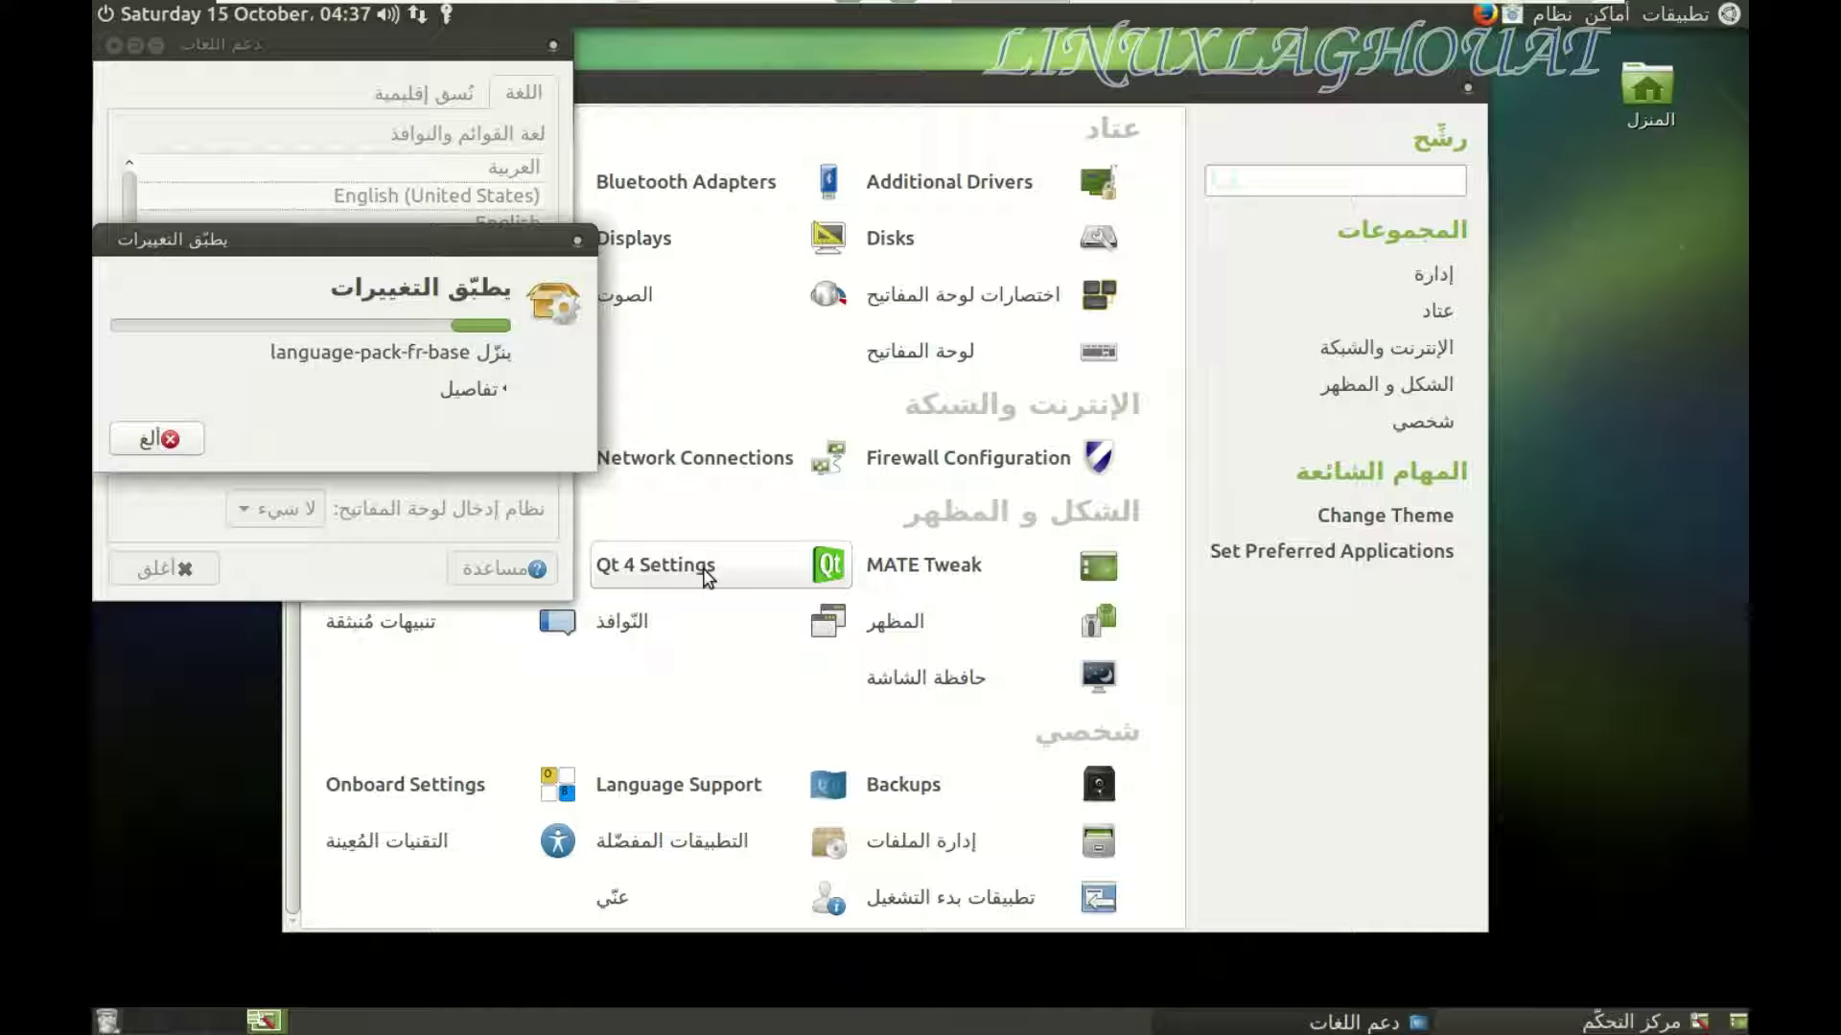
click(490, 390)
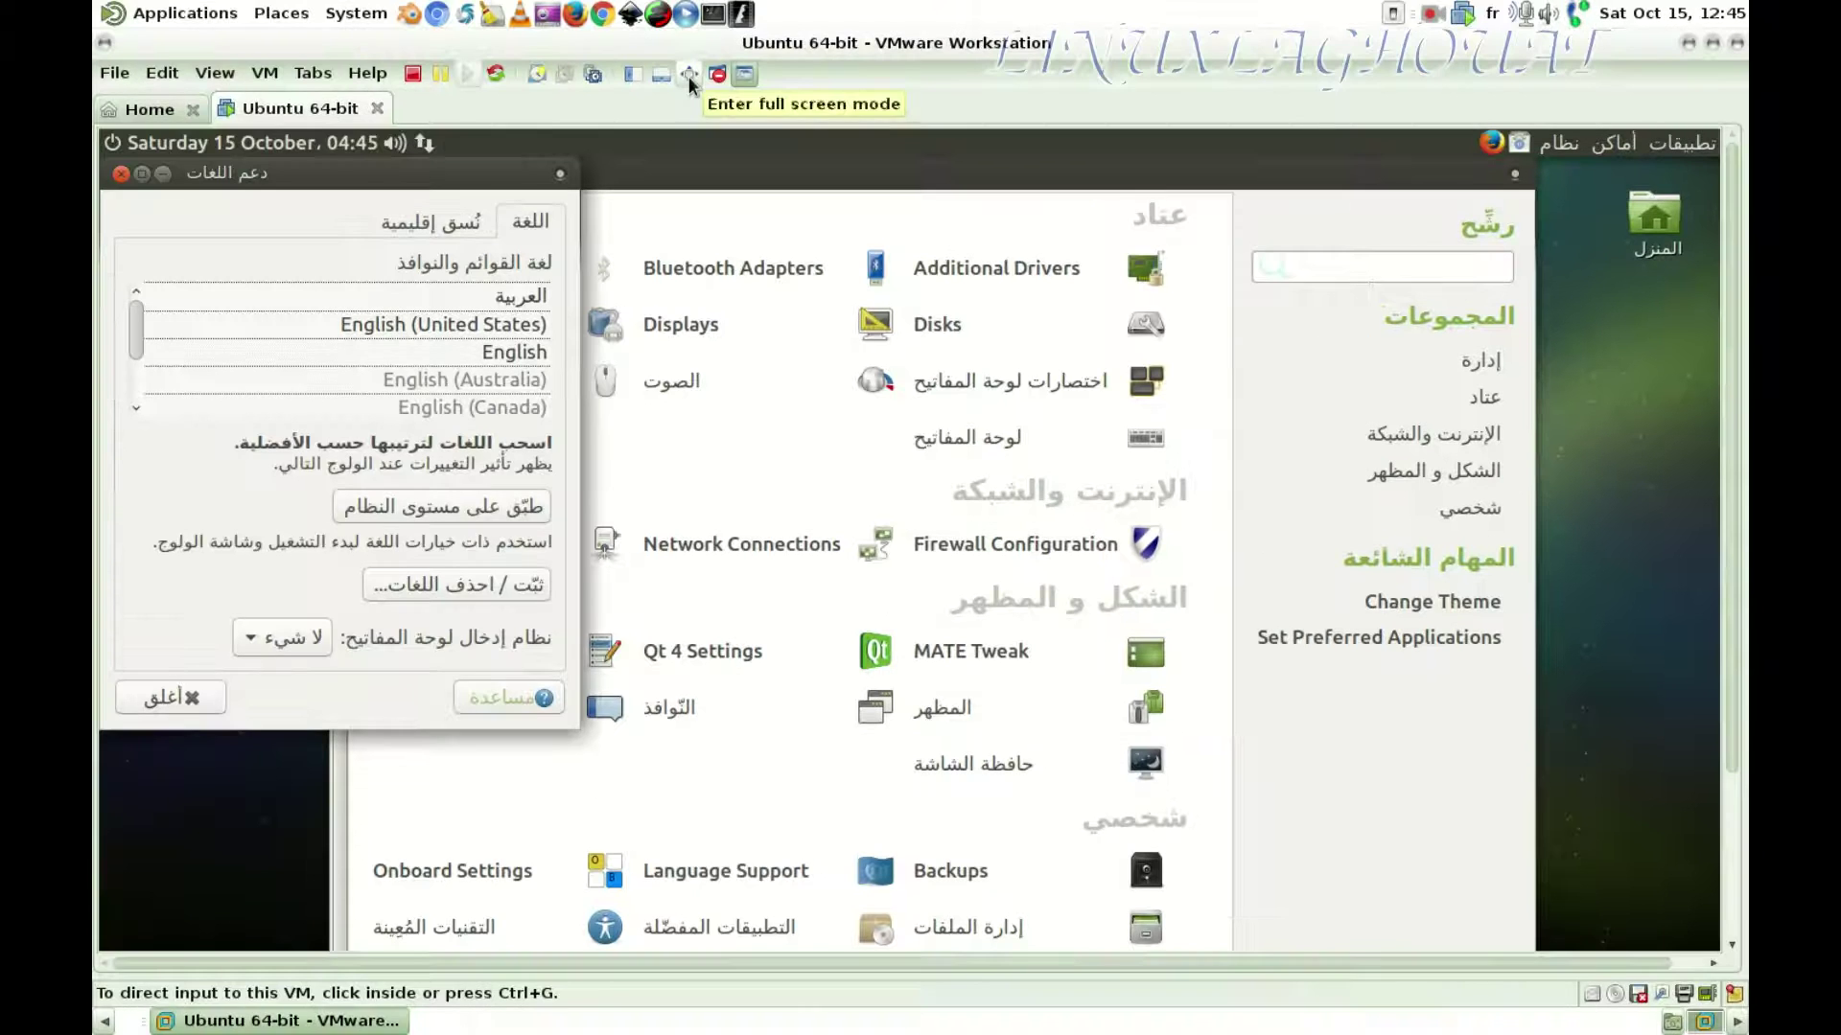
- Return the virtual machine to full screen and move français (France) to the first place in the menu and window language order
click(688, 77)
drag(352, 58, 792, 194)
click(588, 356)
drag(587, 356, 811, 299)
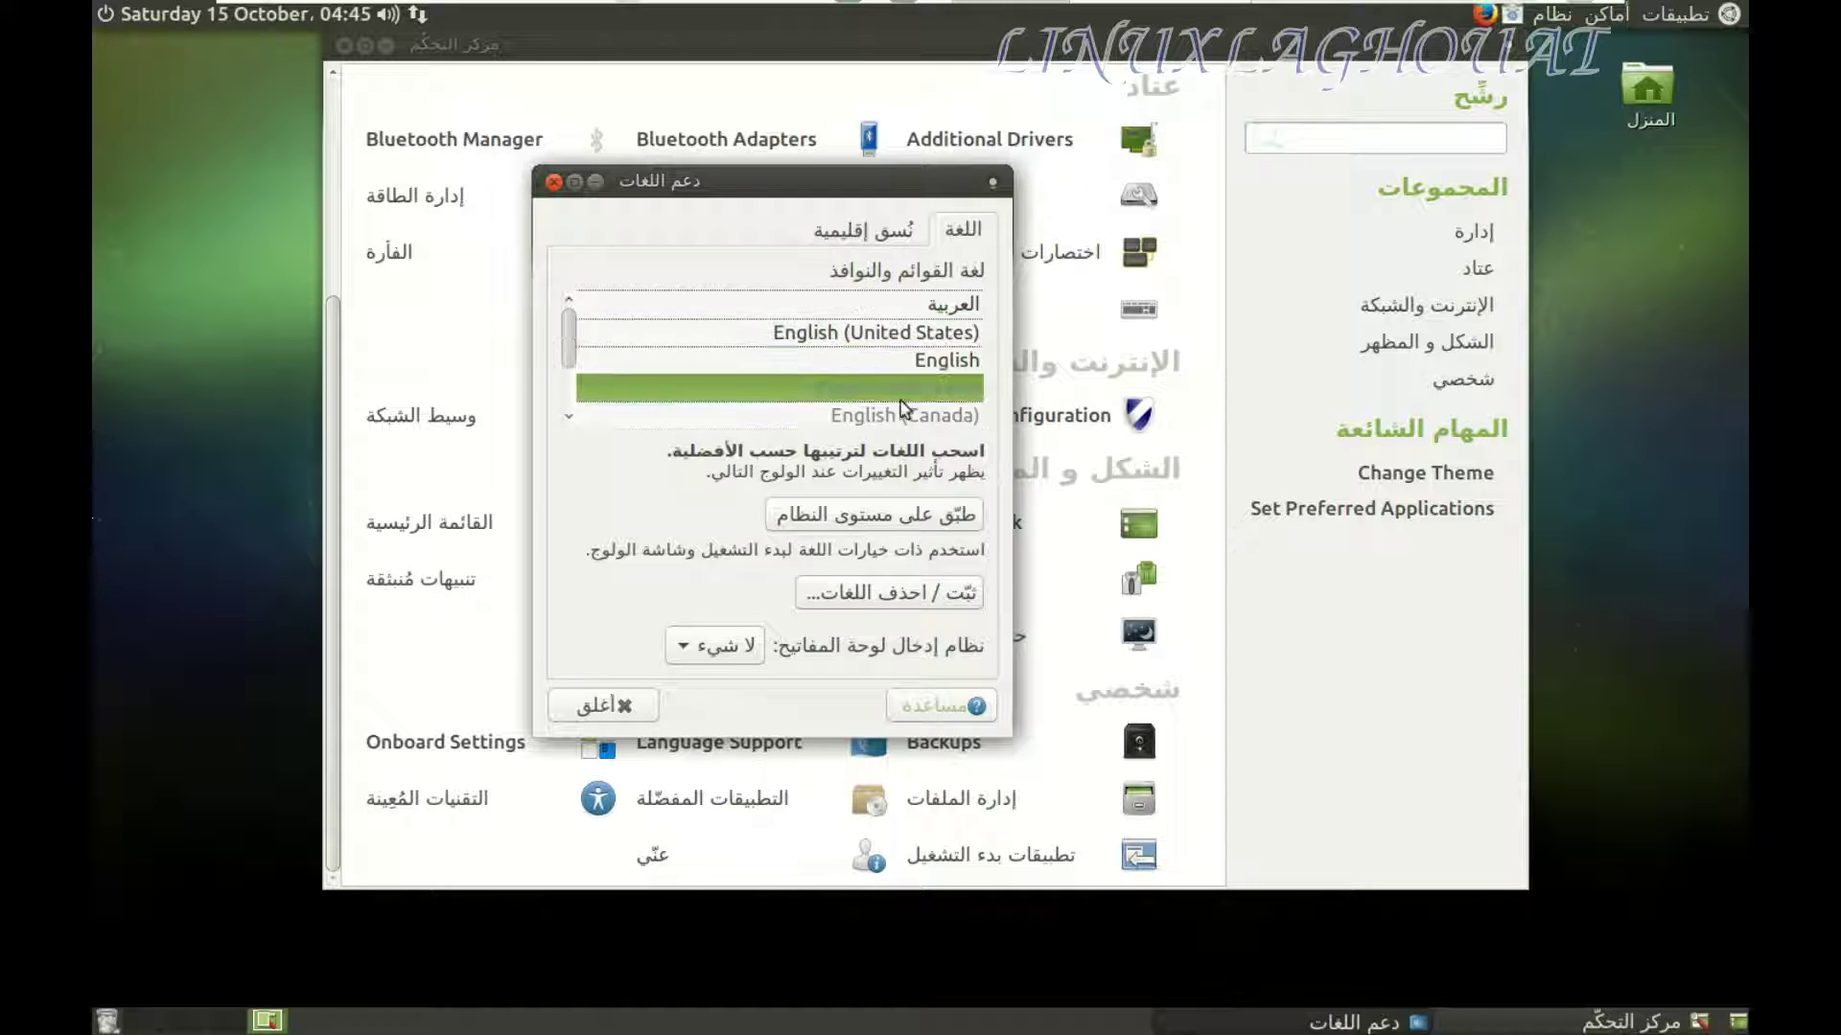
scroll(878, 383, down, 3)
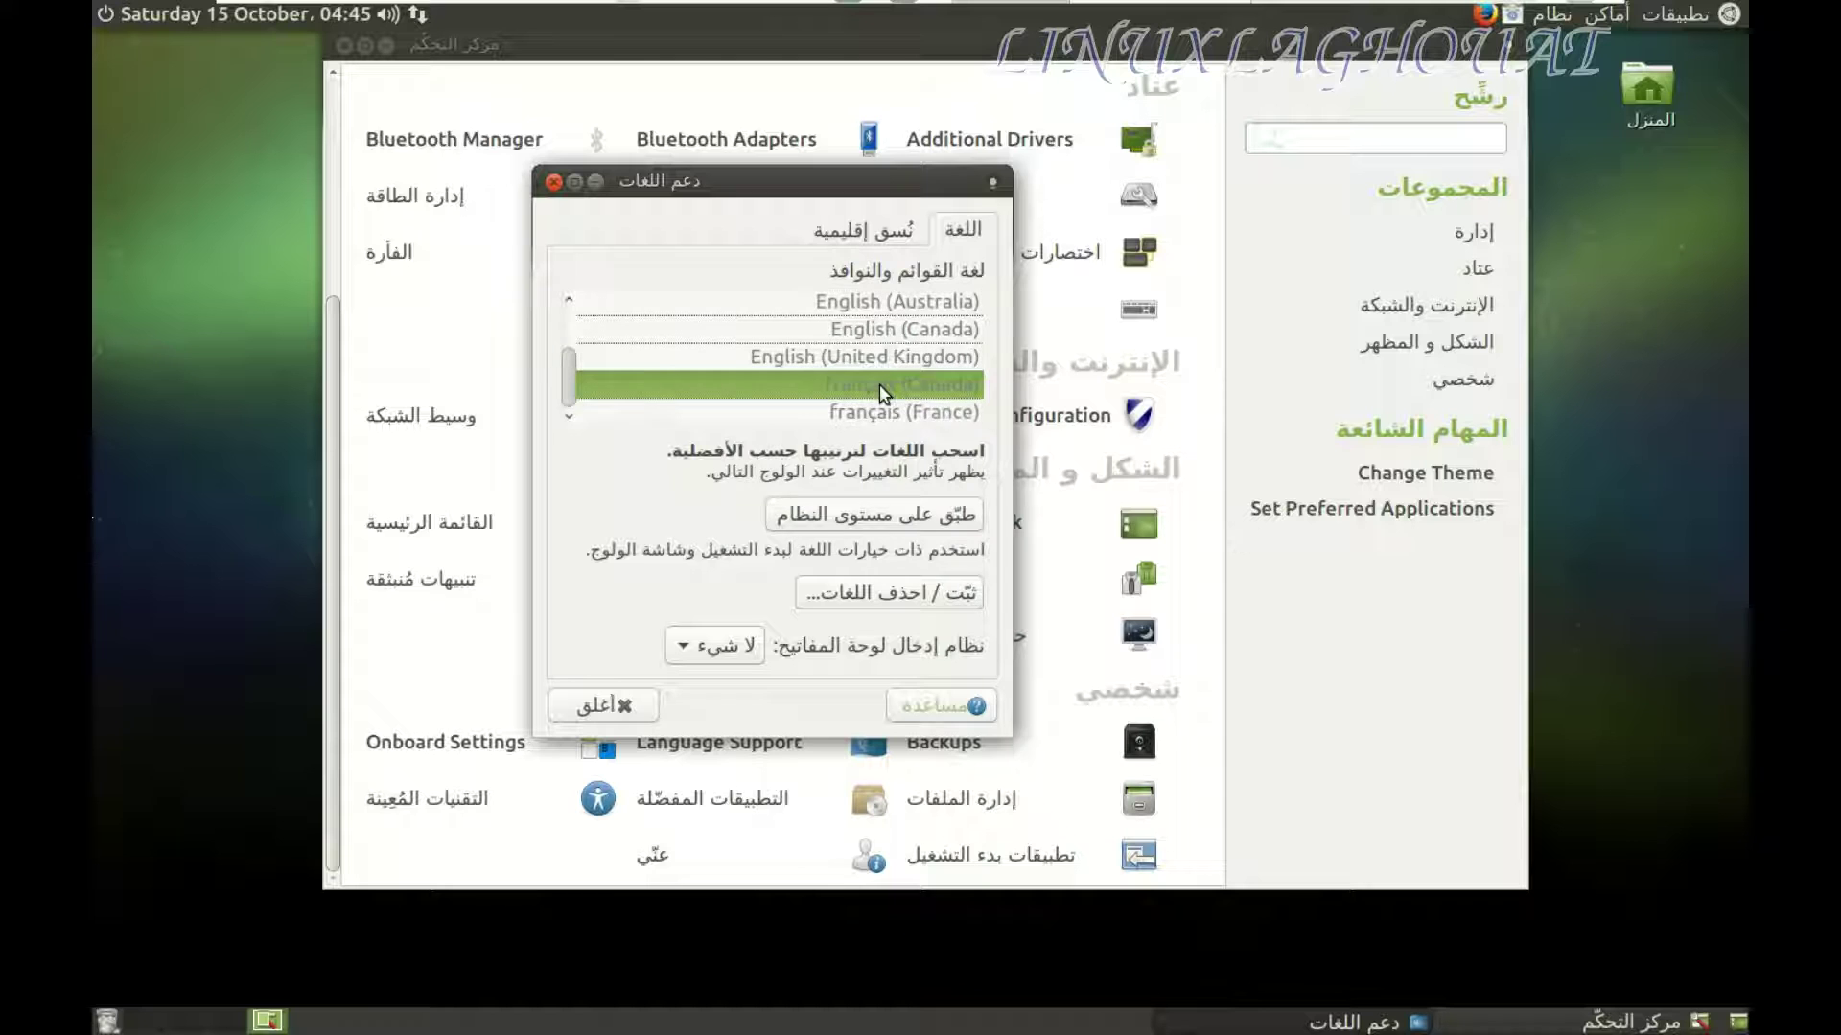
drag(878, 410, 837, 329)
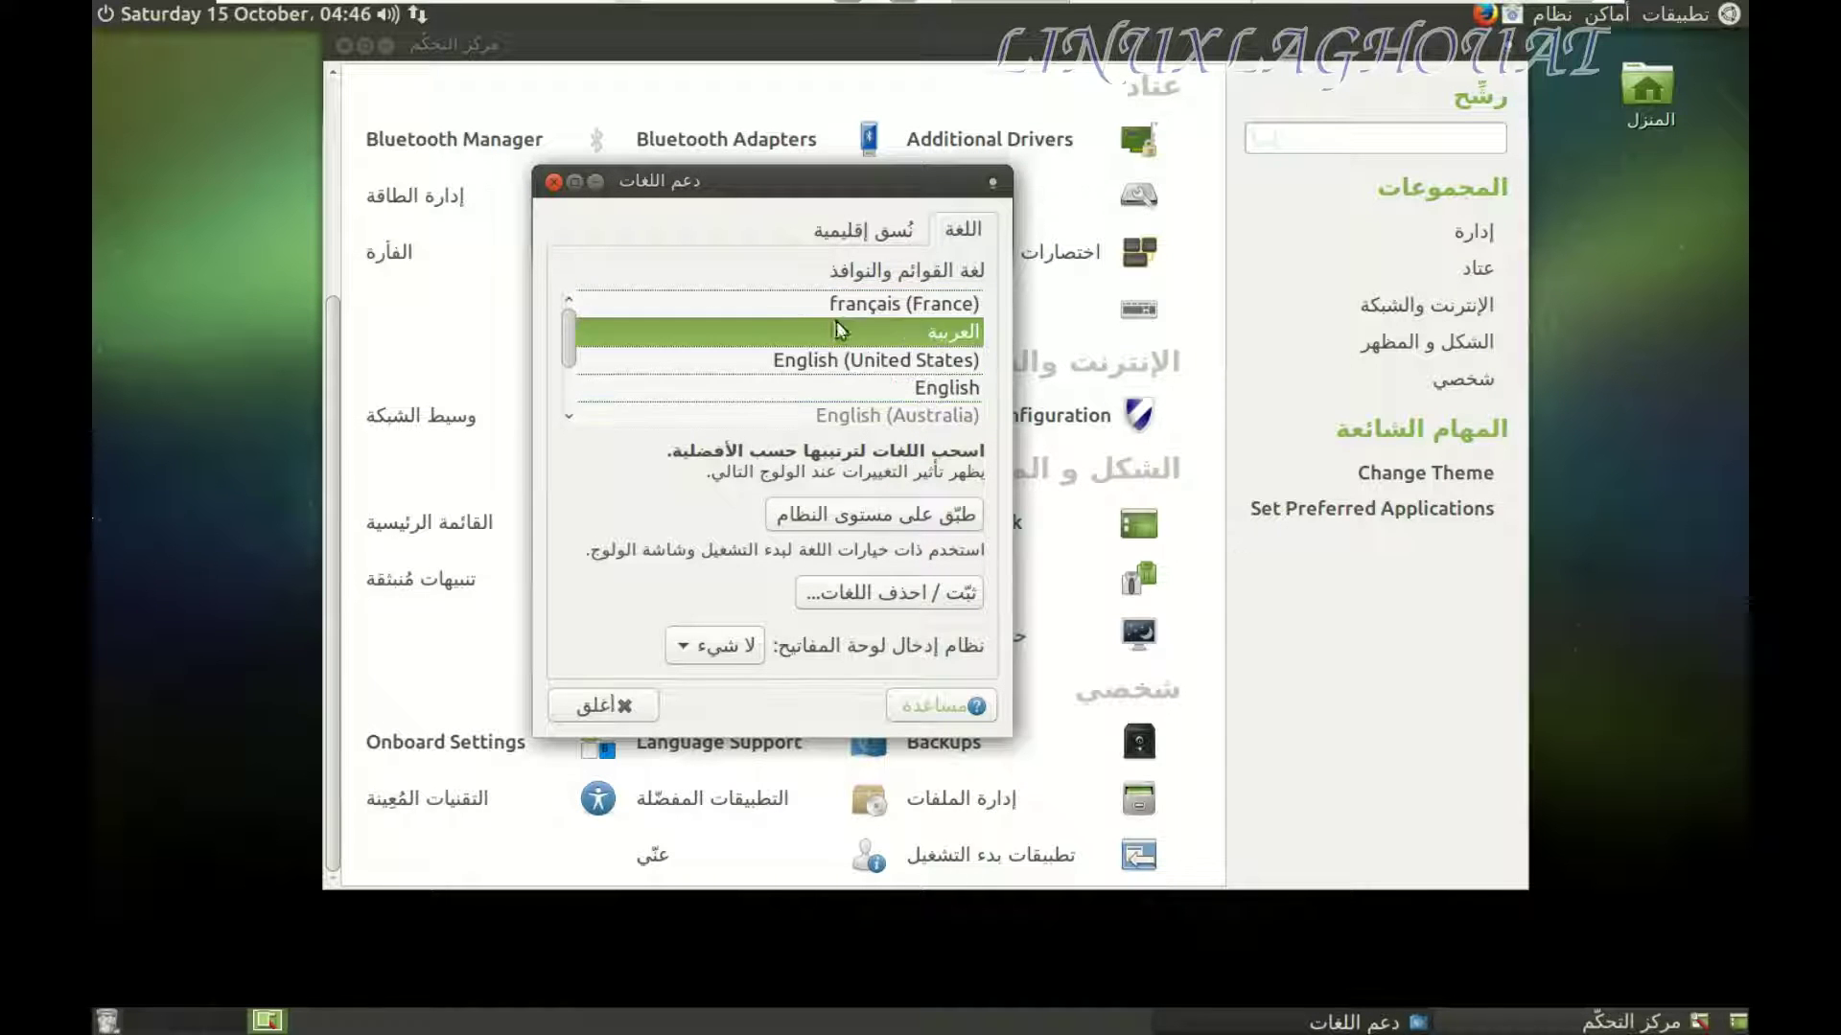
- Check the order of the preferred languages and close the Language Support dialog
click(958, 305)
click(916, 331)
click(916, 304)
click(915, 330)
click(912, 389)
click(915, 331)
click(915, 304)
click(915, 330)
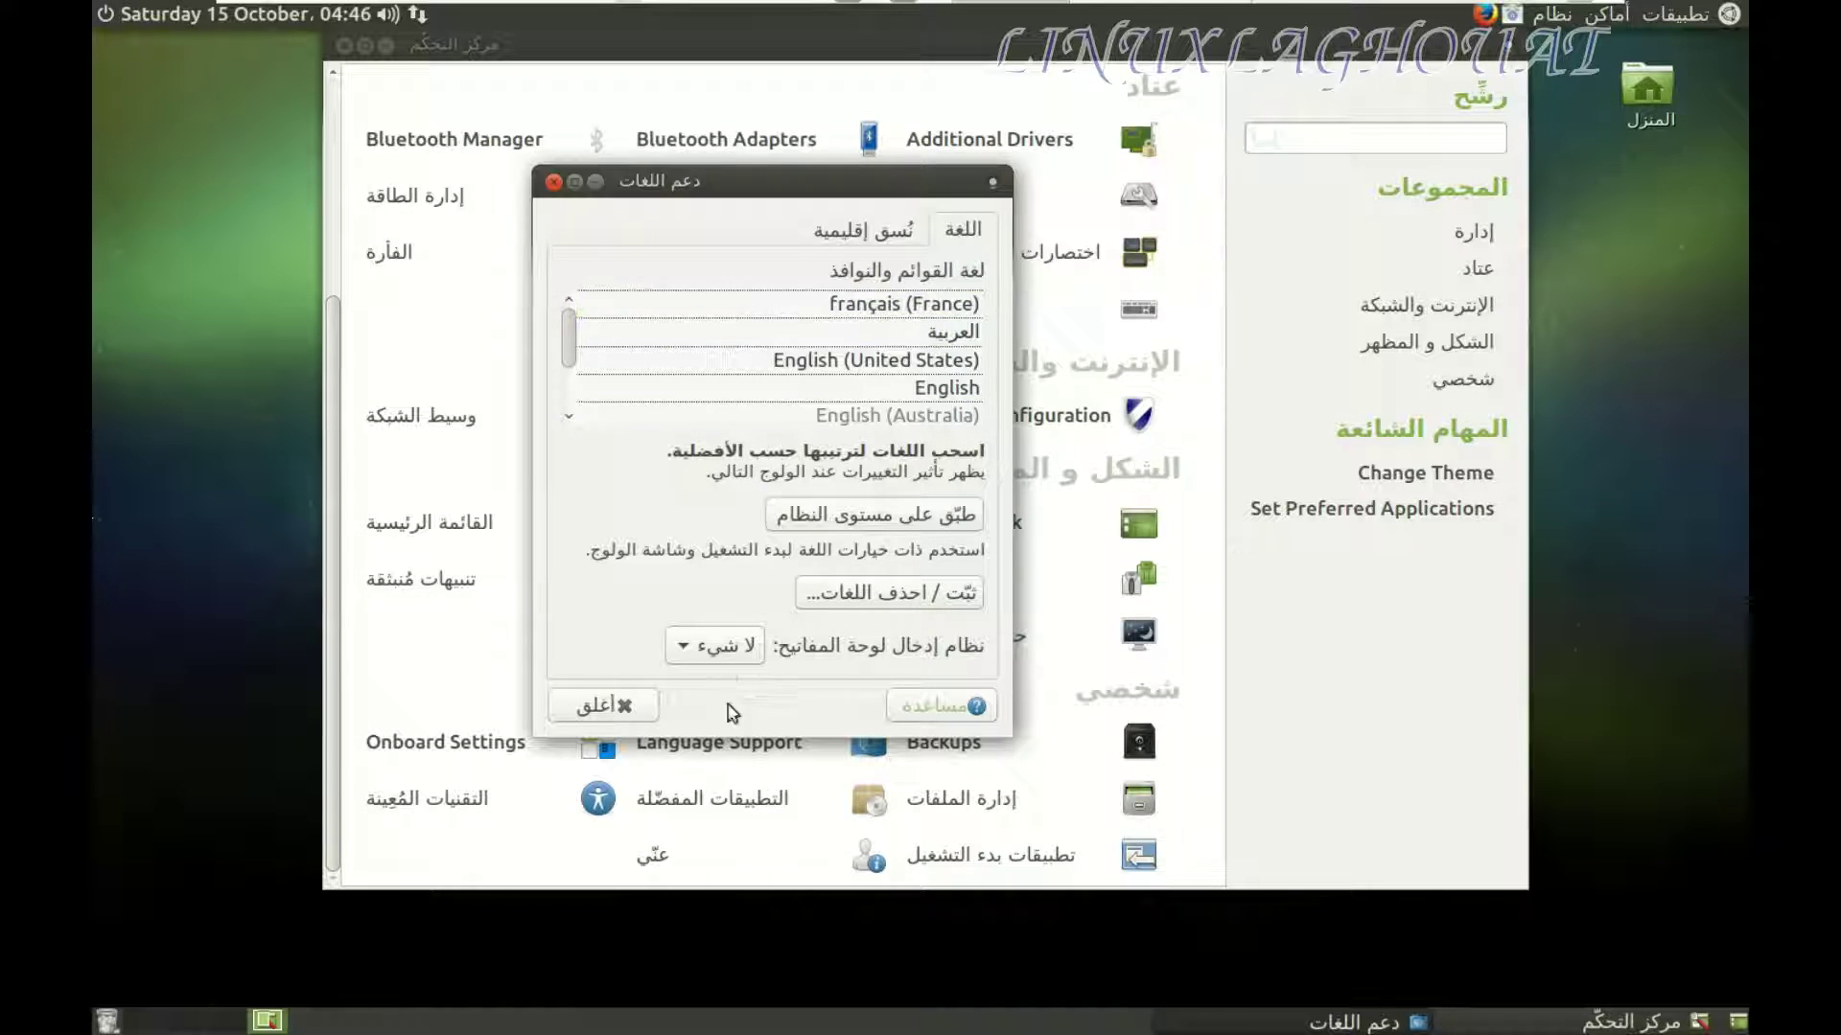
click(636, 704)
- Log in to the Ubuntu MATE session with the account password
mouse_move(901, 14)
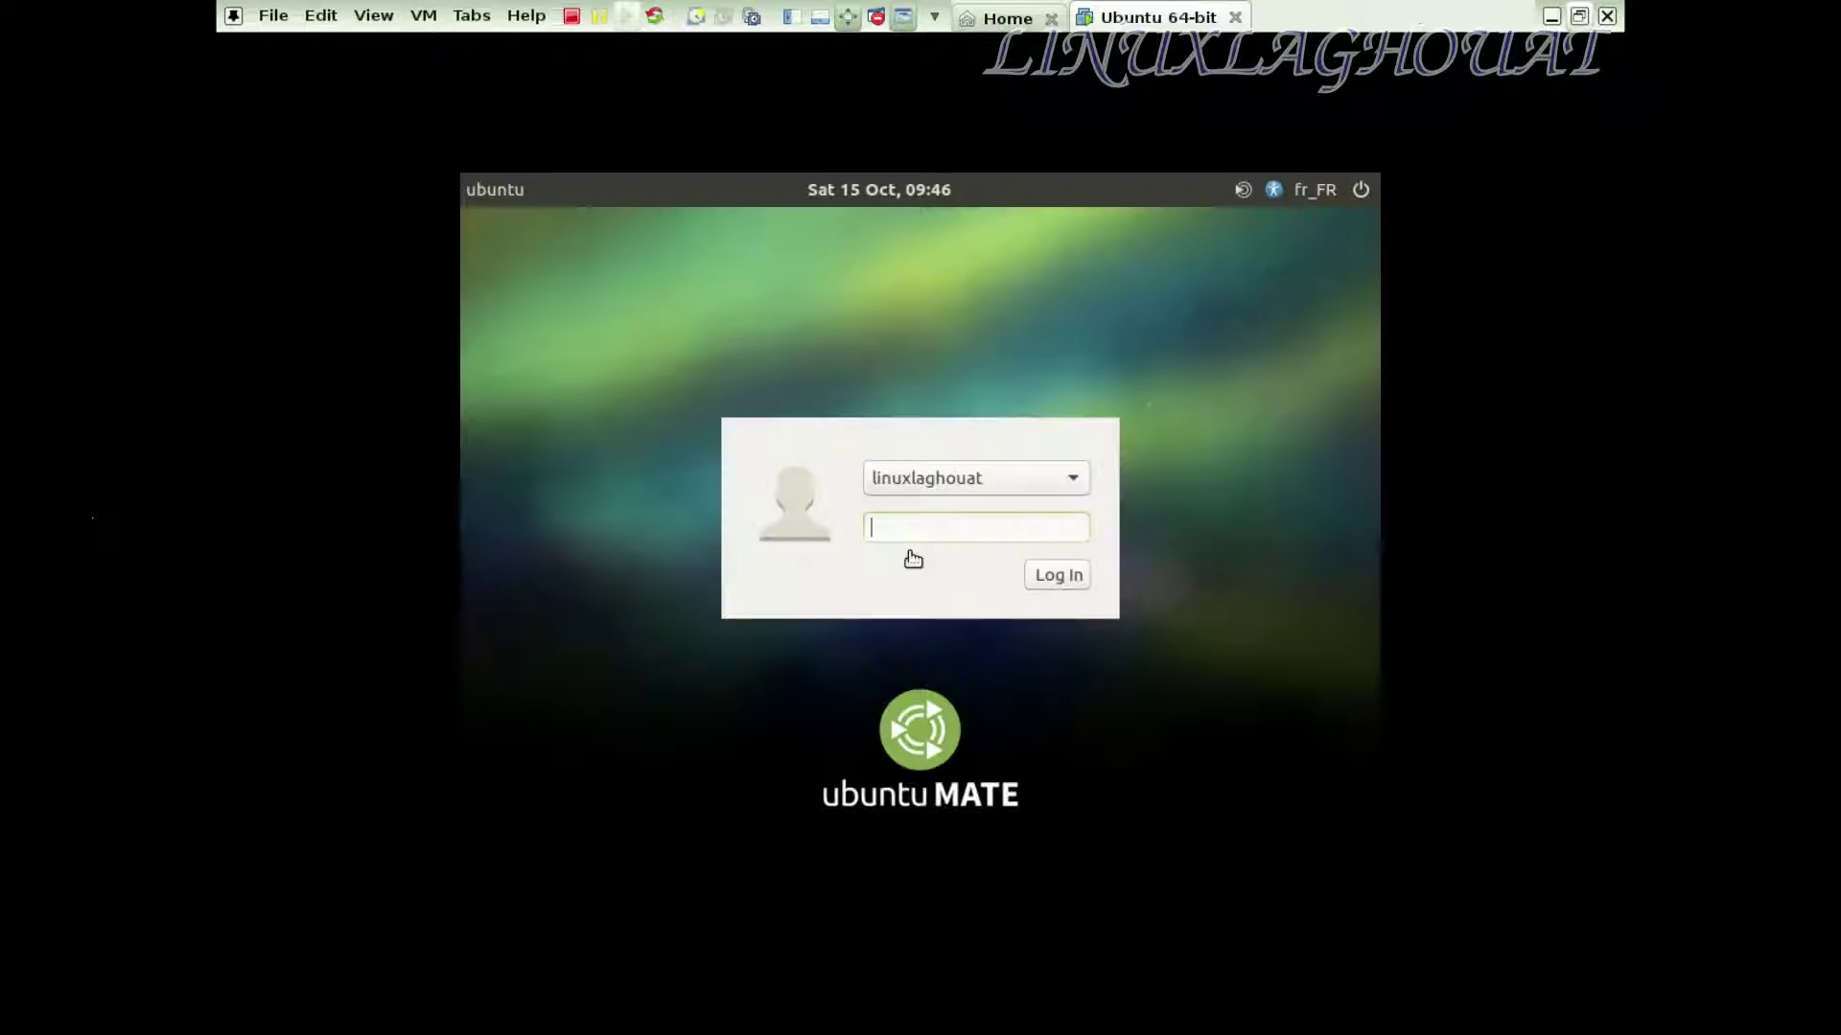
text(***)
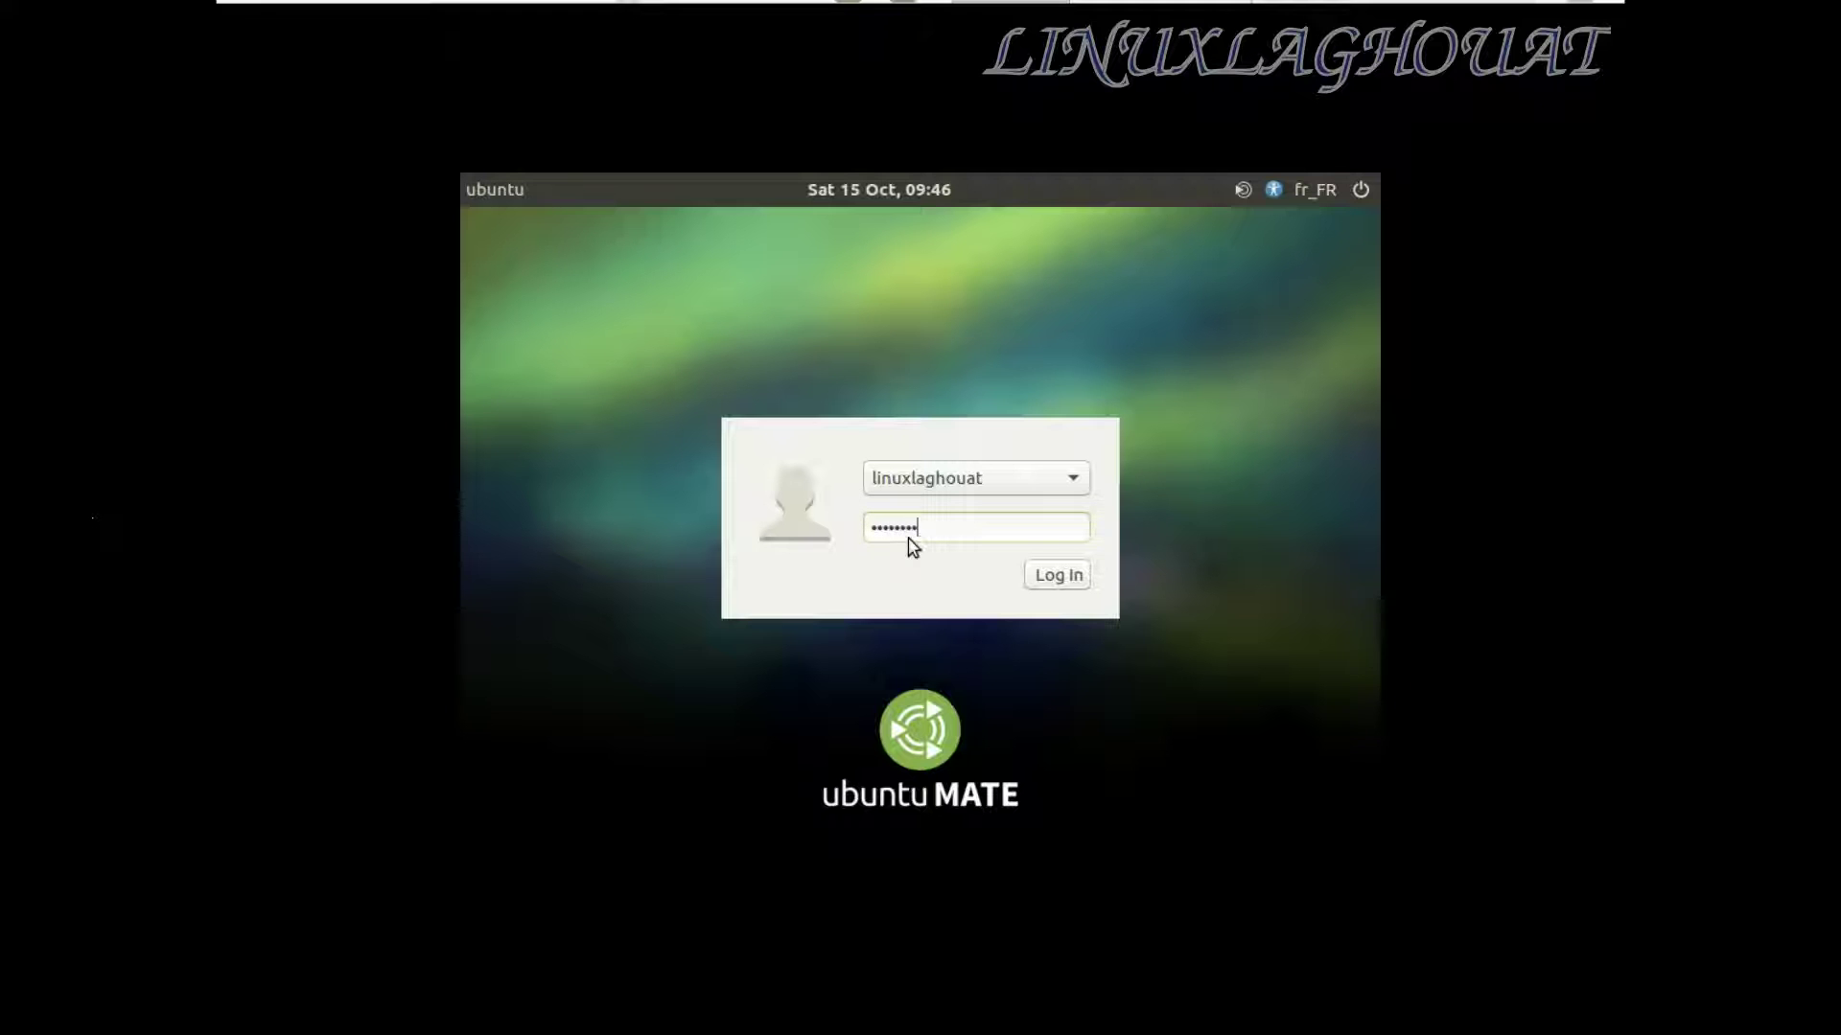
key(Return)
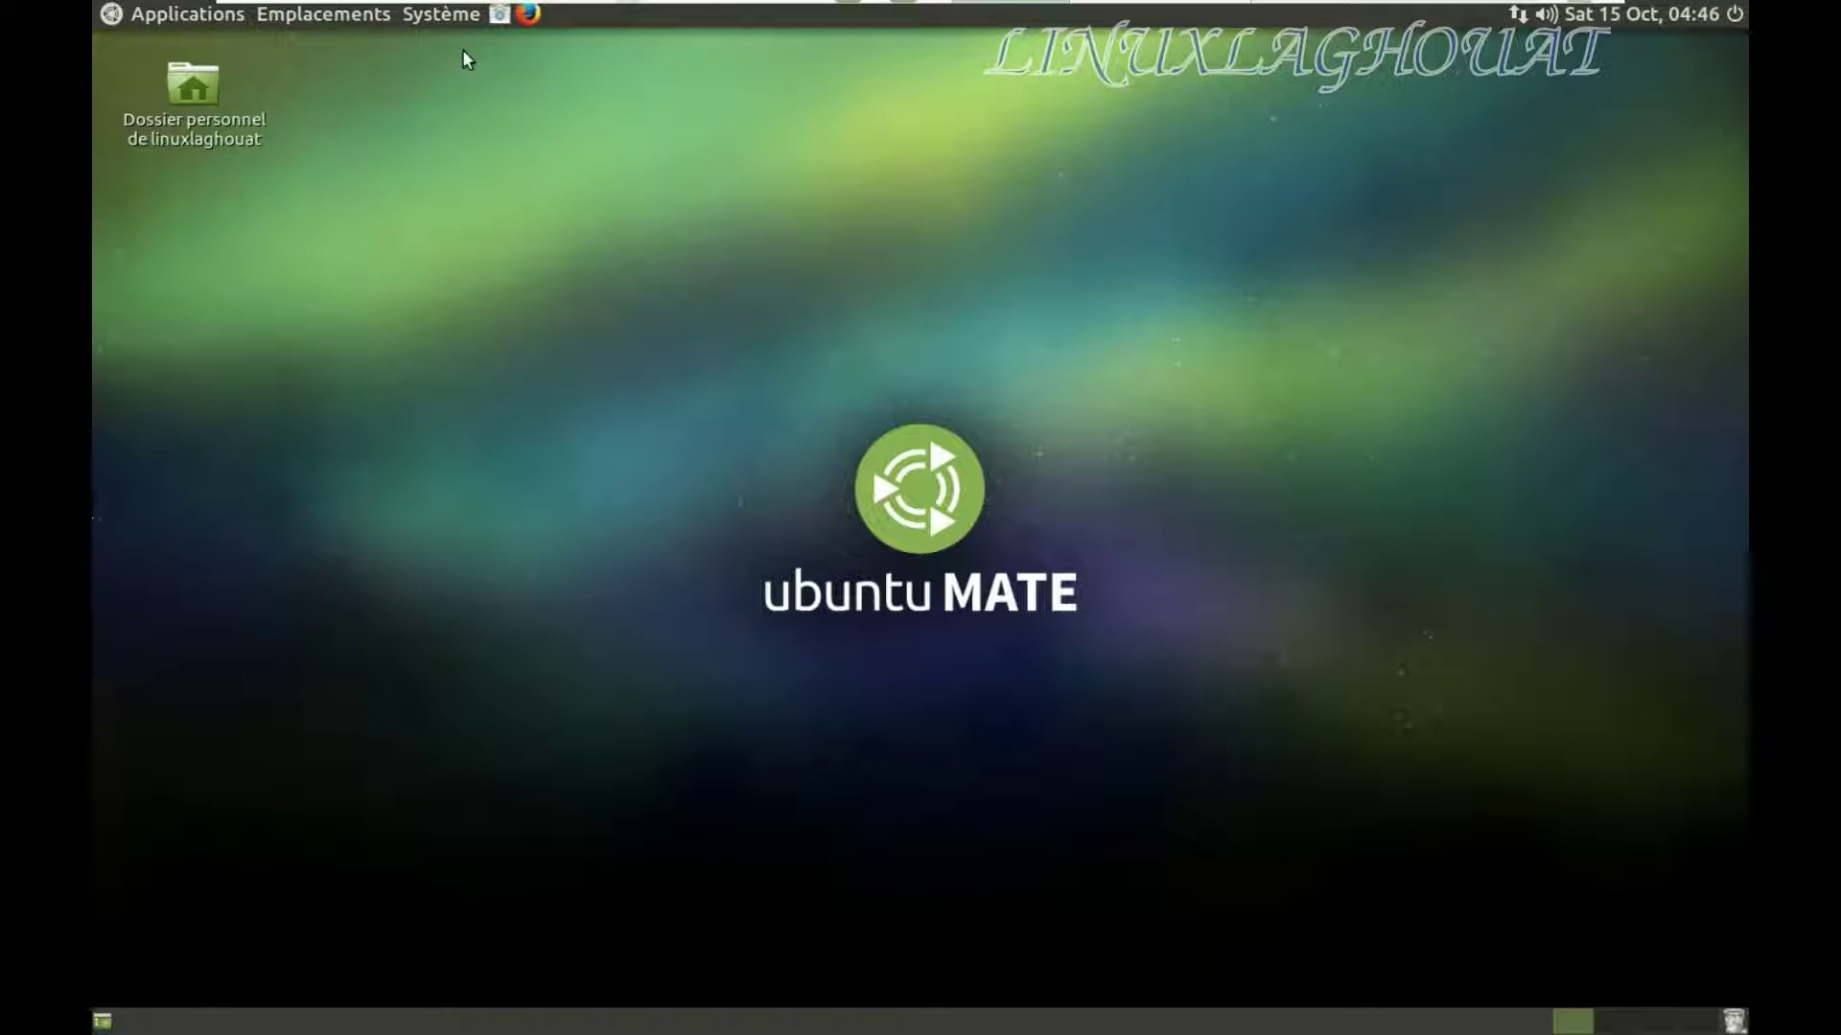
- Check the language of the system menu entries and close the Welcome window
click(444, 15)
mouse_move(449, 49)
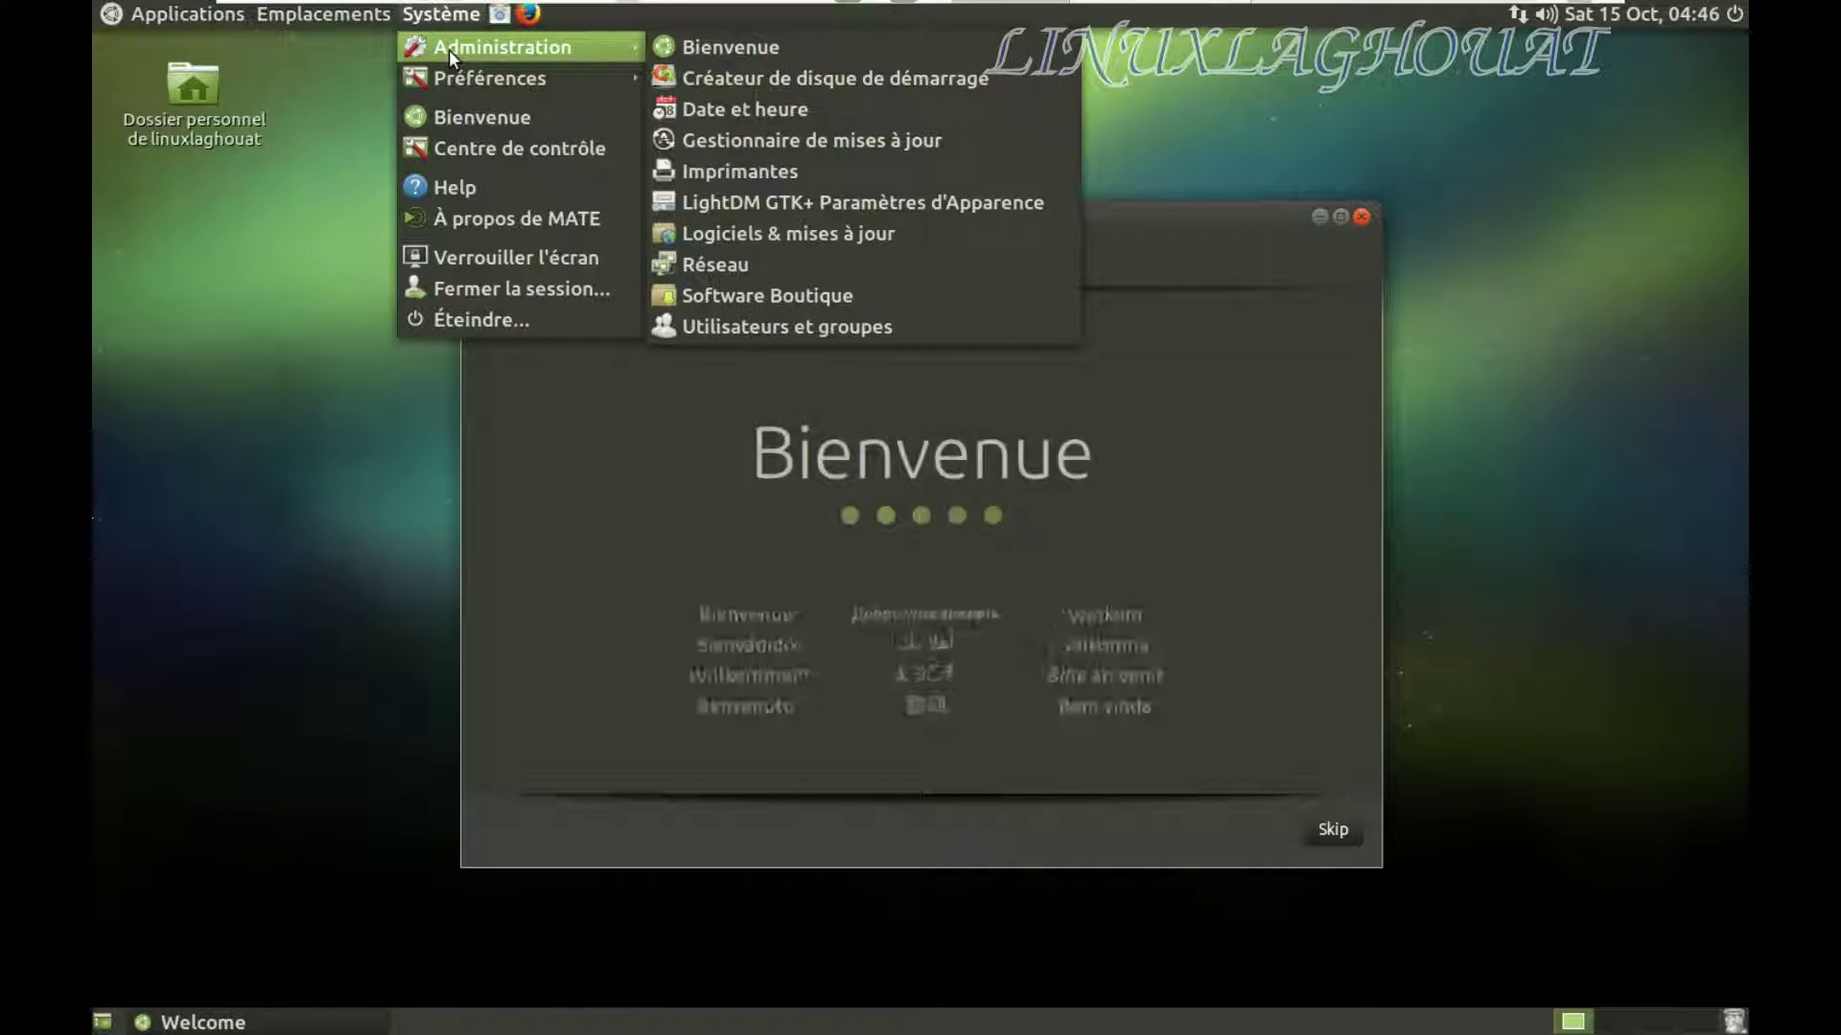
click(1227, 408)
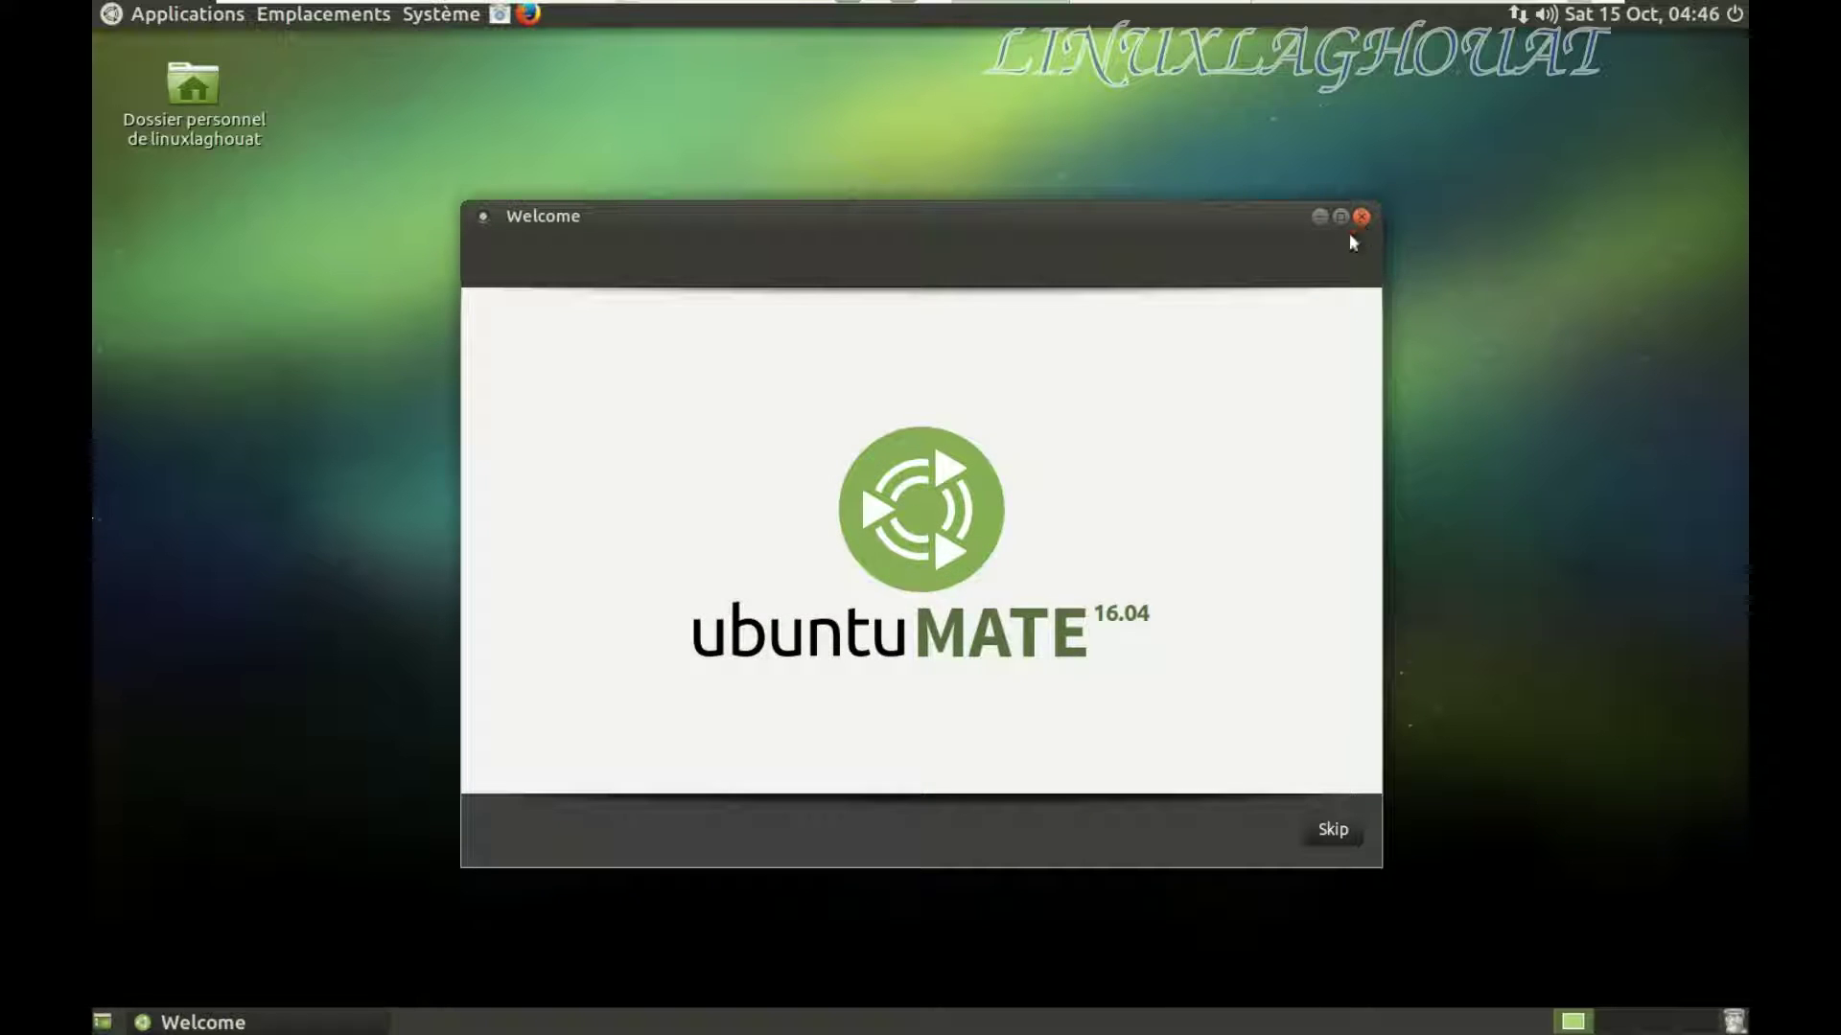
click(1363, 217)
- Examine the language of the entries in the system, places and applications menus, including the office category
click(447, 15)
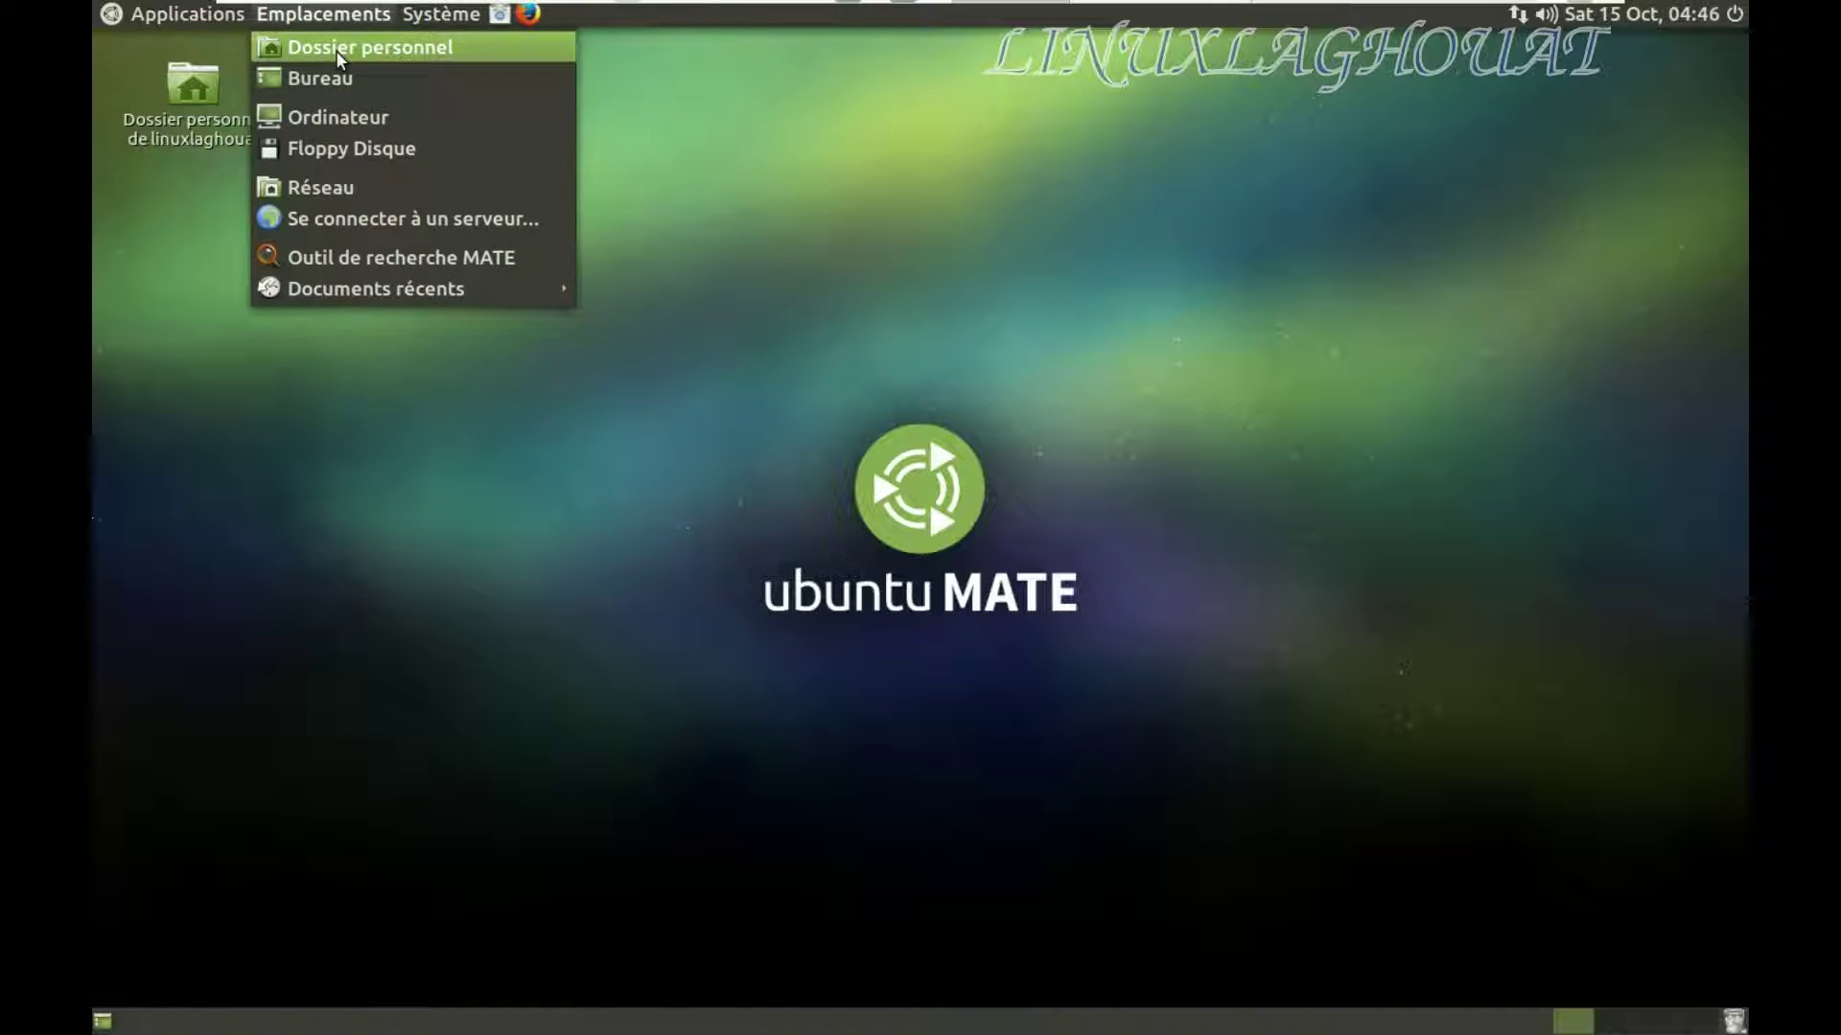
mouse_move(152, 15)
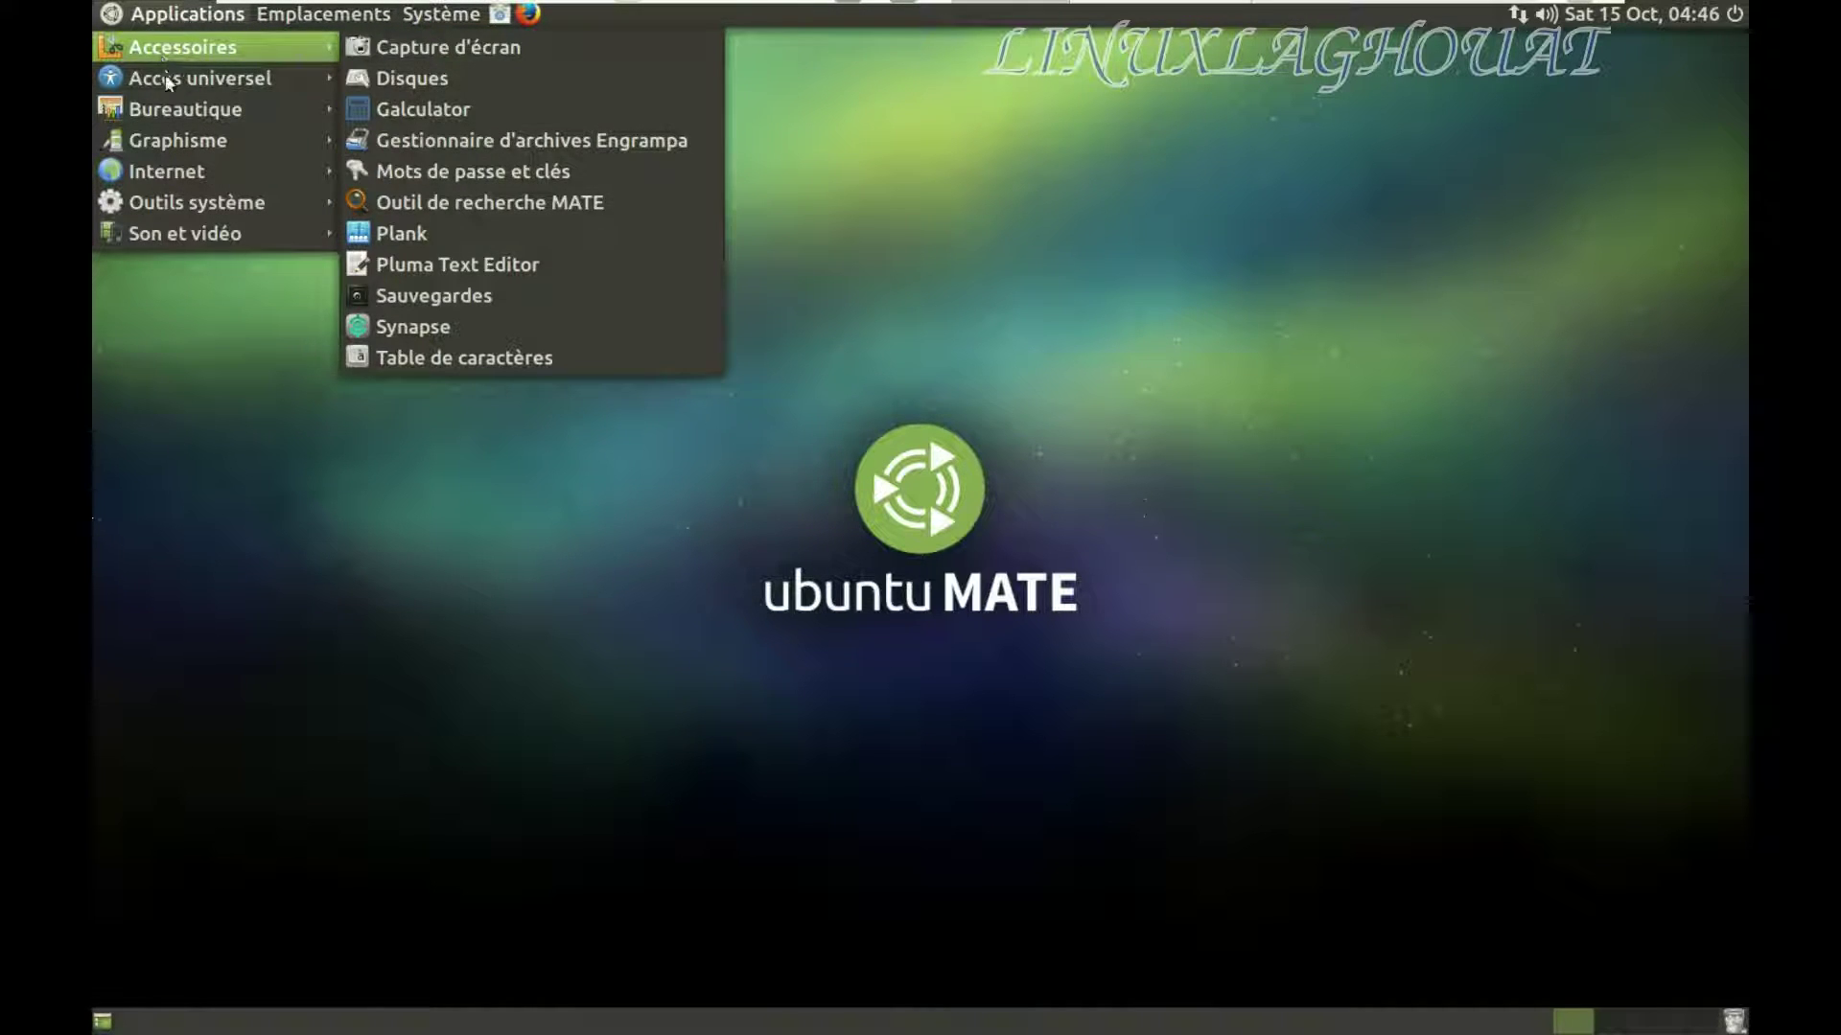
mouse_move(165, 111)
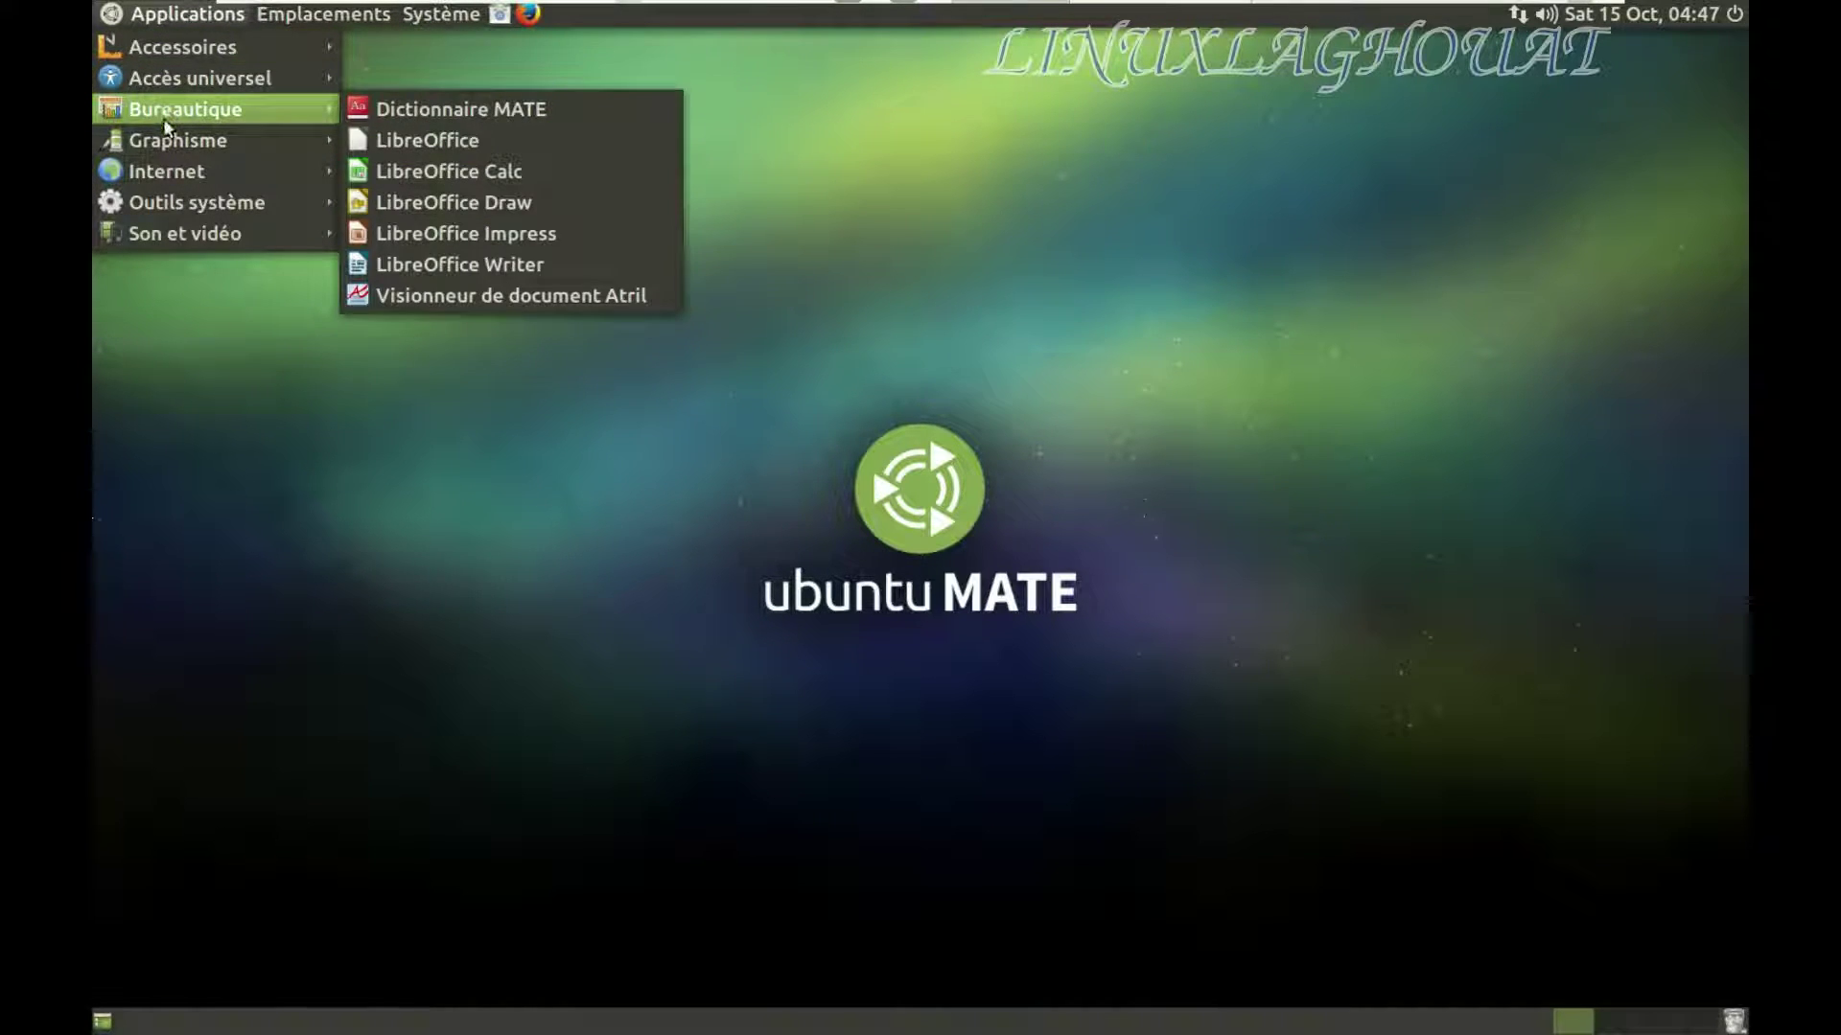
click(404, 98)
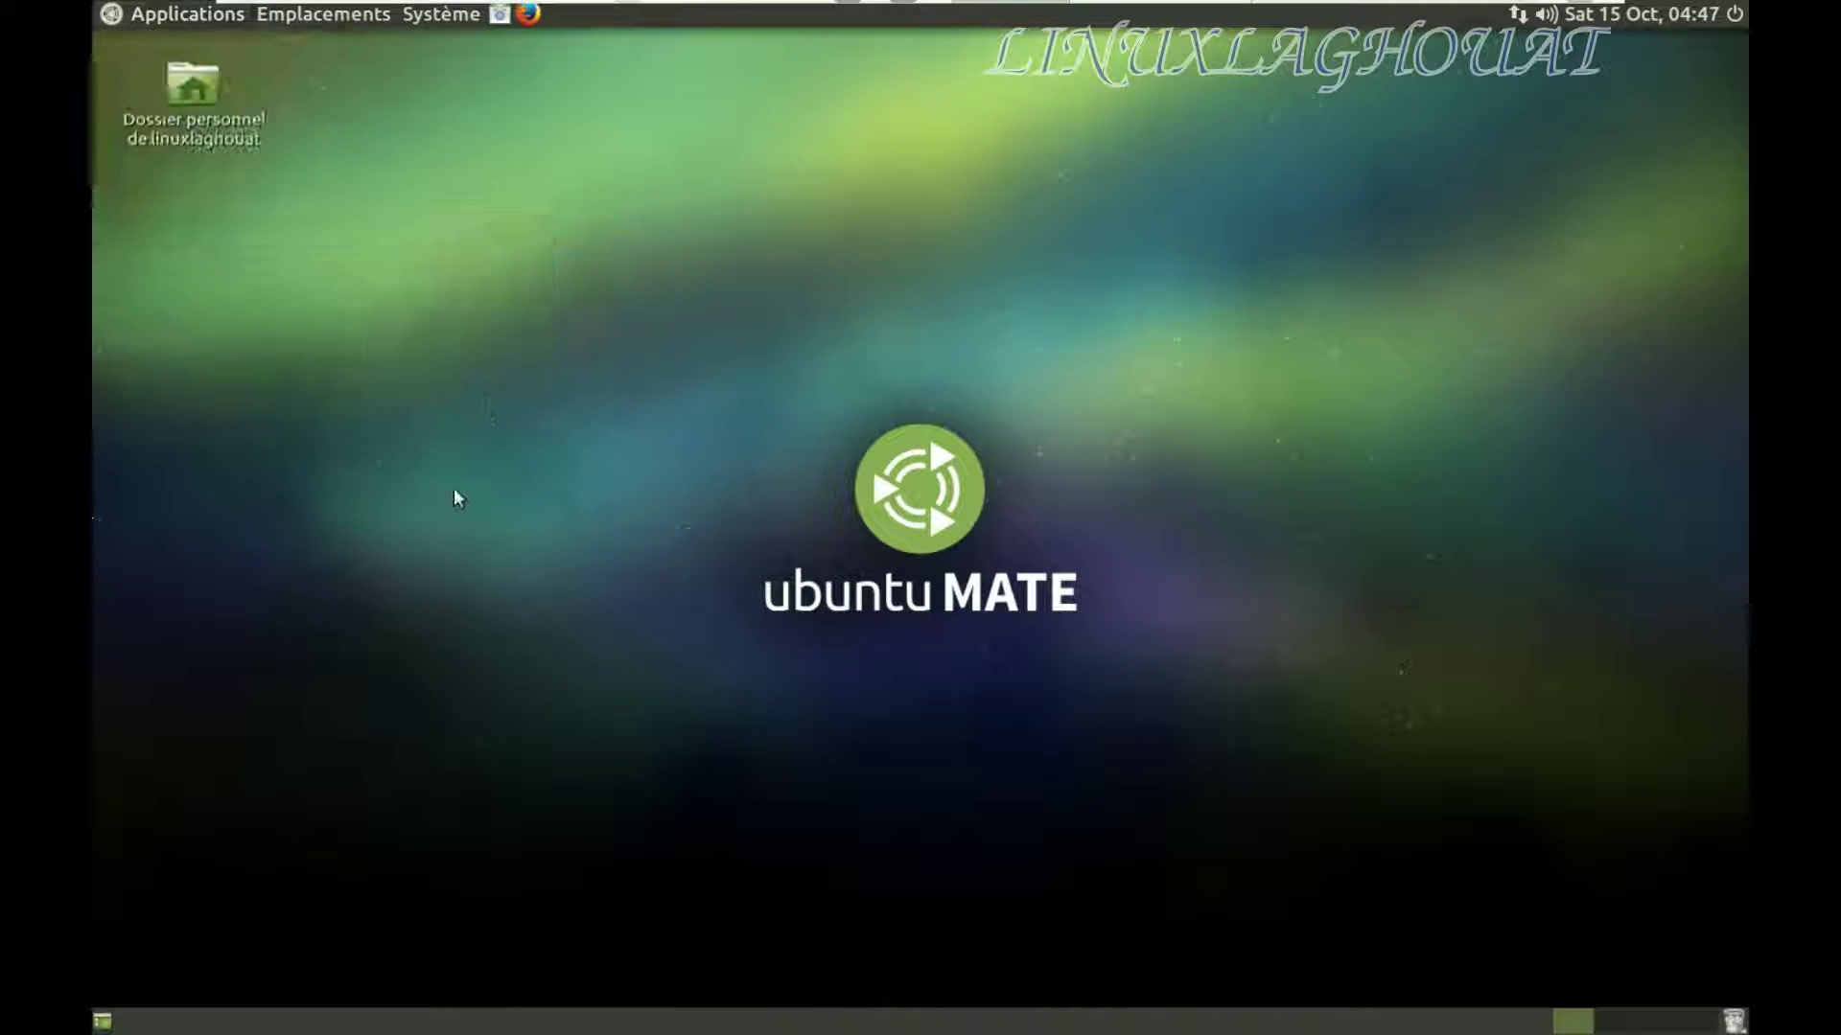
- Open the Centre de contrôle and launch Language Support from its Personnel group
click(436, 14)
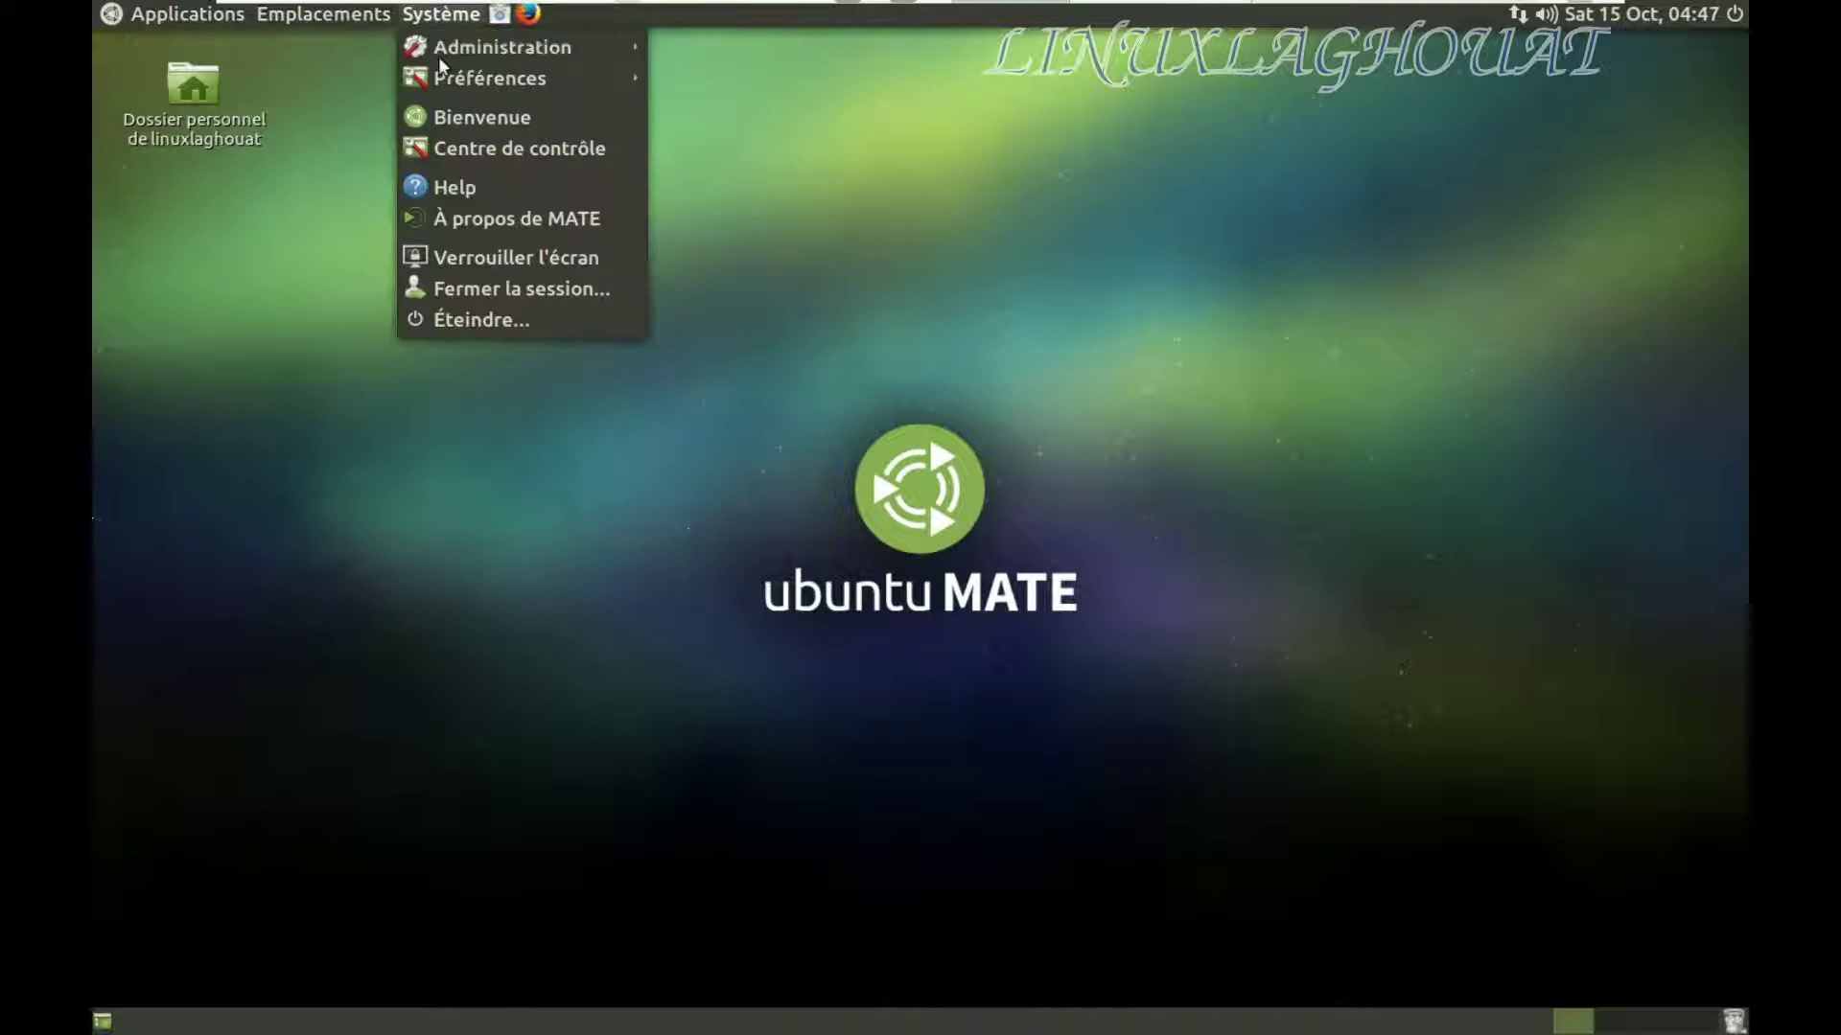
click(447, 152)
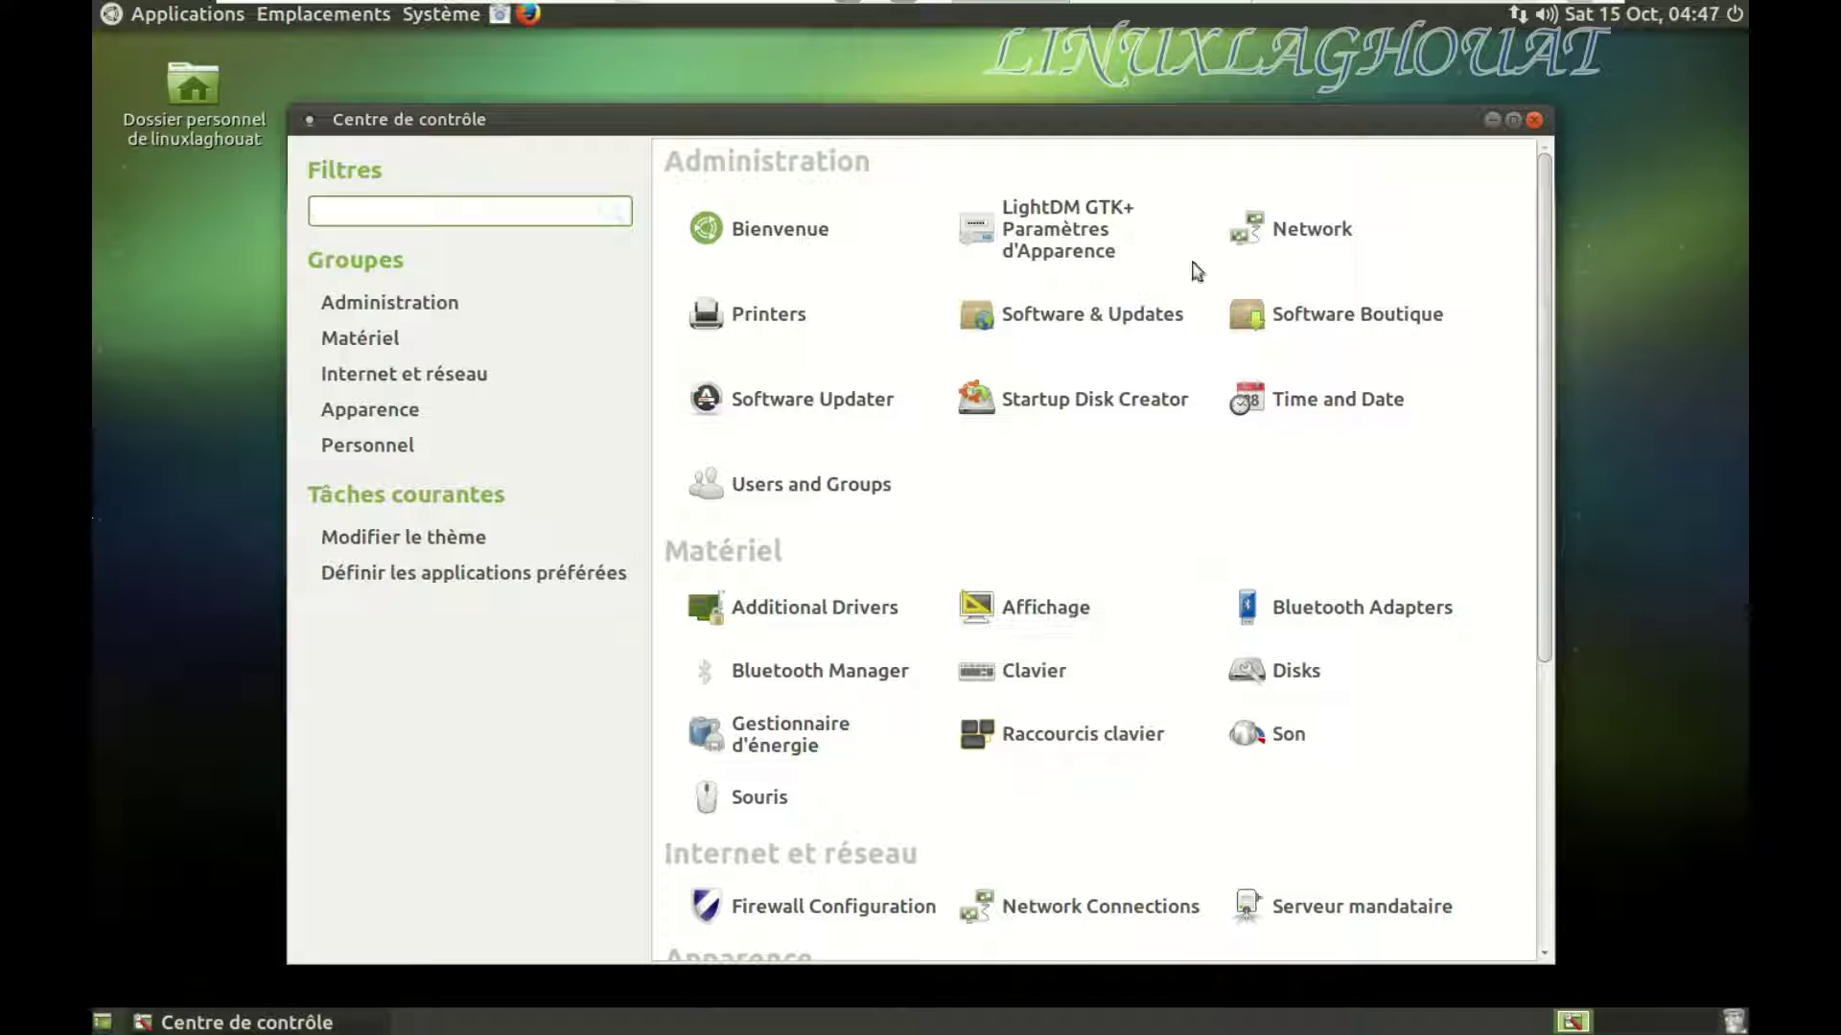
drag(1079, 125, 1052, 29)
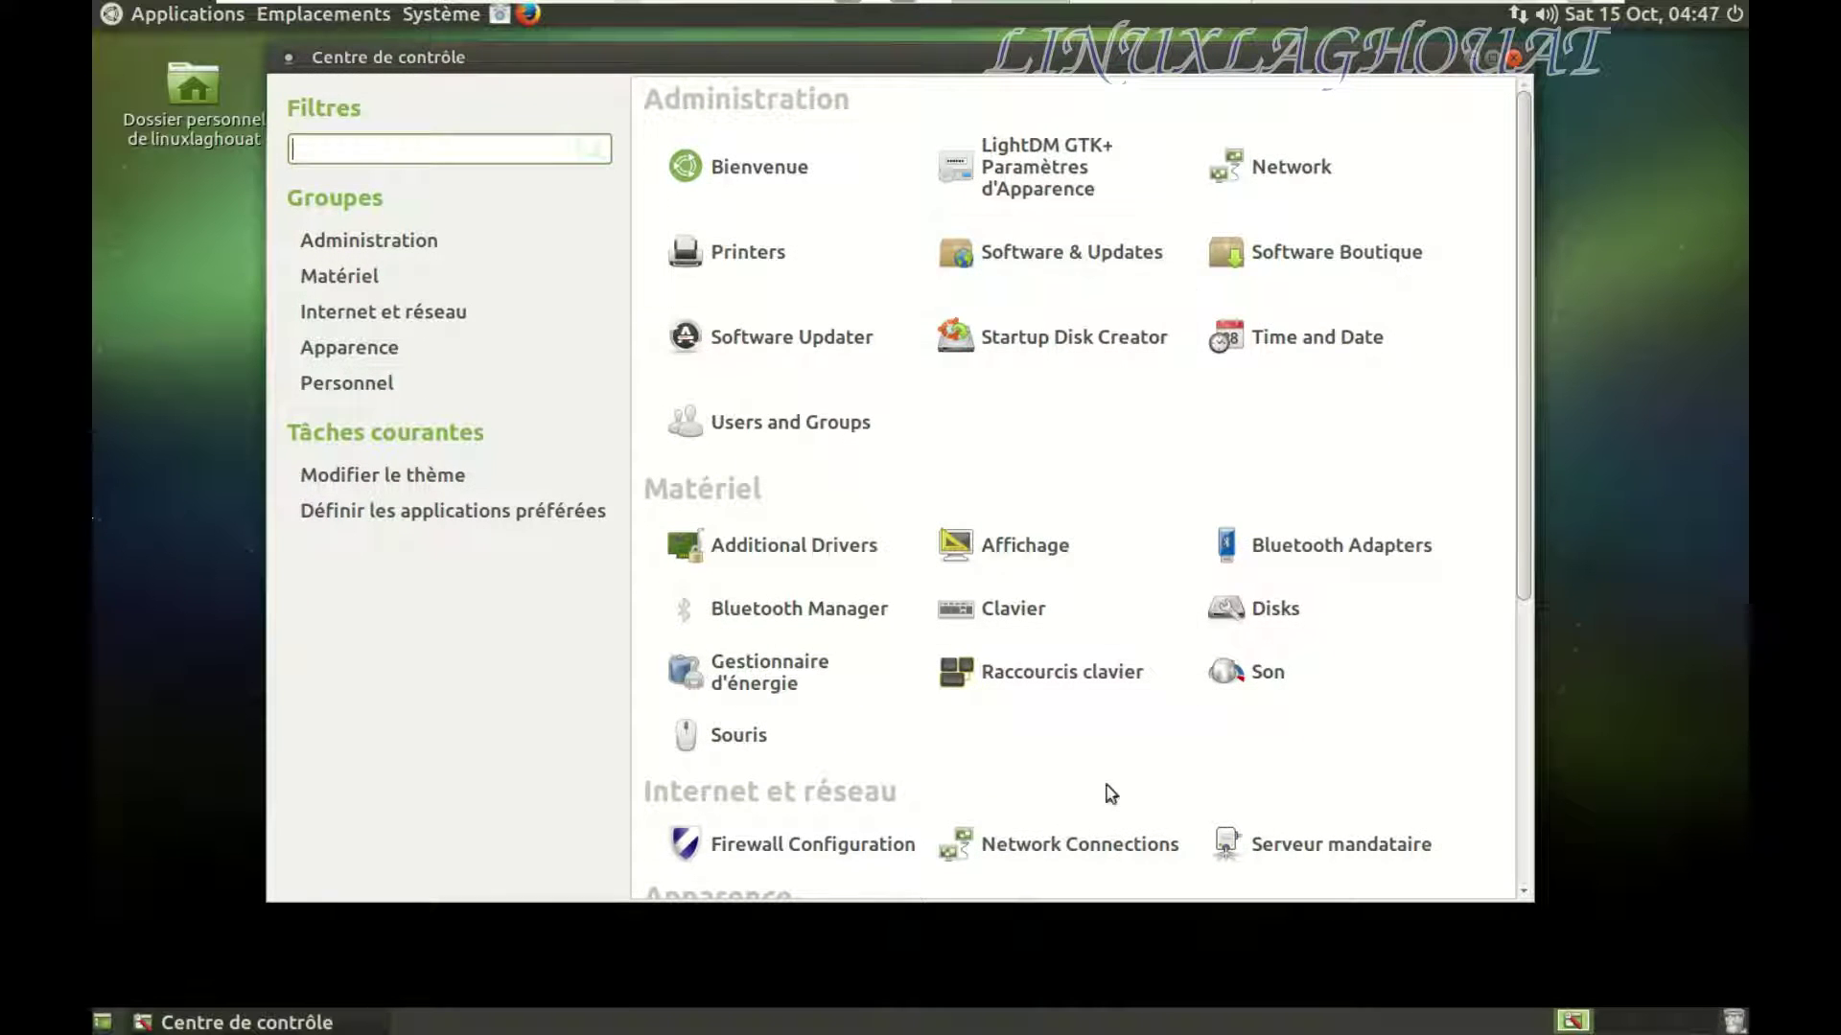
scroll(1107, 757, down, 3)
scroll(1109, 752, down, 2)
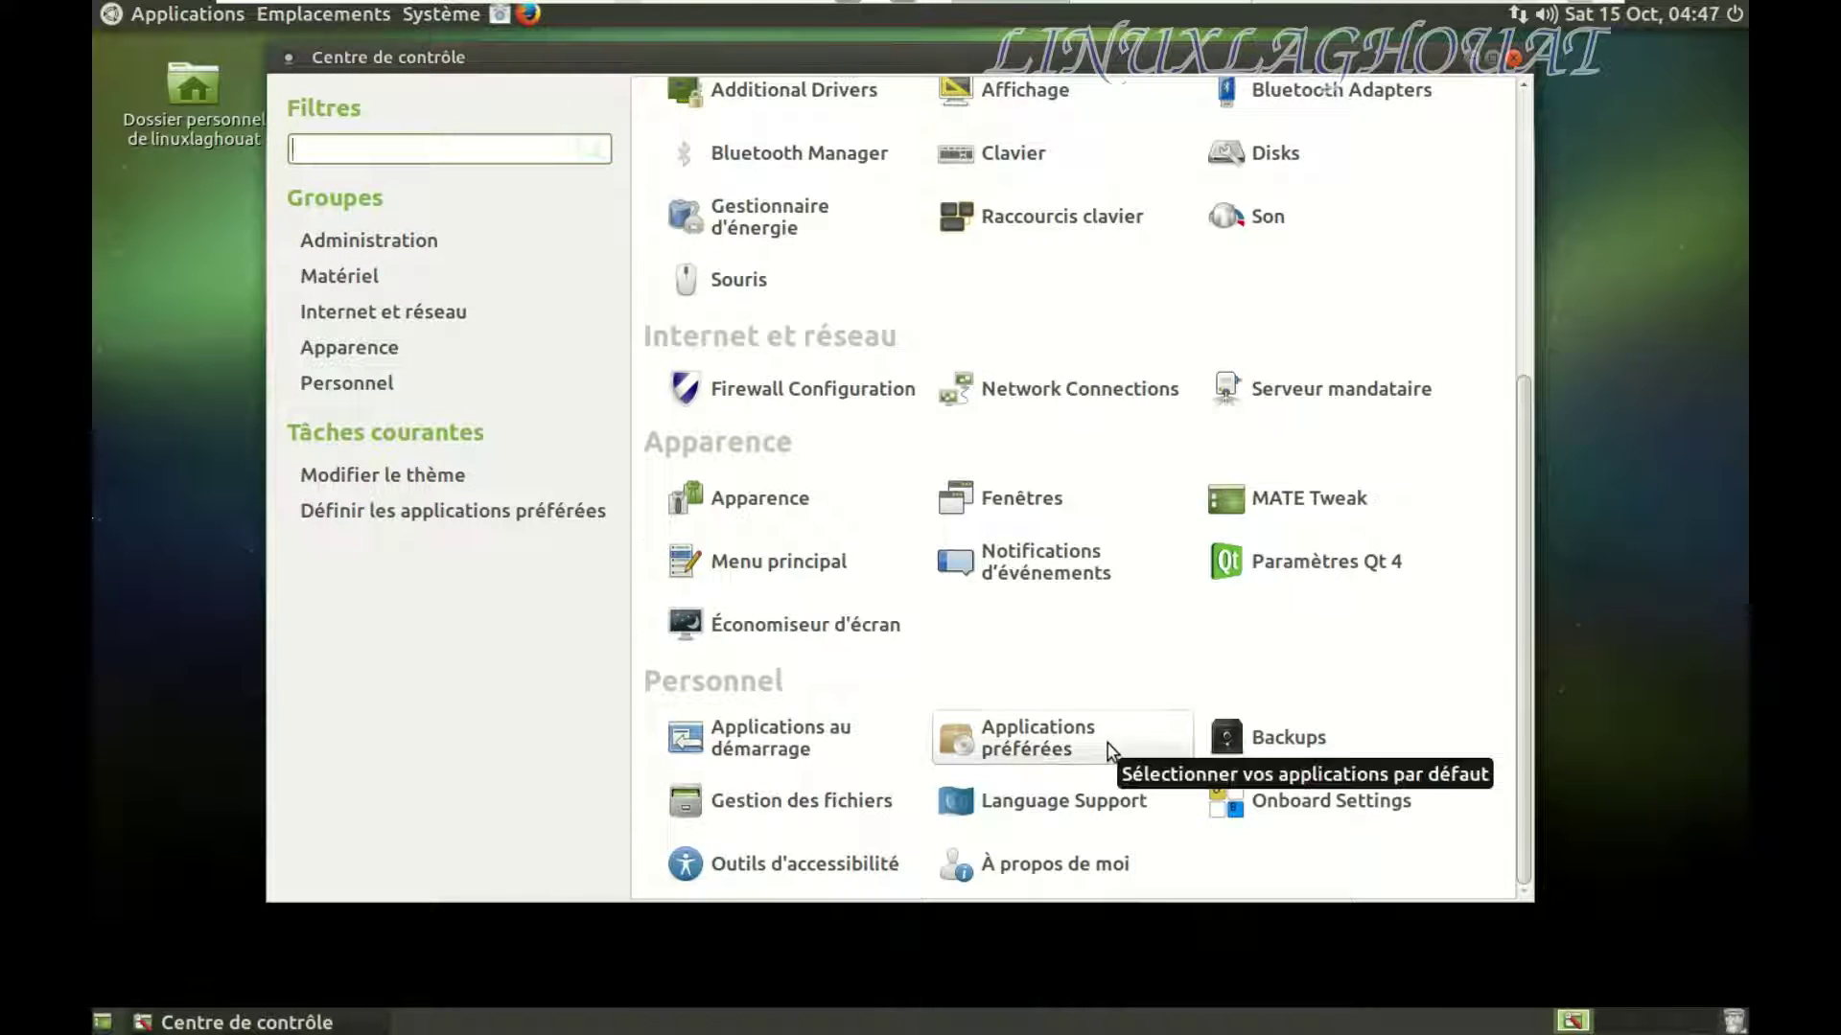
click(1081, 803)
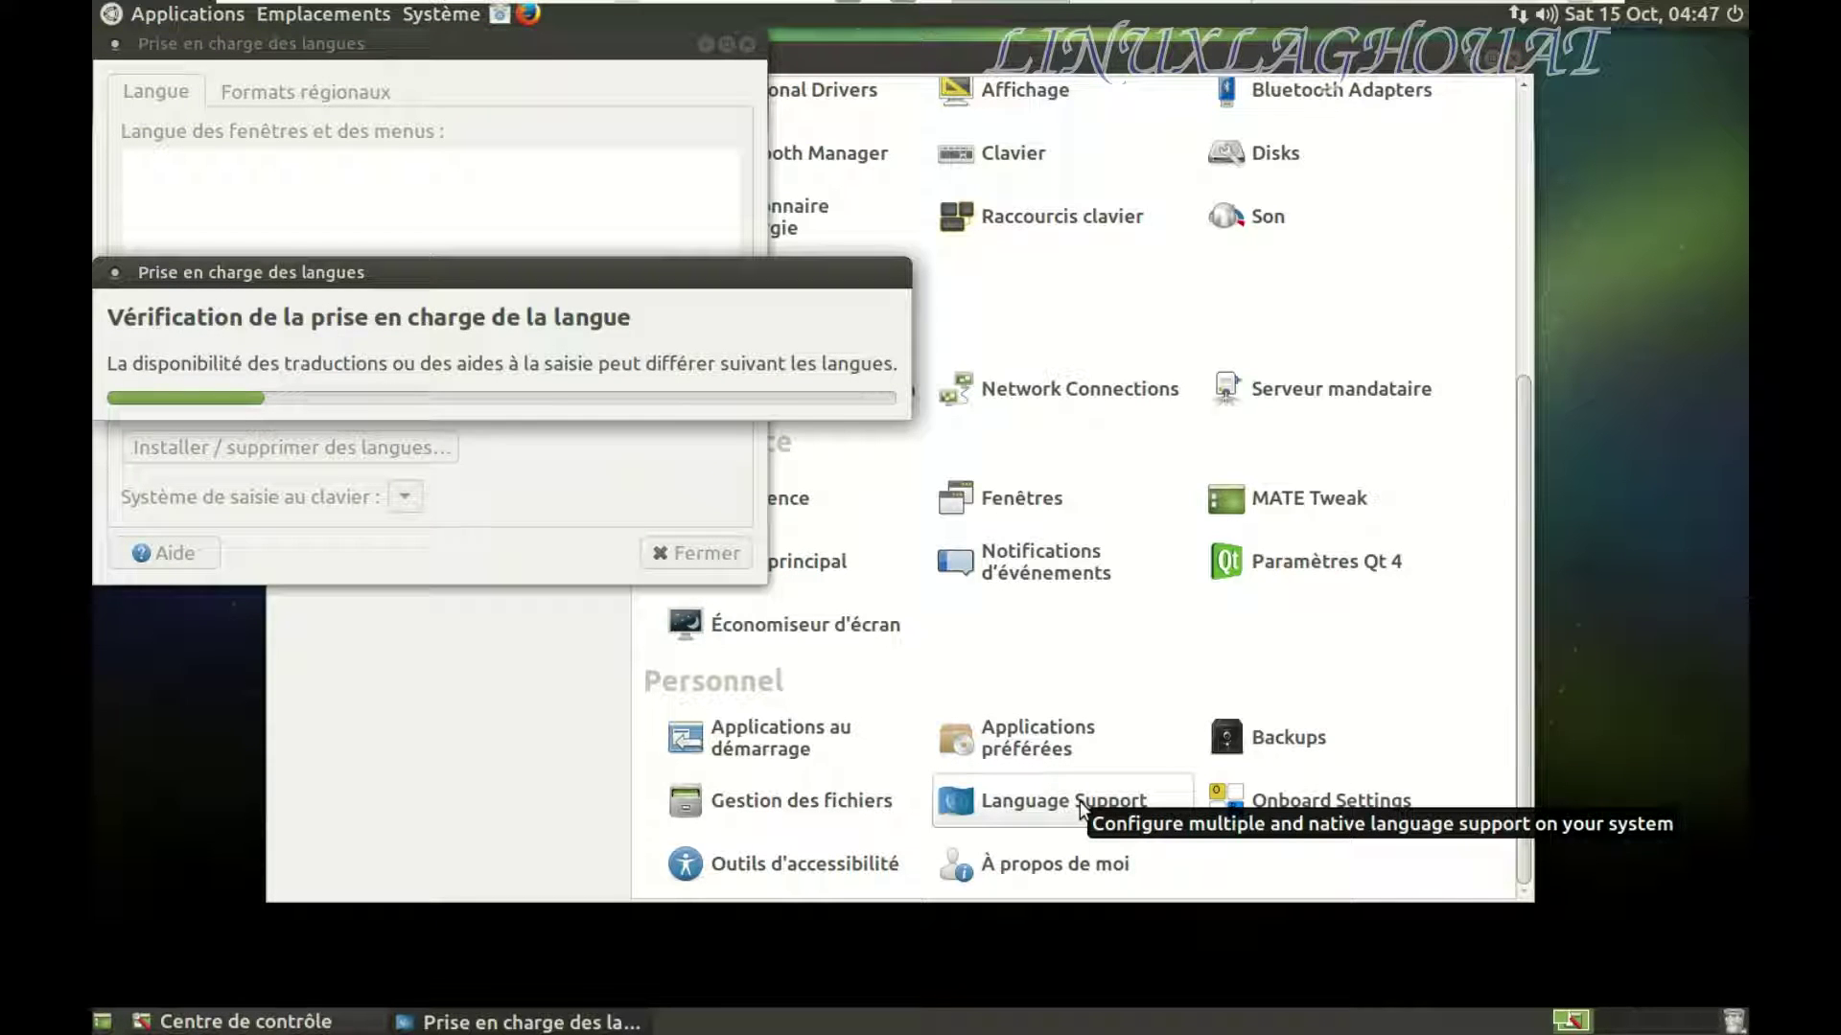
- Move English (United States) to the head of the preferred language order and close Language Support
click(182, 249)
click(265, 230)
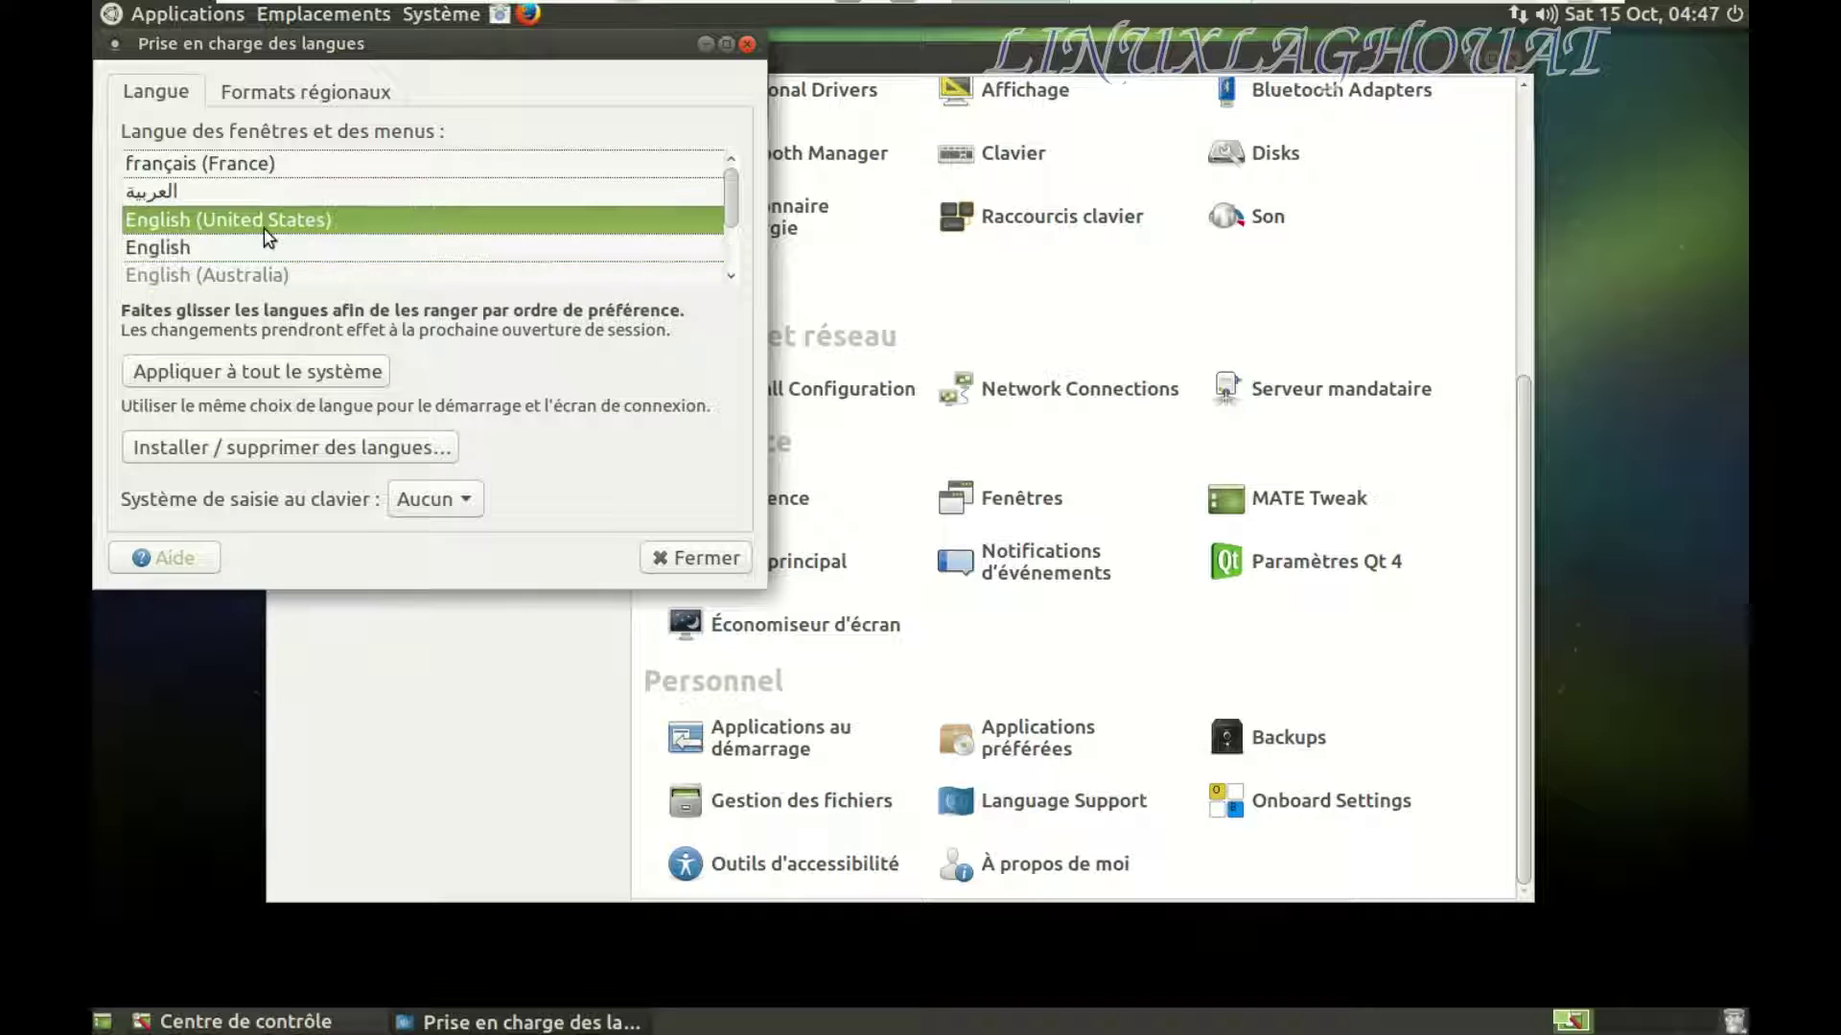
drag(269, 221, 269, 187)
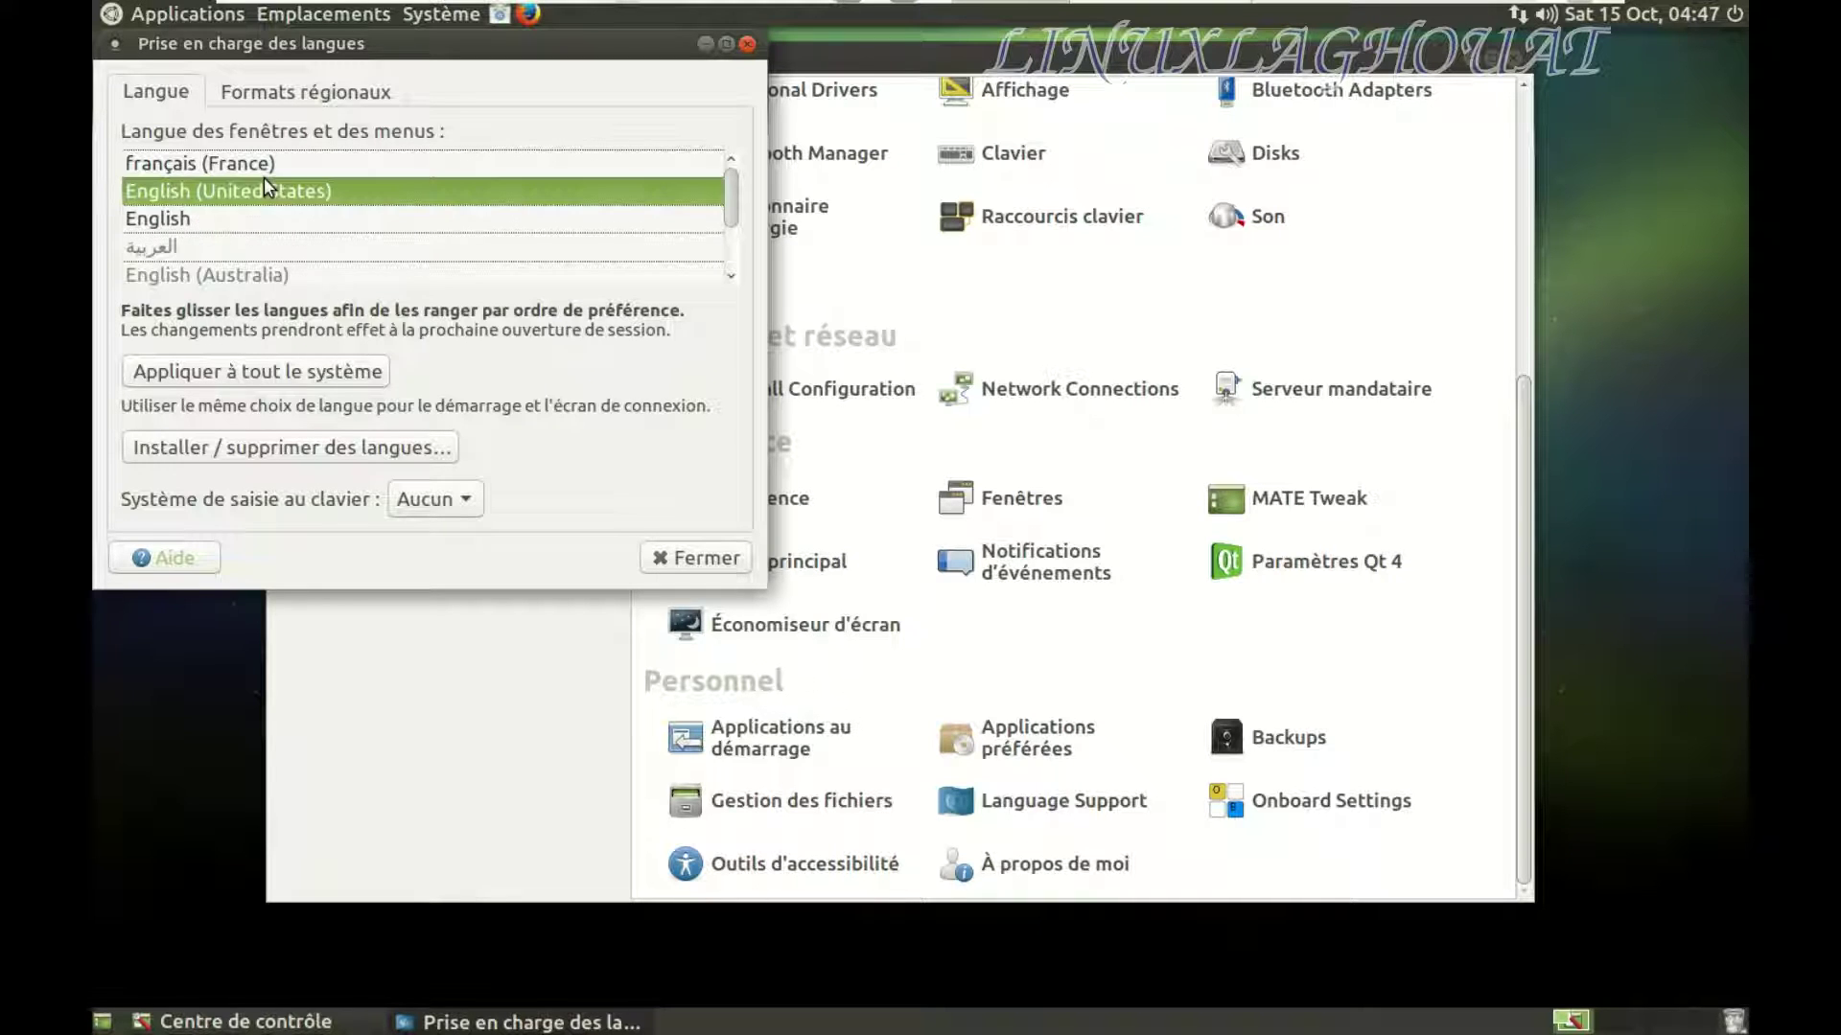
click(248, 190)
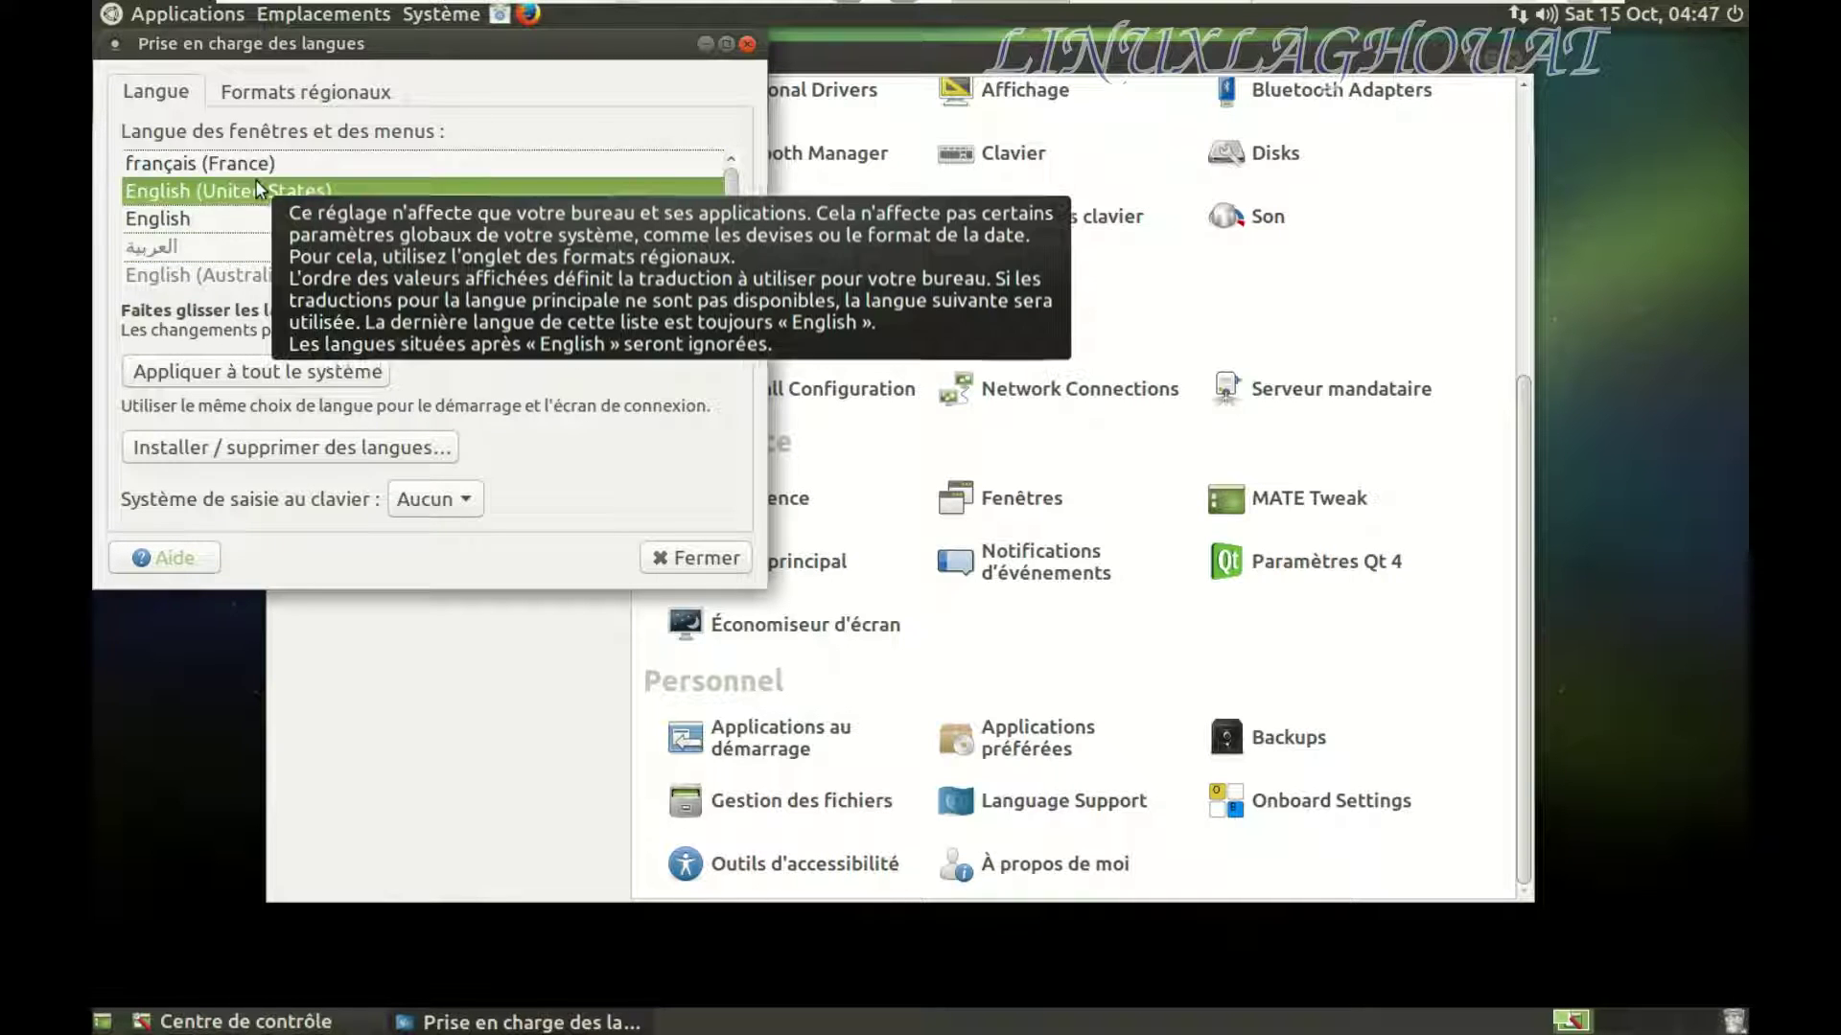
mouse_move(254, 192)
mouse_down()
mouse_move(273, 202)
mouse_move(275, 166)
mouse_up()
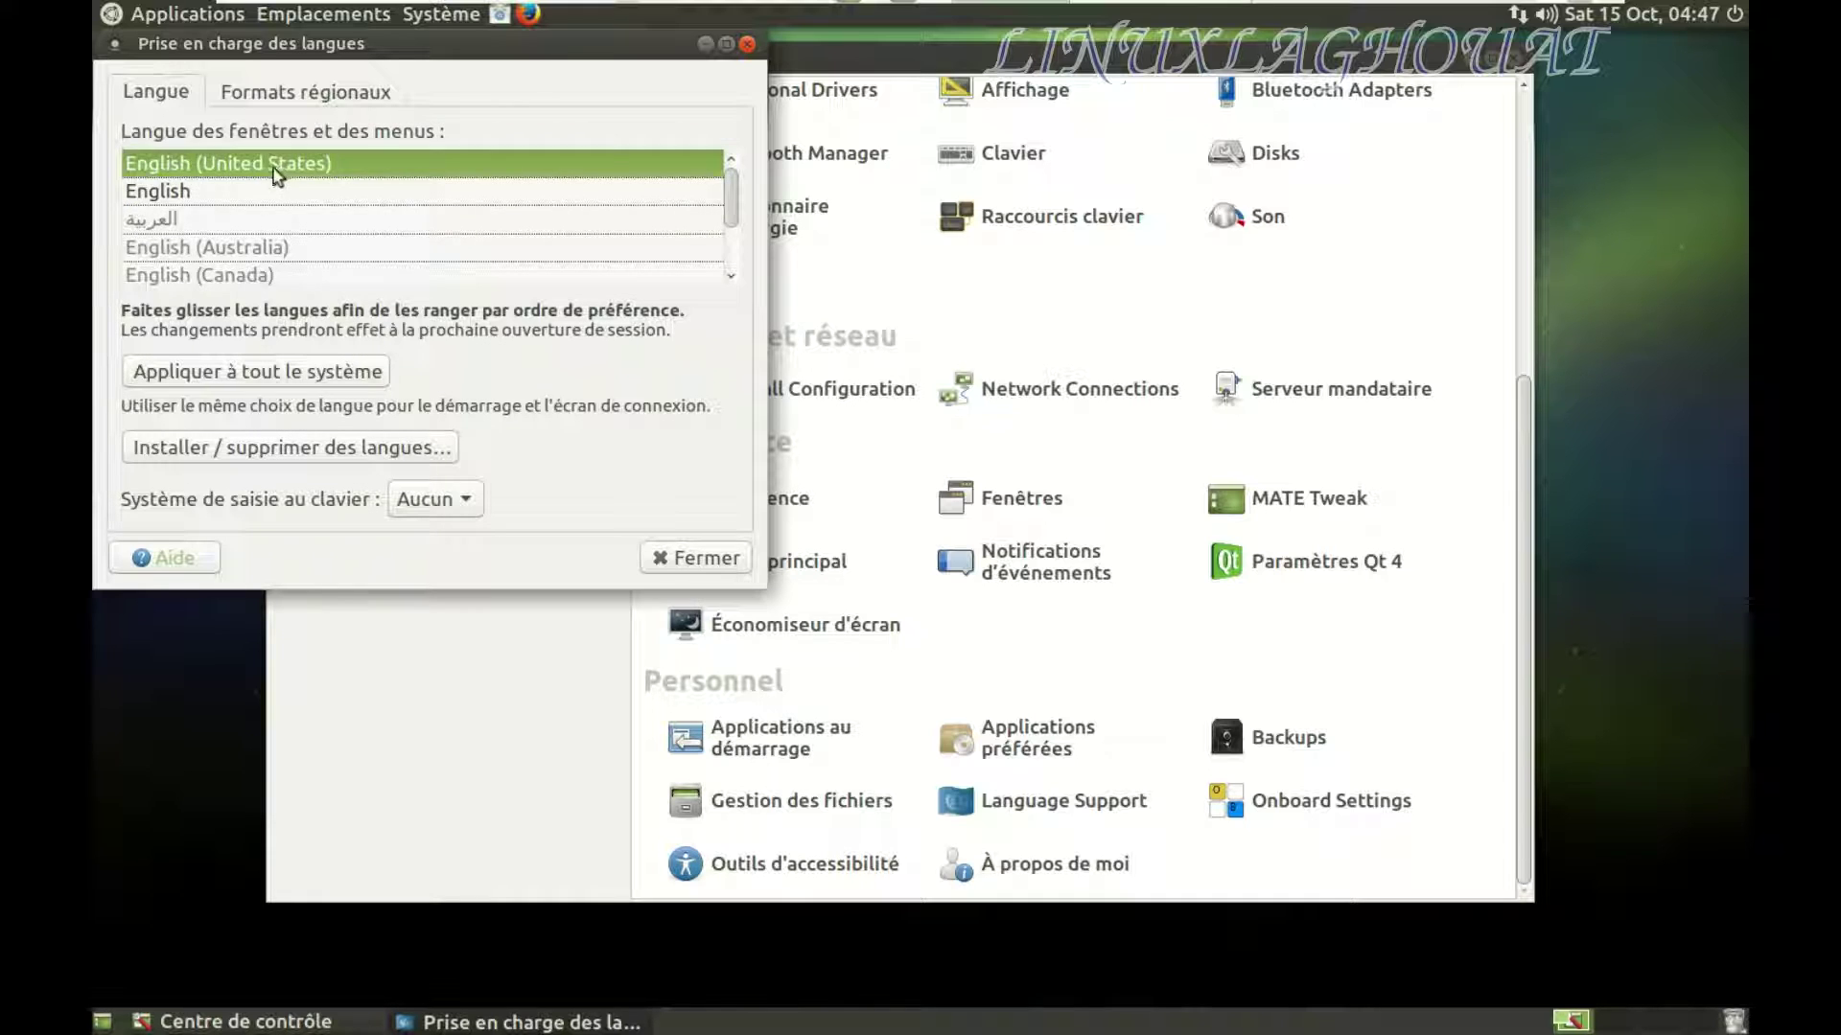
click(677, 566)
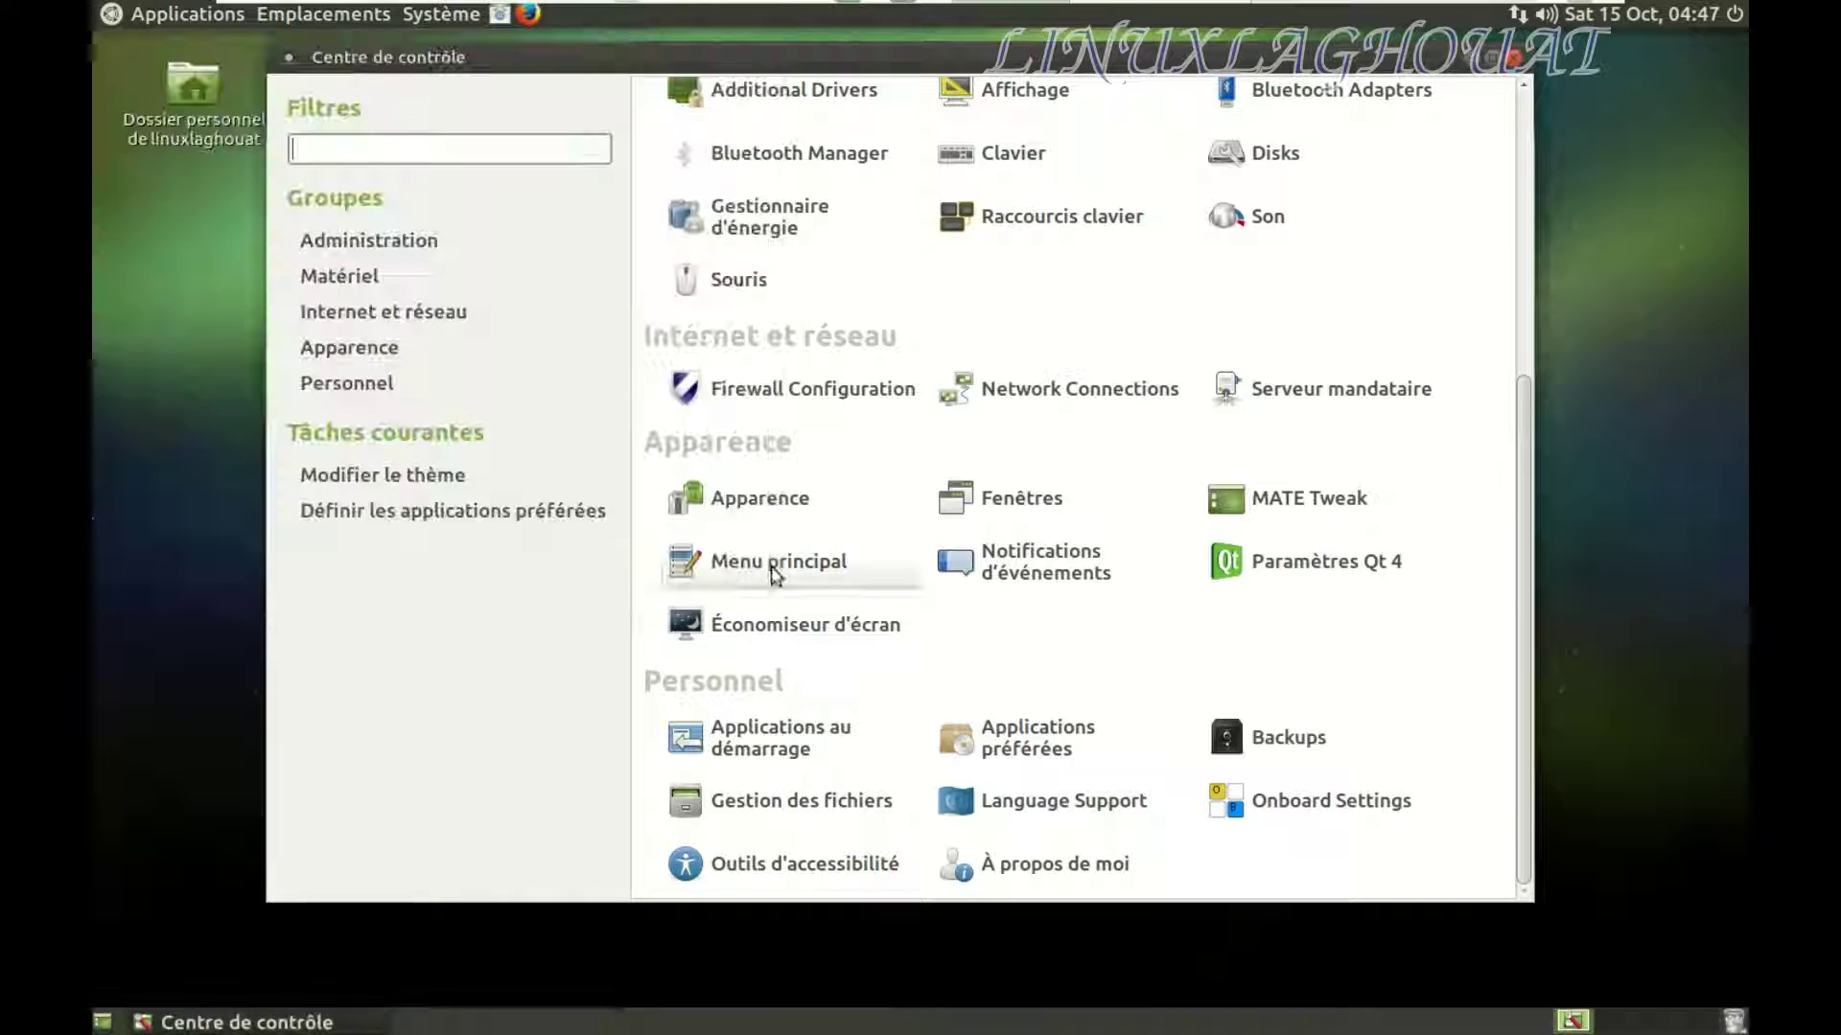
- Restart the virtual machine, log in with the account password and close the Welcome window
mouse_move(830, 21)
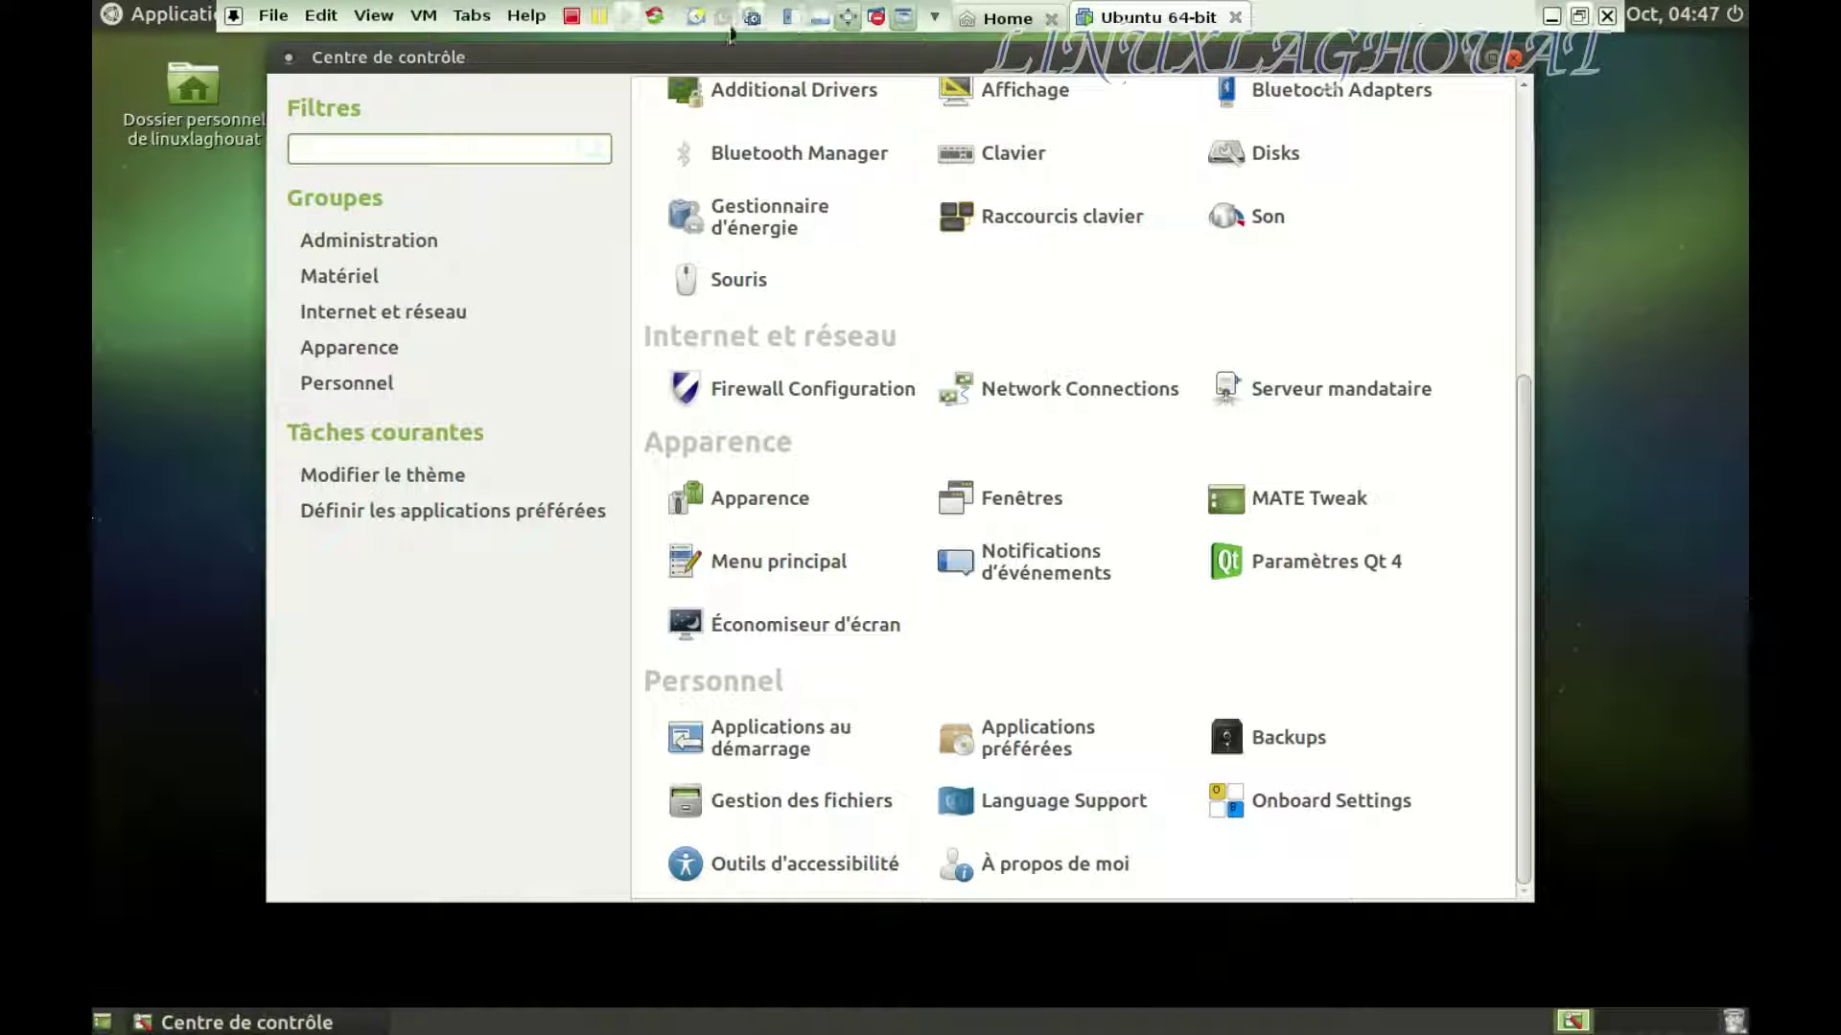
click(653, 16)
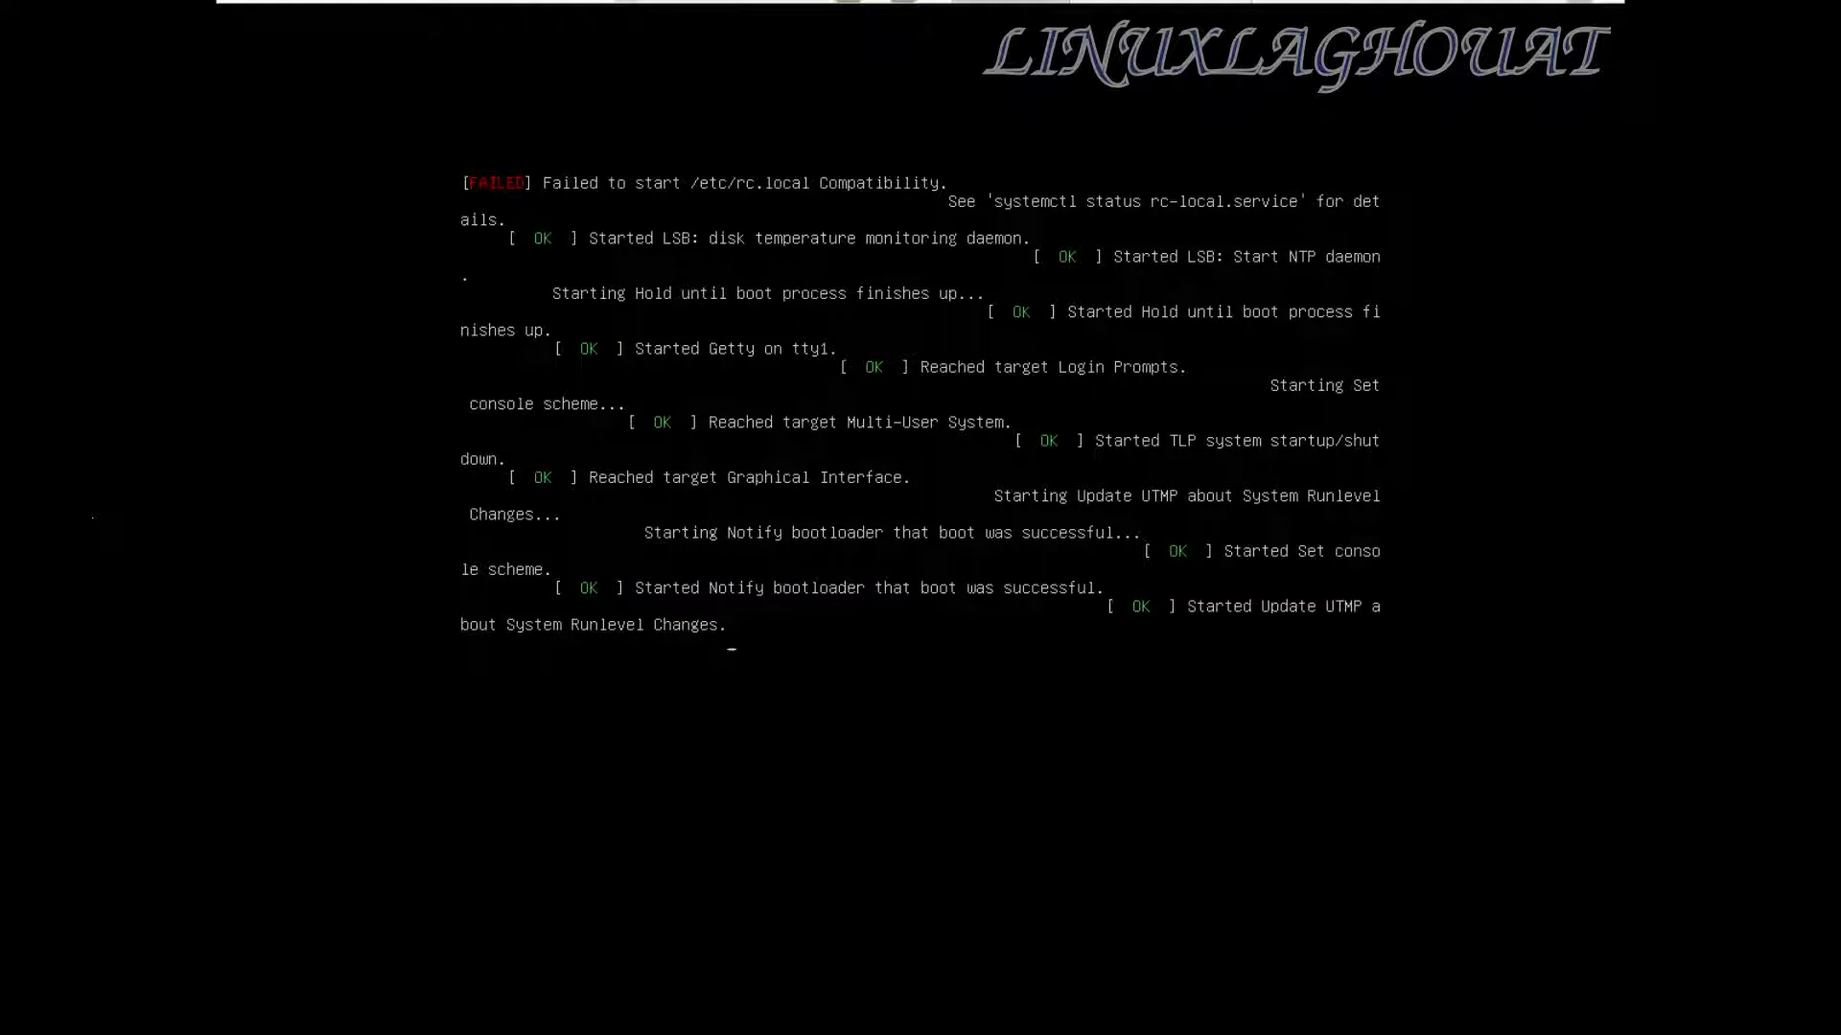
mouse_move(658, 29)
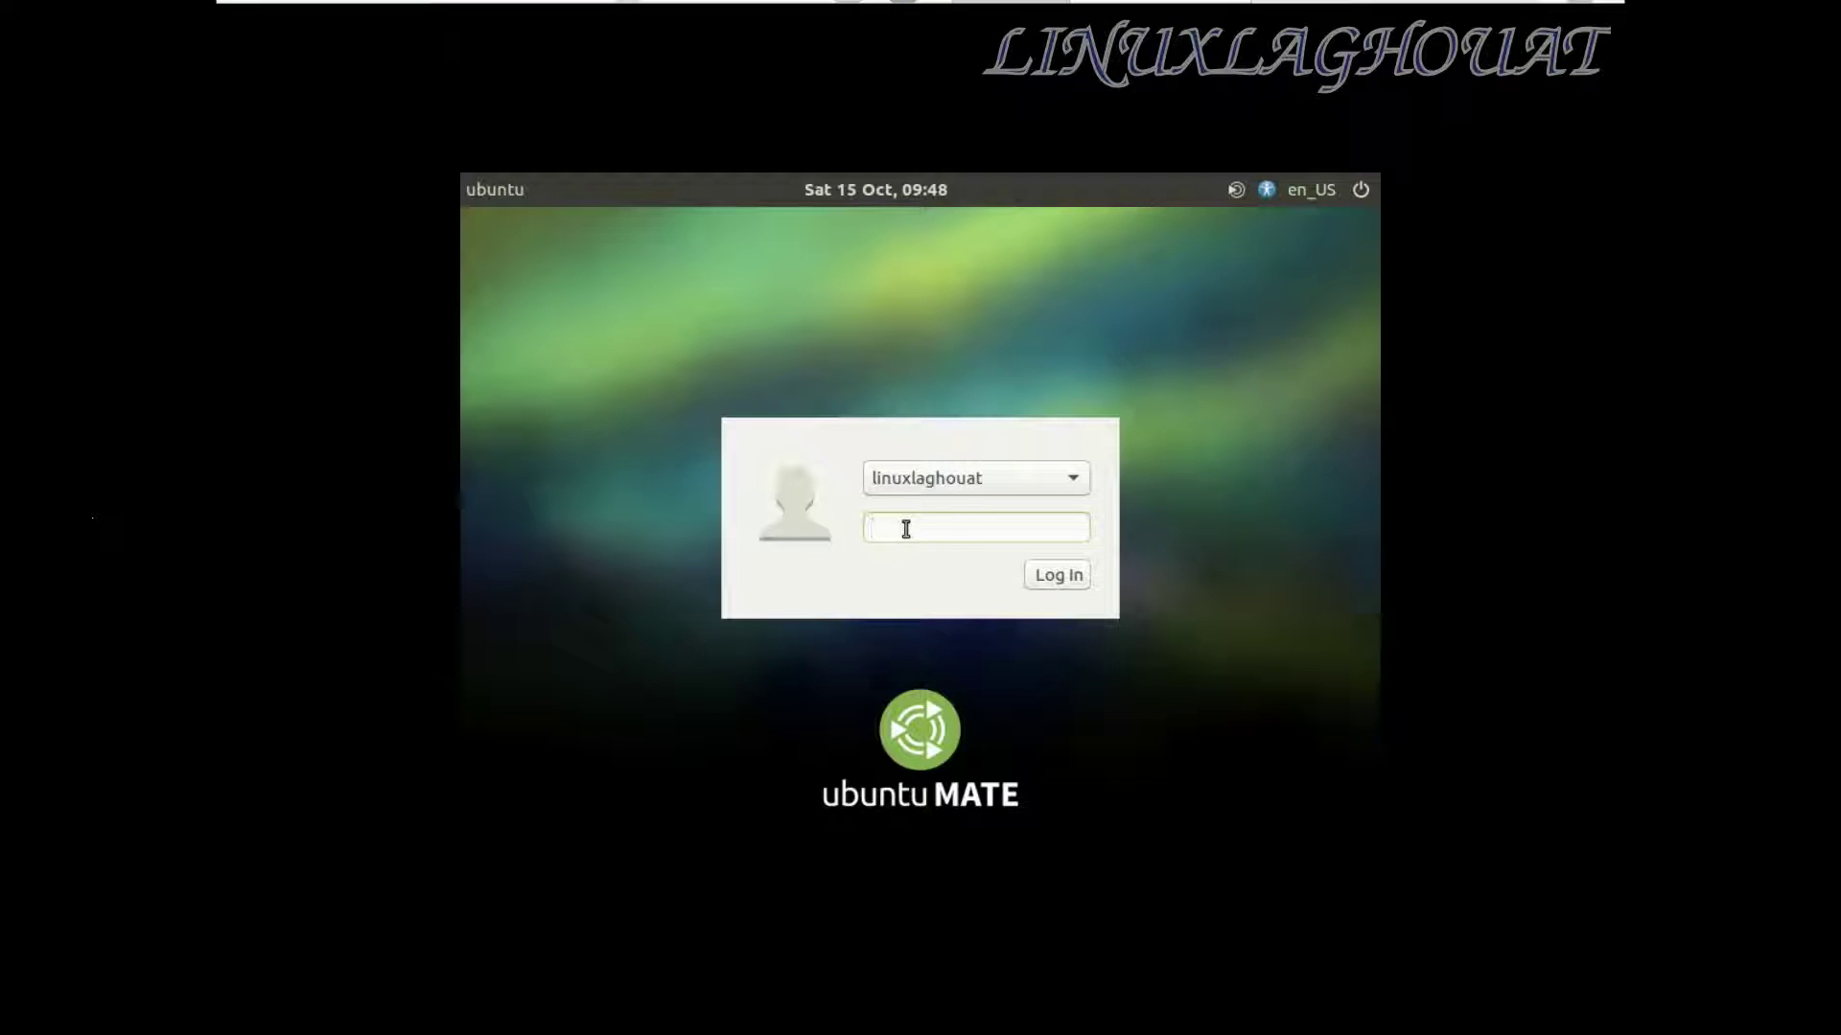
text(•••)
key(Return)
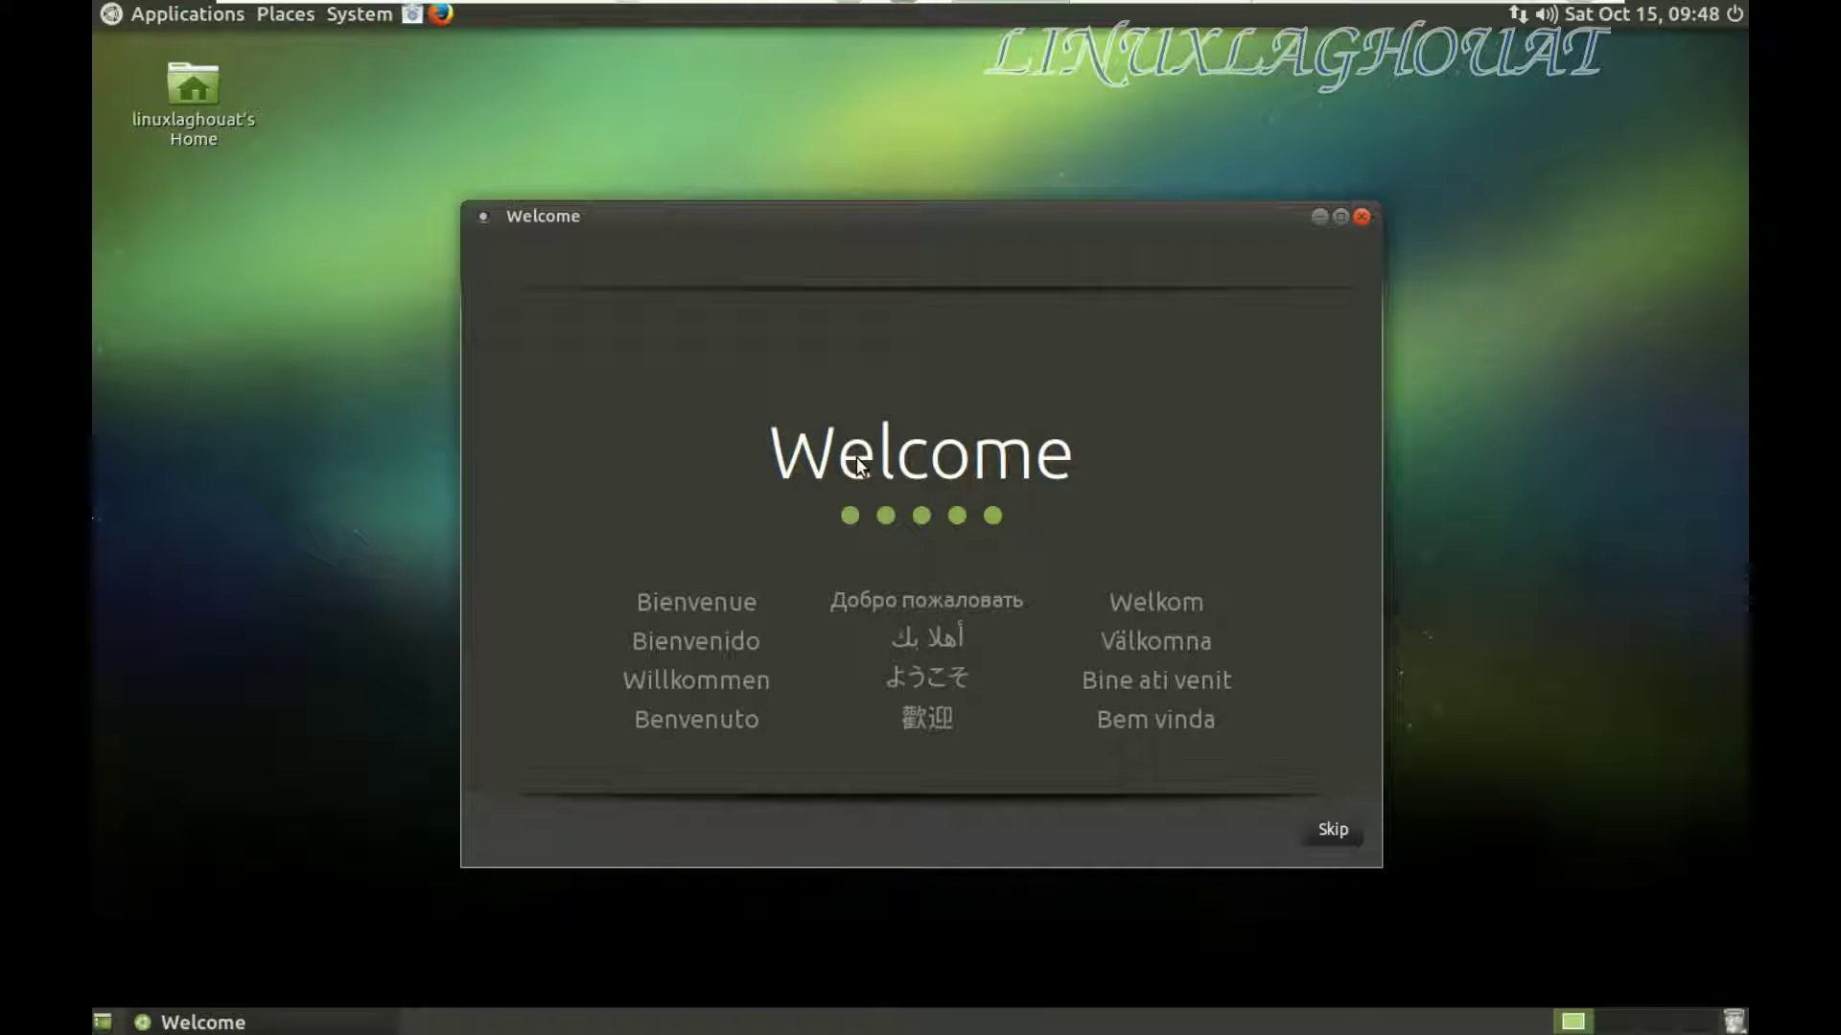
click(1361, 217)
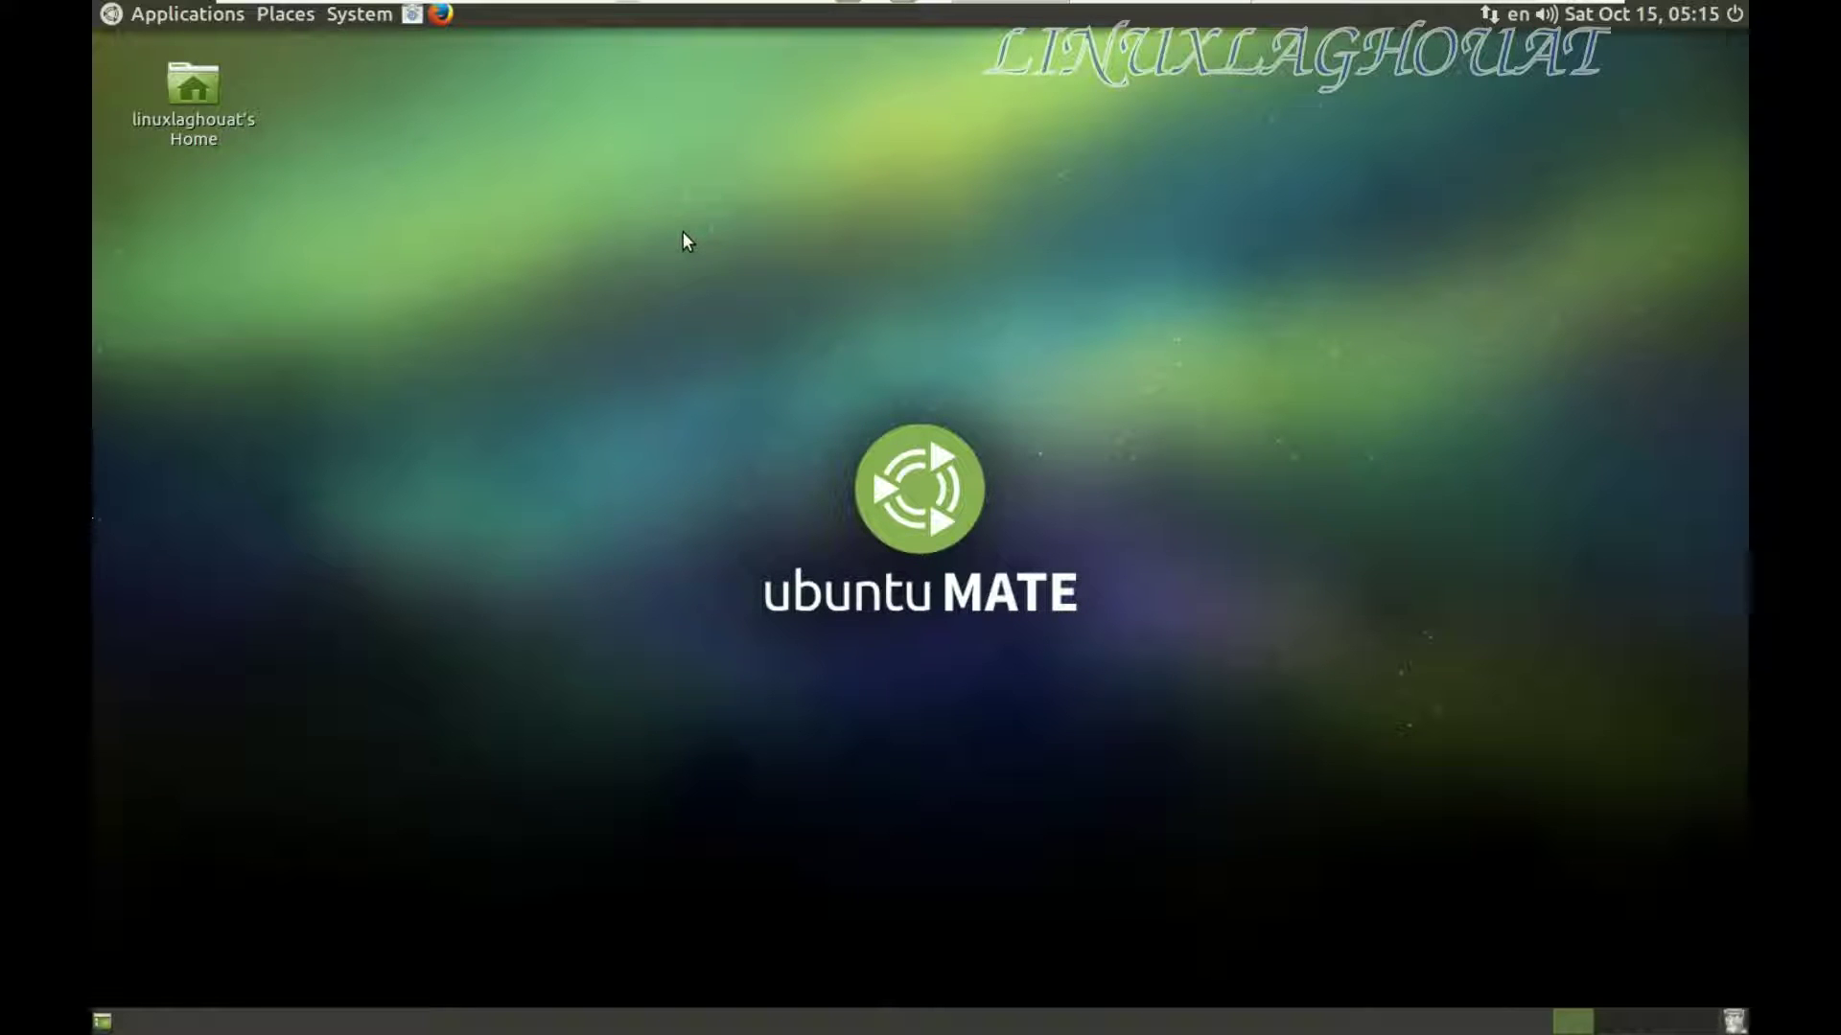
- Launch the LightDM GTK+ Greeter settings from the system administration tools and authenticate with the account password
click(368, 19)
mouse_move(191, 13)
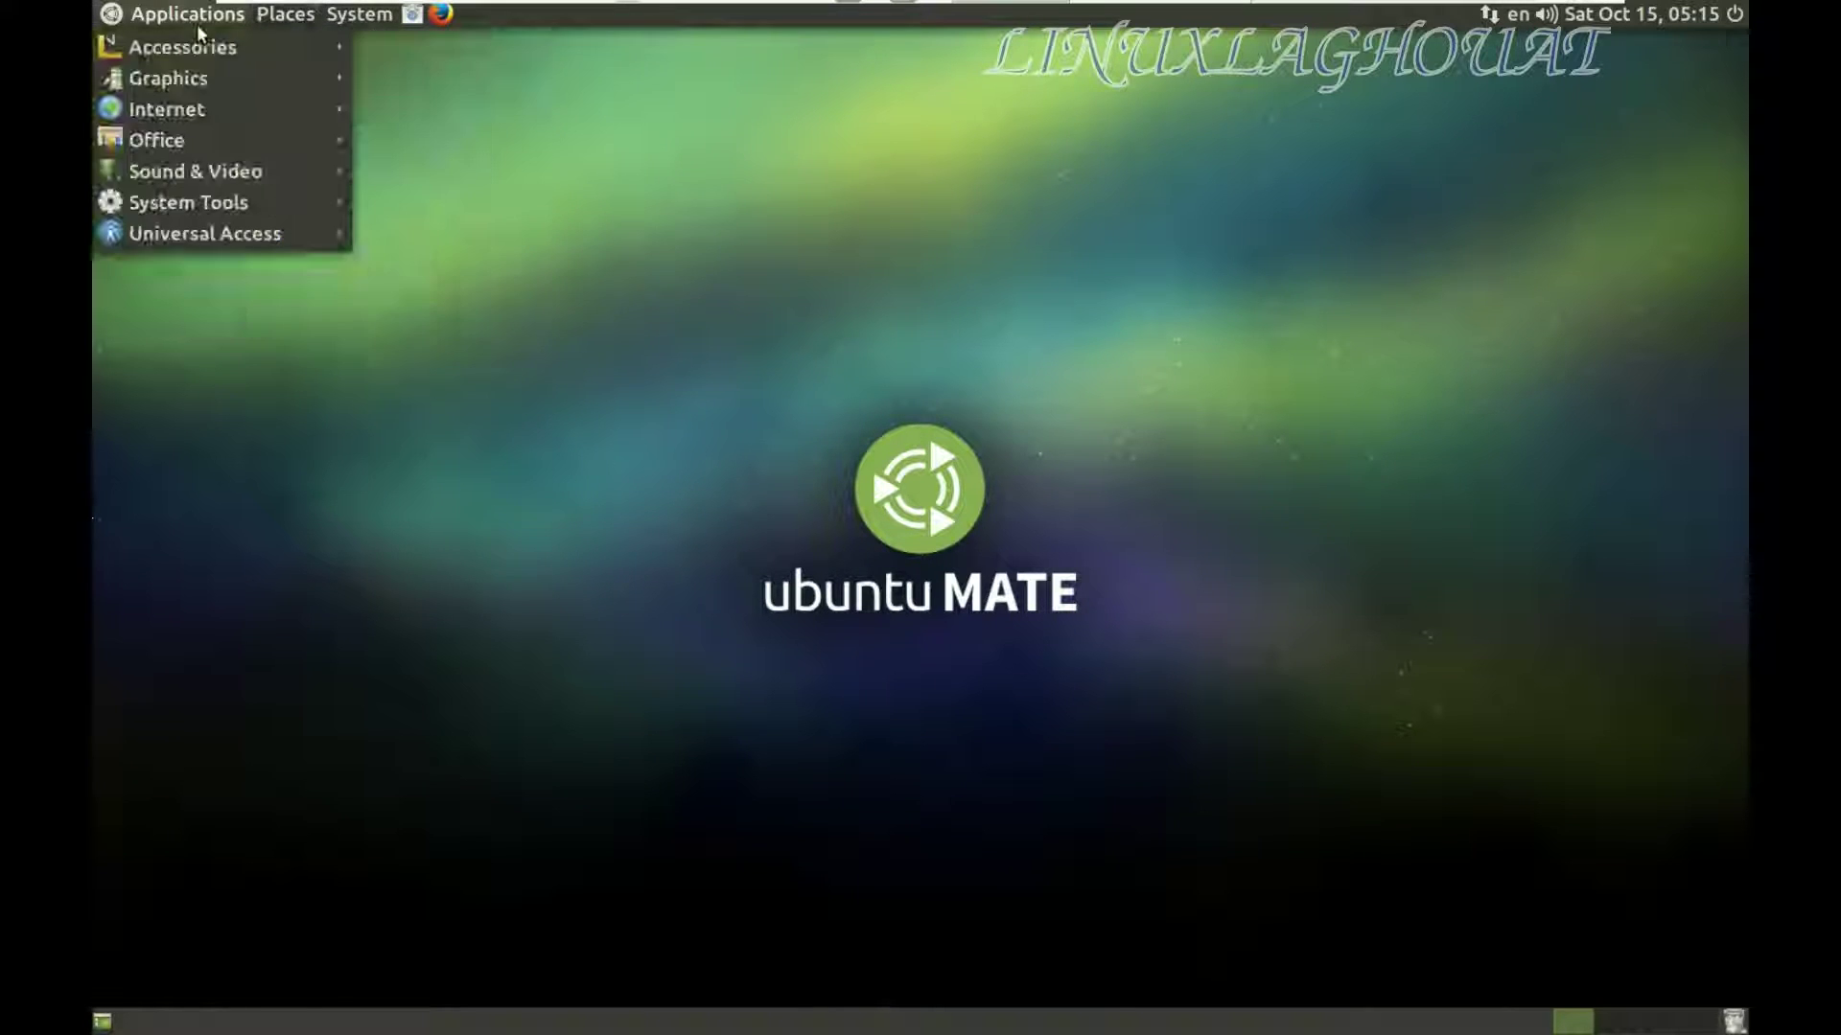
click(226, 357)
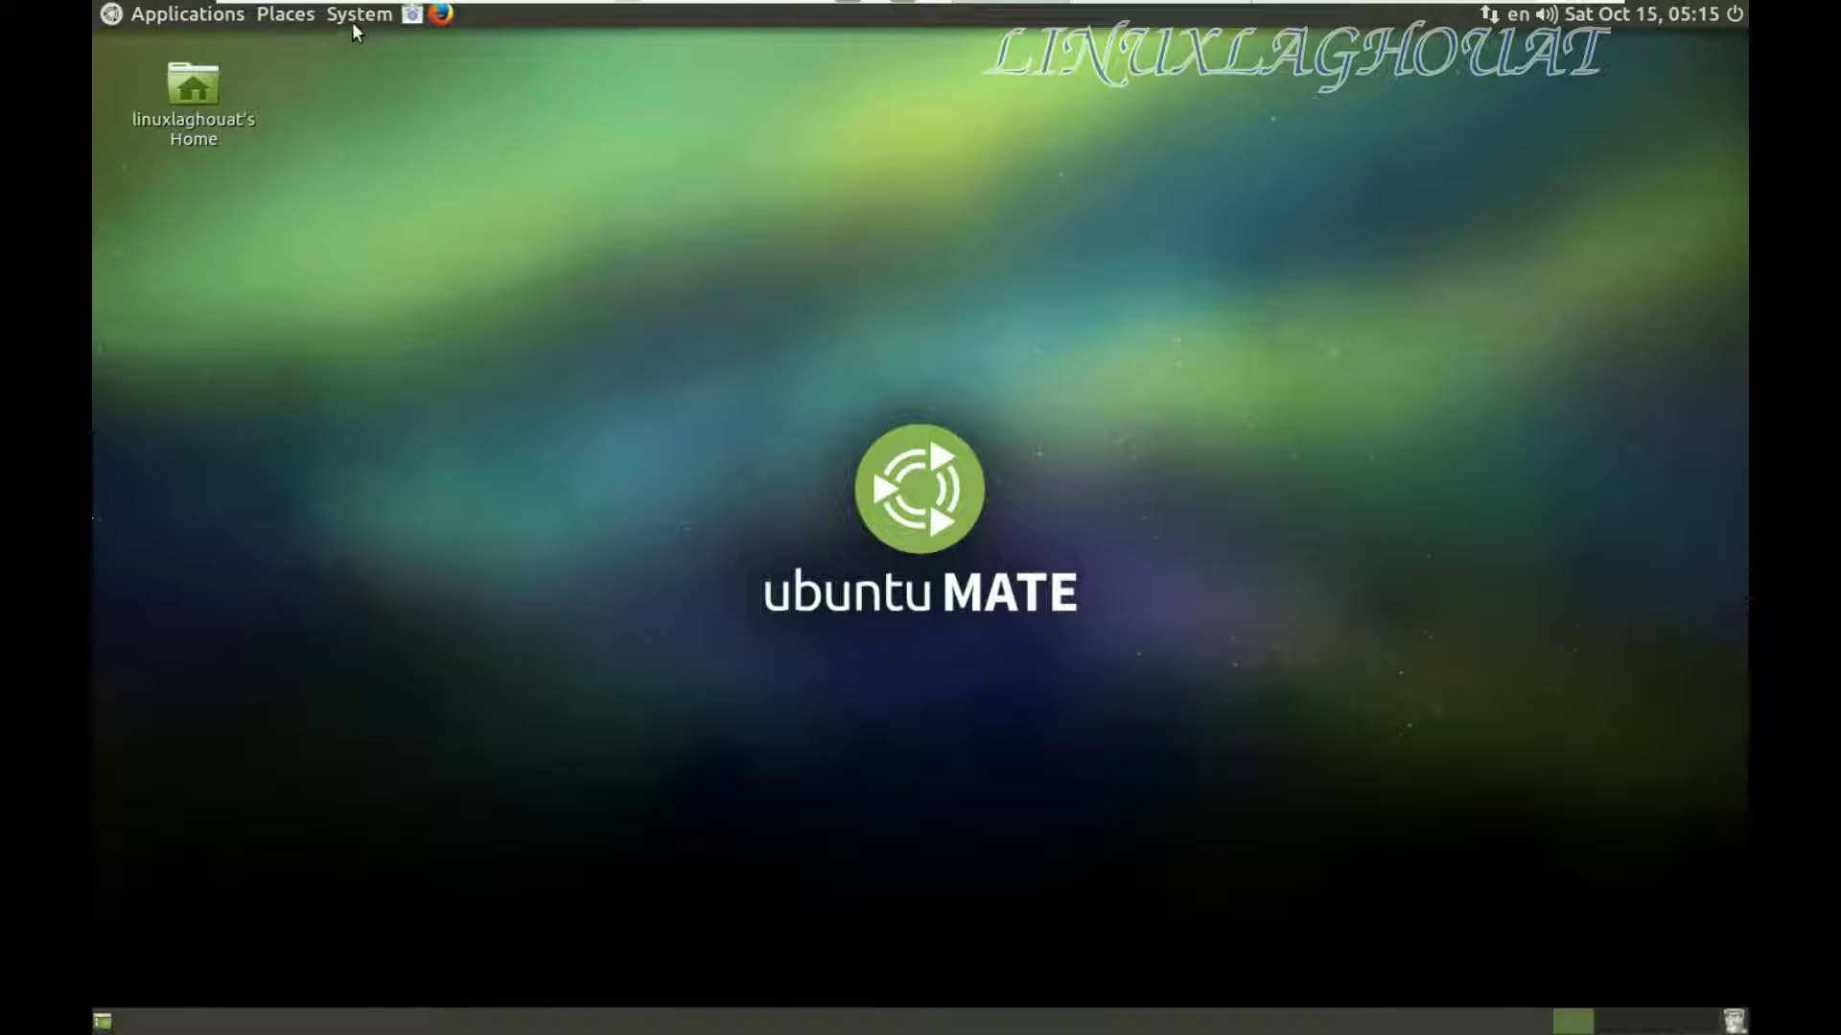
click(353, 19)
mouse_move(368, 48)
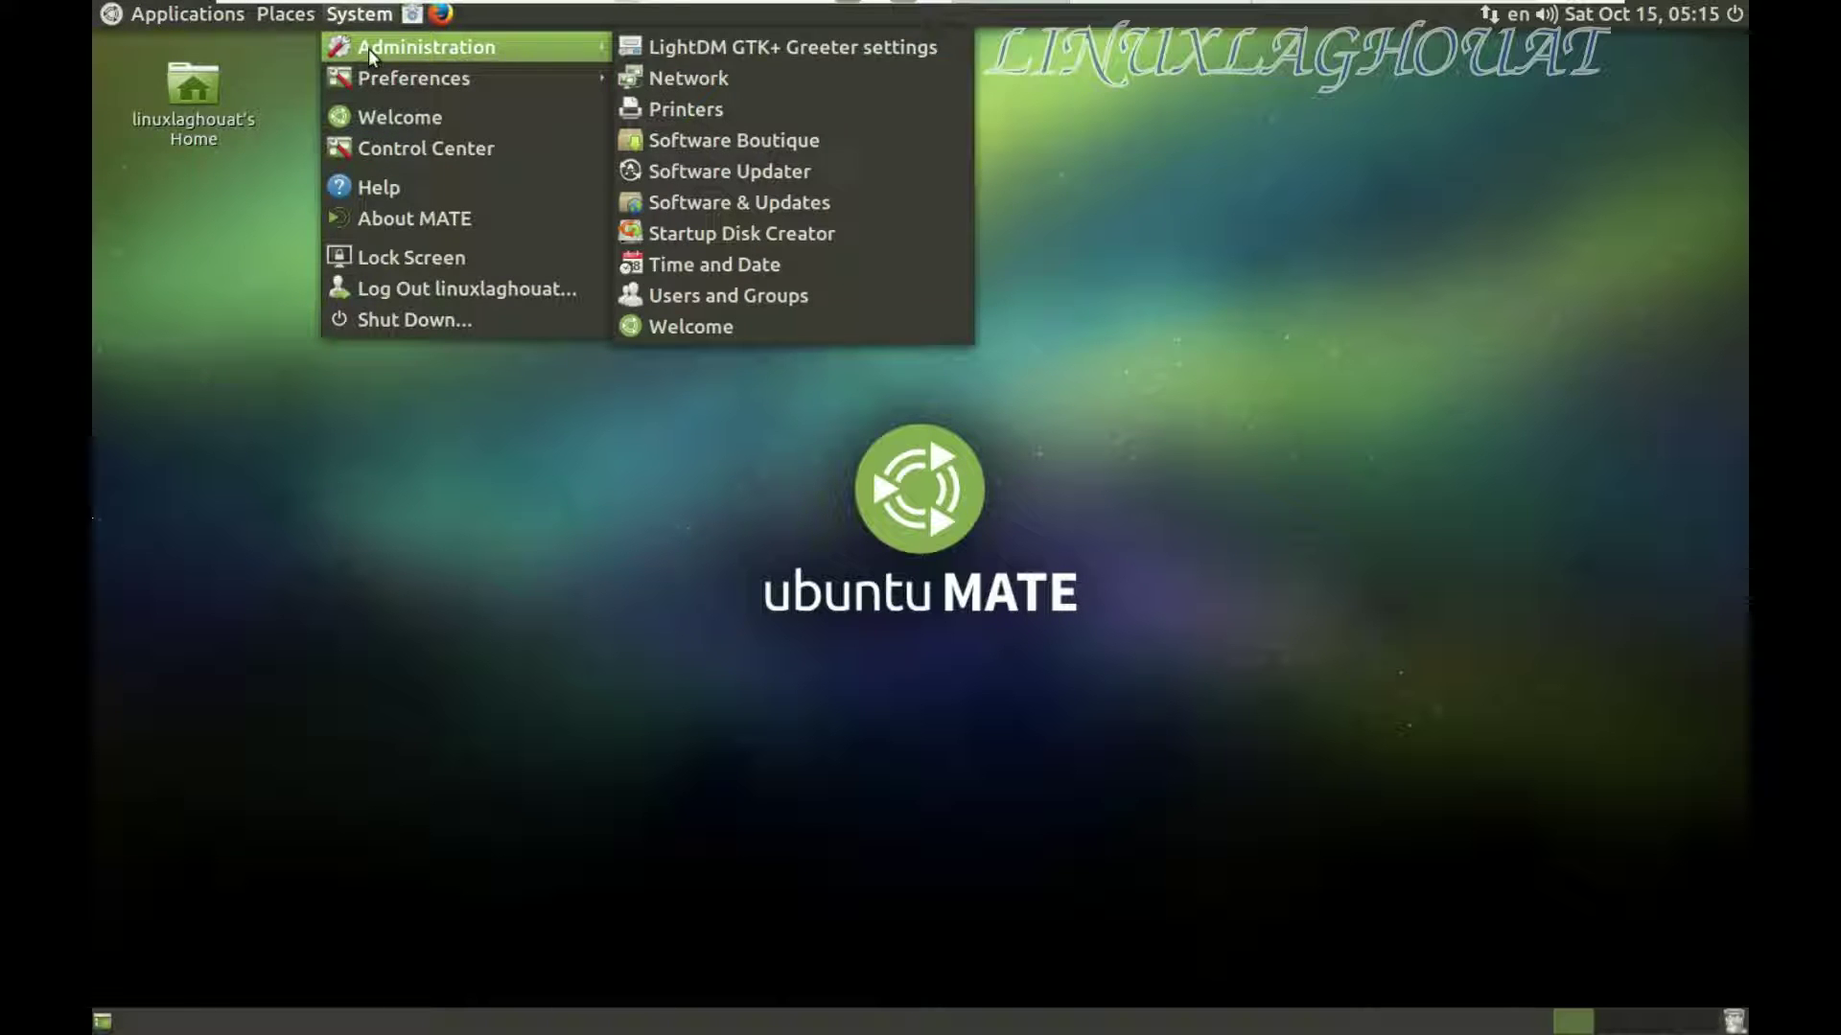
click(709, 56)
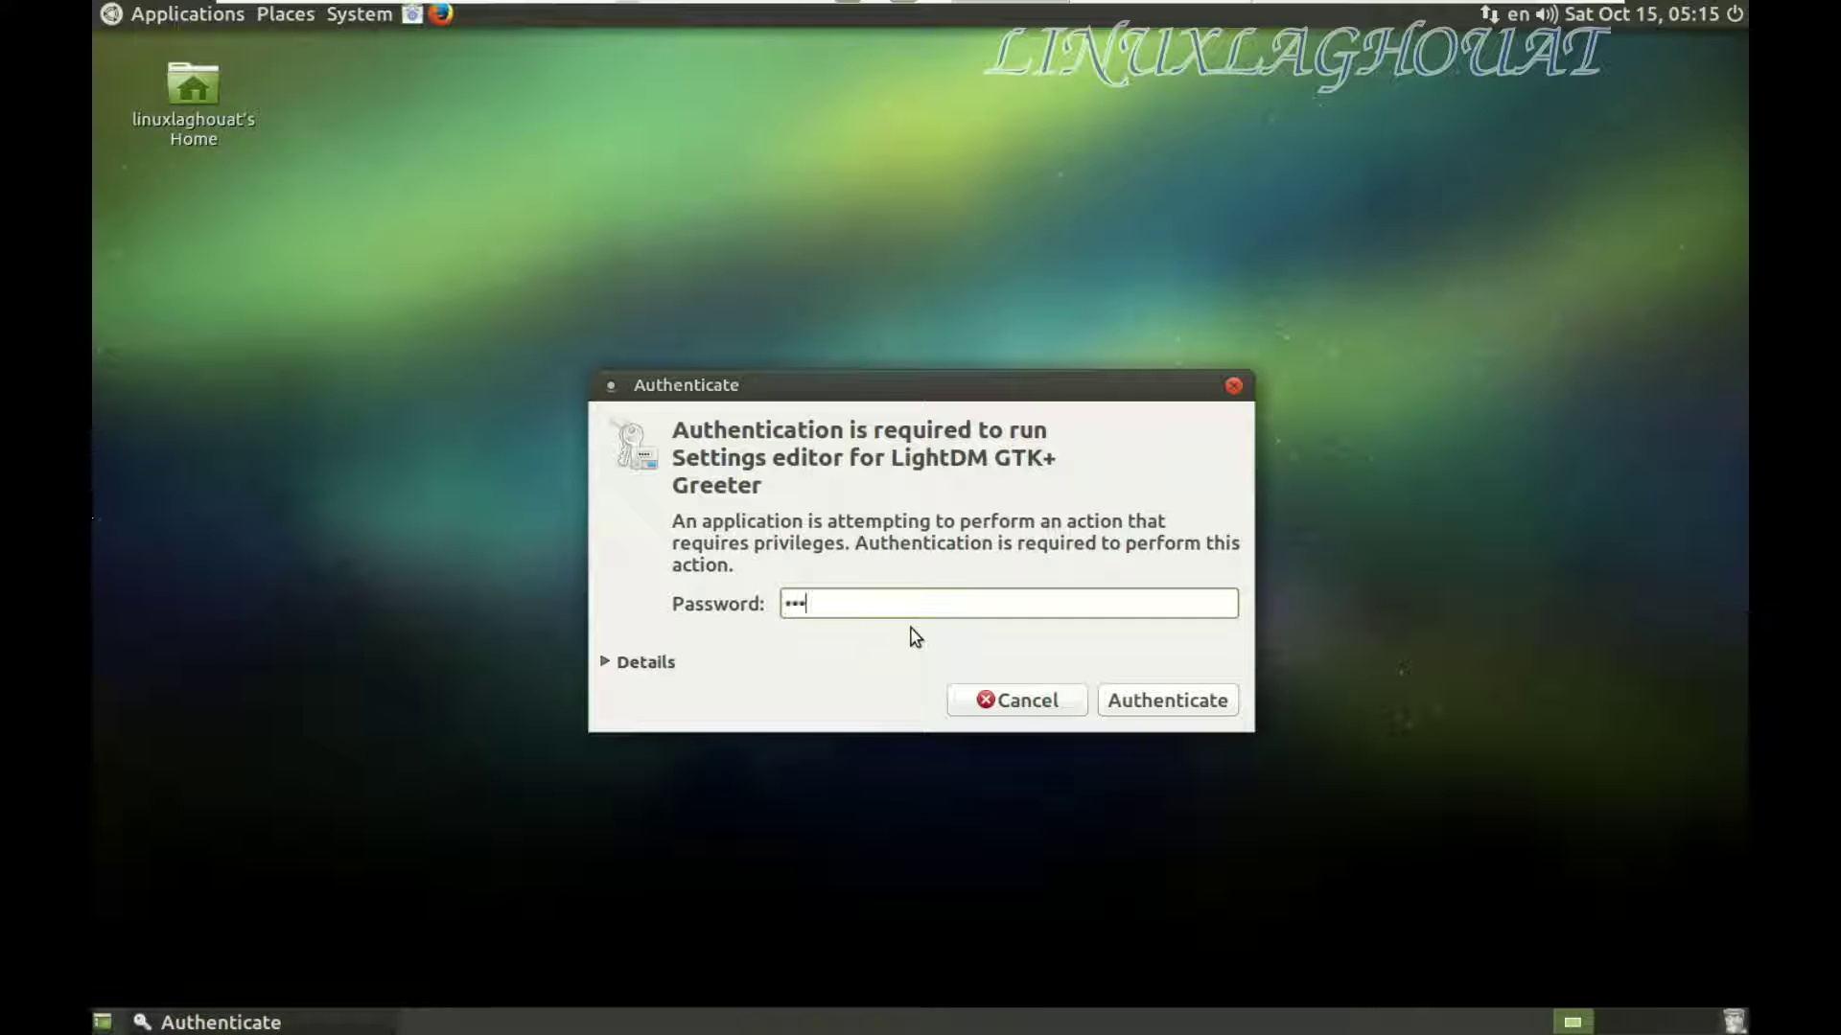
key(Return)
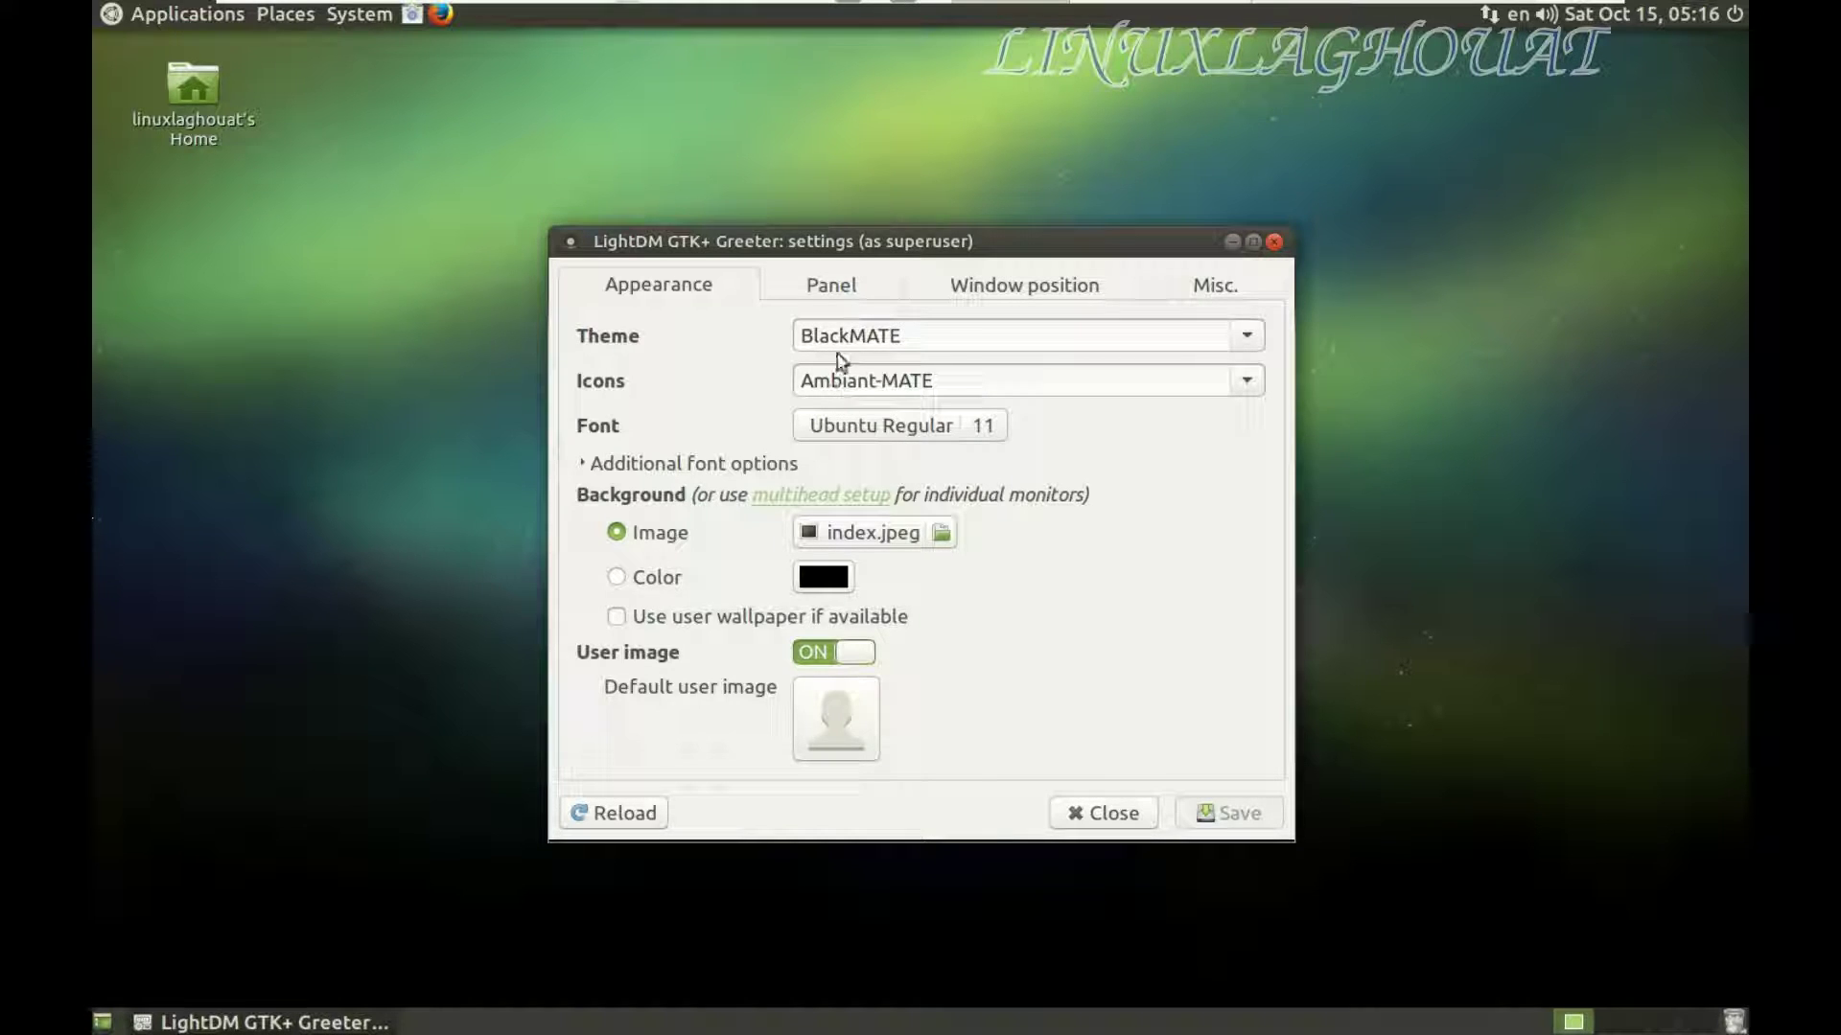
- Examine the greeter's panel indicators, window position and the folder holding its background image
click(851, 303)
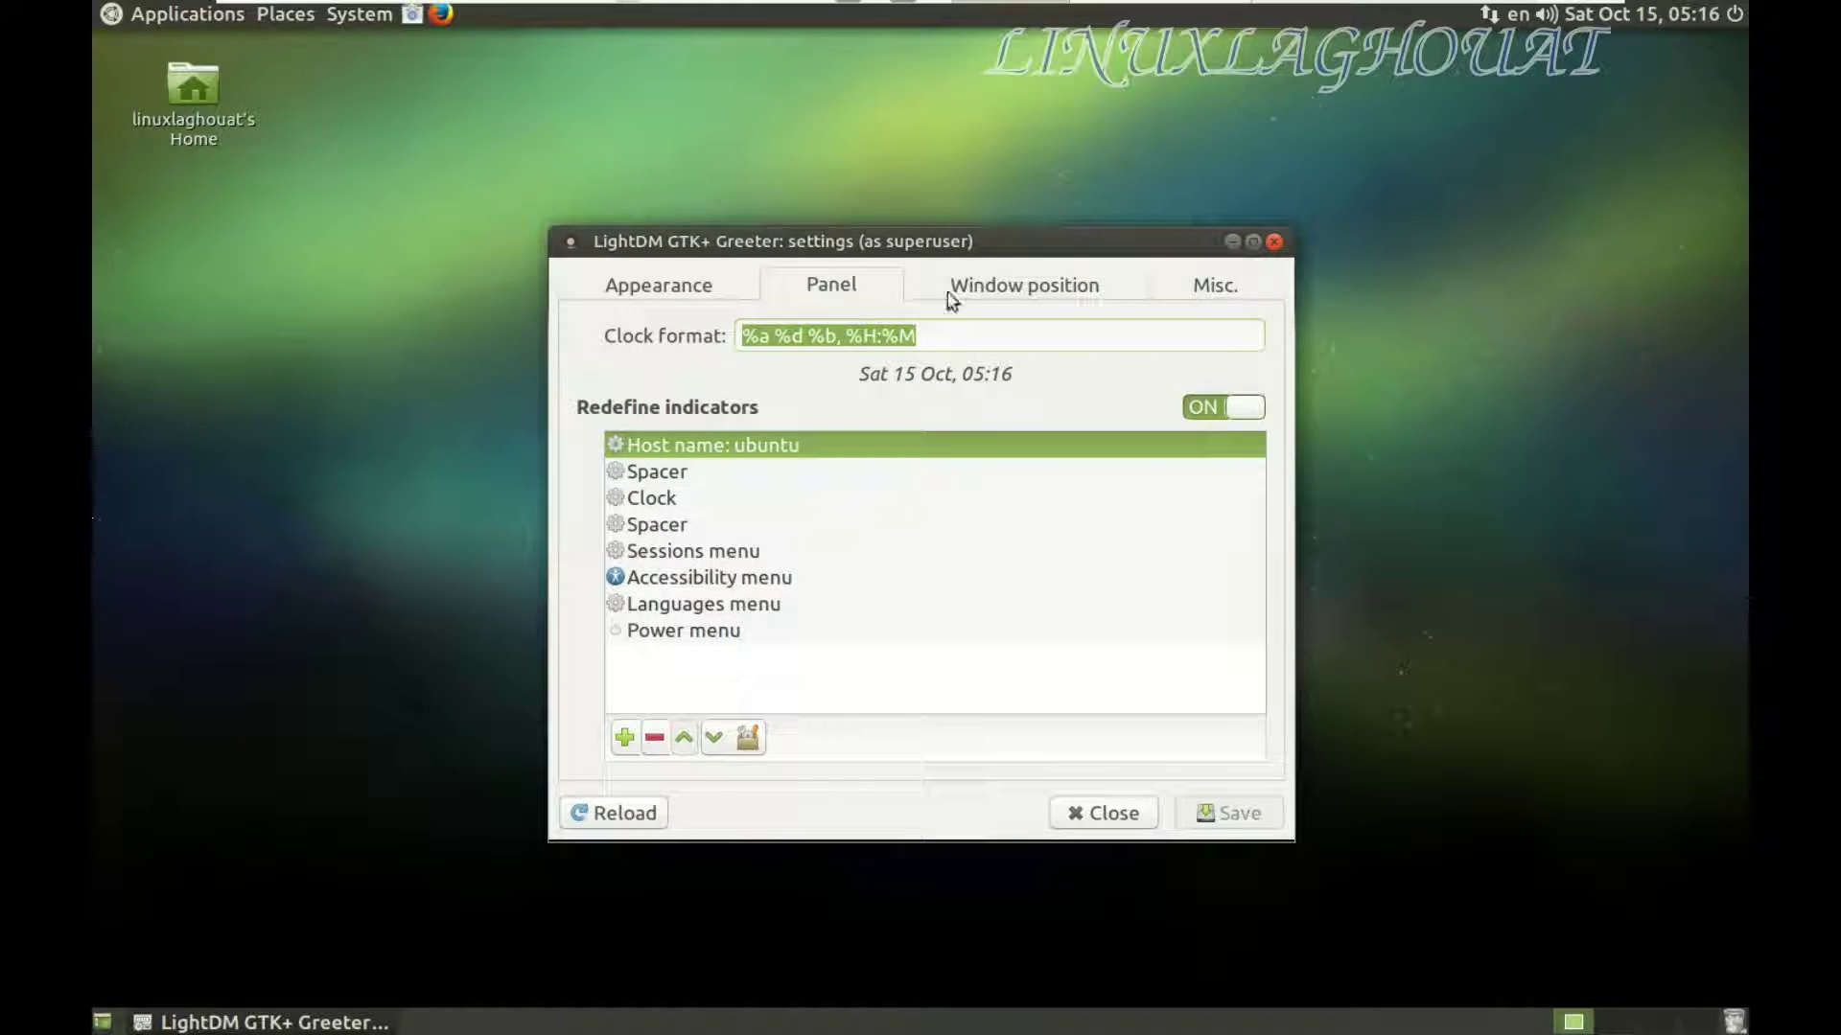
click(1007, 292)
click(669, 294)
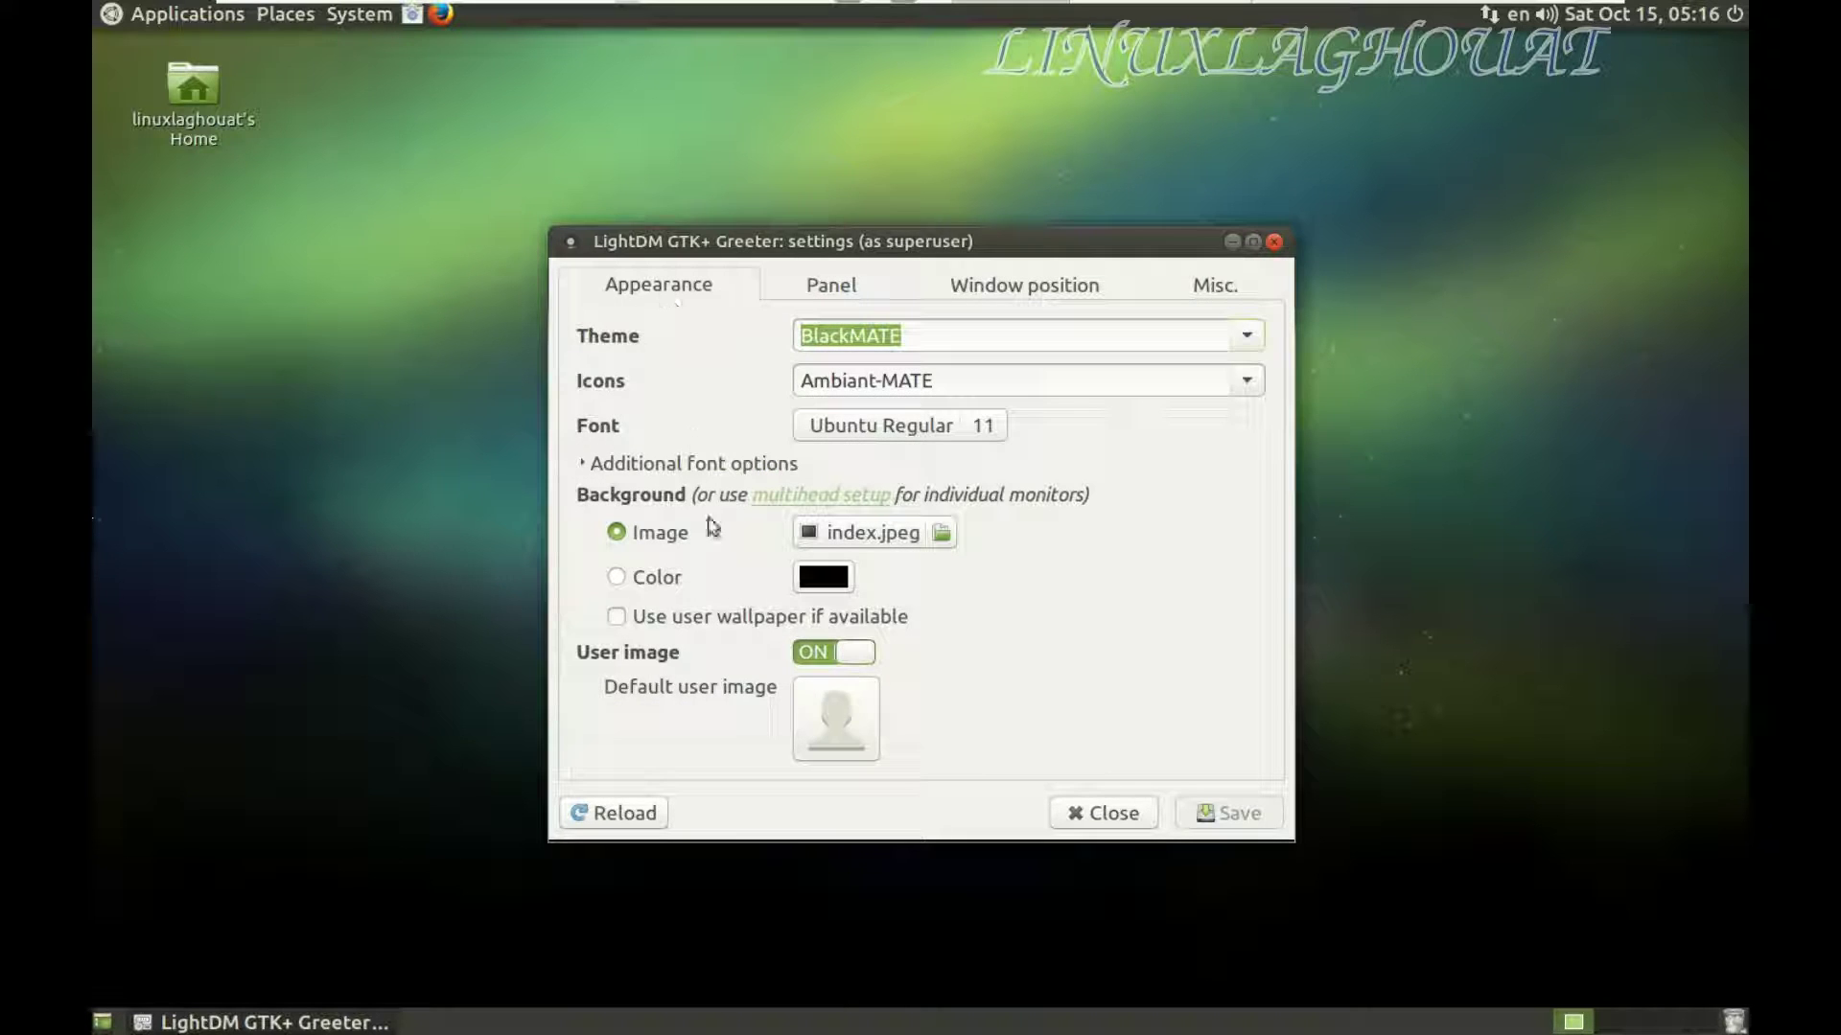
click(902, 534)
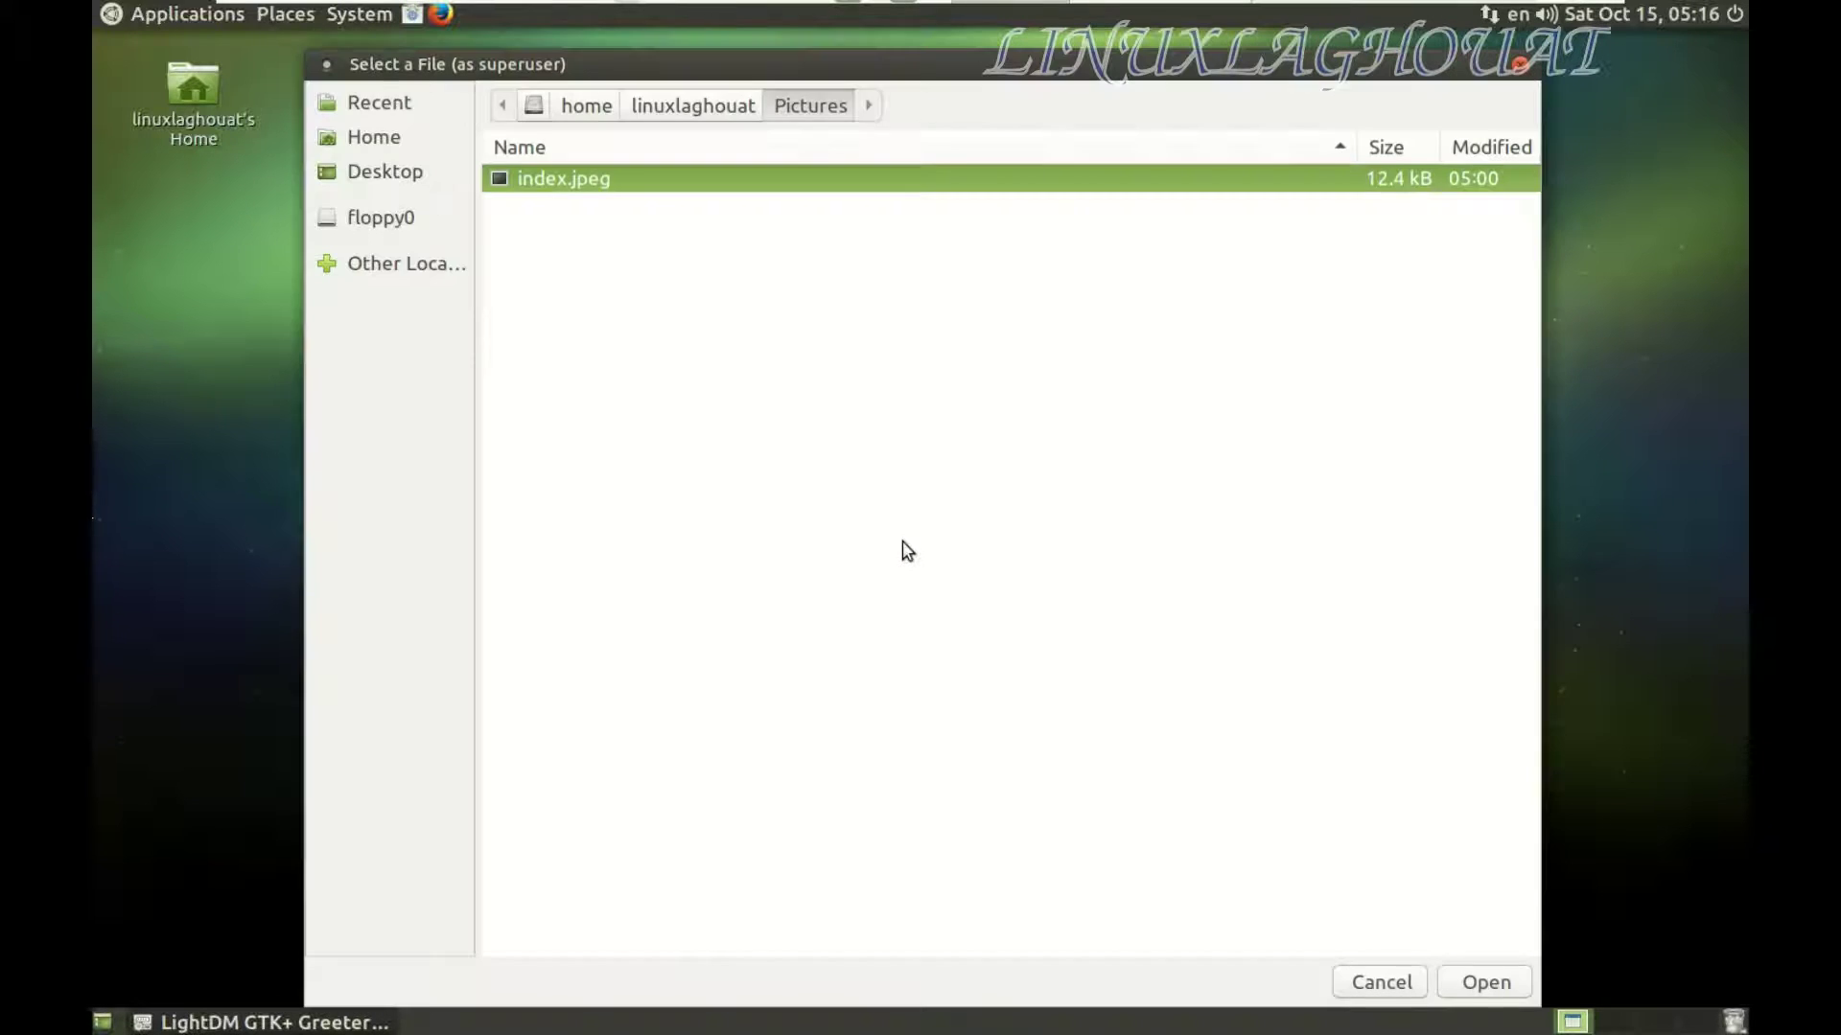
click(1377, 978)
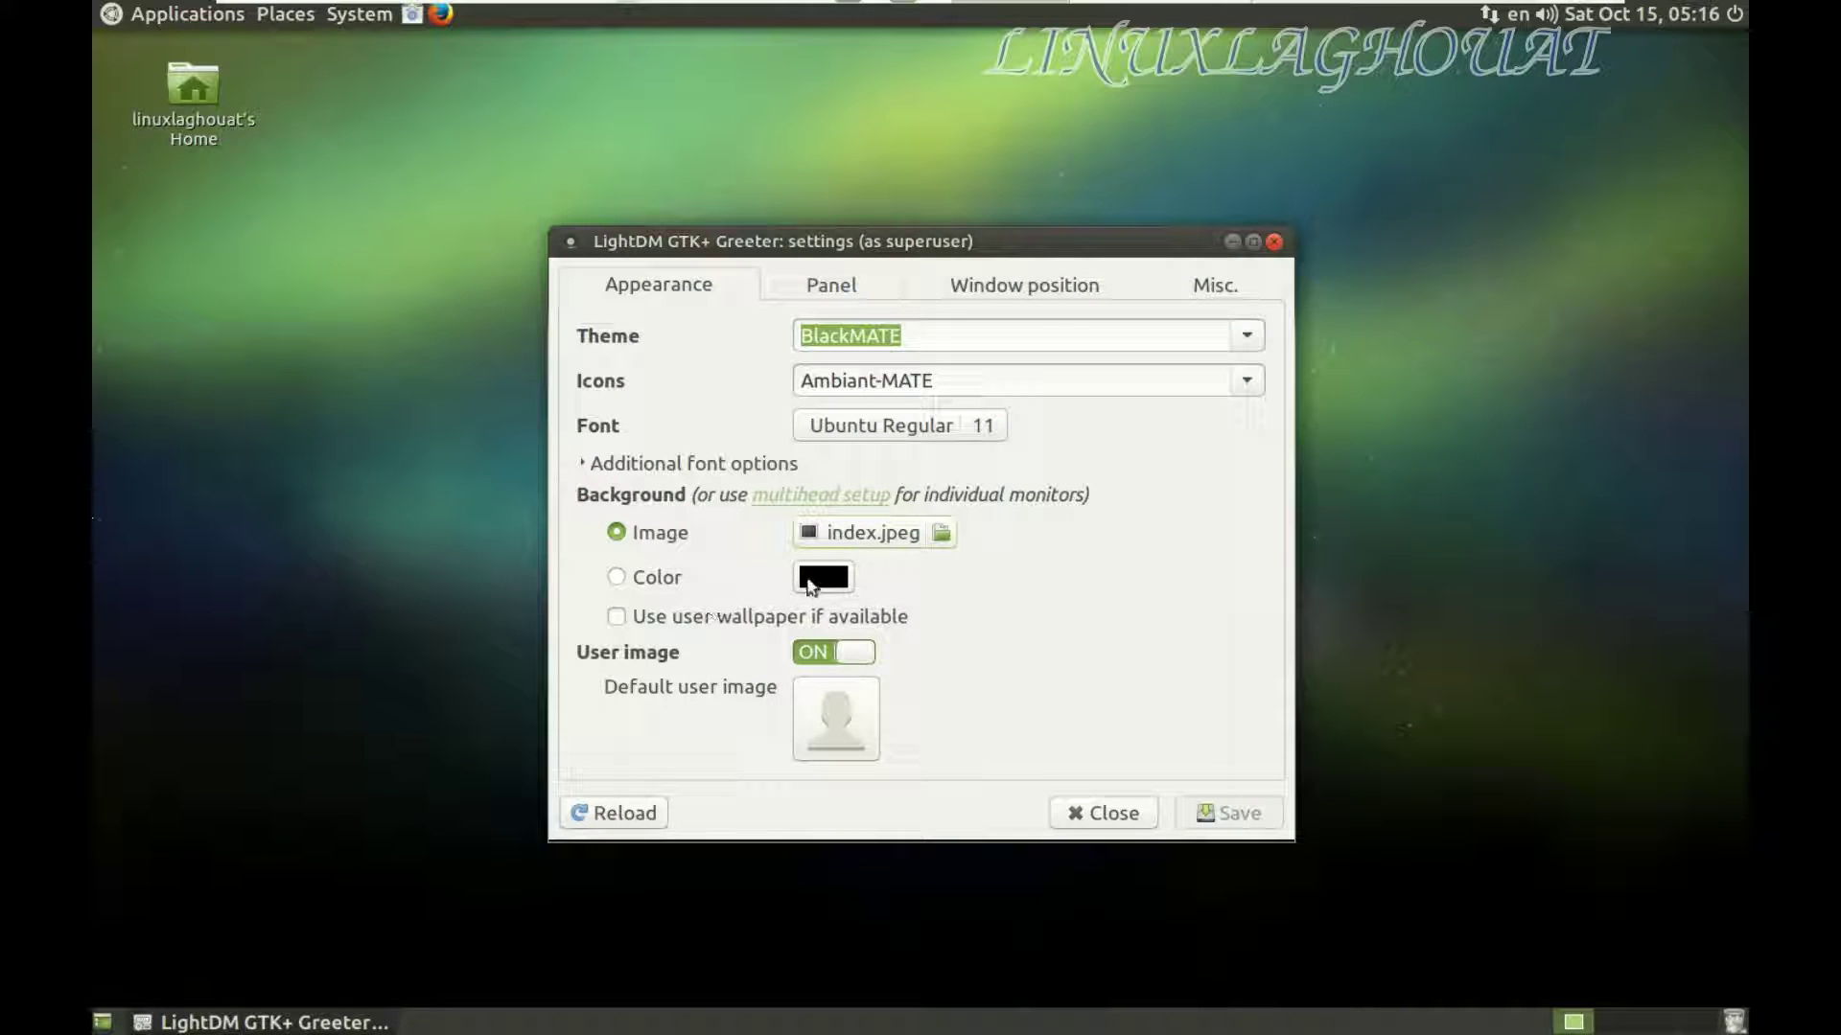
- Look at the greeter's font choices and set its theme to Ambiant-MATE
click(958, 428)
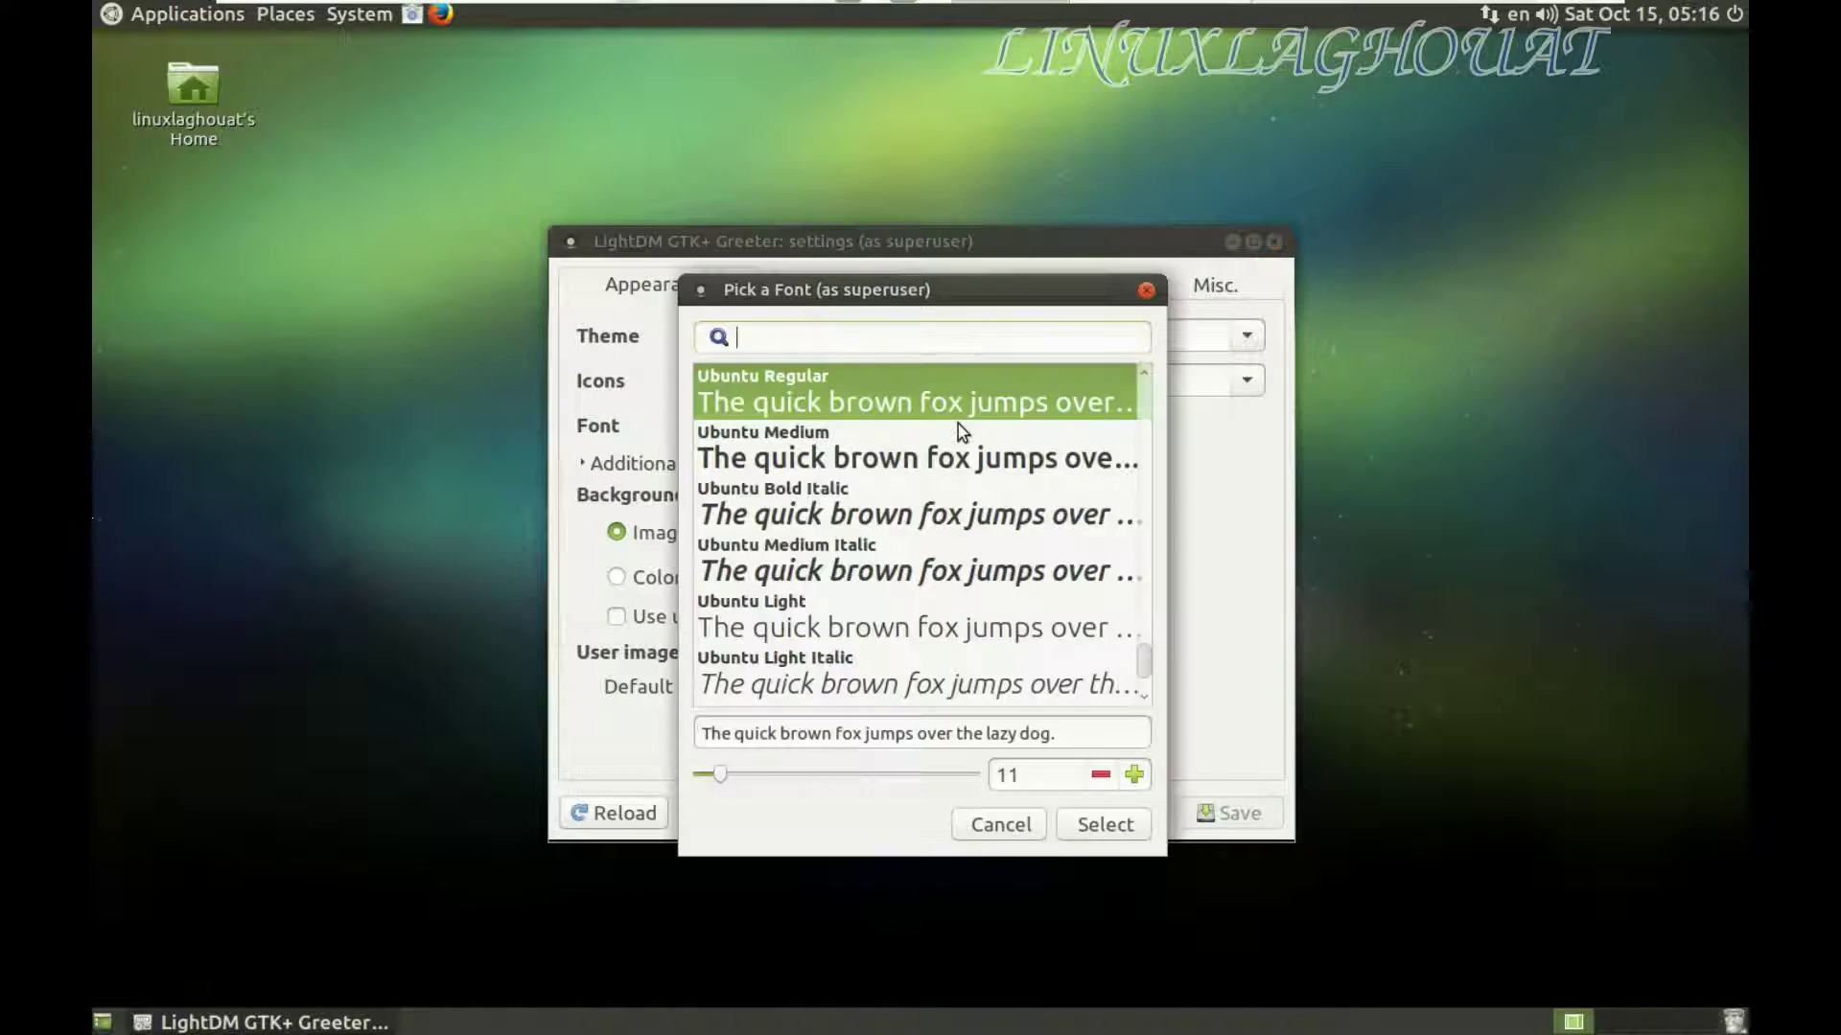
click(1147, 291)
click(1249, 341)
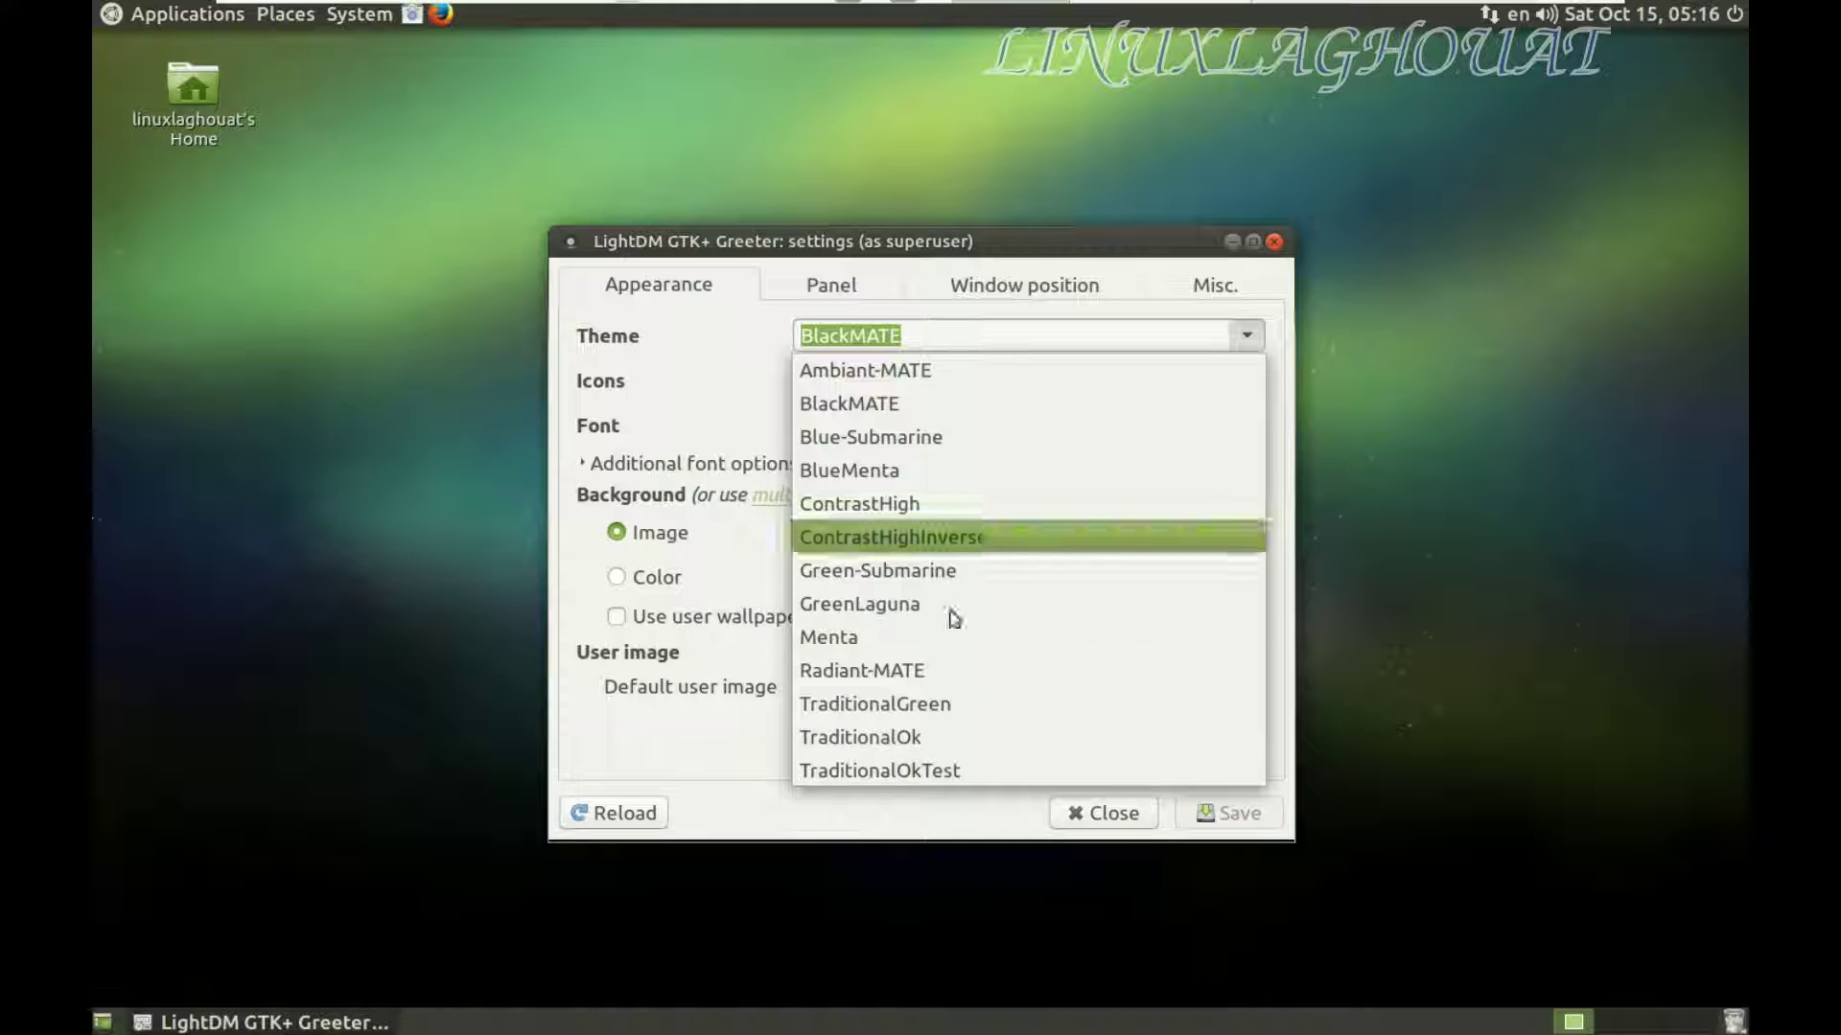
click(925, 374)
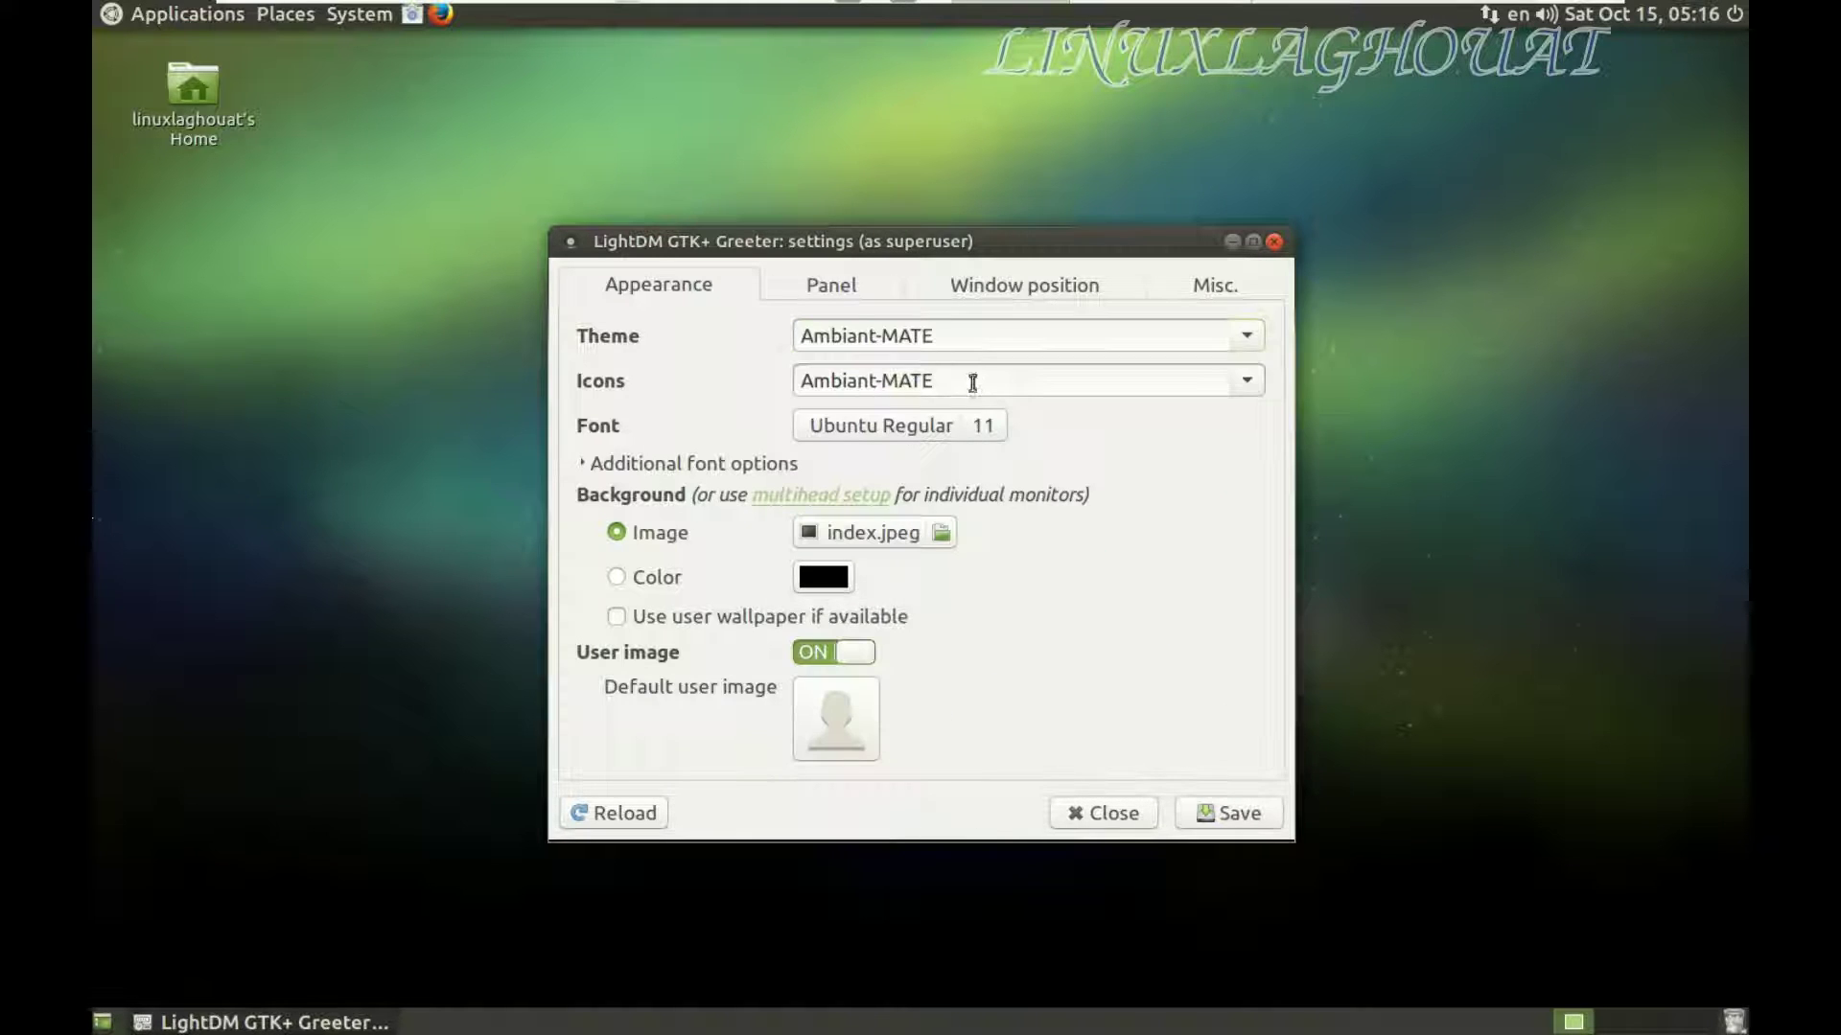
- Anchor the login window at its centre point, set its horizontal position to 79%, increase its vertical percentage and save the greeter settings
click(993, 285)
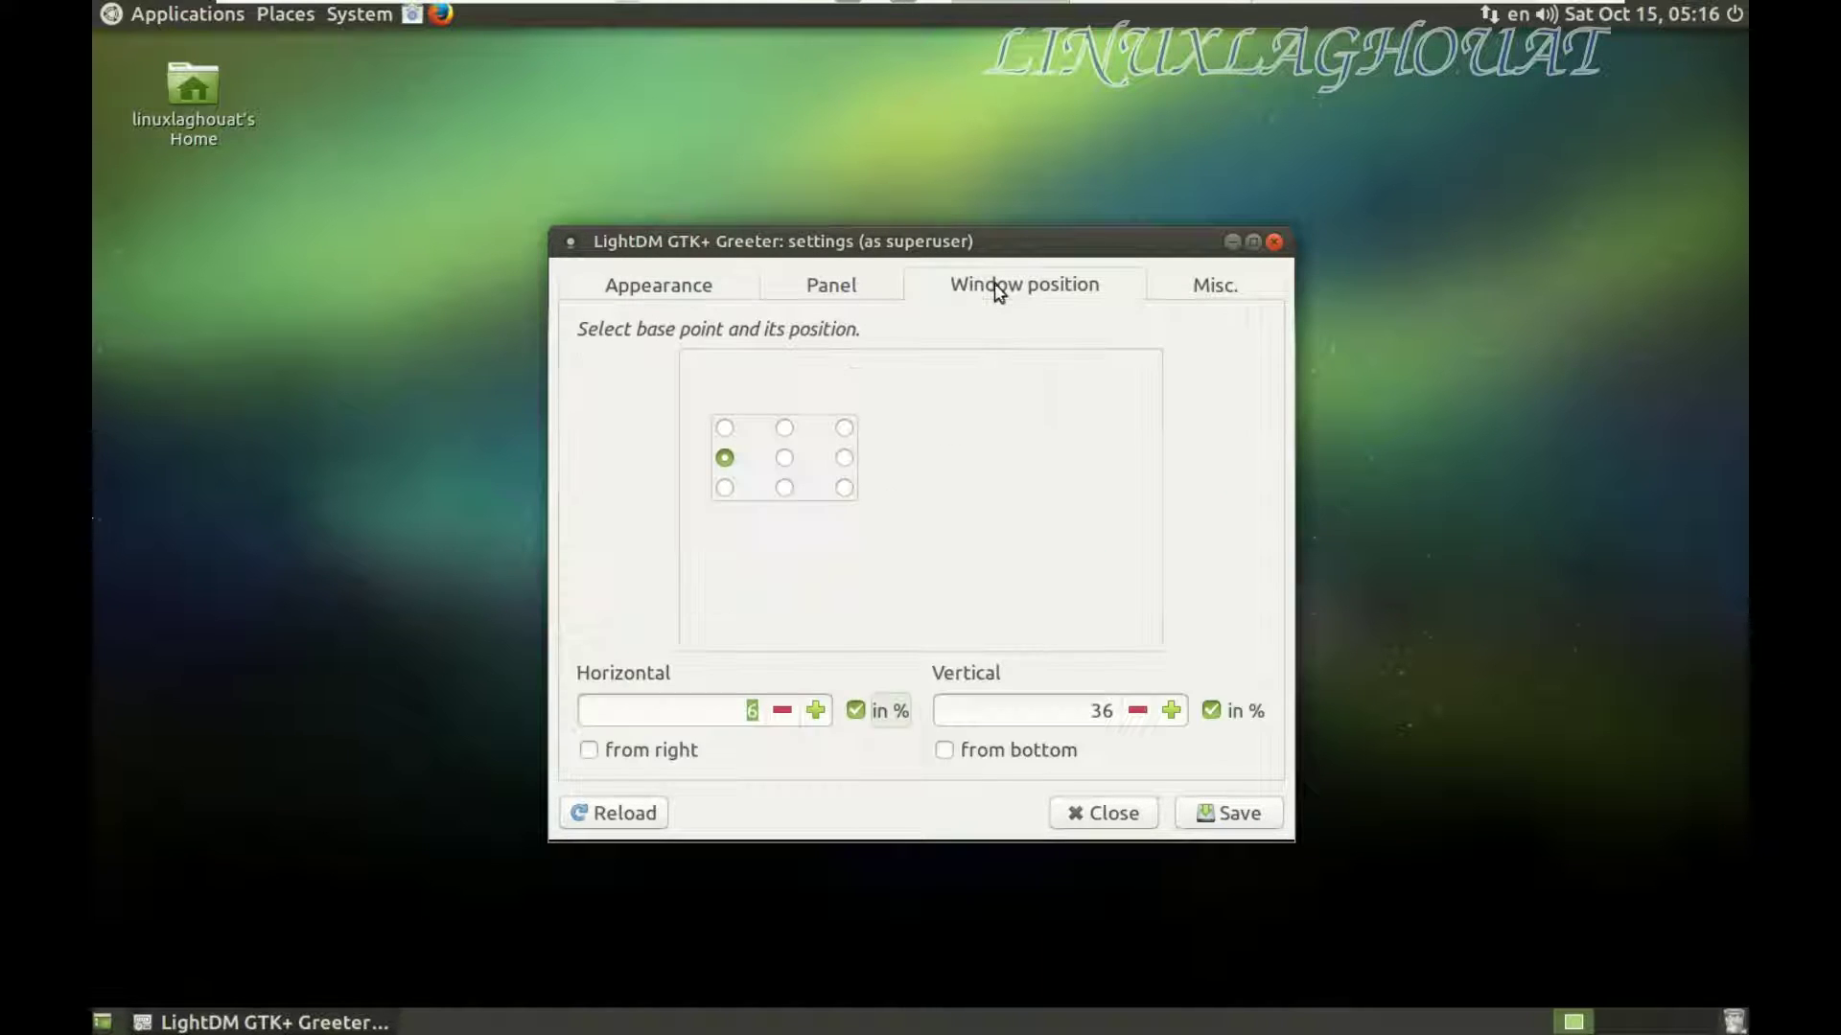
click(784, 459)
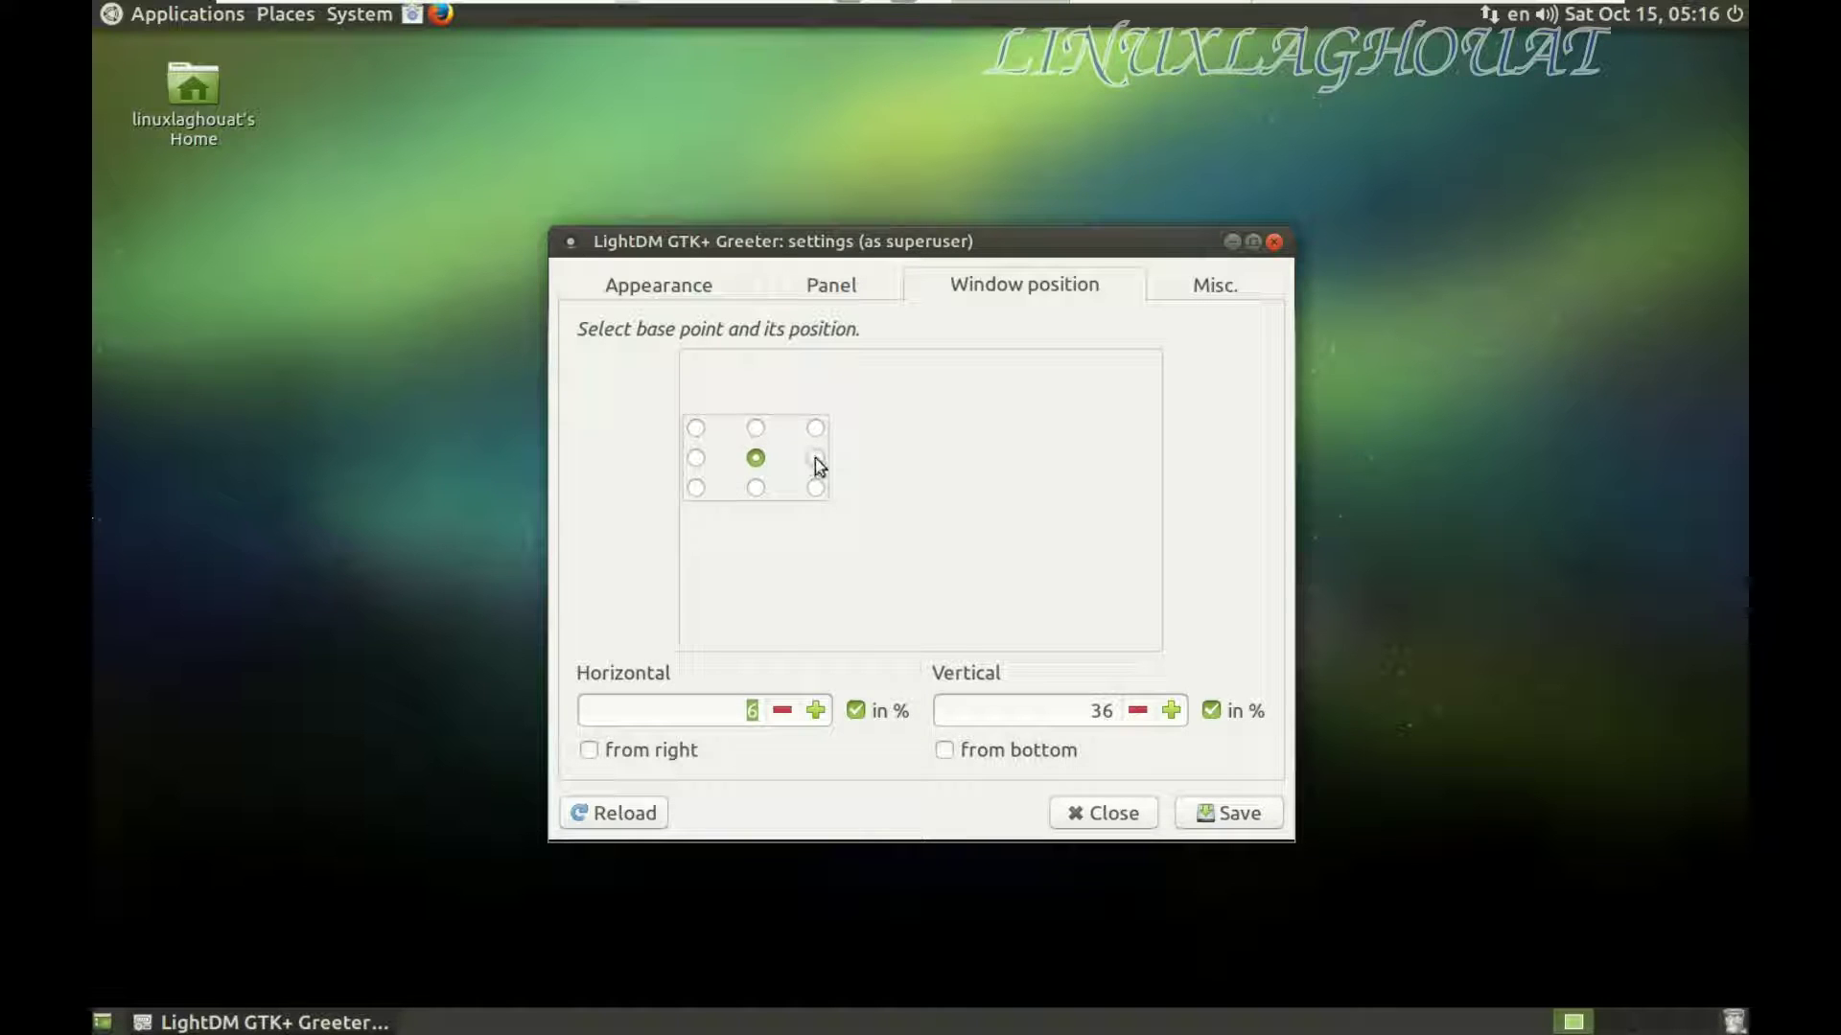
click(756, 463)
click(816, 712)
drag(816, 711, 816, 711)
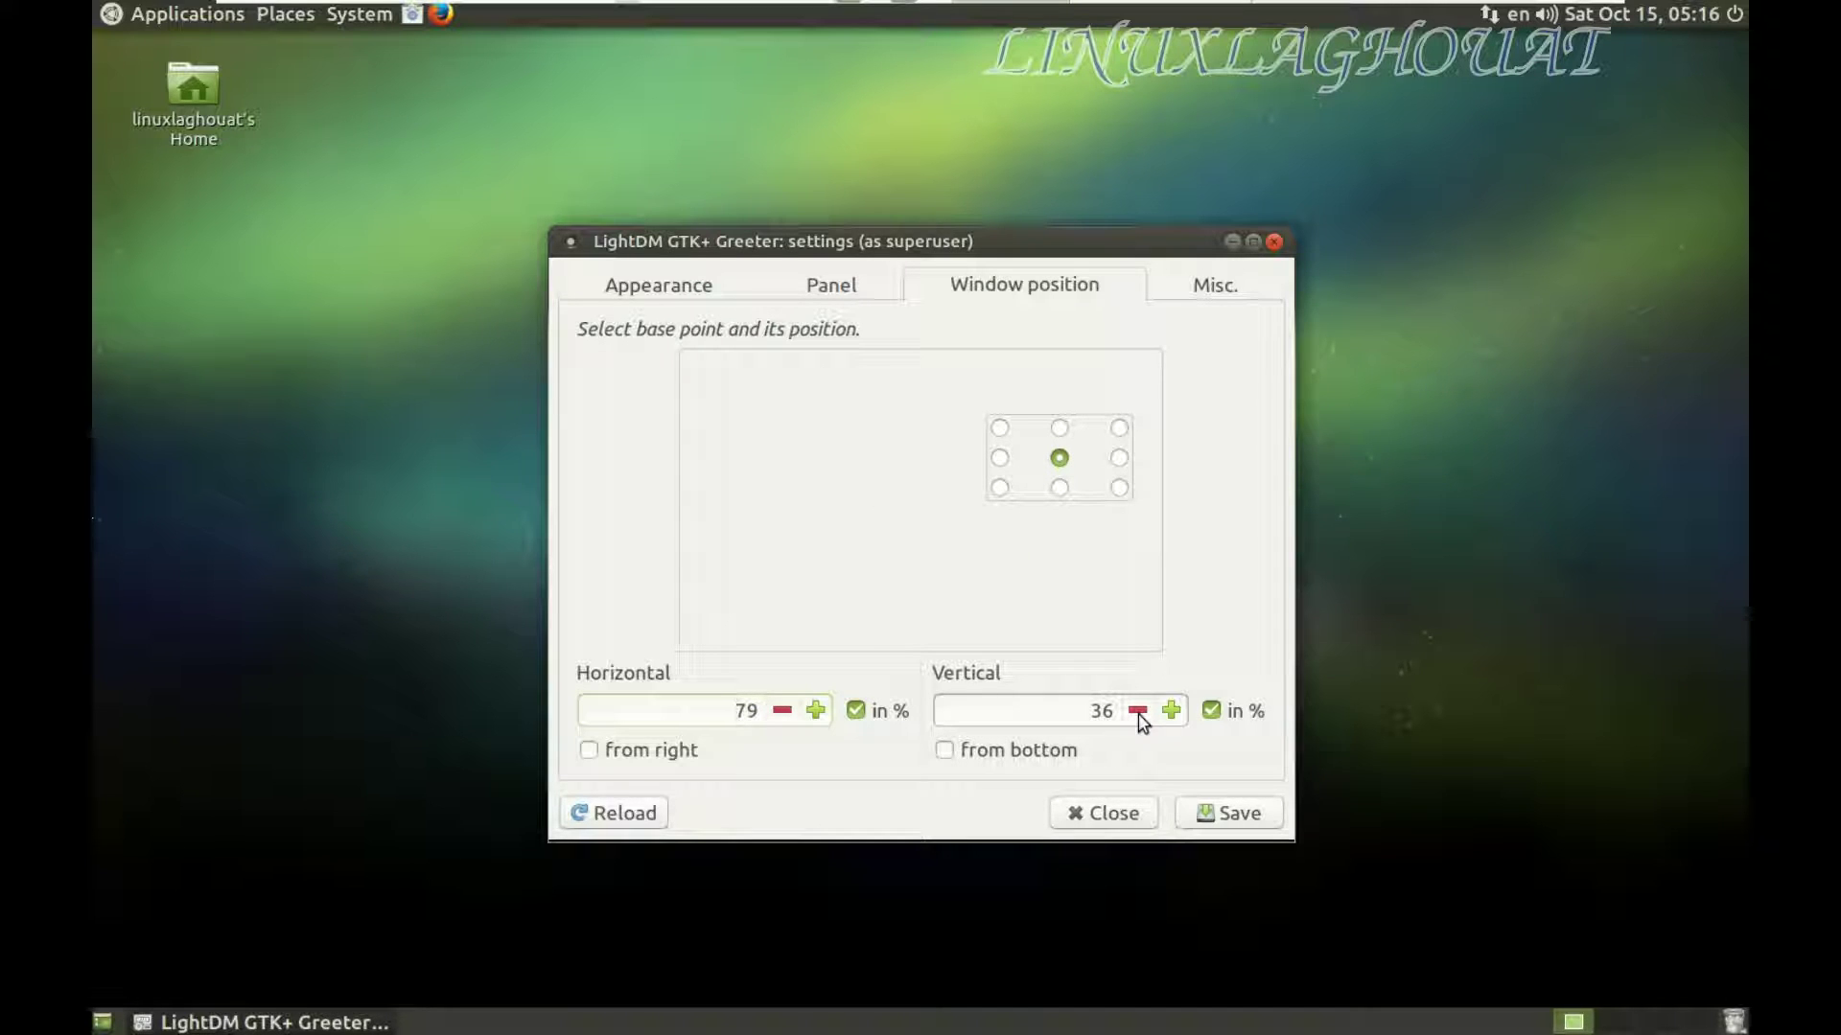
drag(1169, 712, 1169, 711)
click(1173, 717)
click(1178, 720)
click(1210, 295)
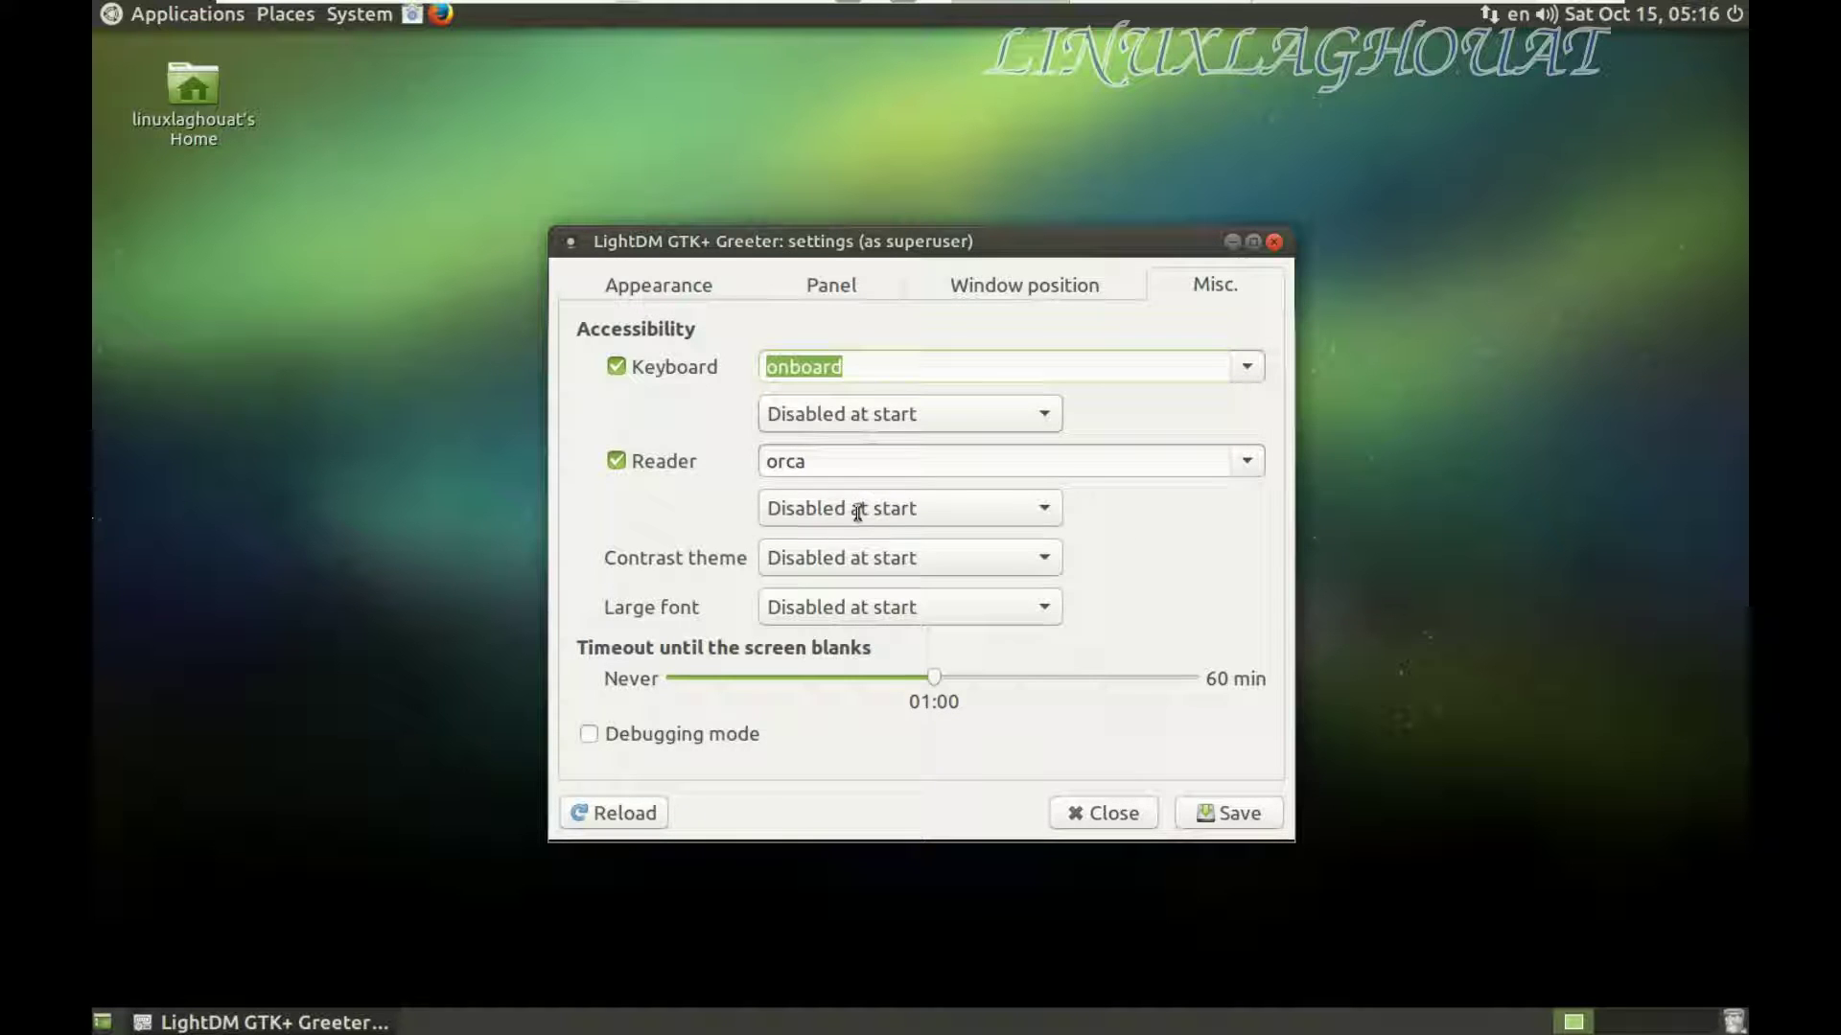
click(1198, 820)
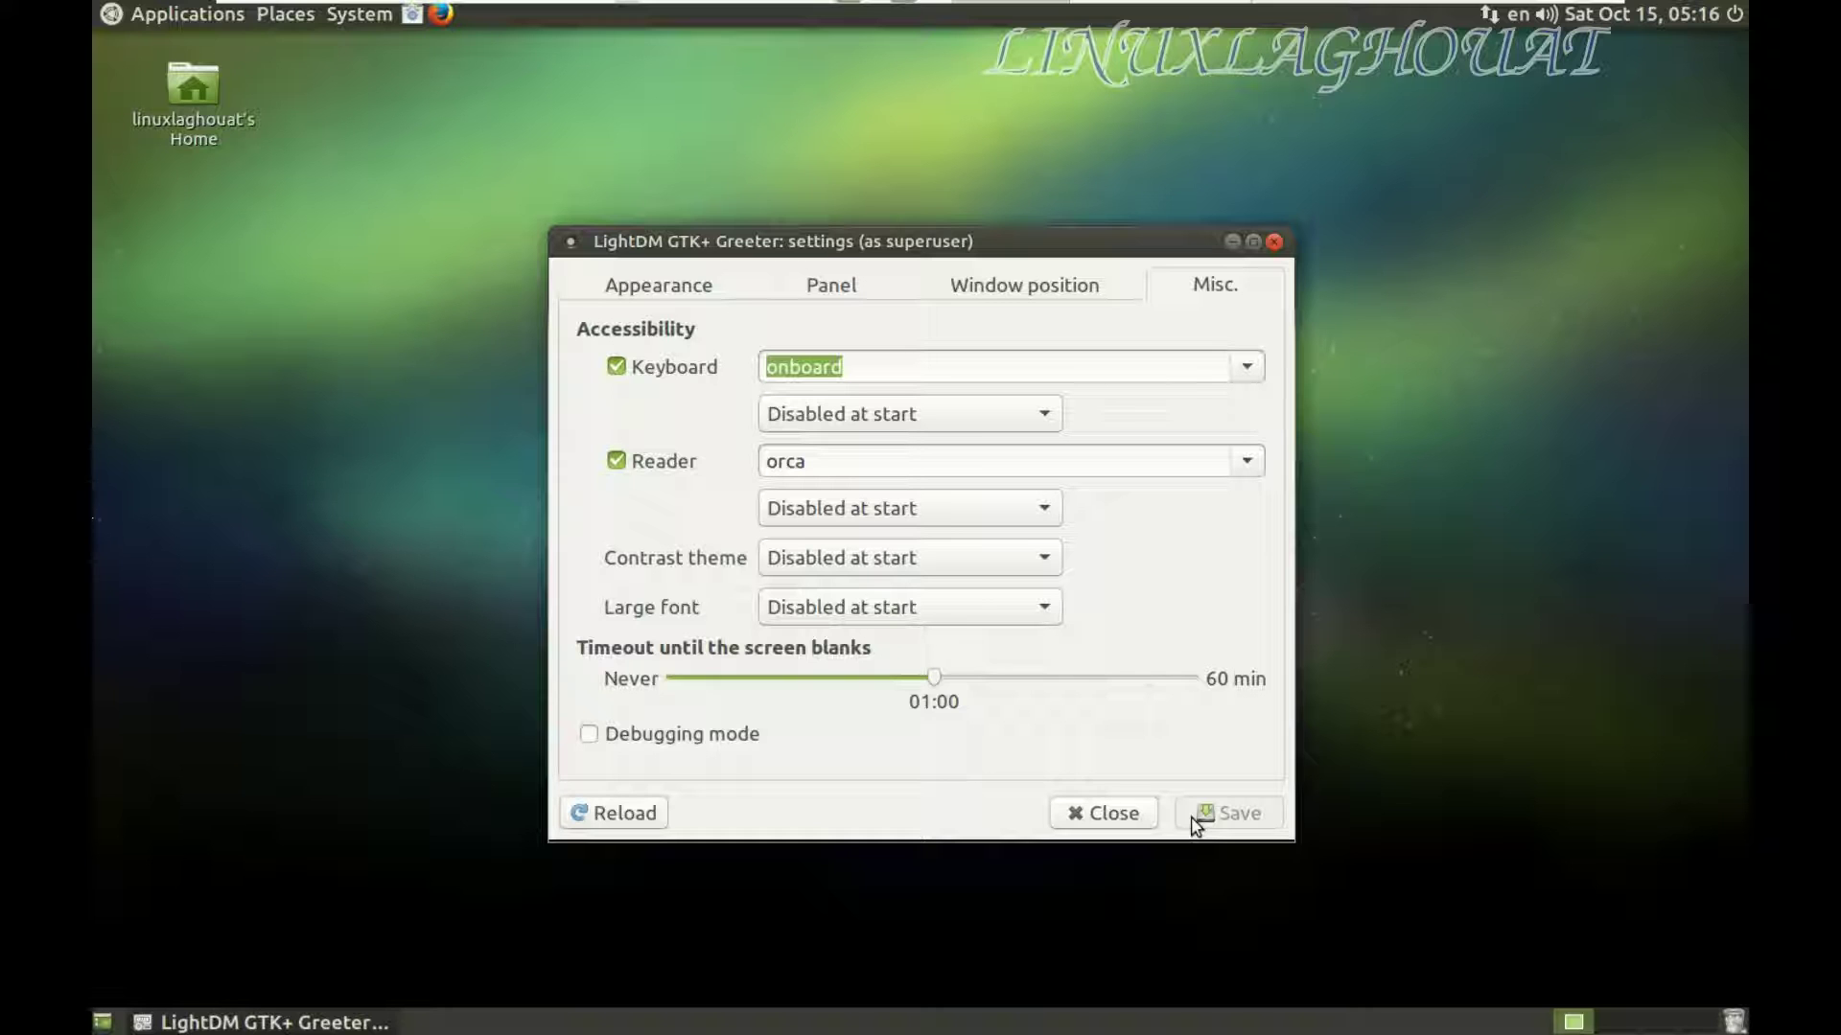
- Restart the virtual machine and log in with the account password from the customised login screen
mouse_move(1151, 12)
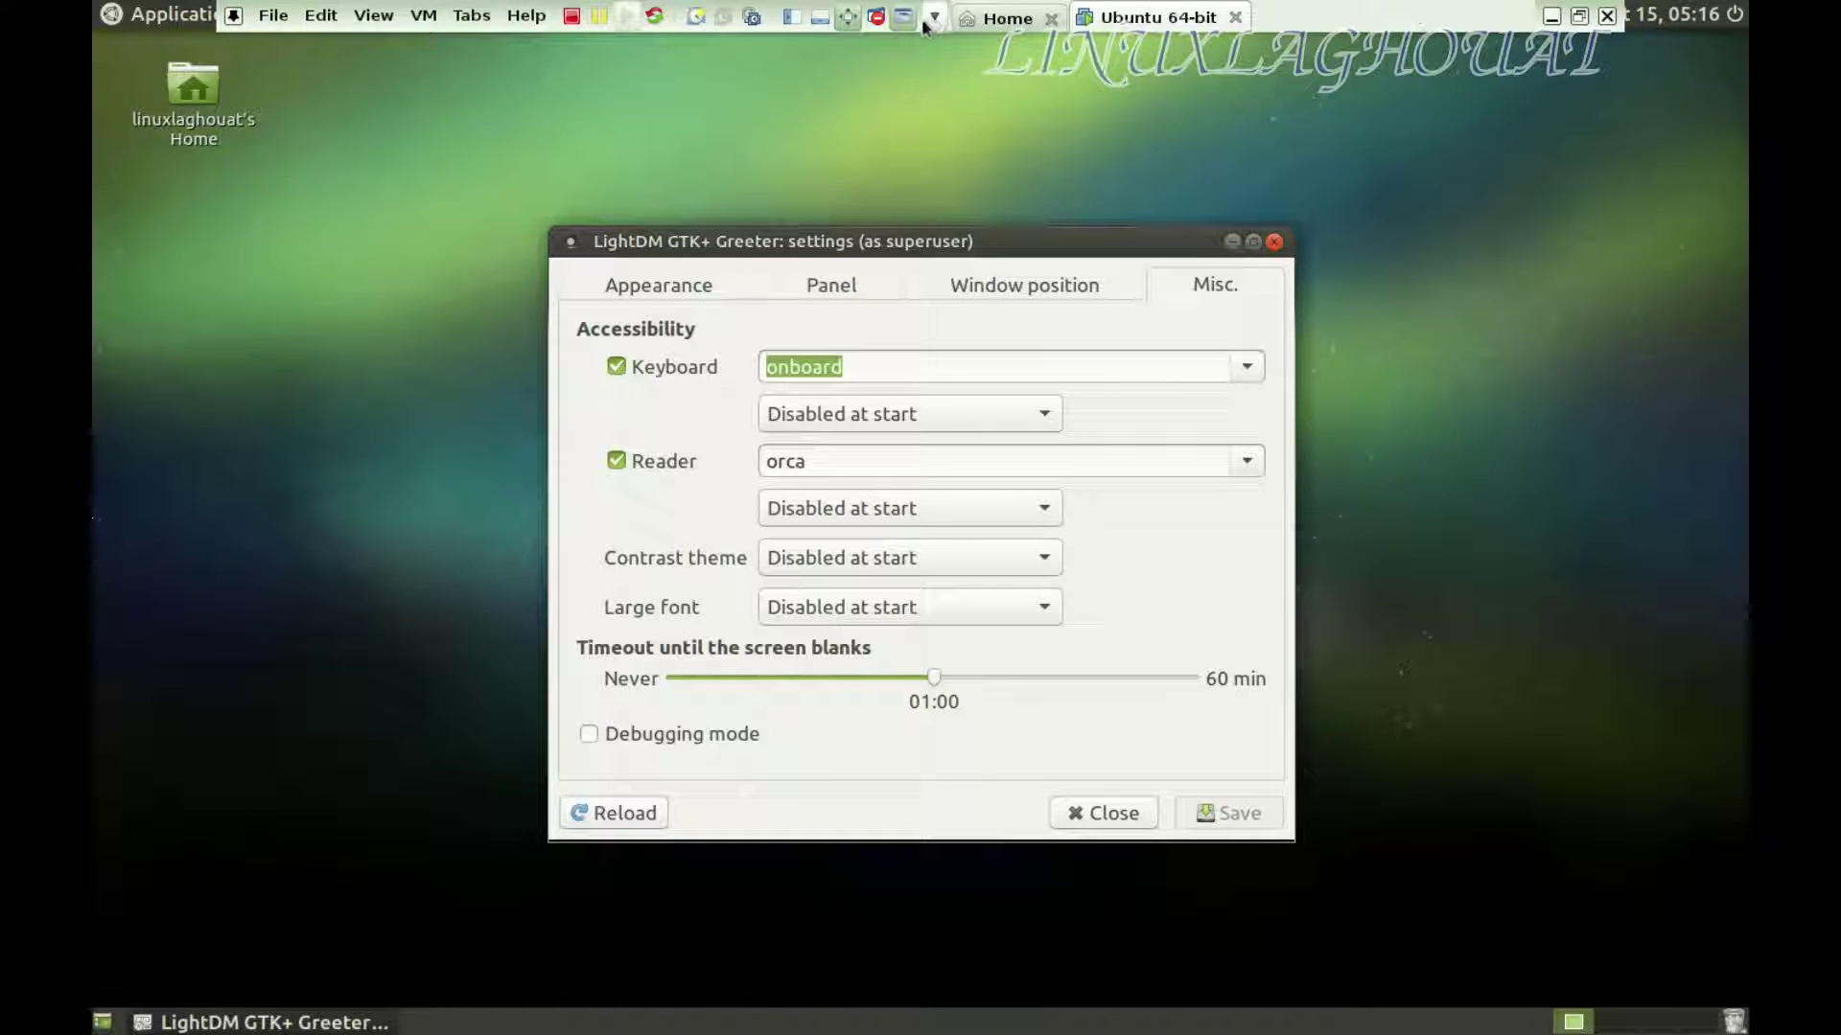
click(572, 16)
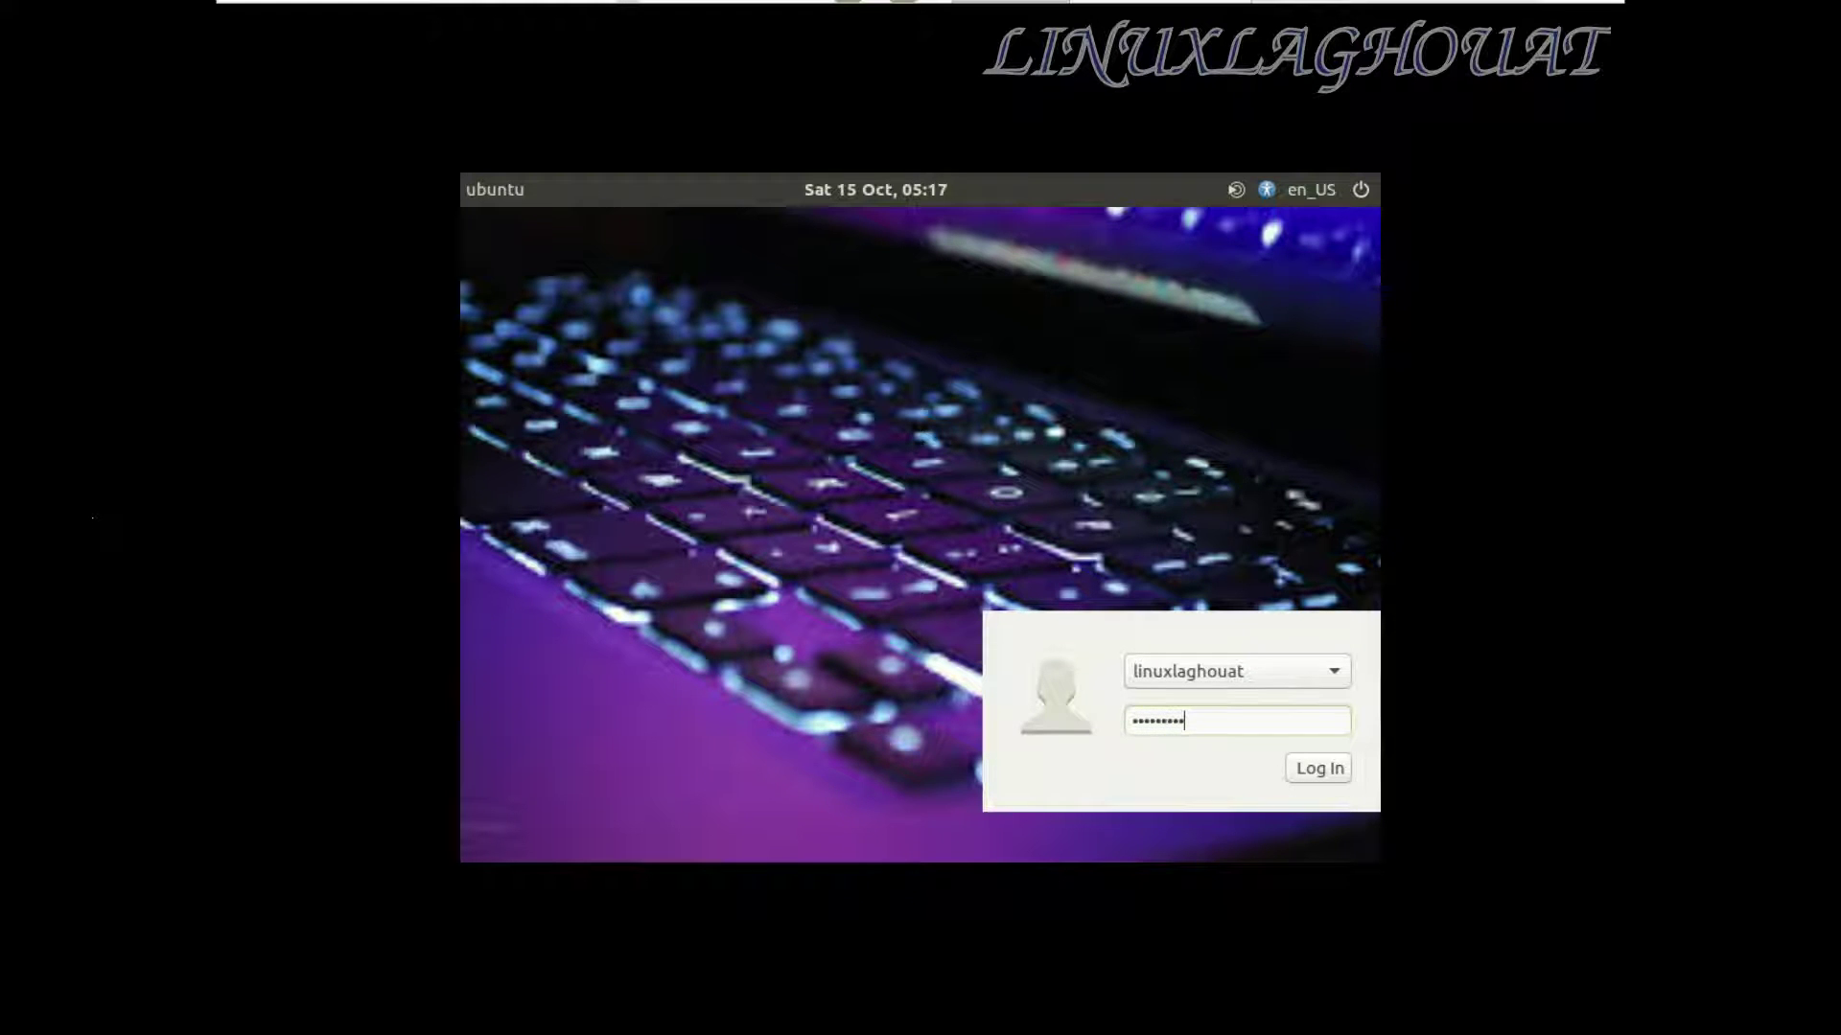
key(Return)
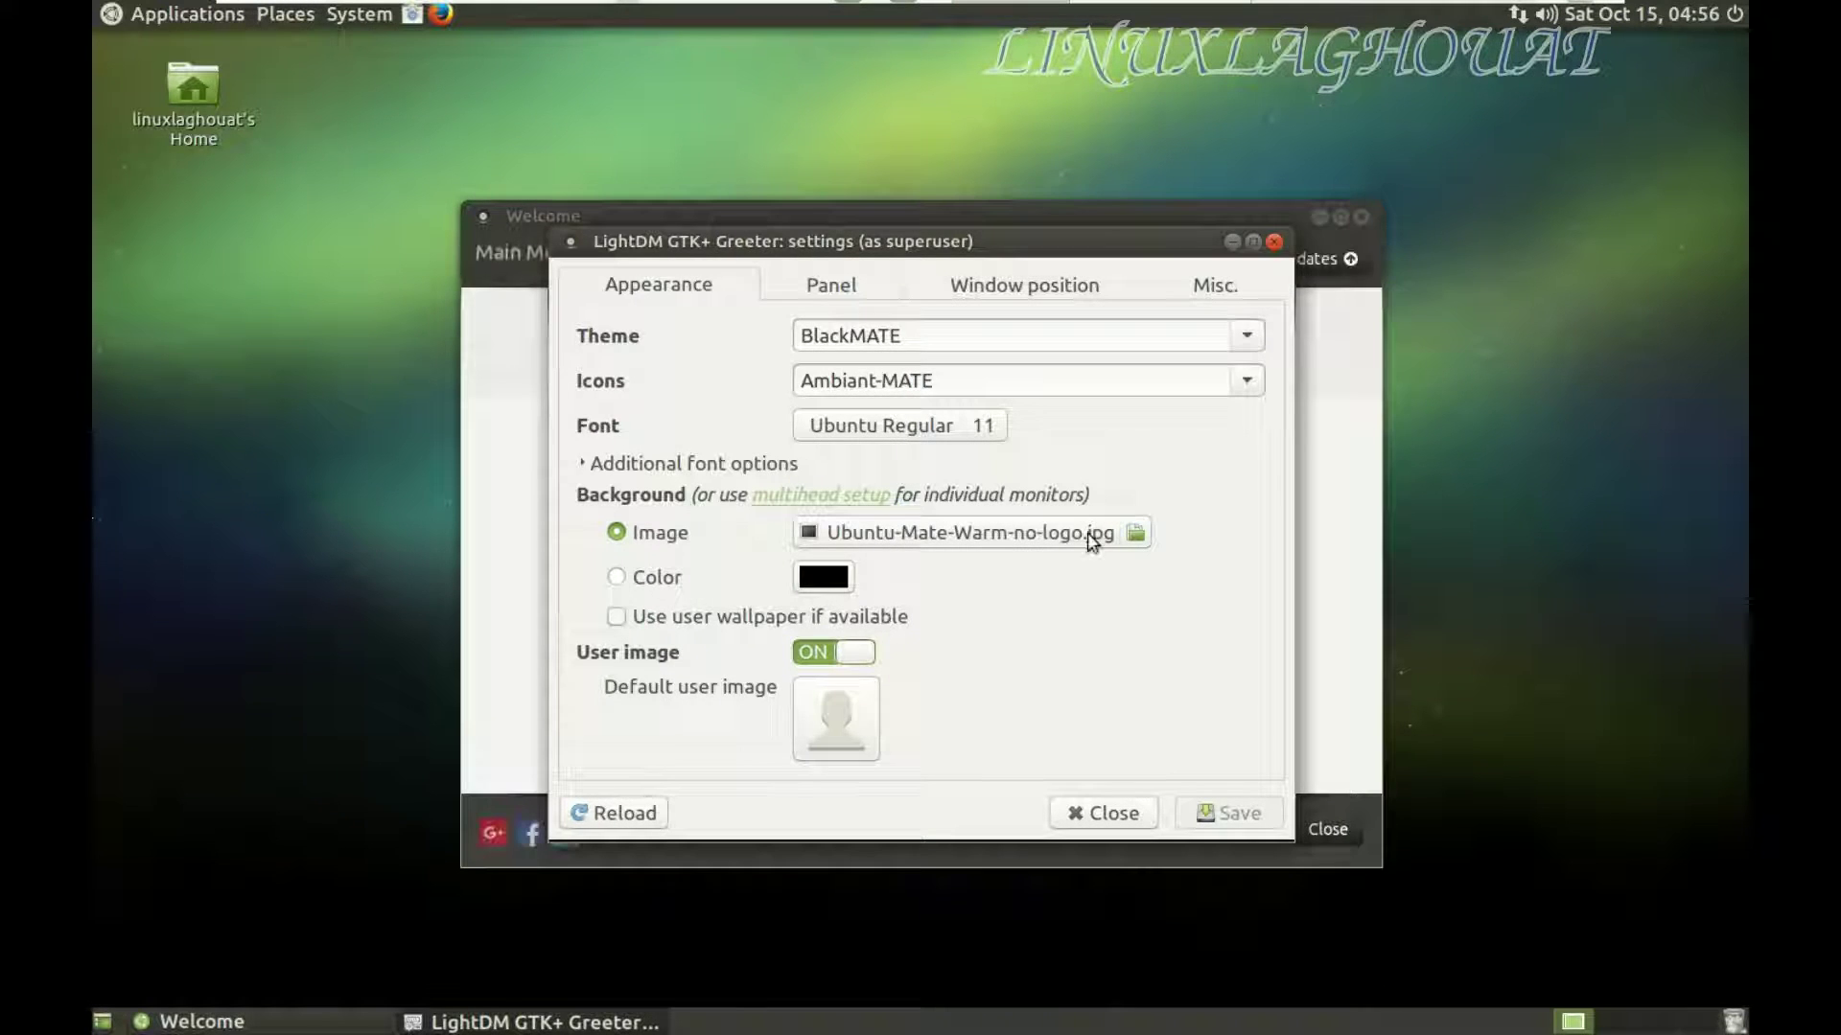
- Open the file chooser for the greeter's background image and select Ubuntu-Mate-Cold.jpg
click(952, 533)
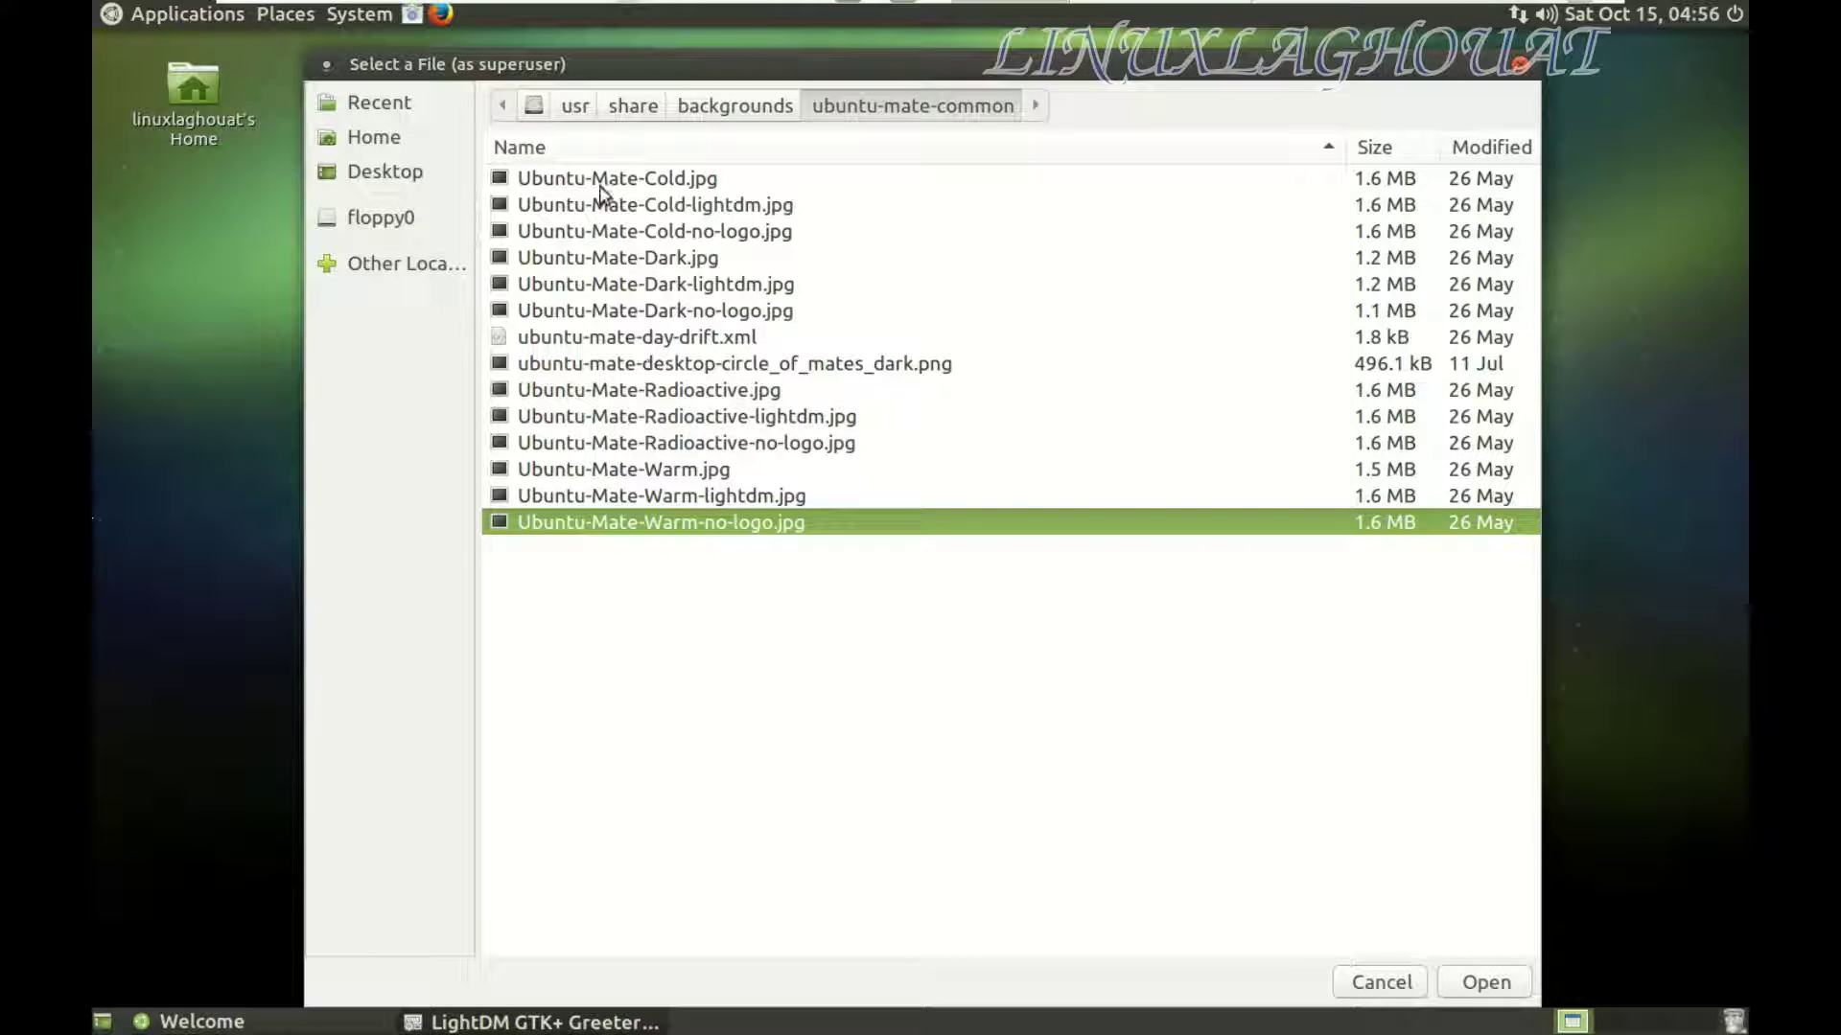
click(601, 182)
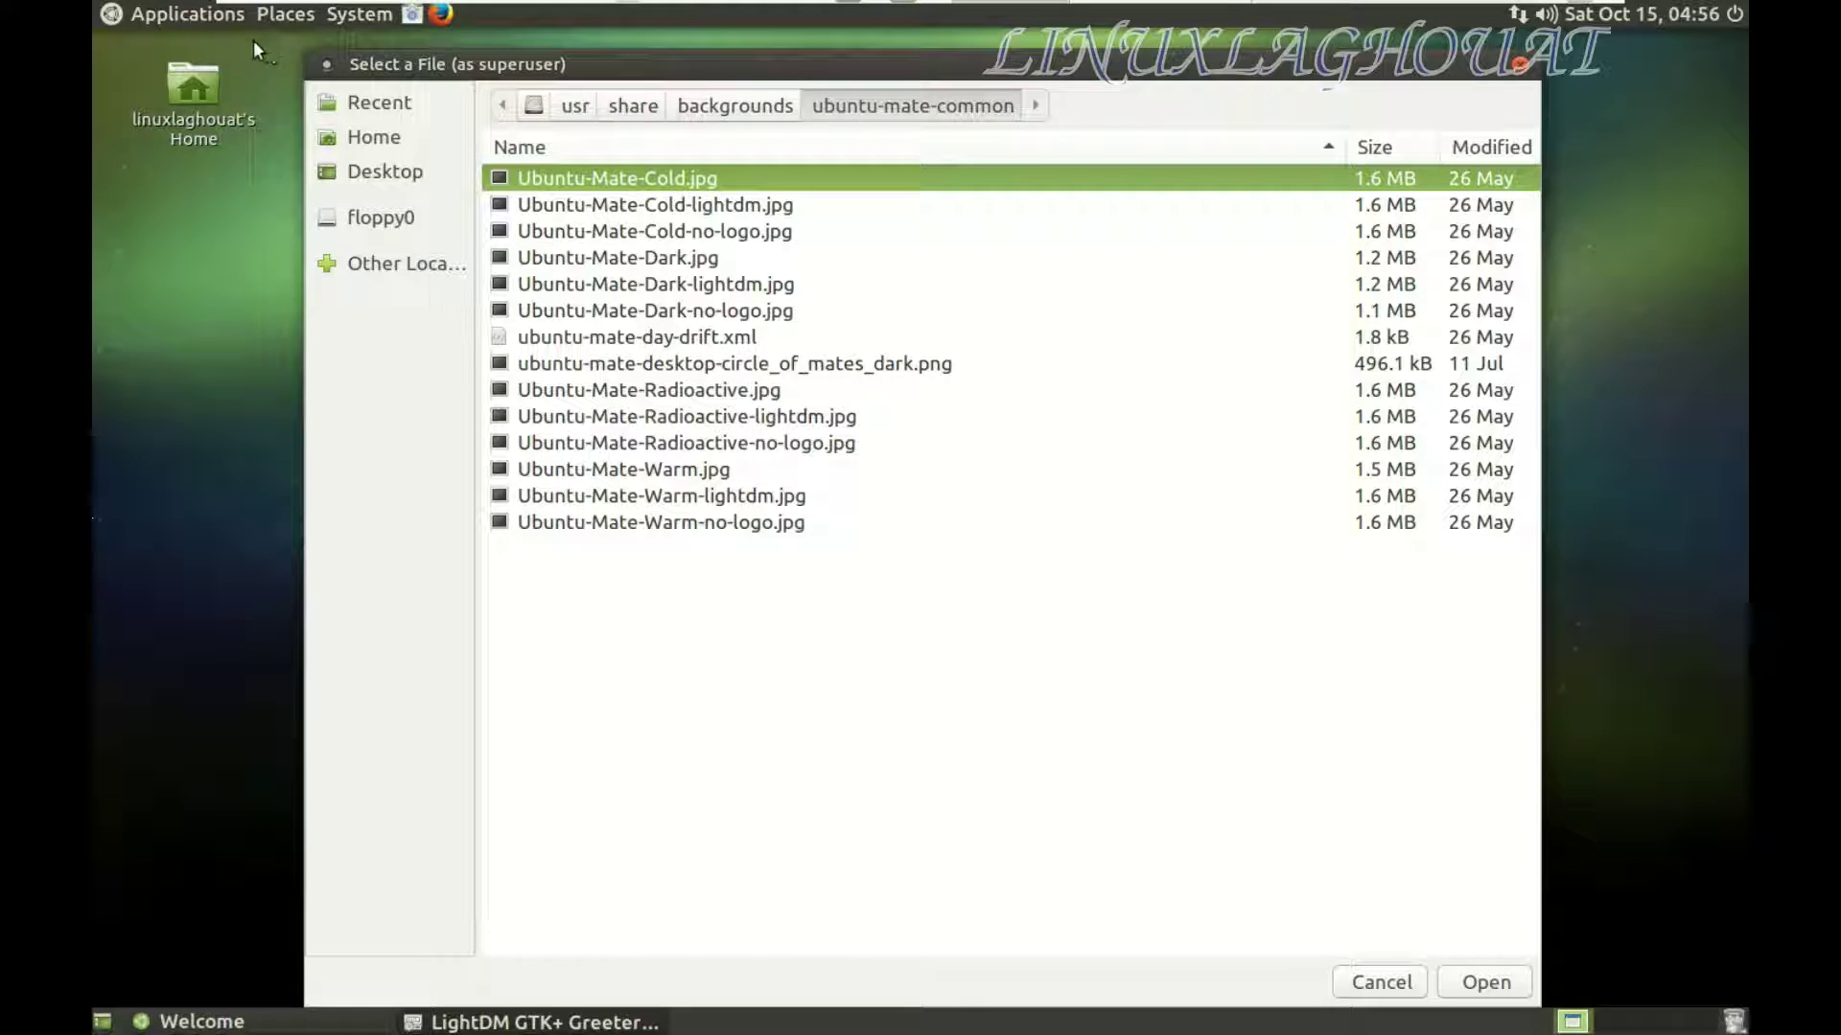
- Open the computer's file system in a maximised file manager window and browse to /usr/share/backgrounds
click(287, 15)
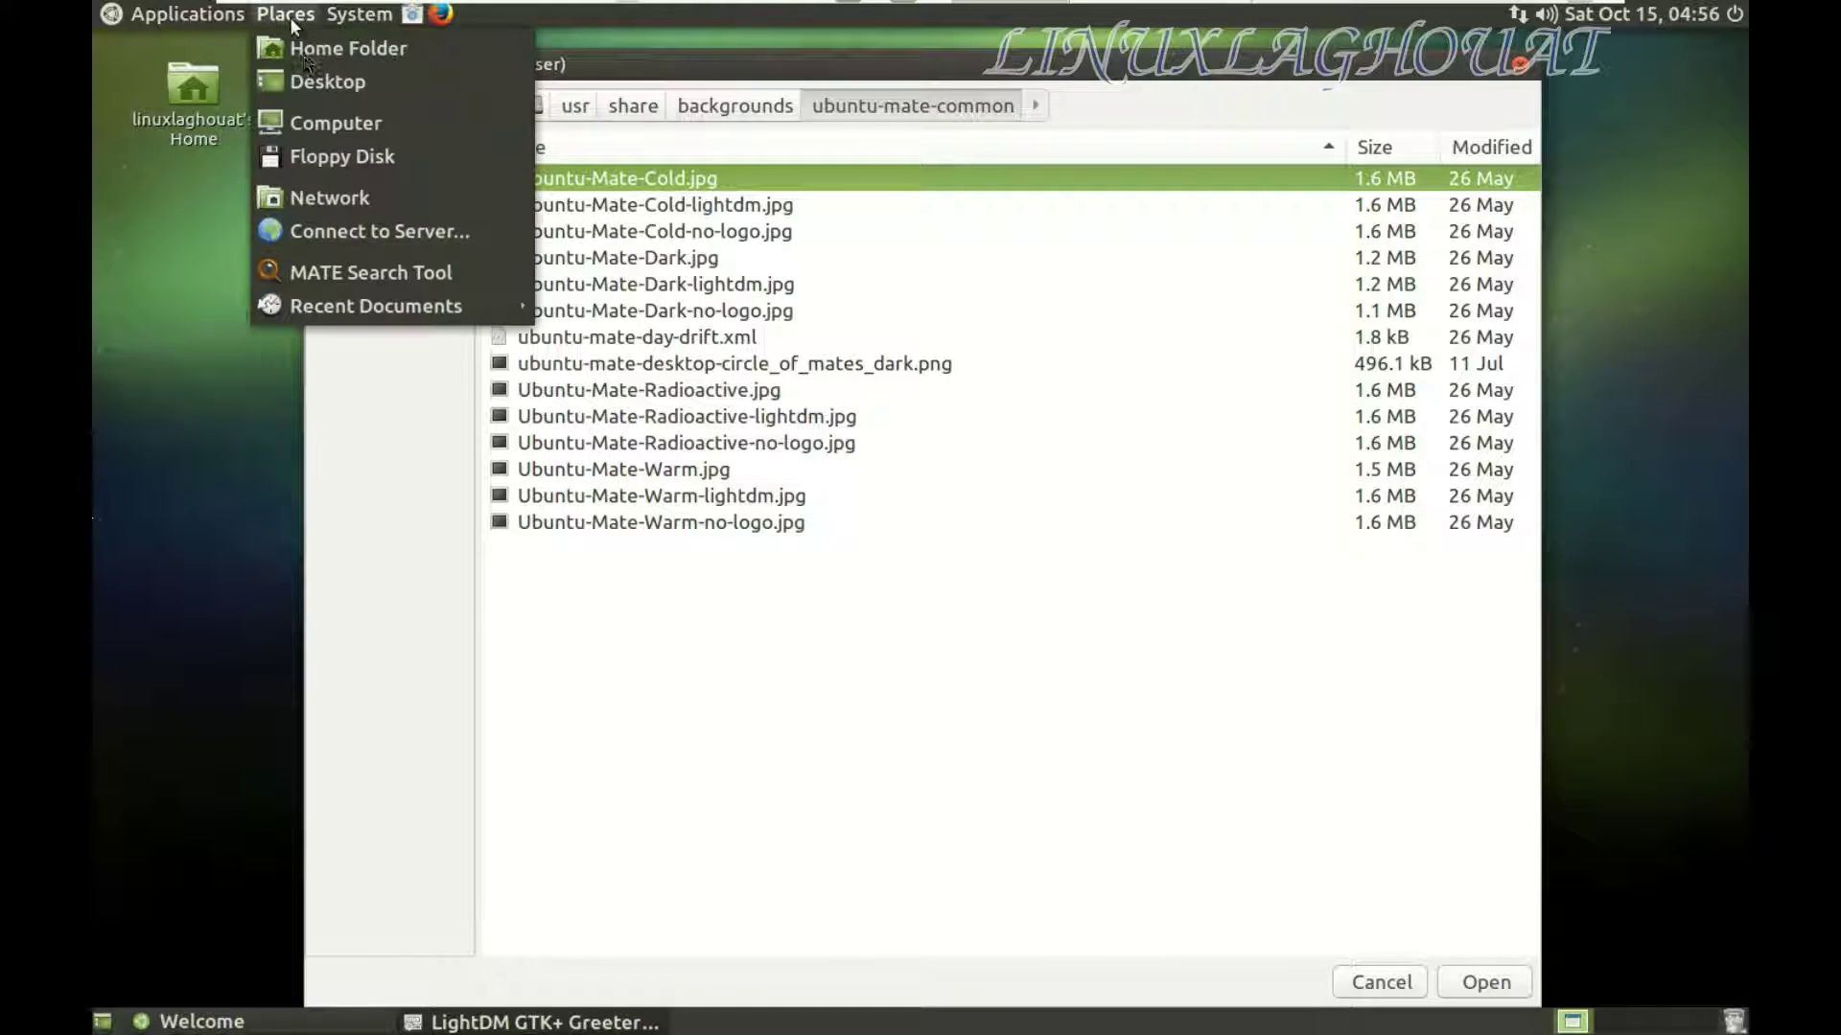
click(333, 122)
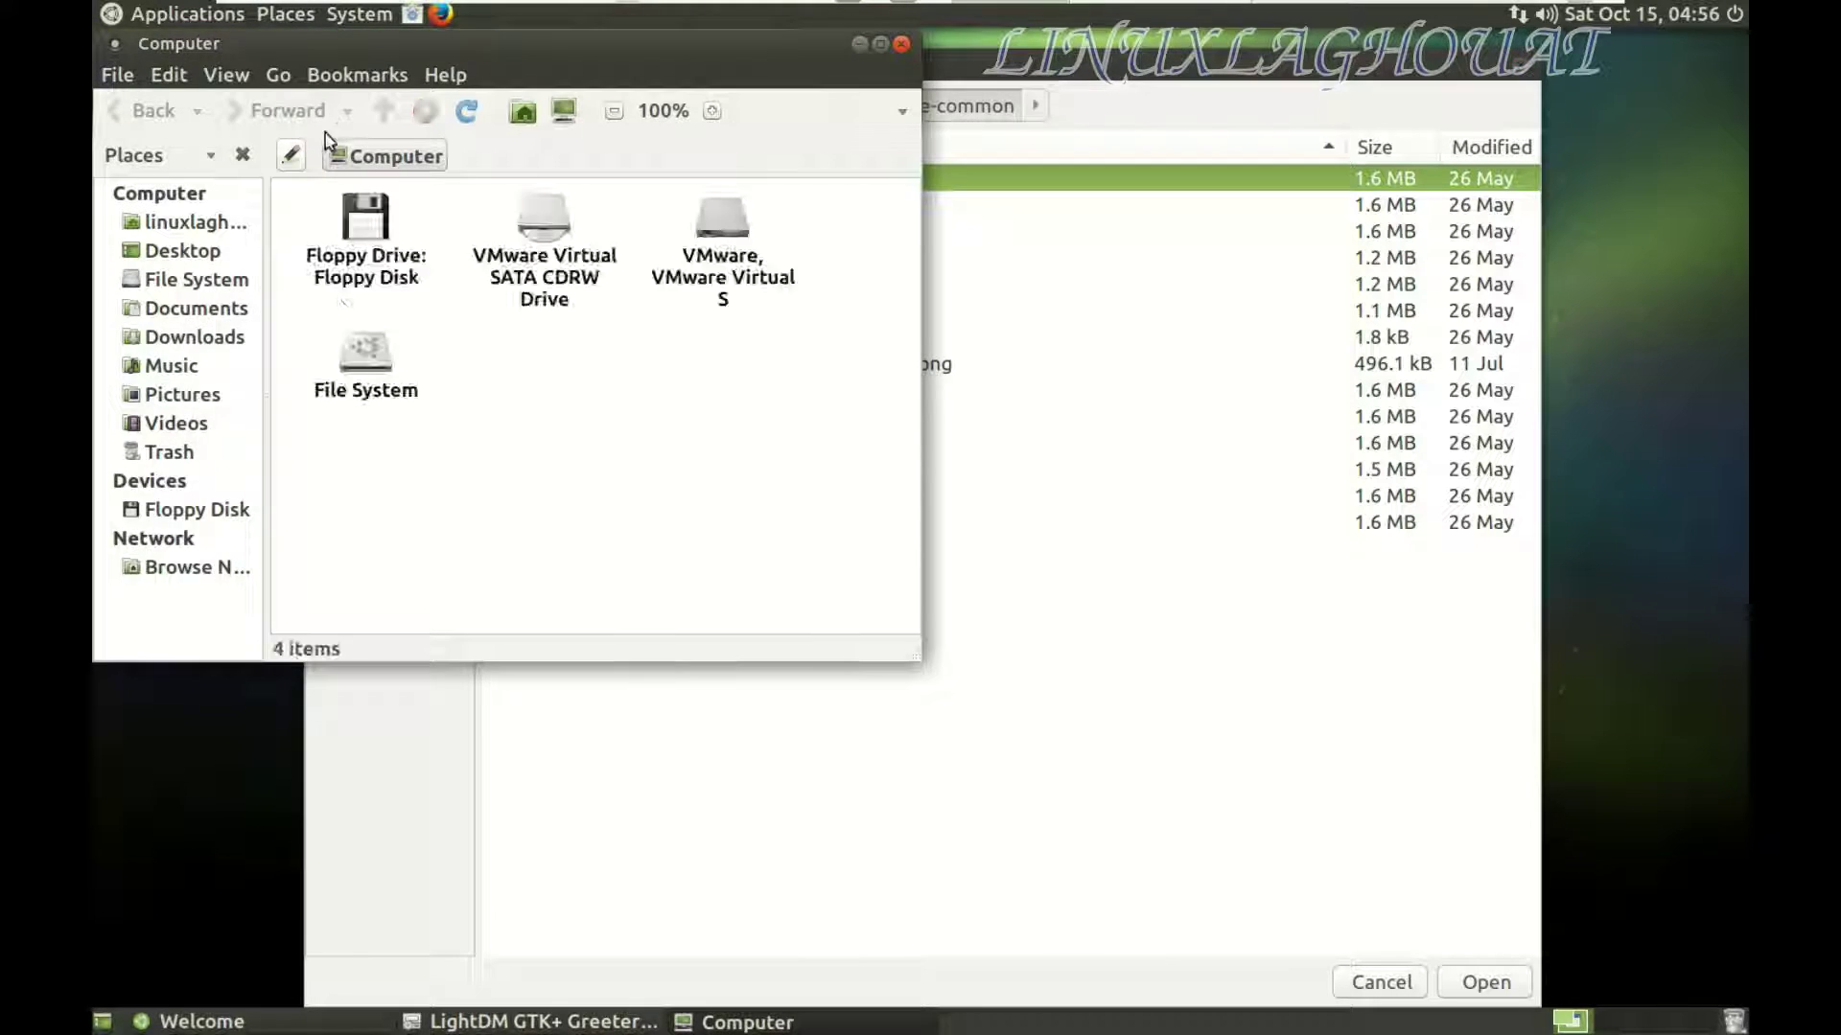
double_click(365, 357)
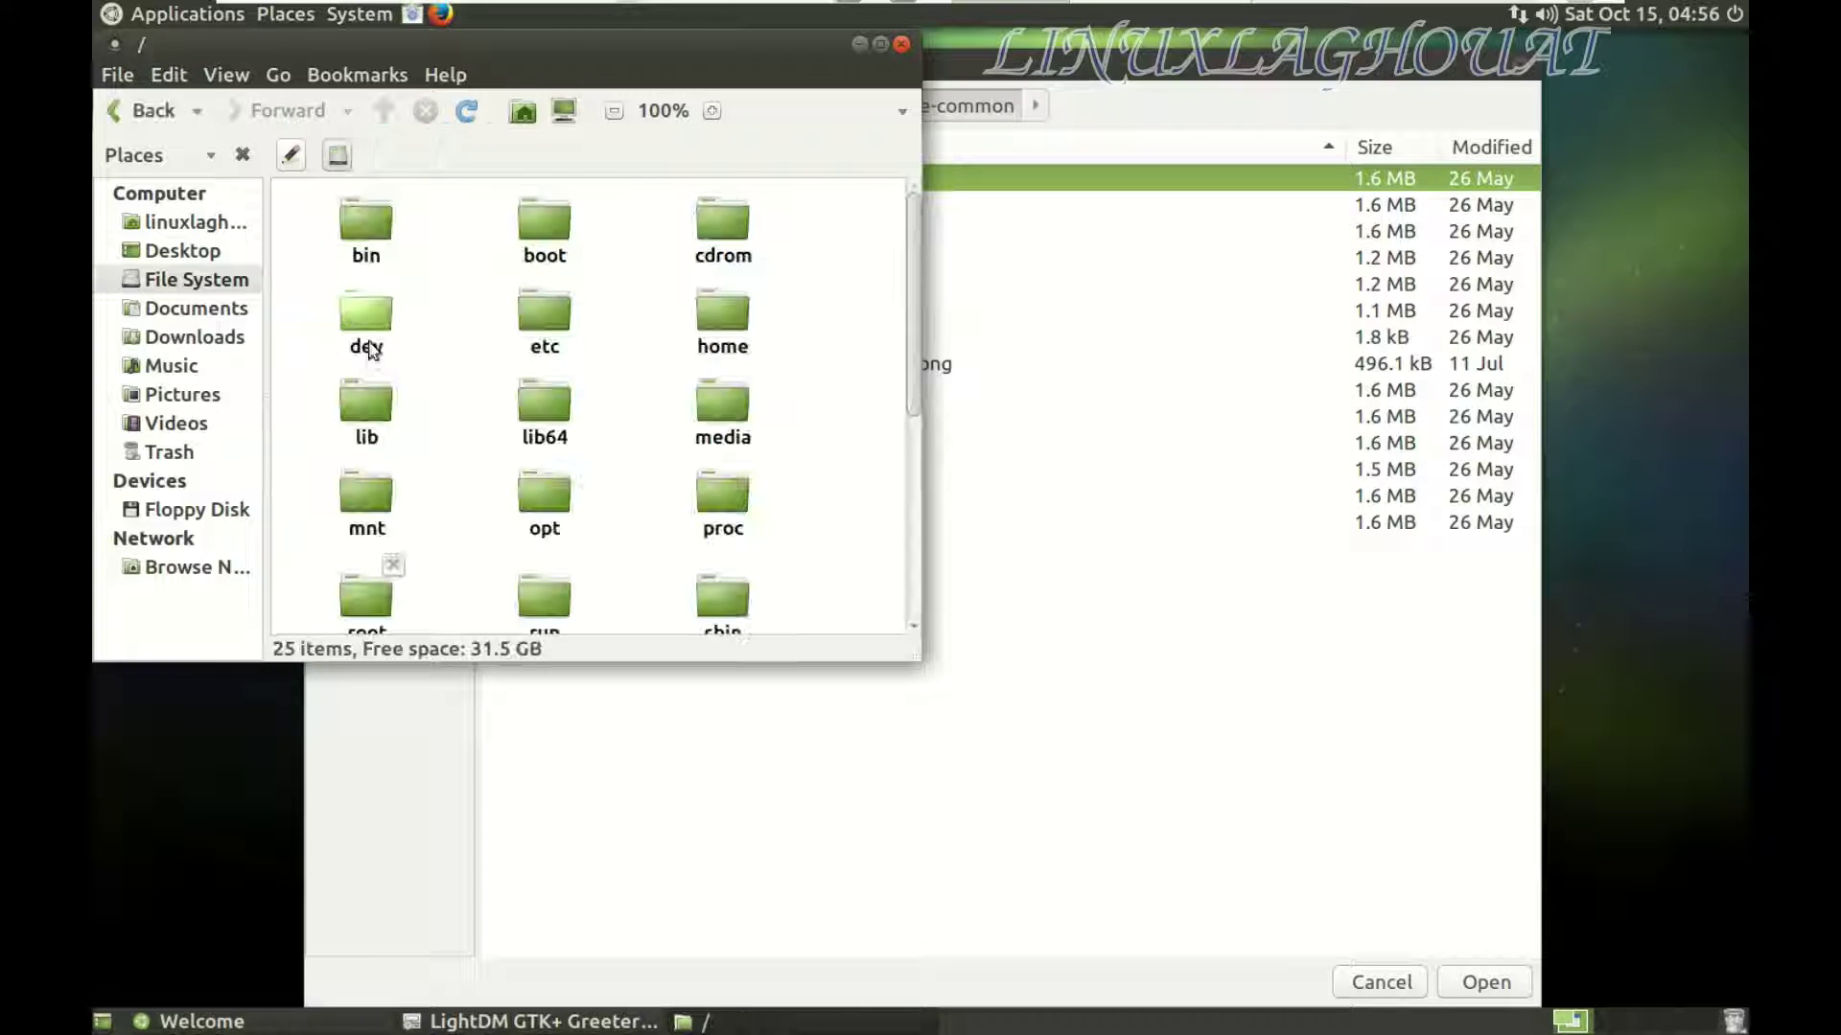
click(880, 47)
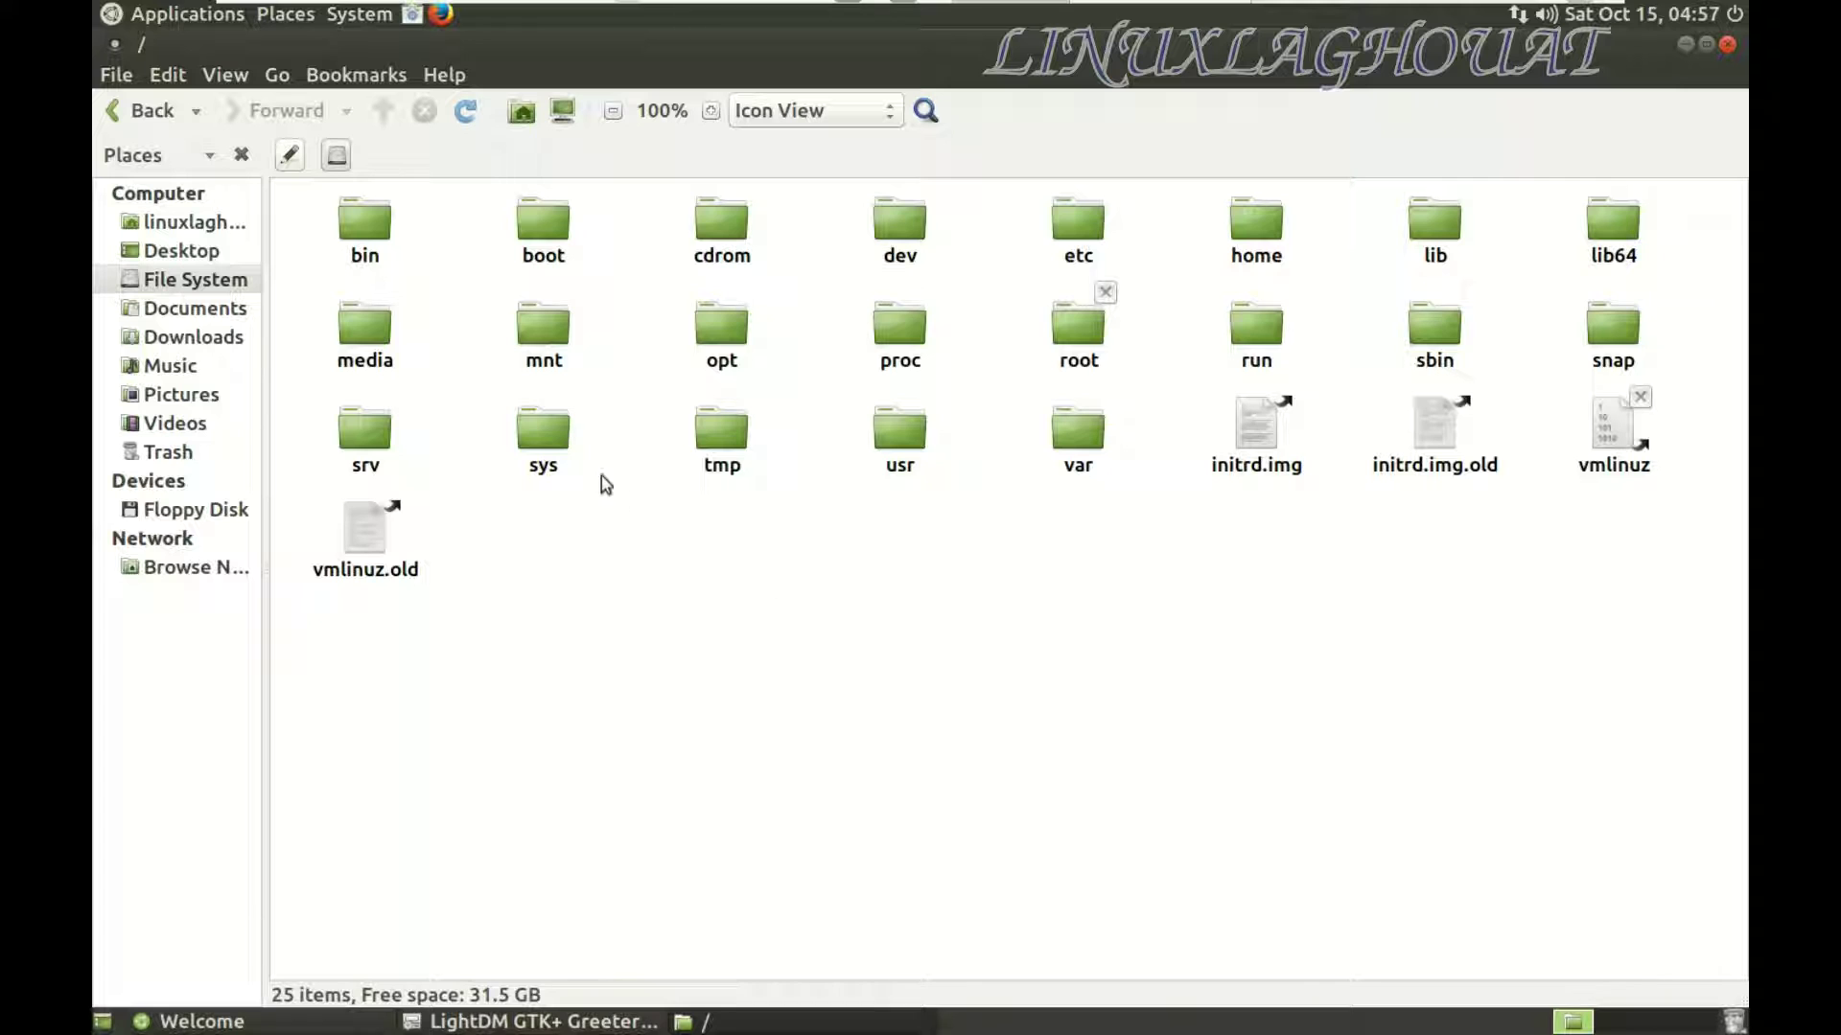
click(907, 449)
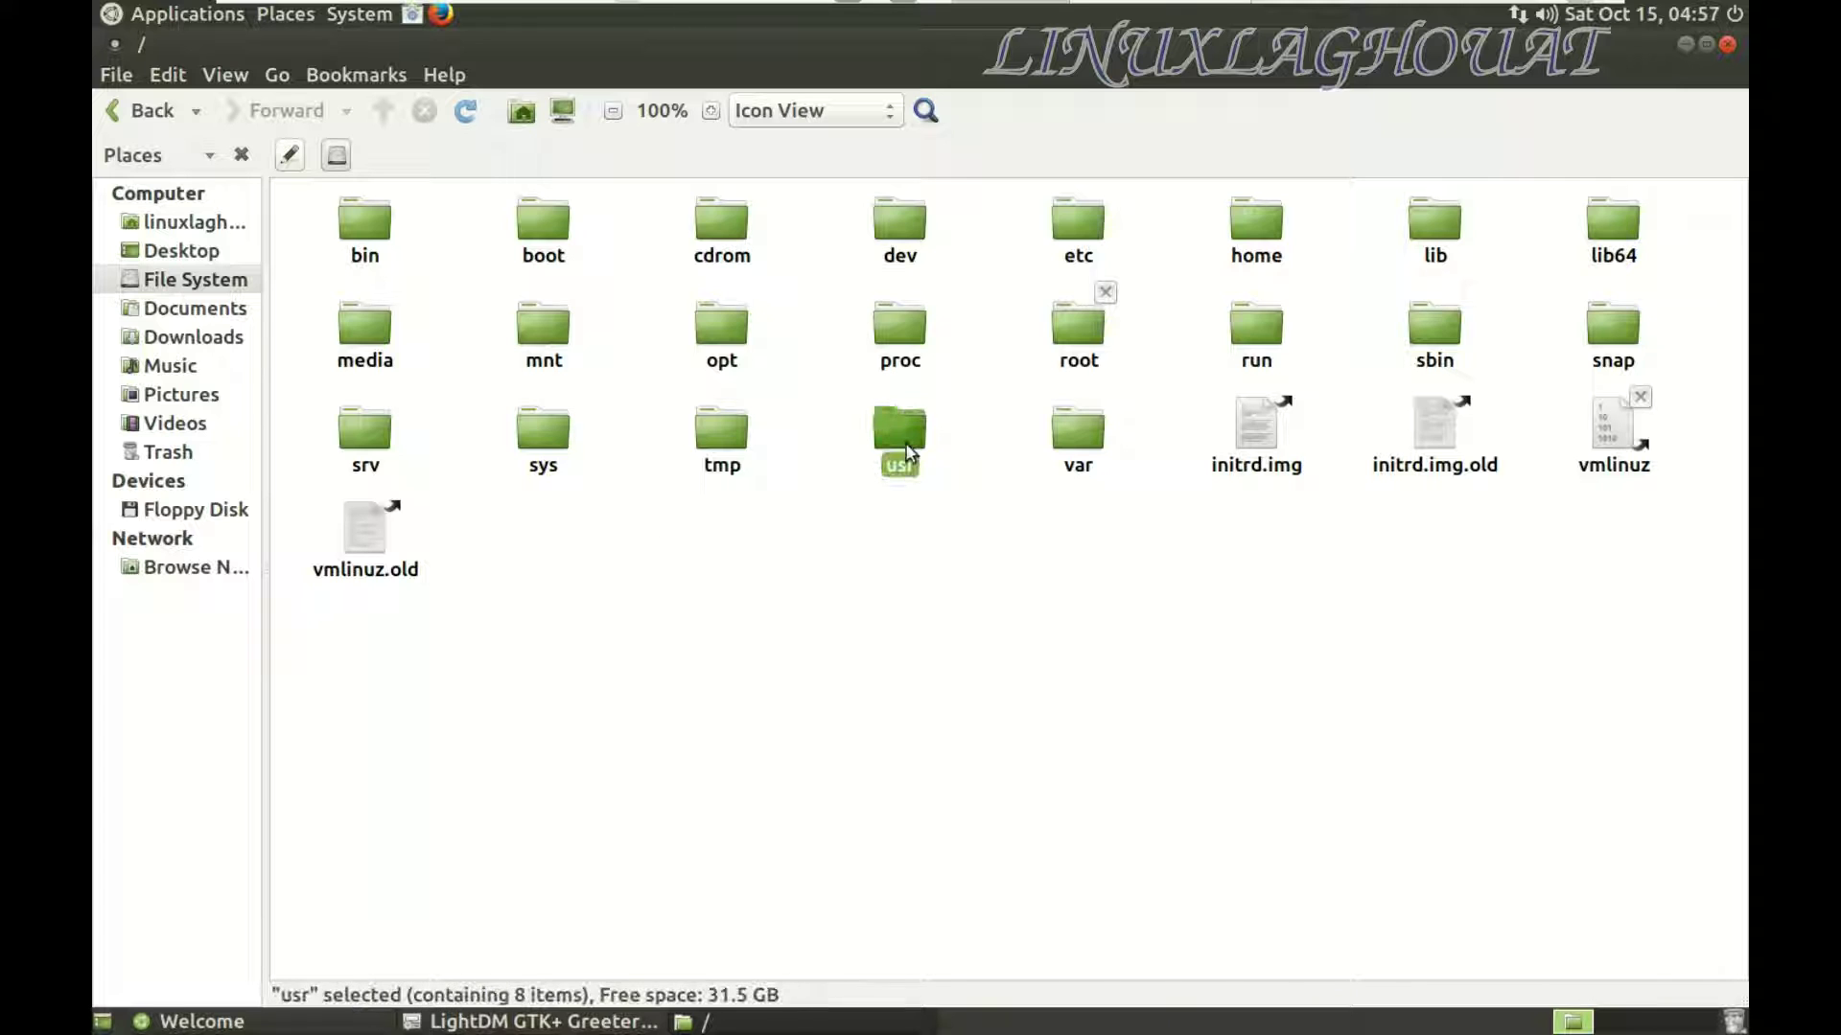
double_click(907, 449)
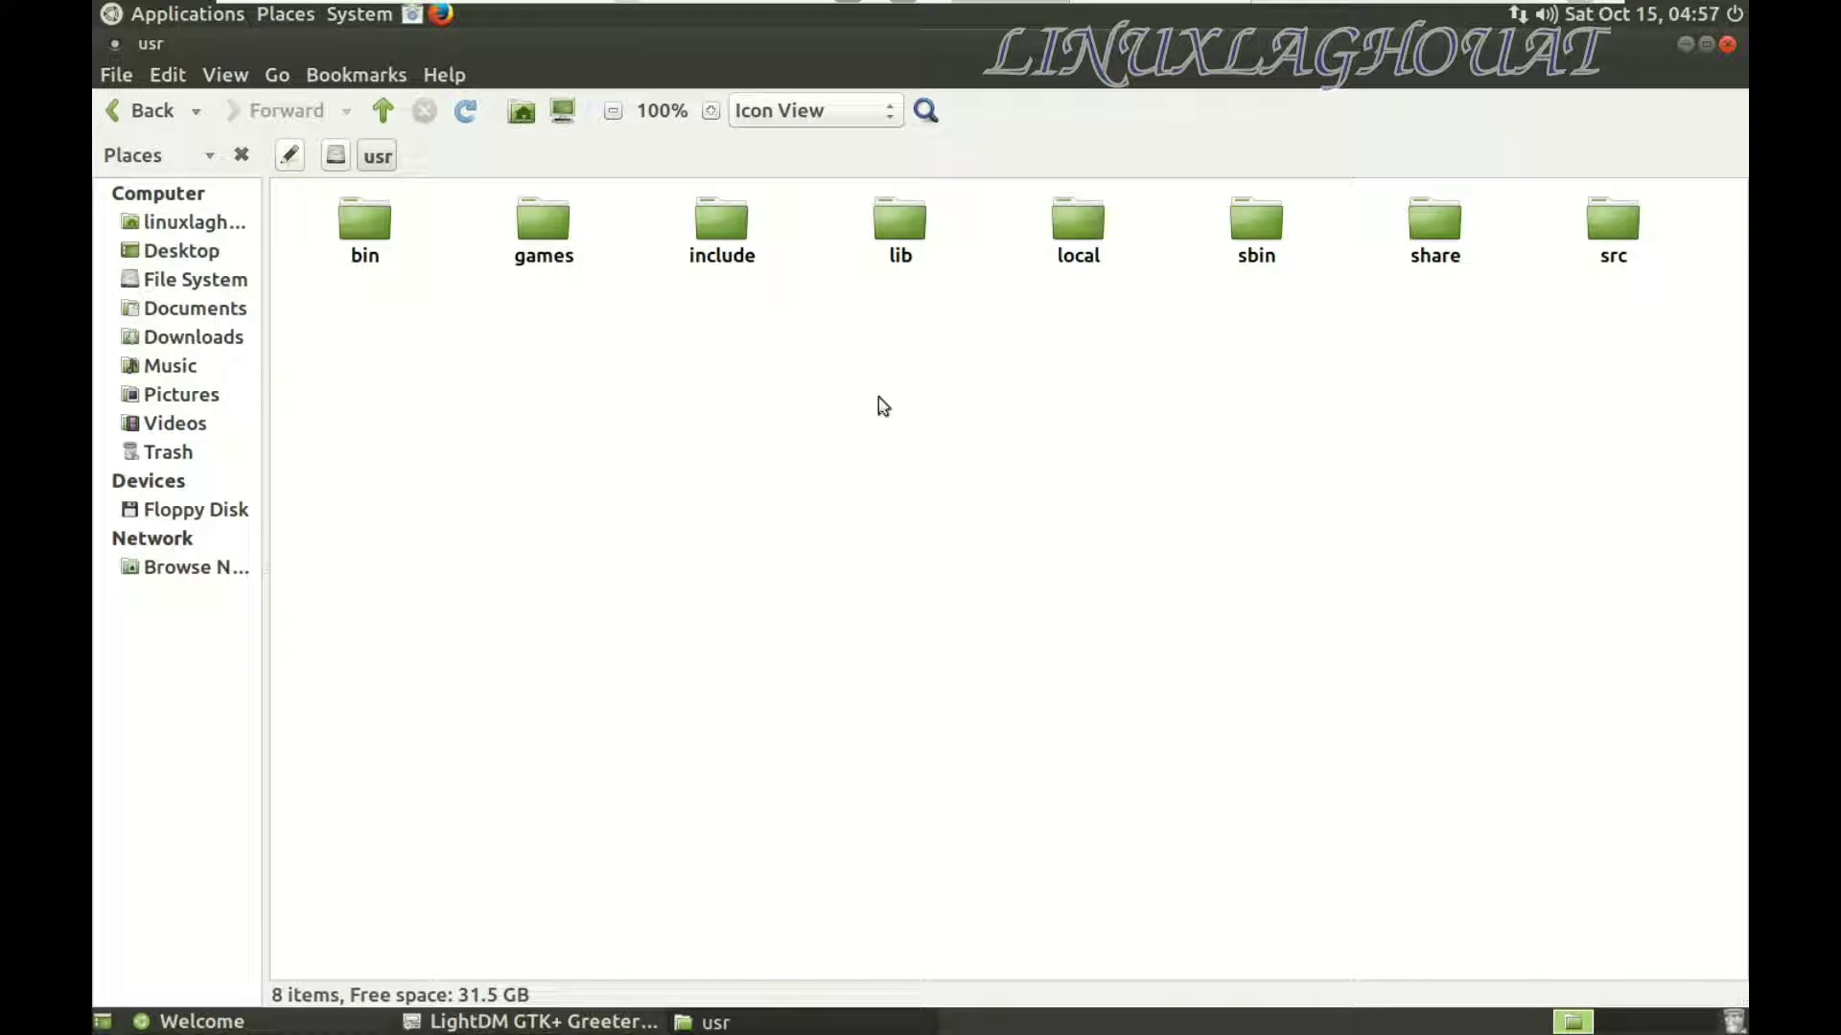
double_click(1432, 267)
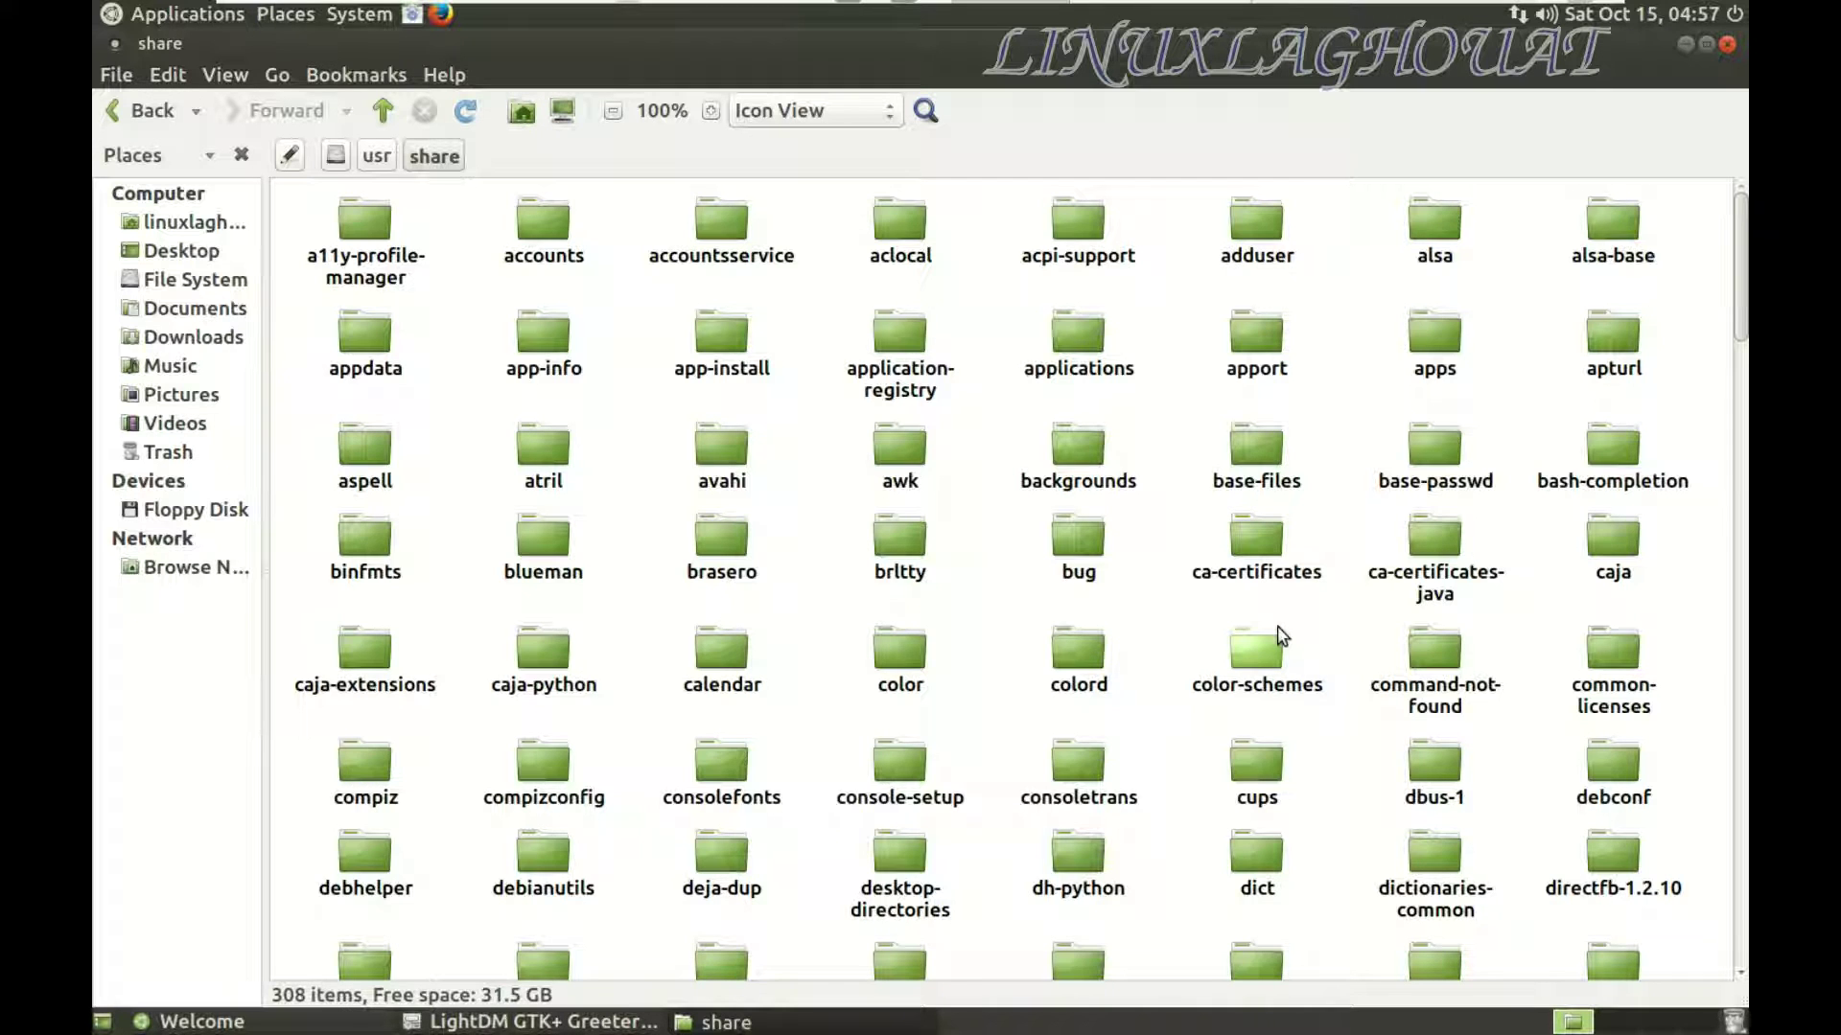
scroll(1282, 636, down, 2)
scroll(1282, 636, up, 2)
double_click(1112, 491)
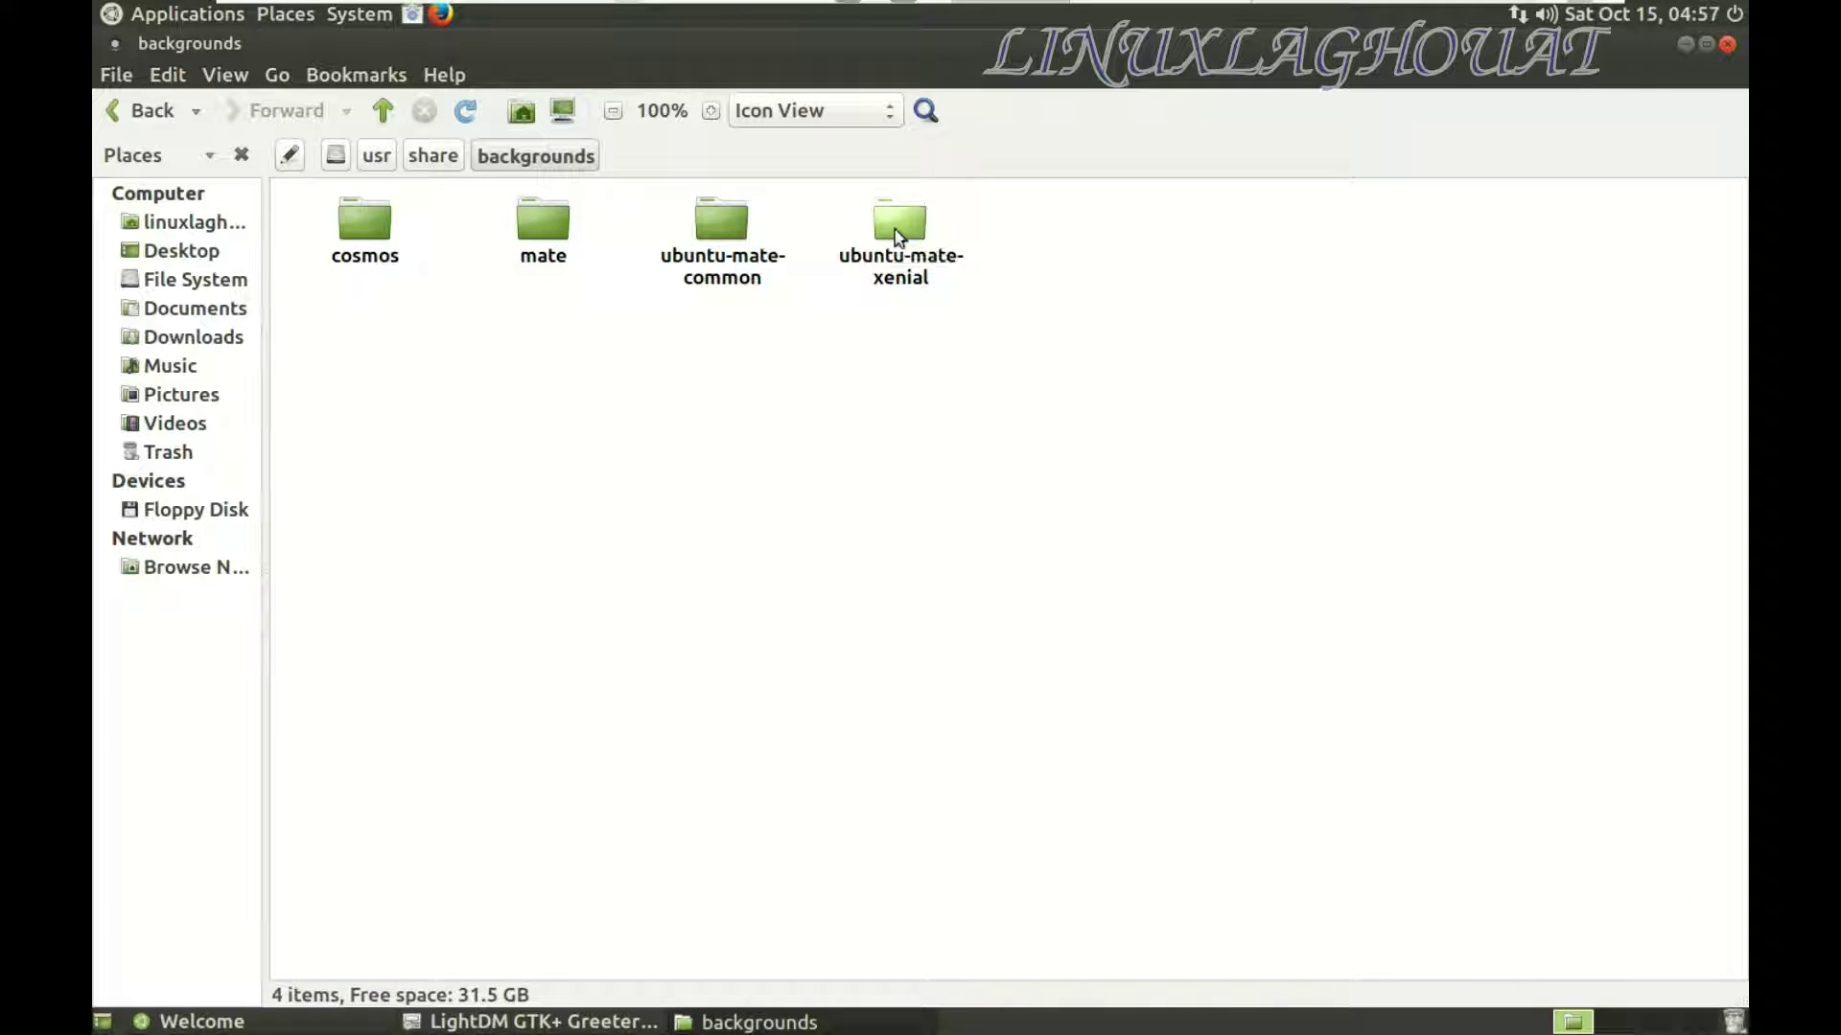
- Look through the wallpapers in the ubuntu-mate-xenial and ubuntu-mate-common folders
double_click(898, 238)
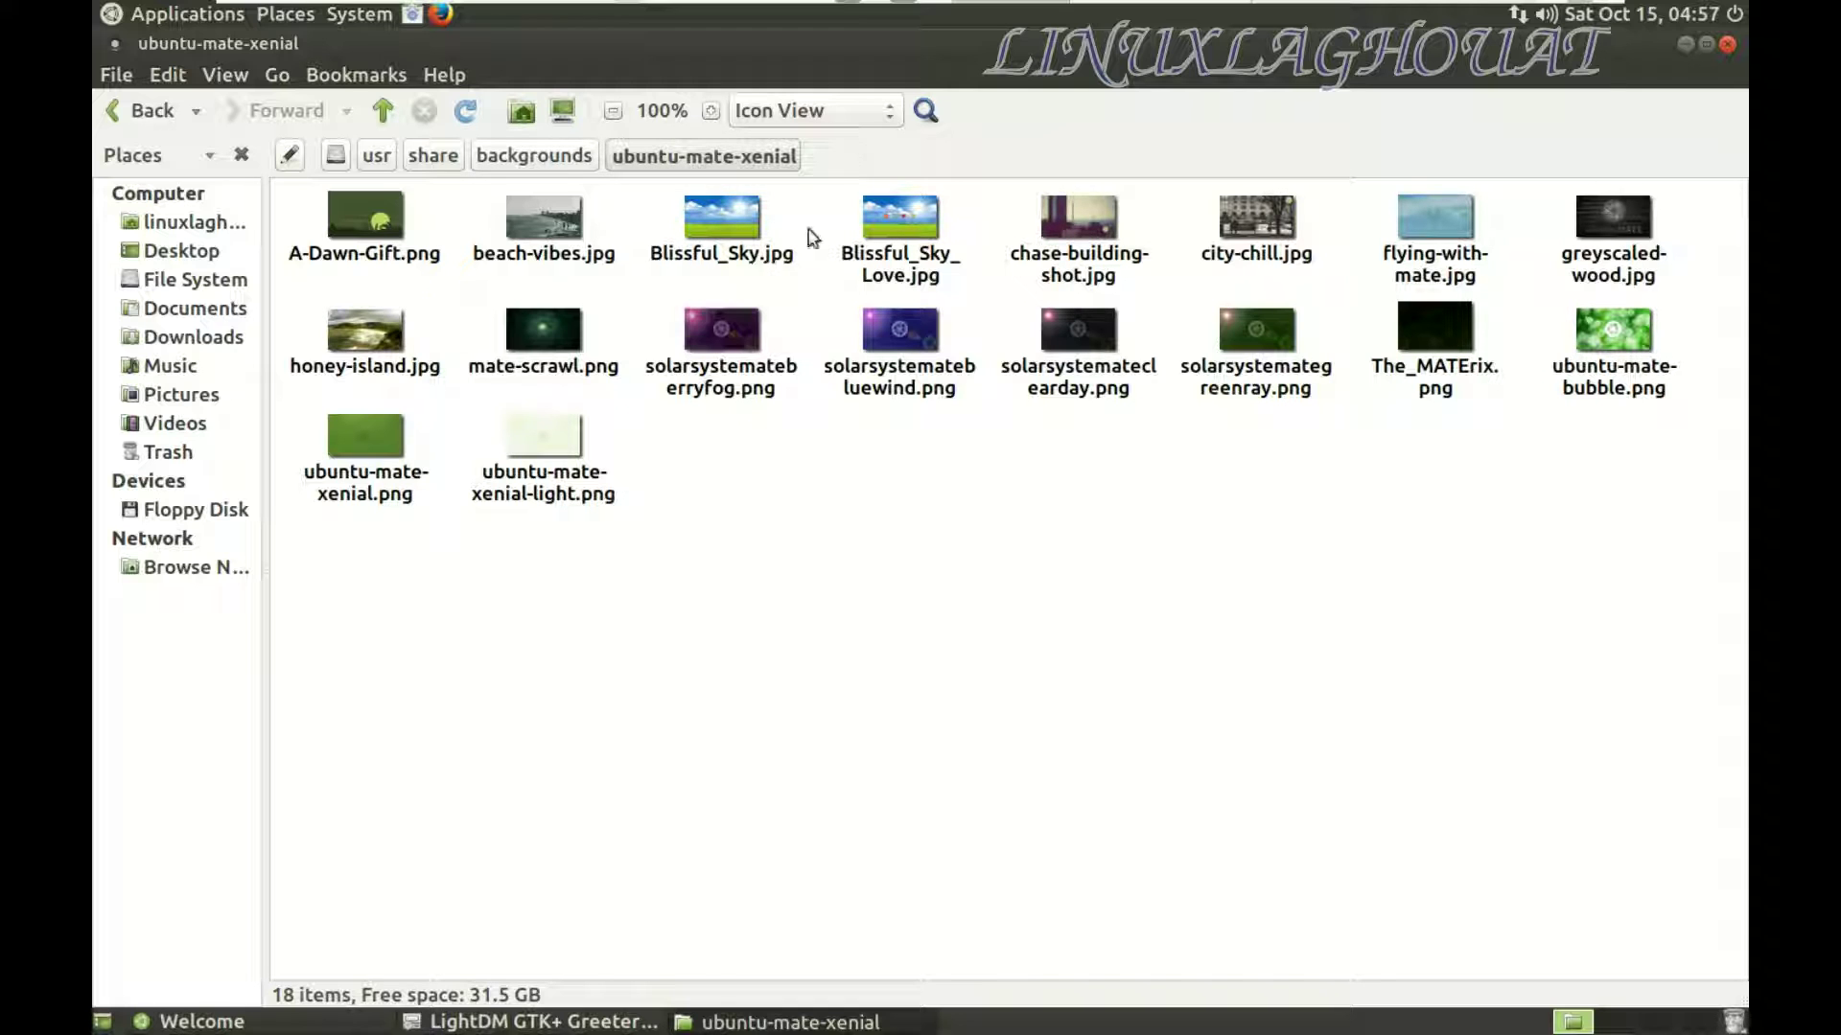
click(575, 155)
click(690, 257)
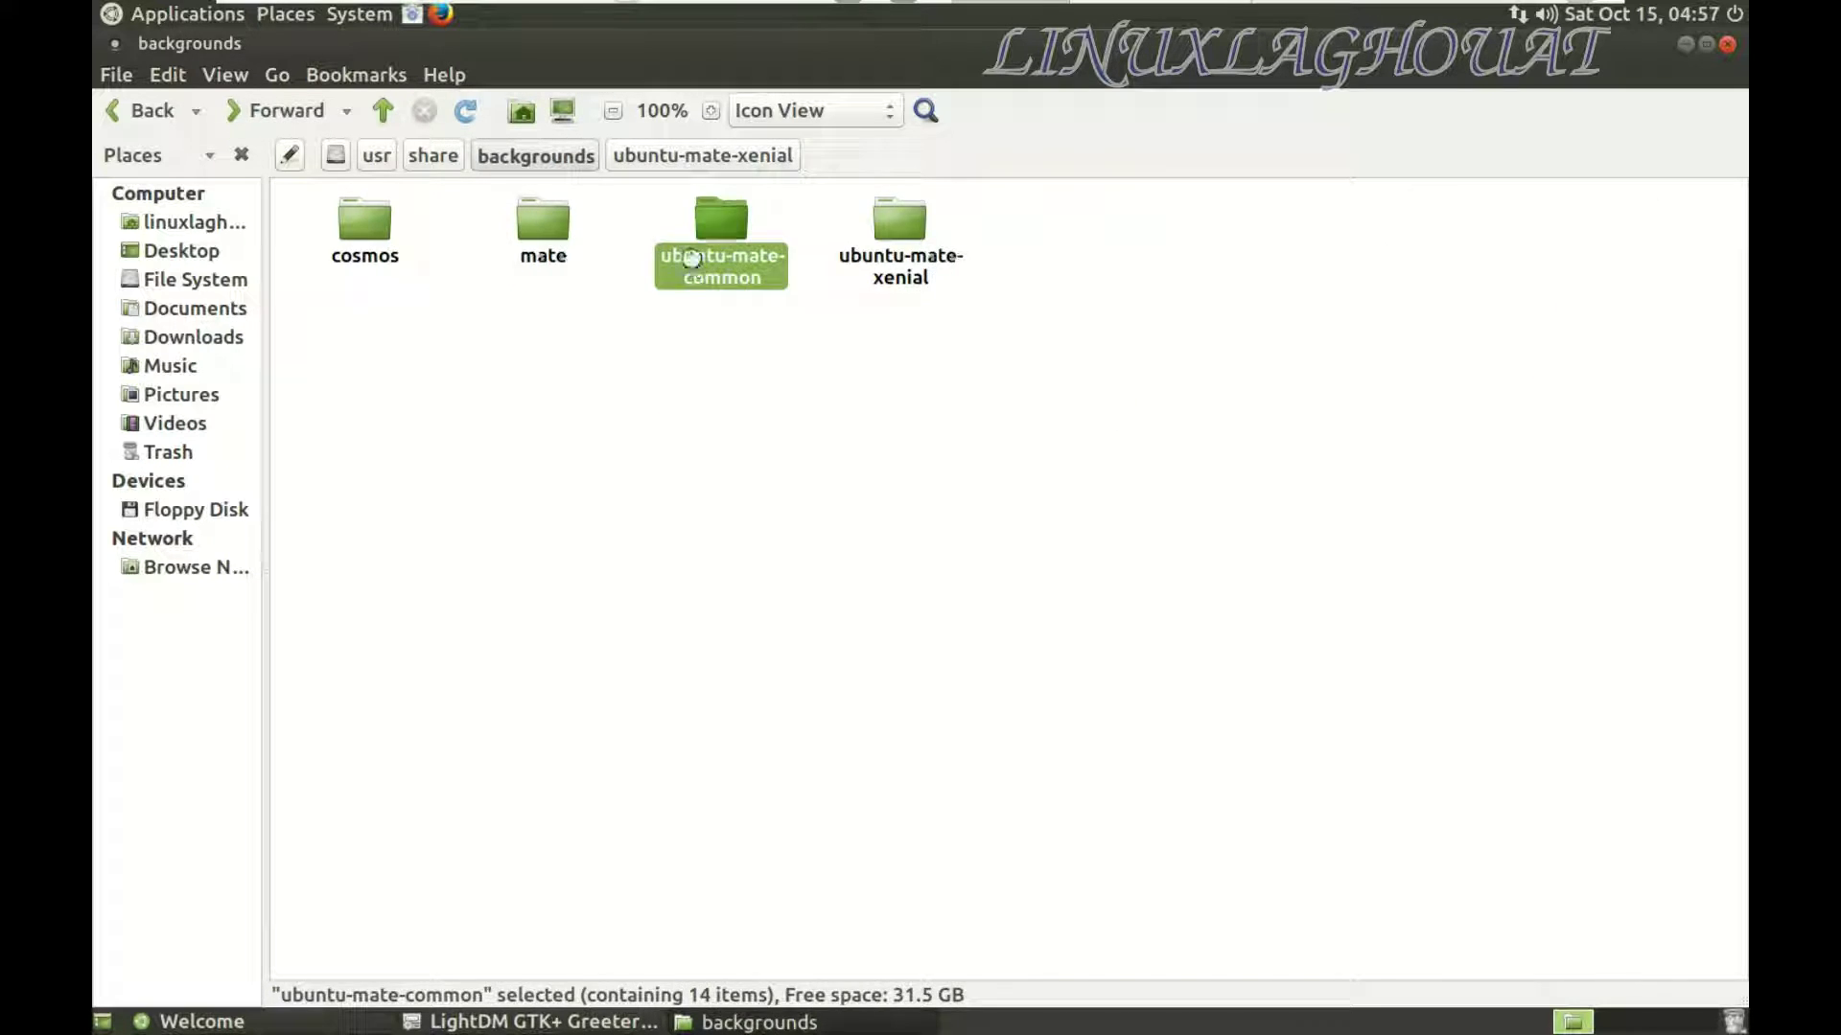
double_click(690, 257)
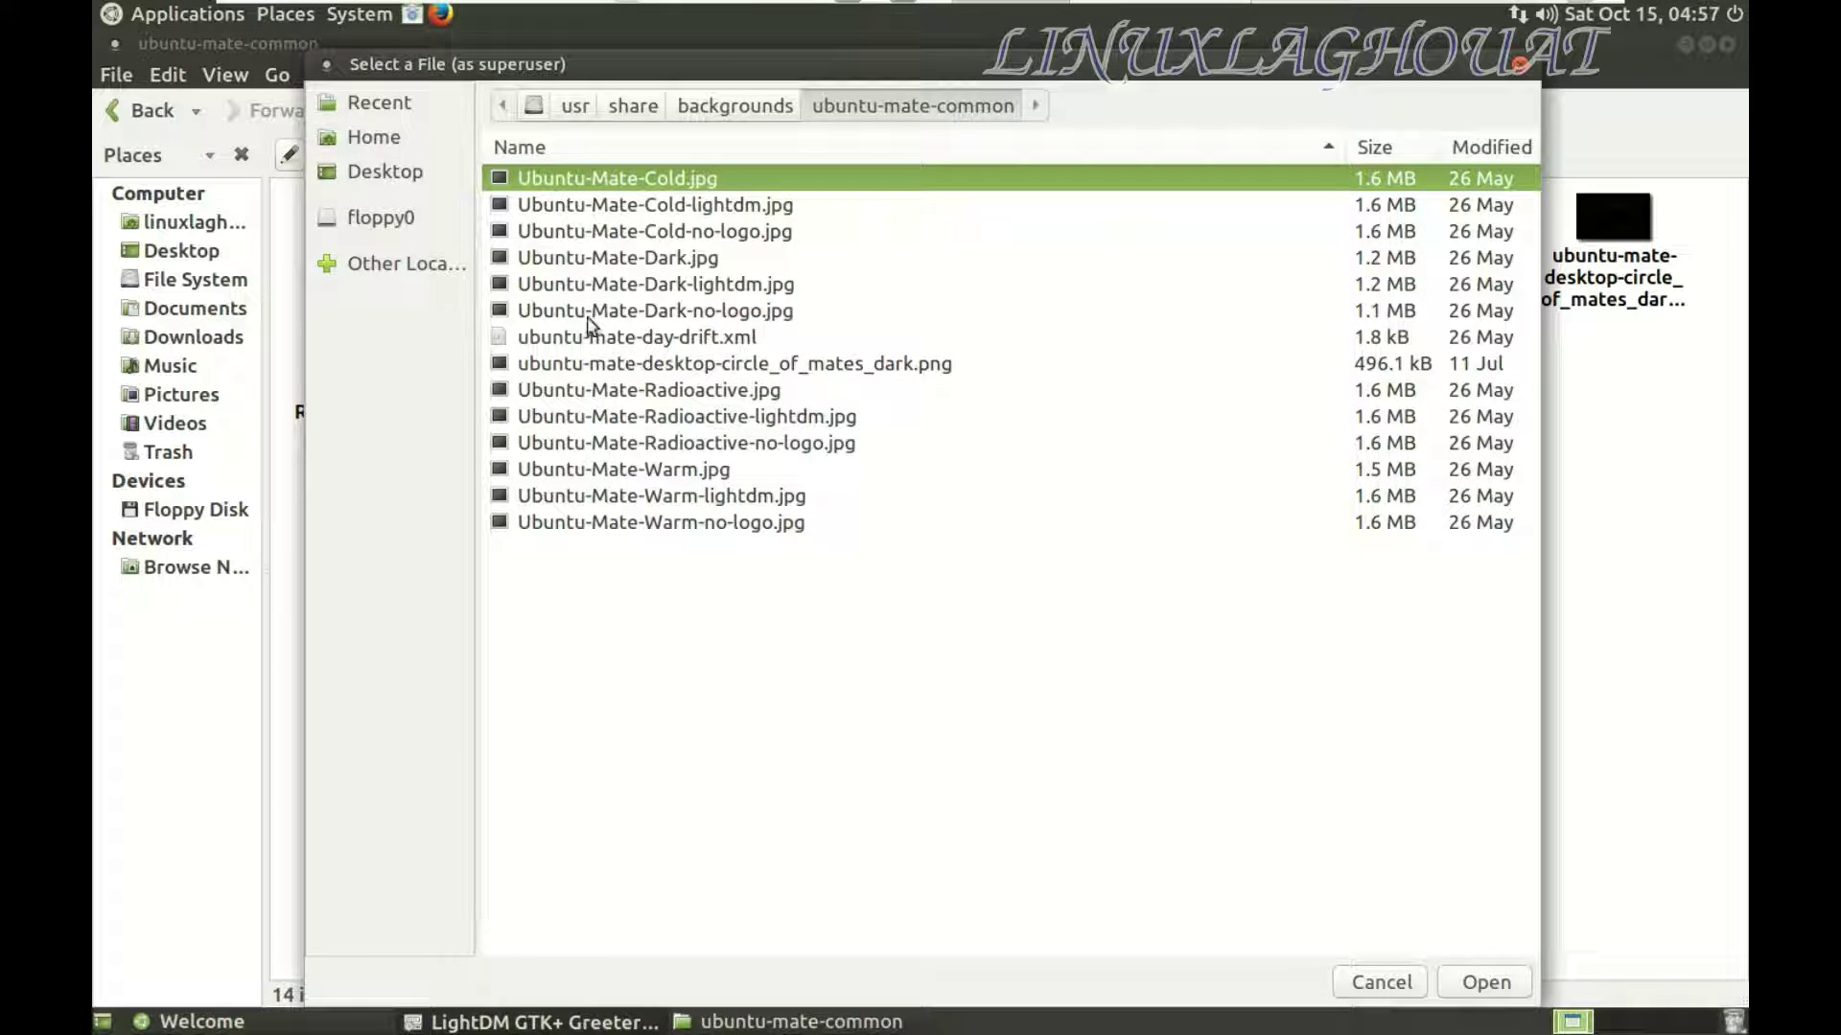
- Set the greeter's background image to Ubuntu-Mate-Dark-no-logo.jpg and save the settings
click(588, 313)
click(1462, 982)
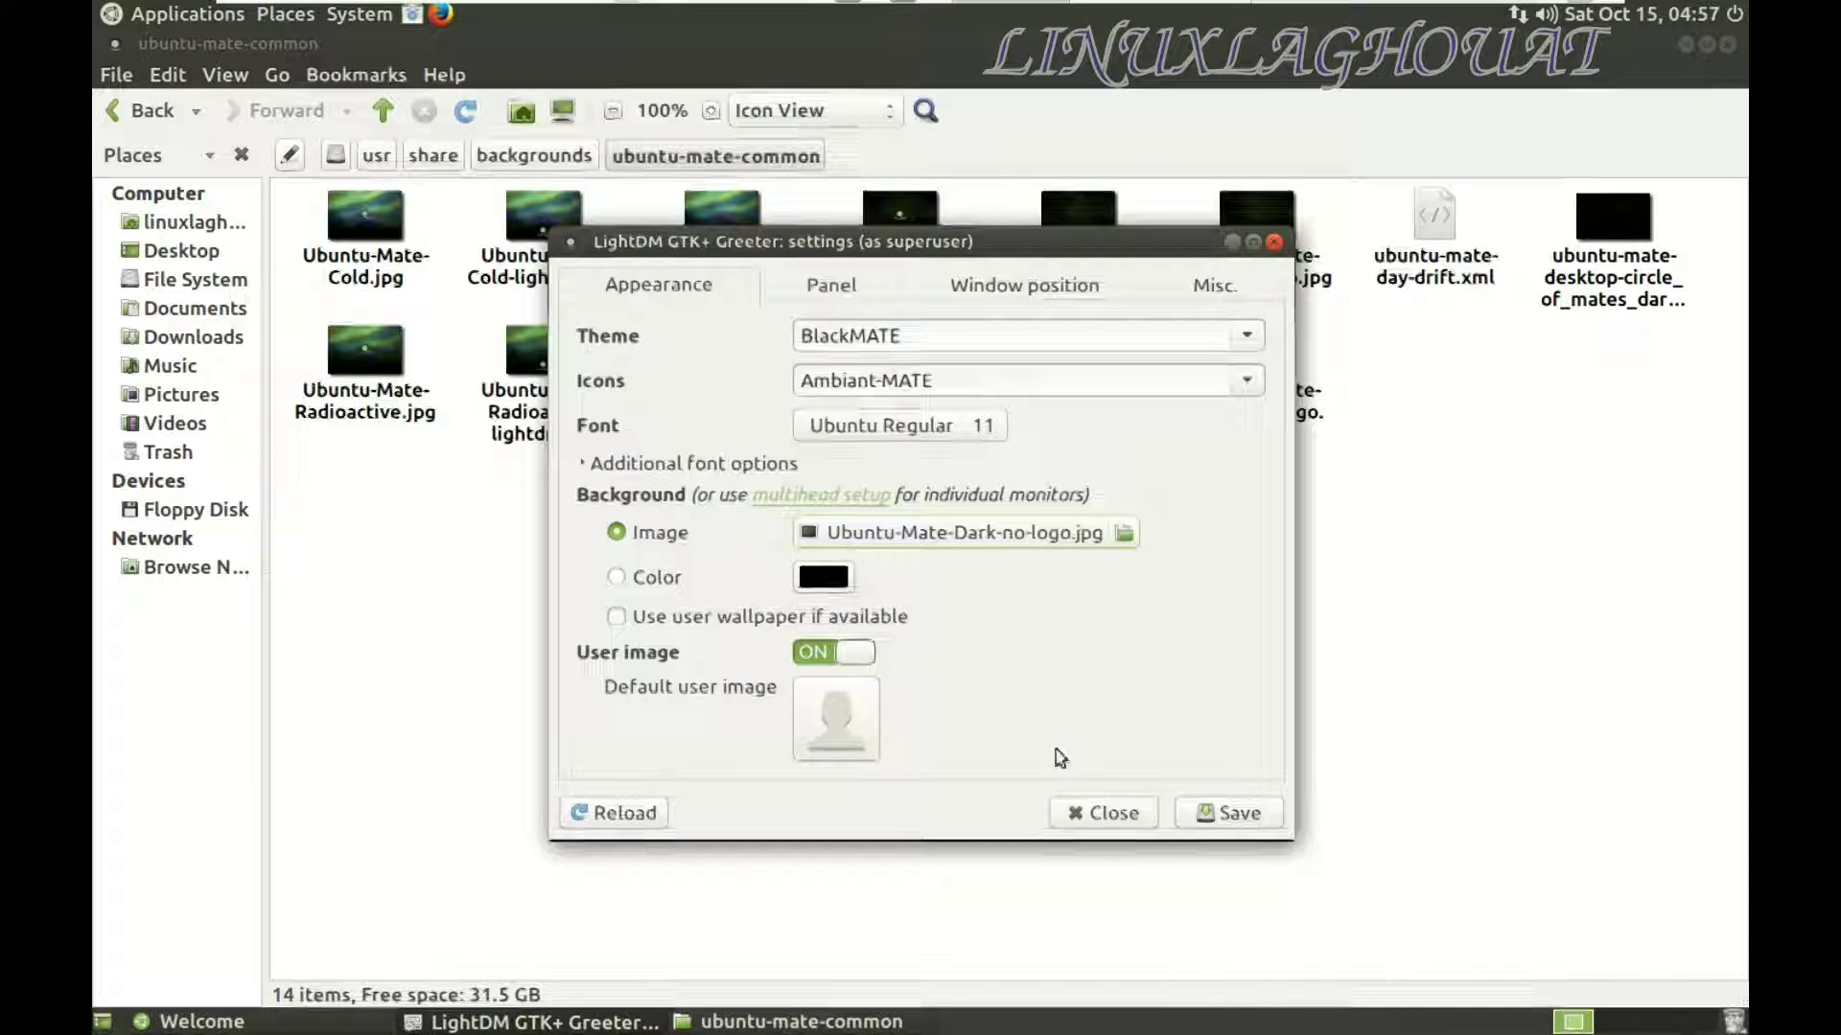
click(1227, 813)
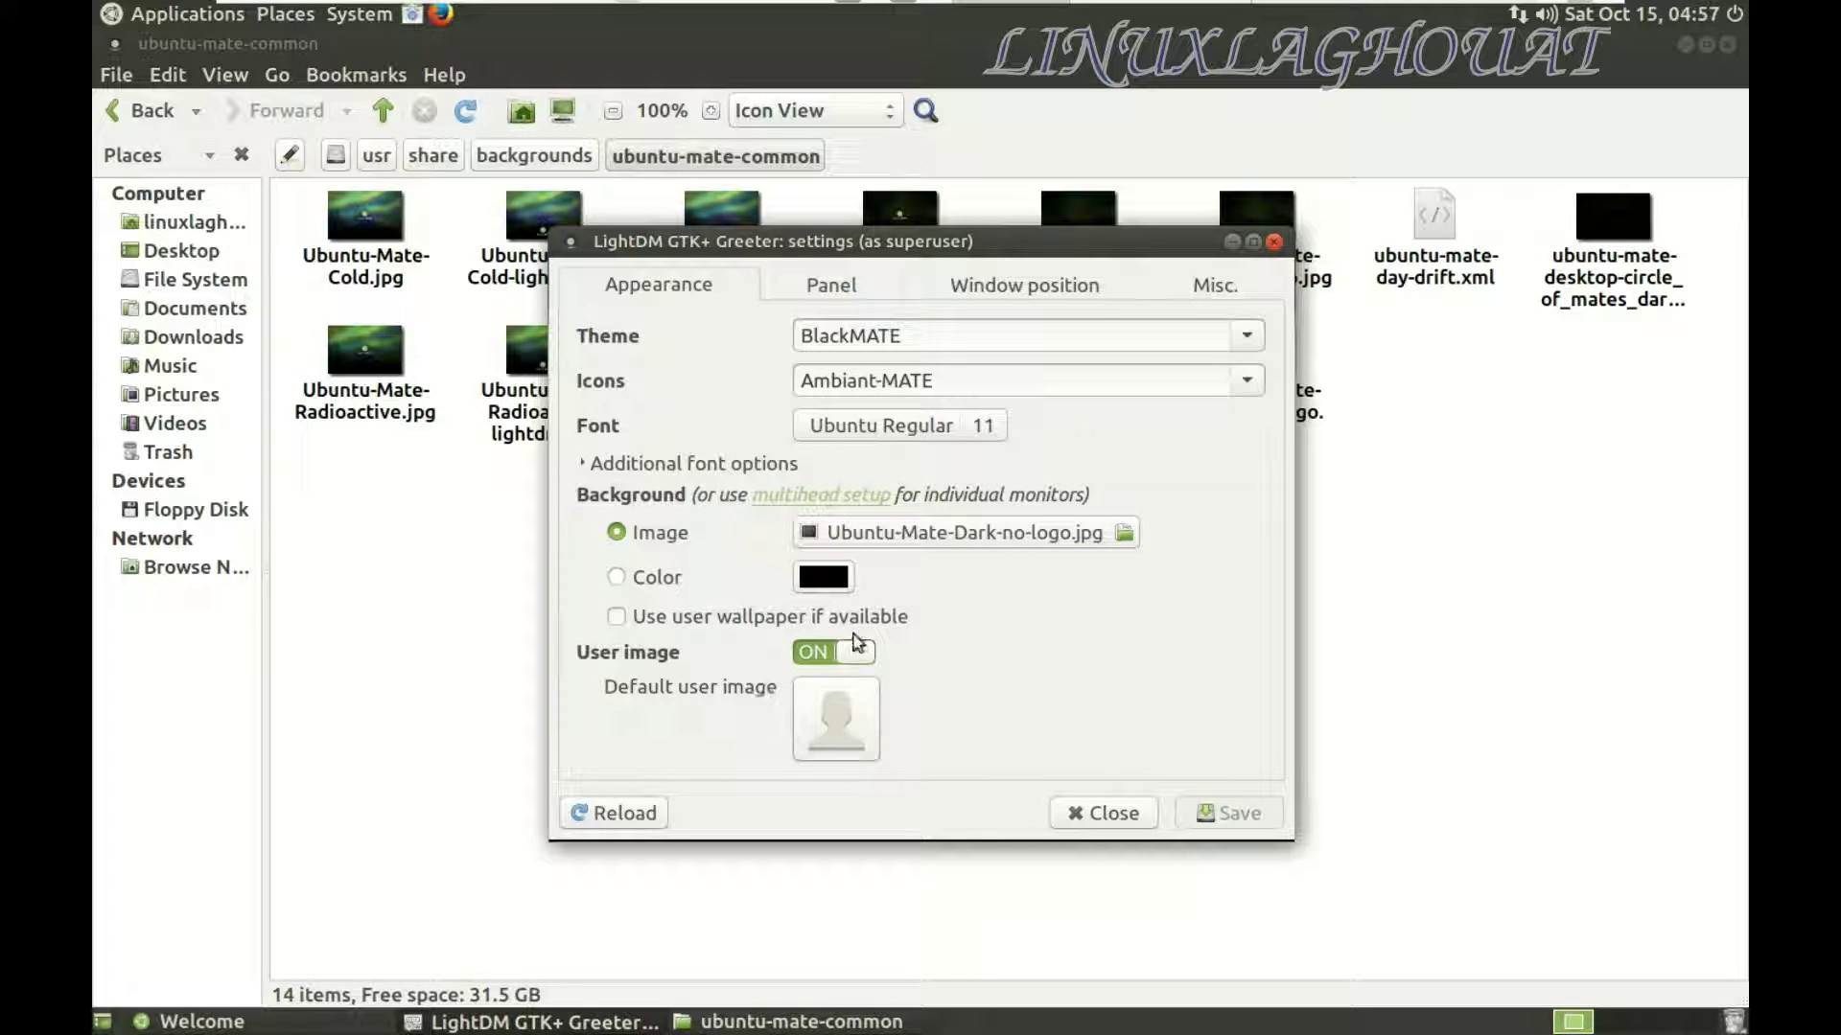
- Try several base points for the login window's position, then restore the middle-left base point
click(831, 286)
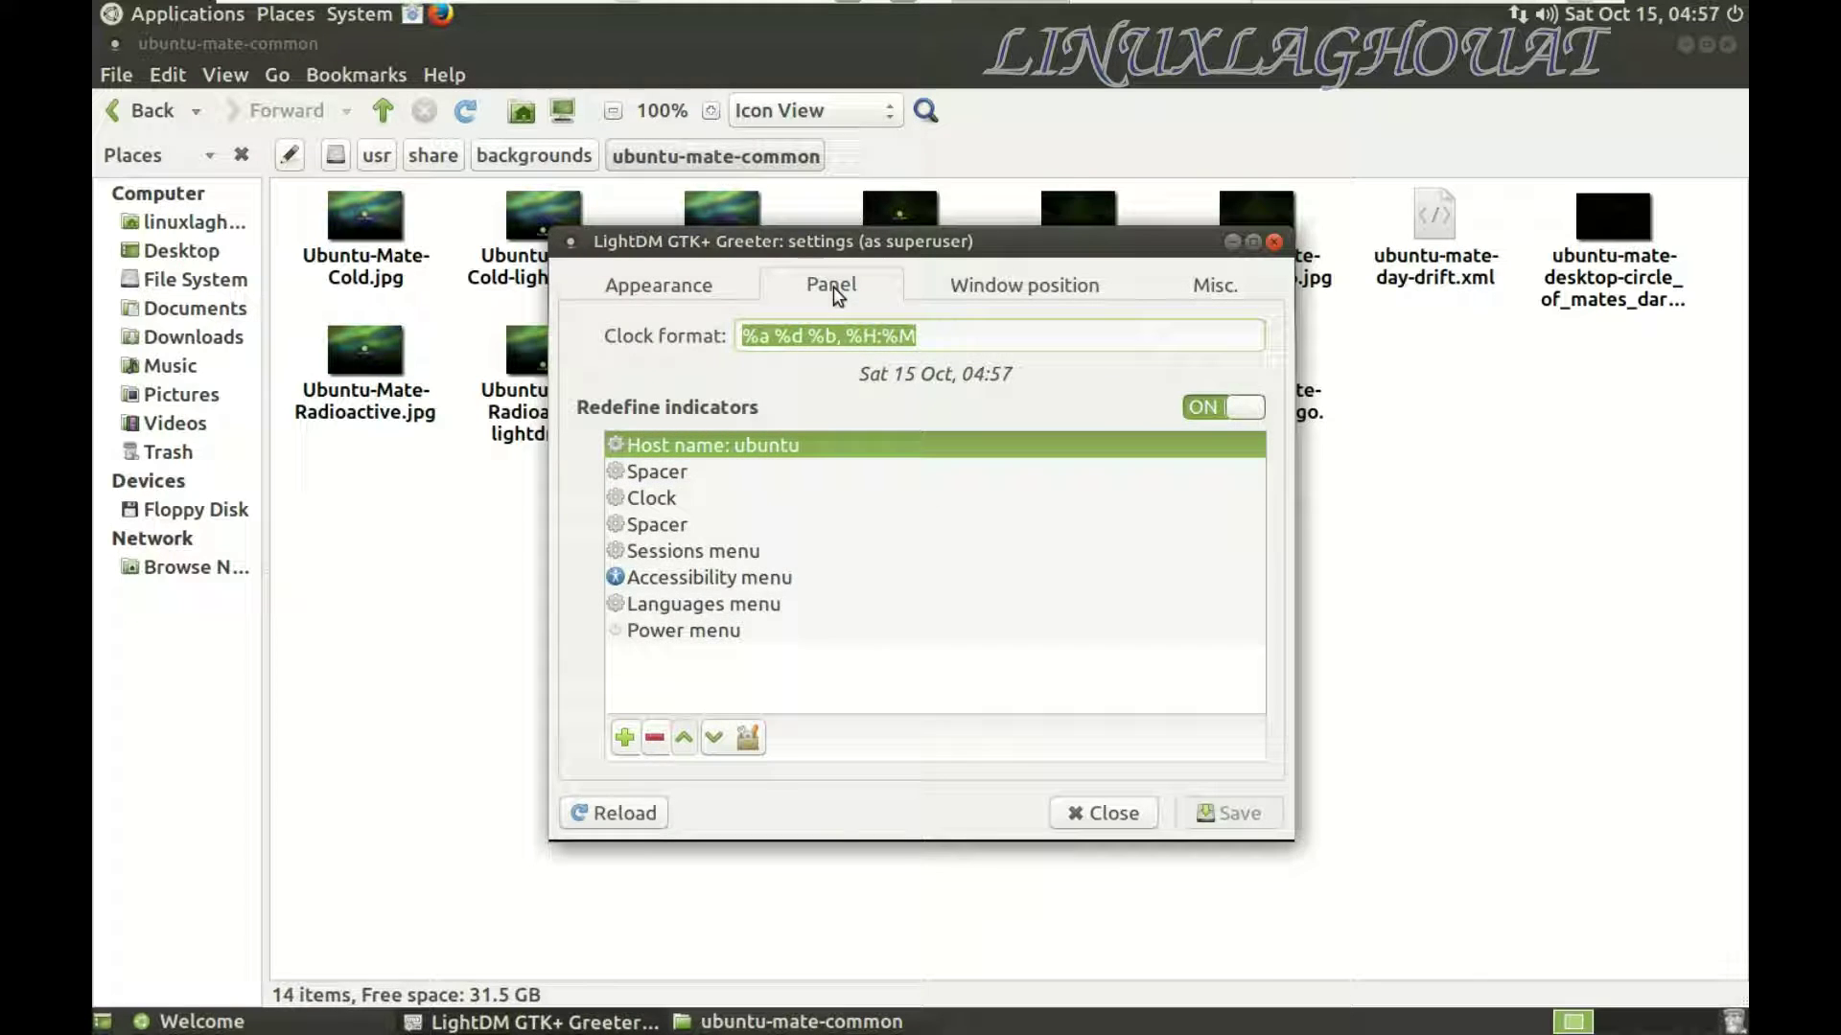
click(992, 291)
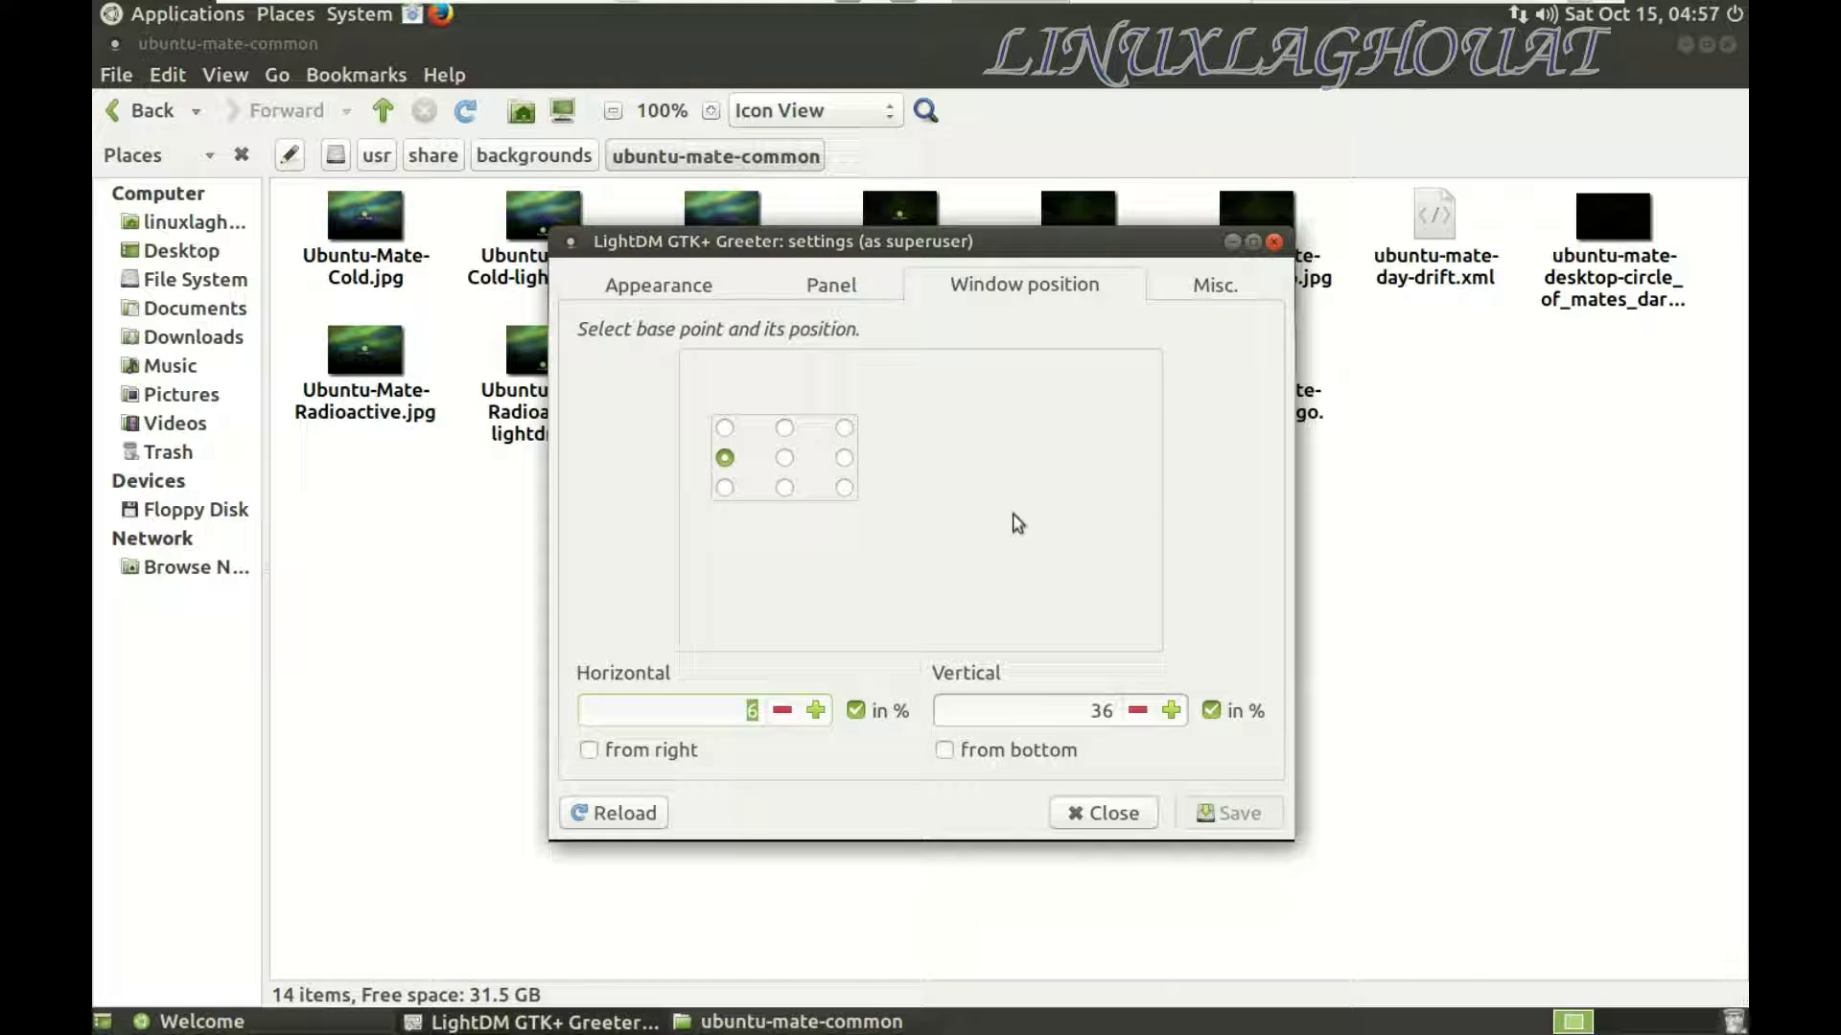
click(786, 468)
click(817, 460)
click(820, 431)
click(755, 474)
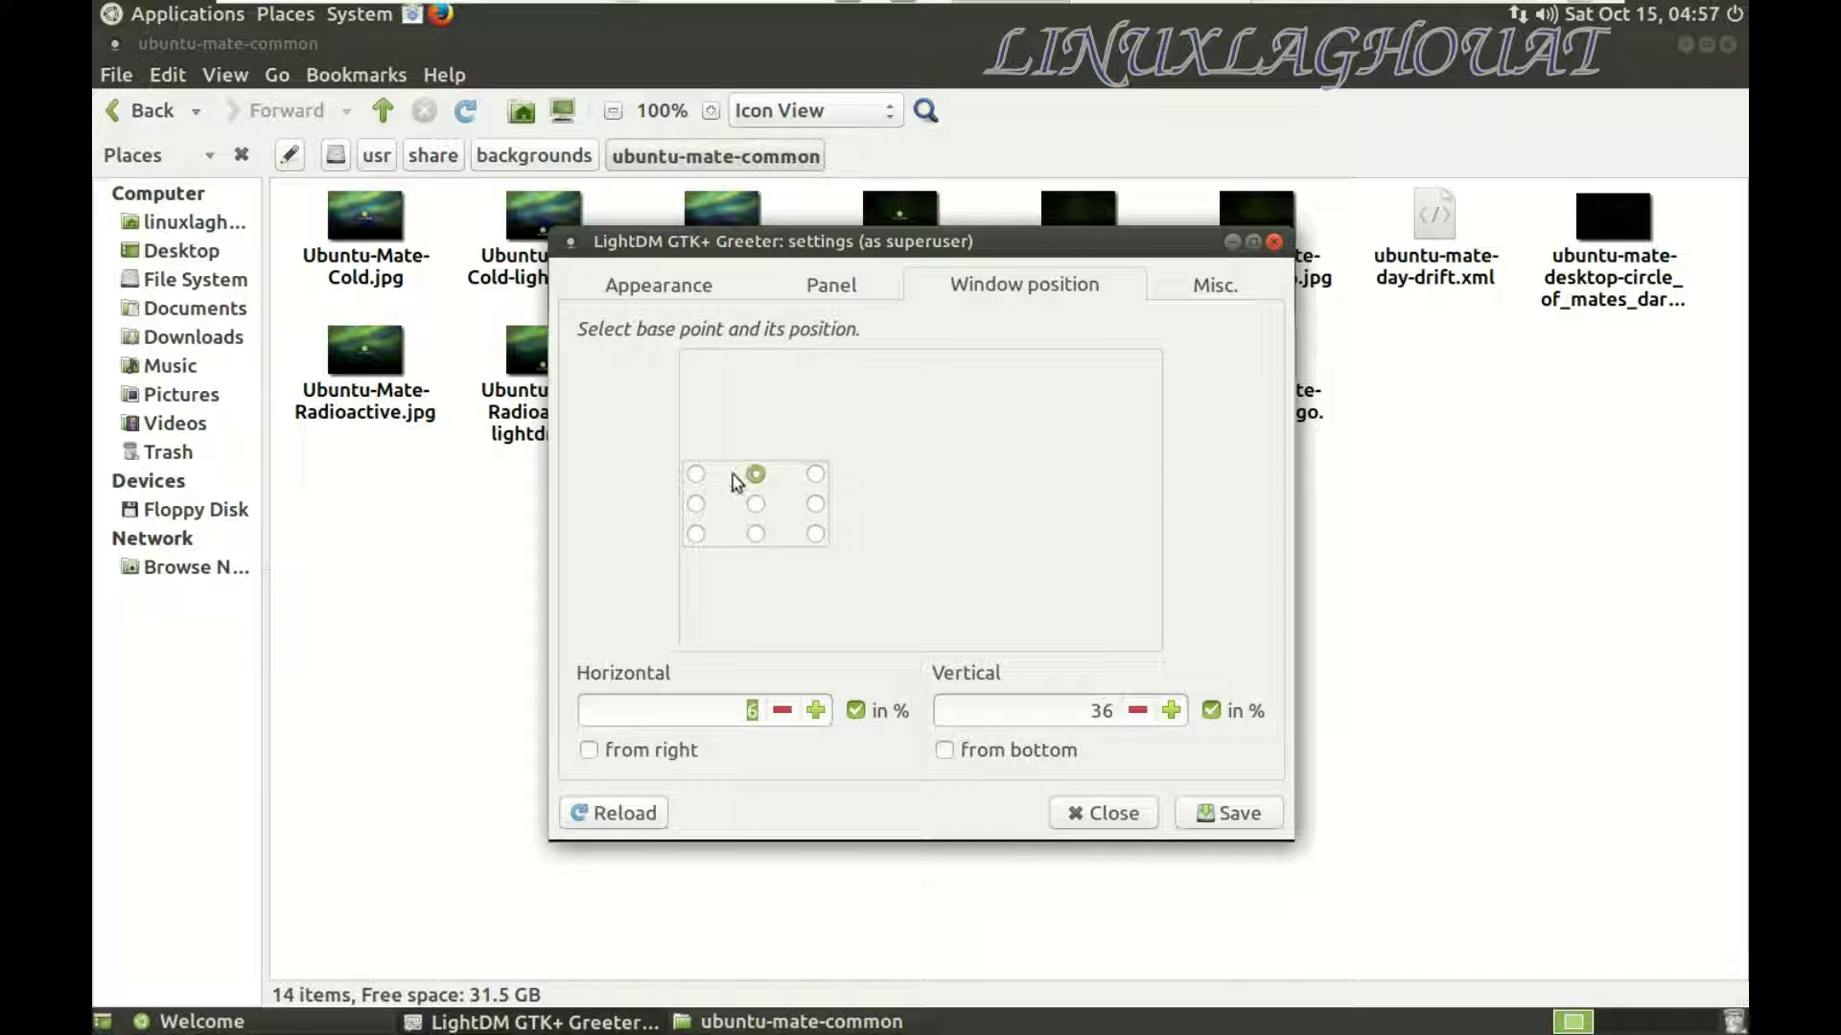
click(697, 474)
click(725, 504)
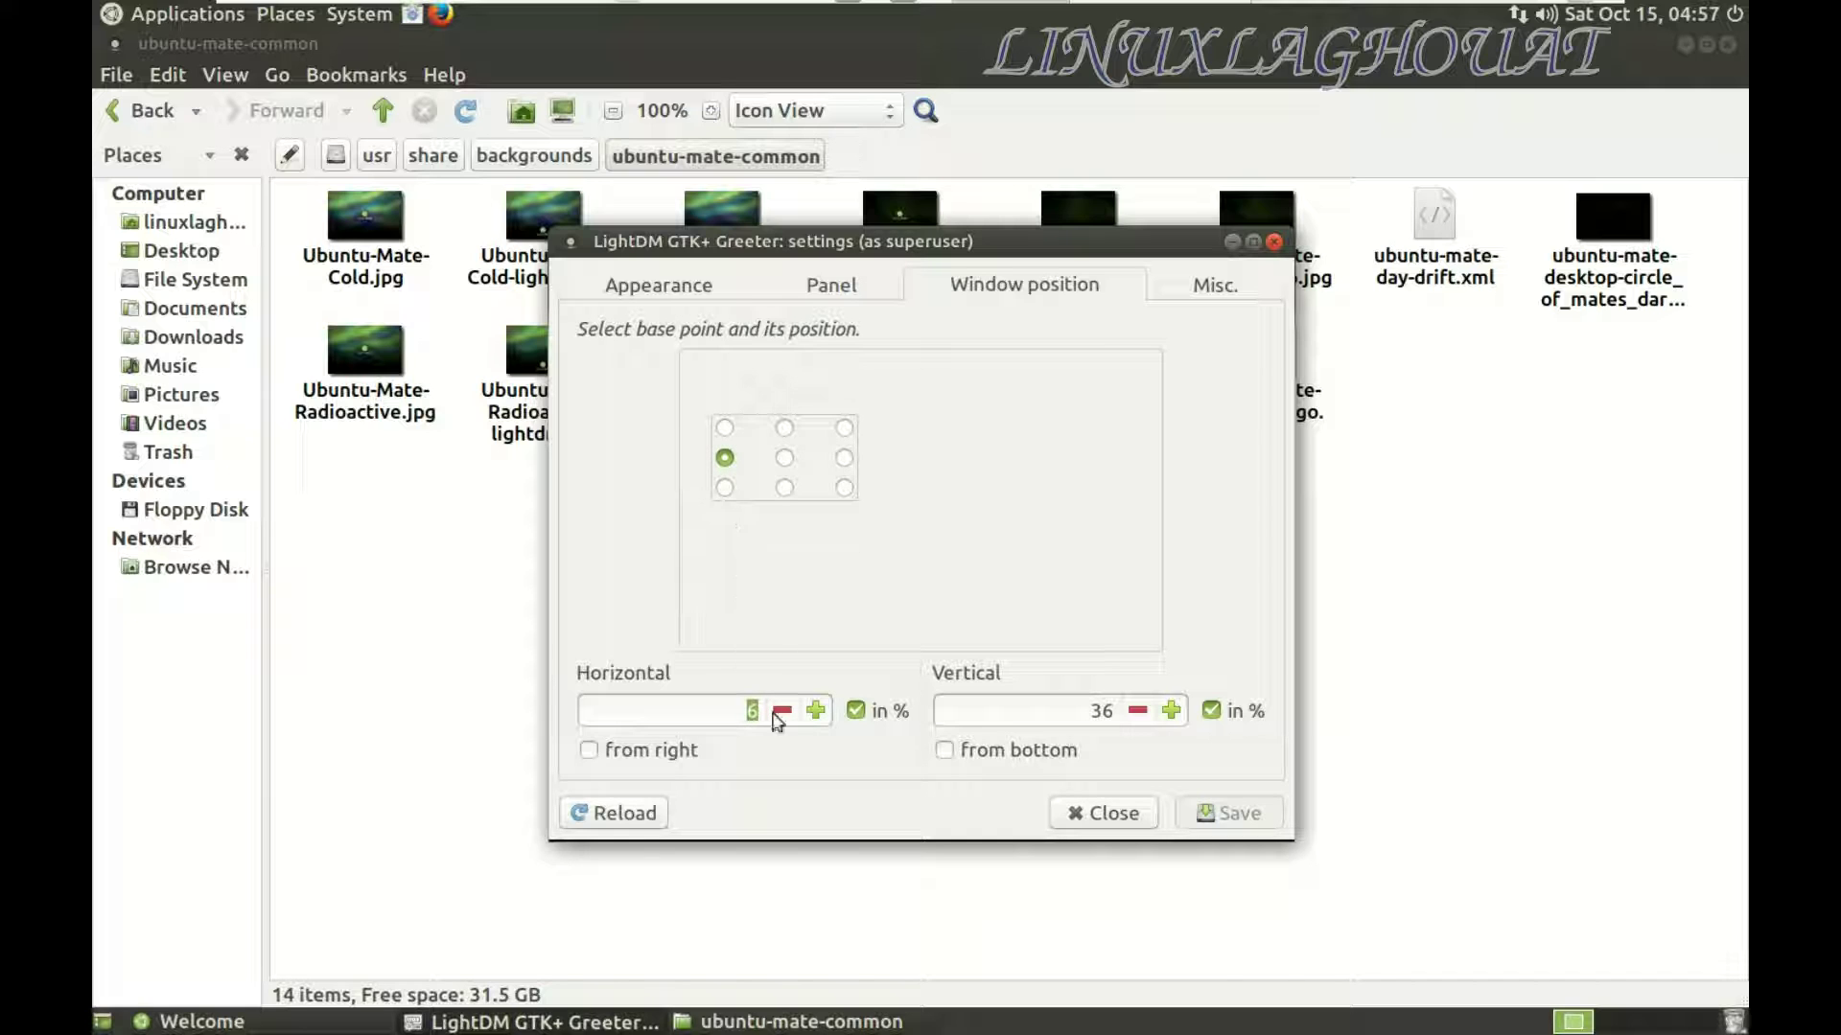
- Review the greeter's panel indicators and its accessibility and screen-blanking options, then return to the appearance settings
click(832, 286)
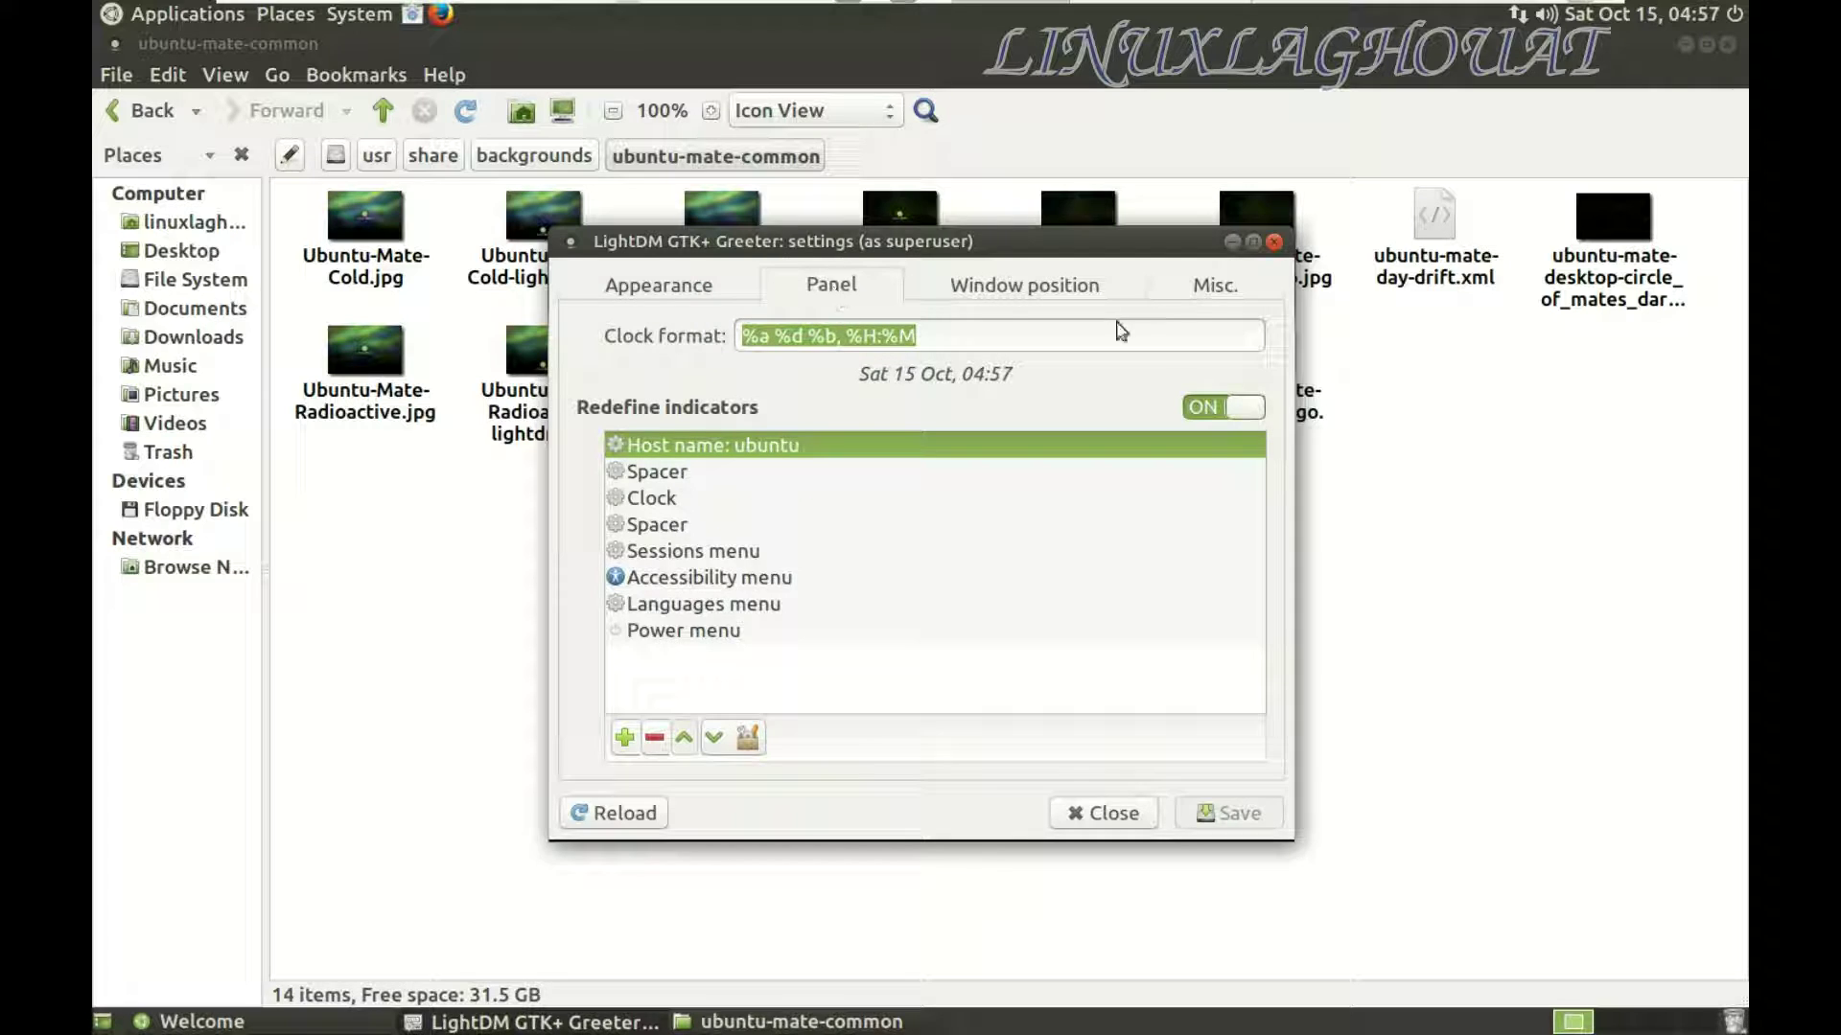
click(1213, 286)
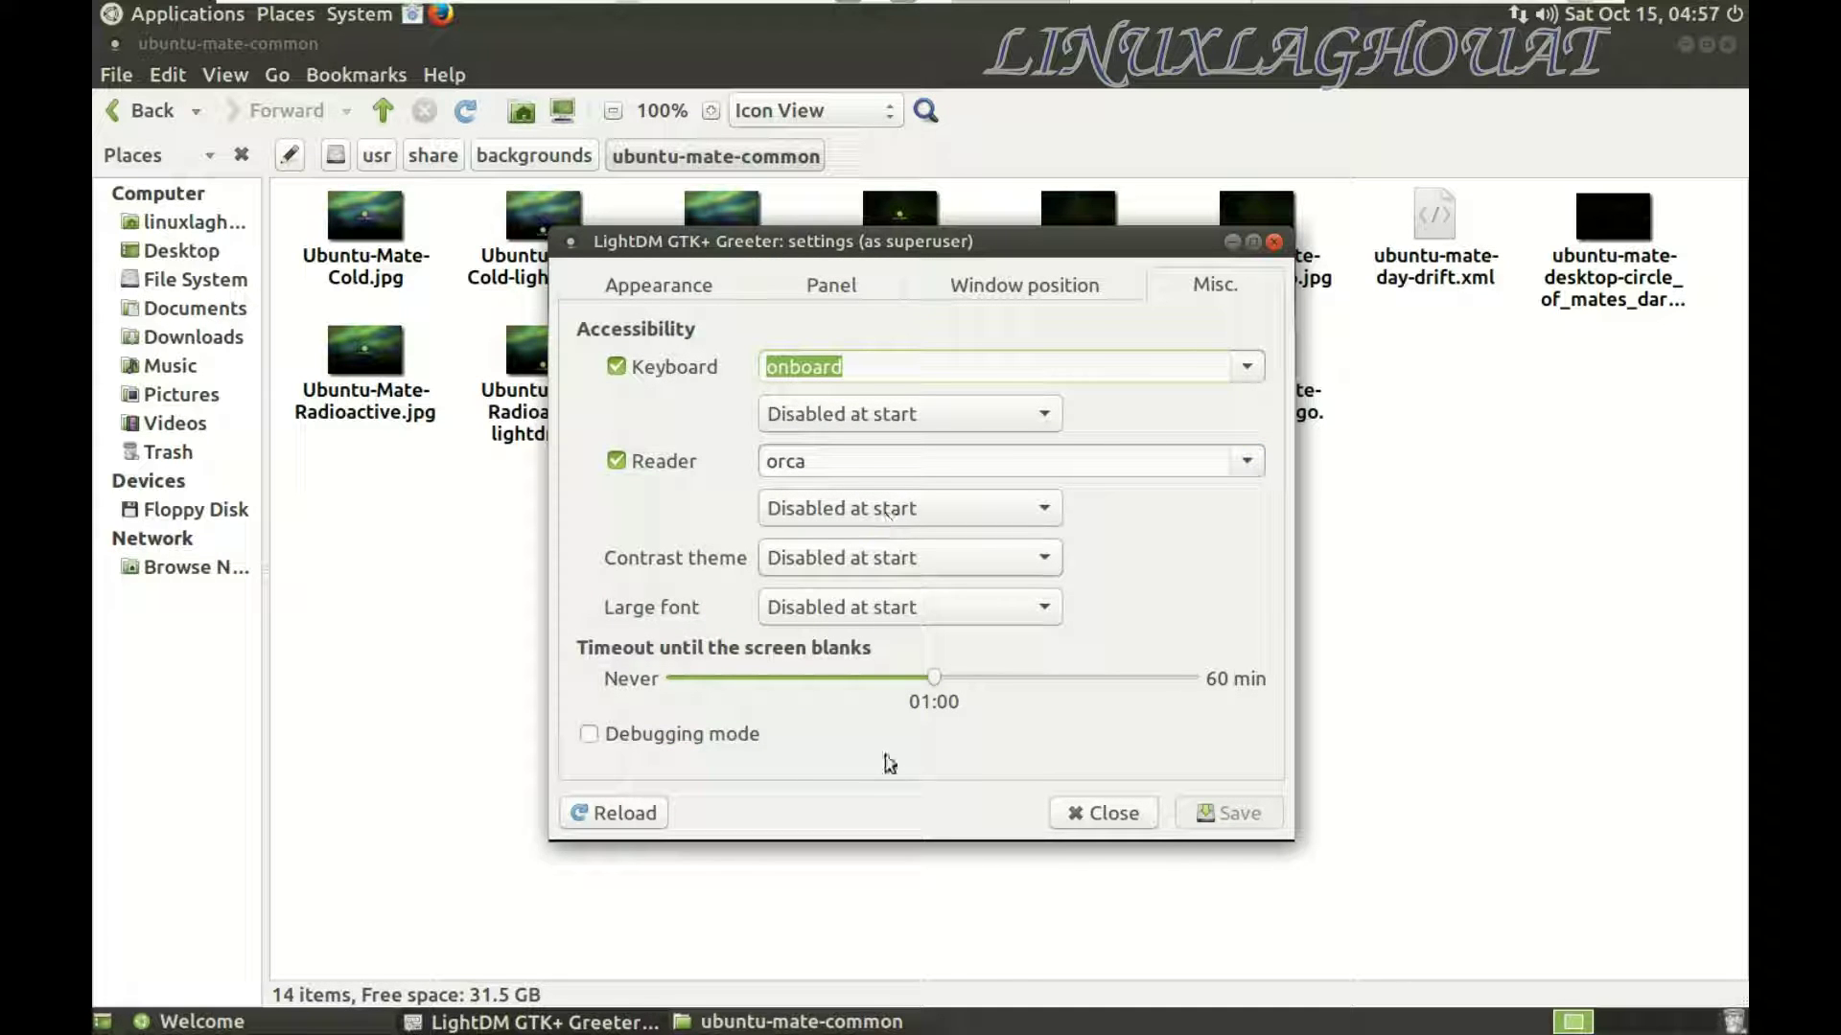
click(856, 300)
click(659, 285)
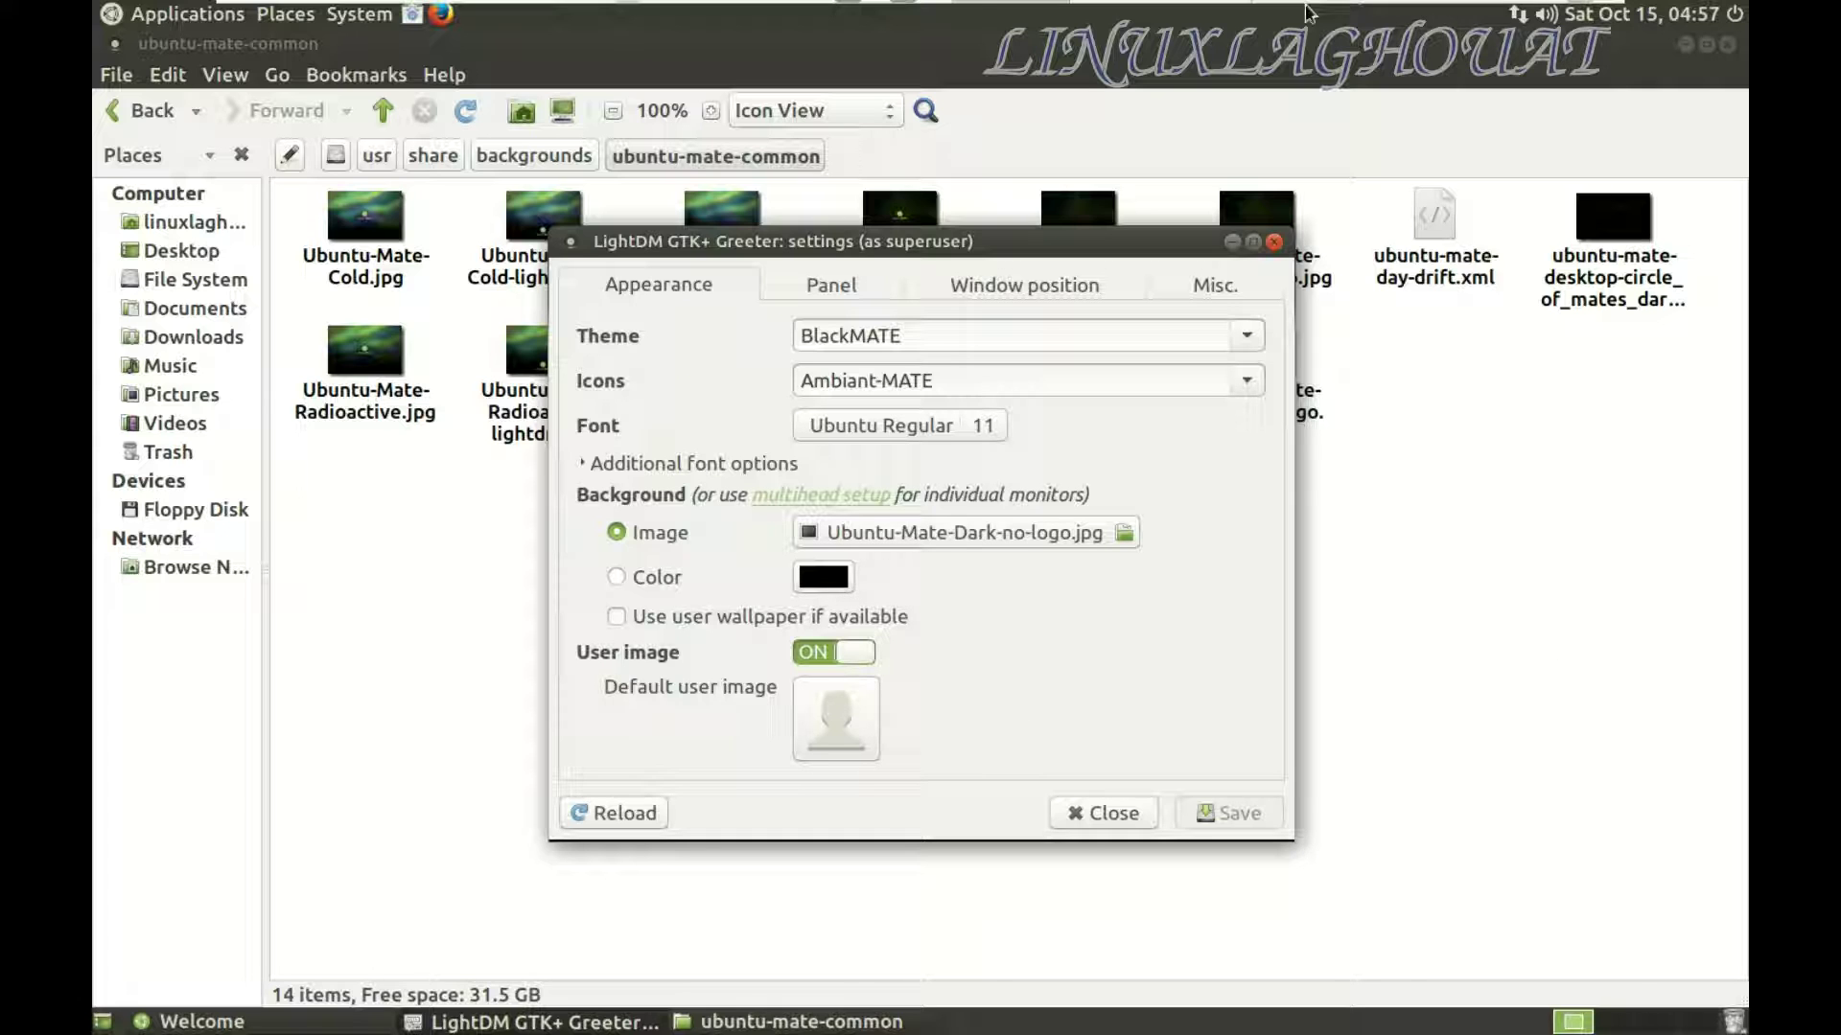
- Restart the virtual machine and log back in with the account password
mouse_move(901, 12)
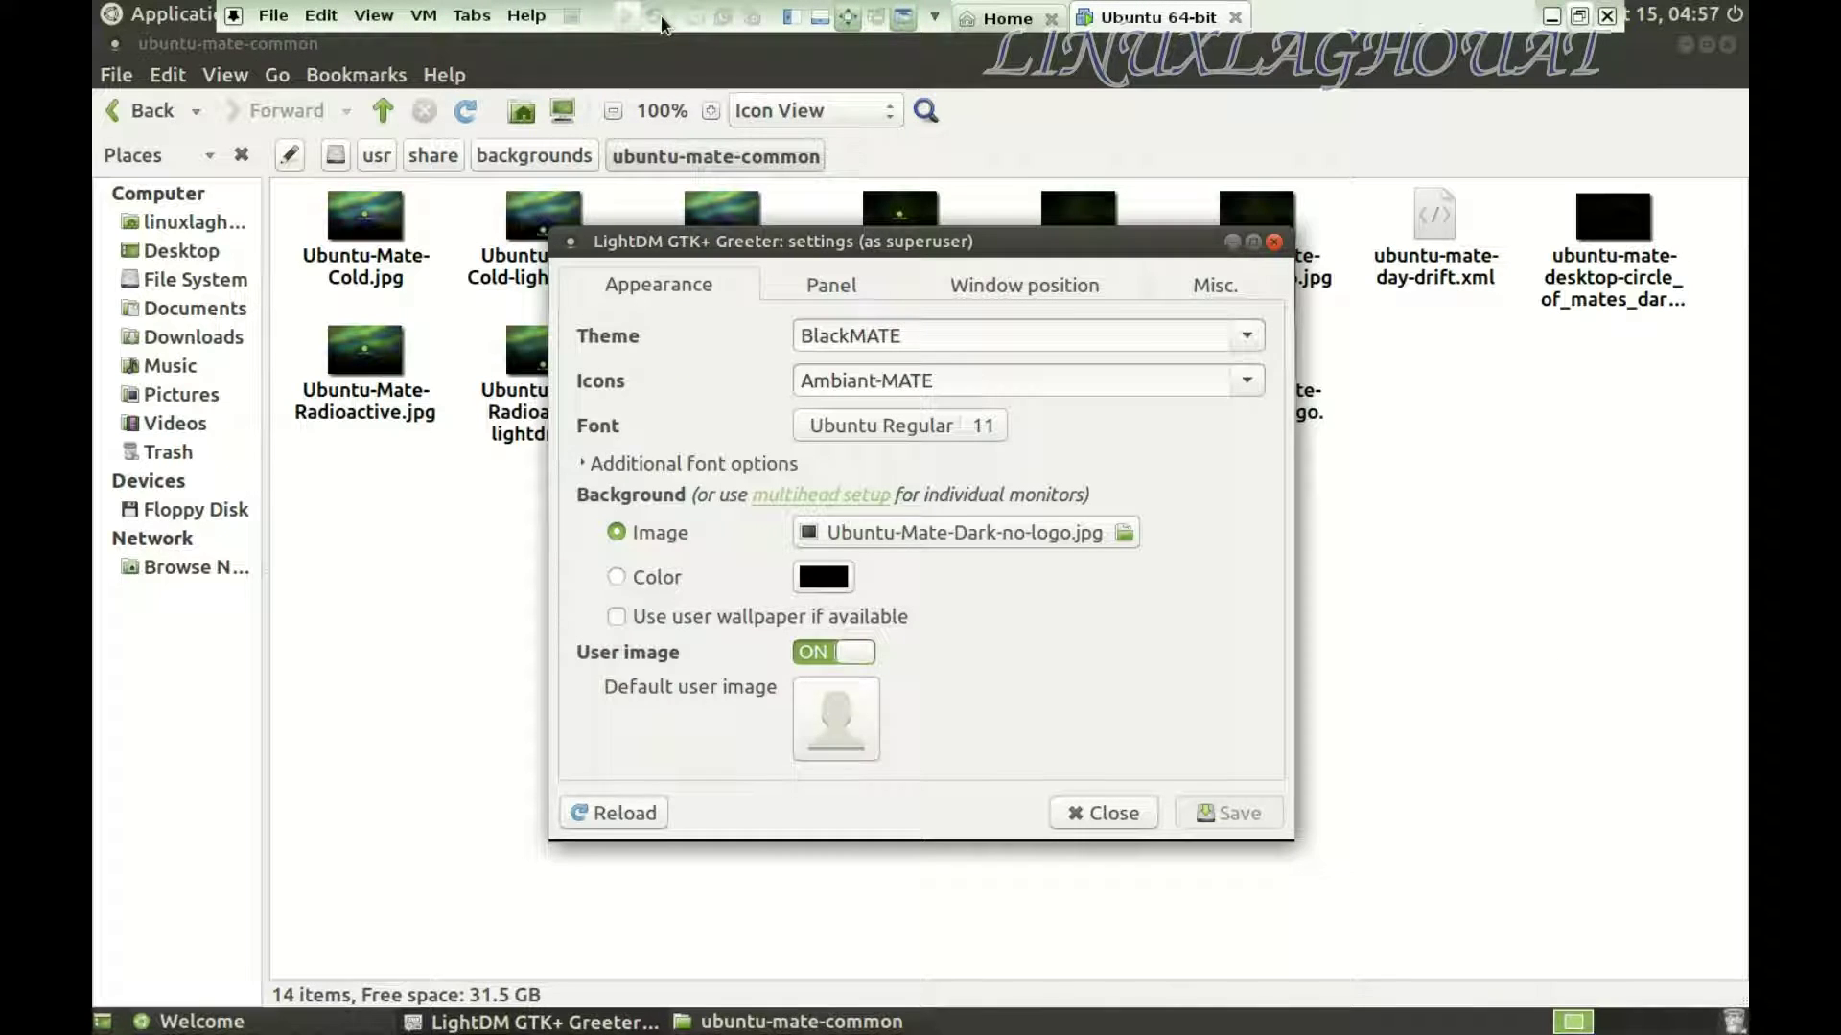
click(662, 24)
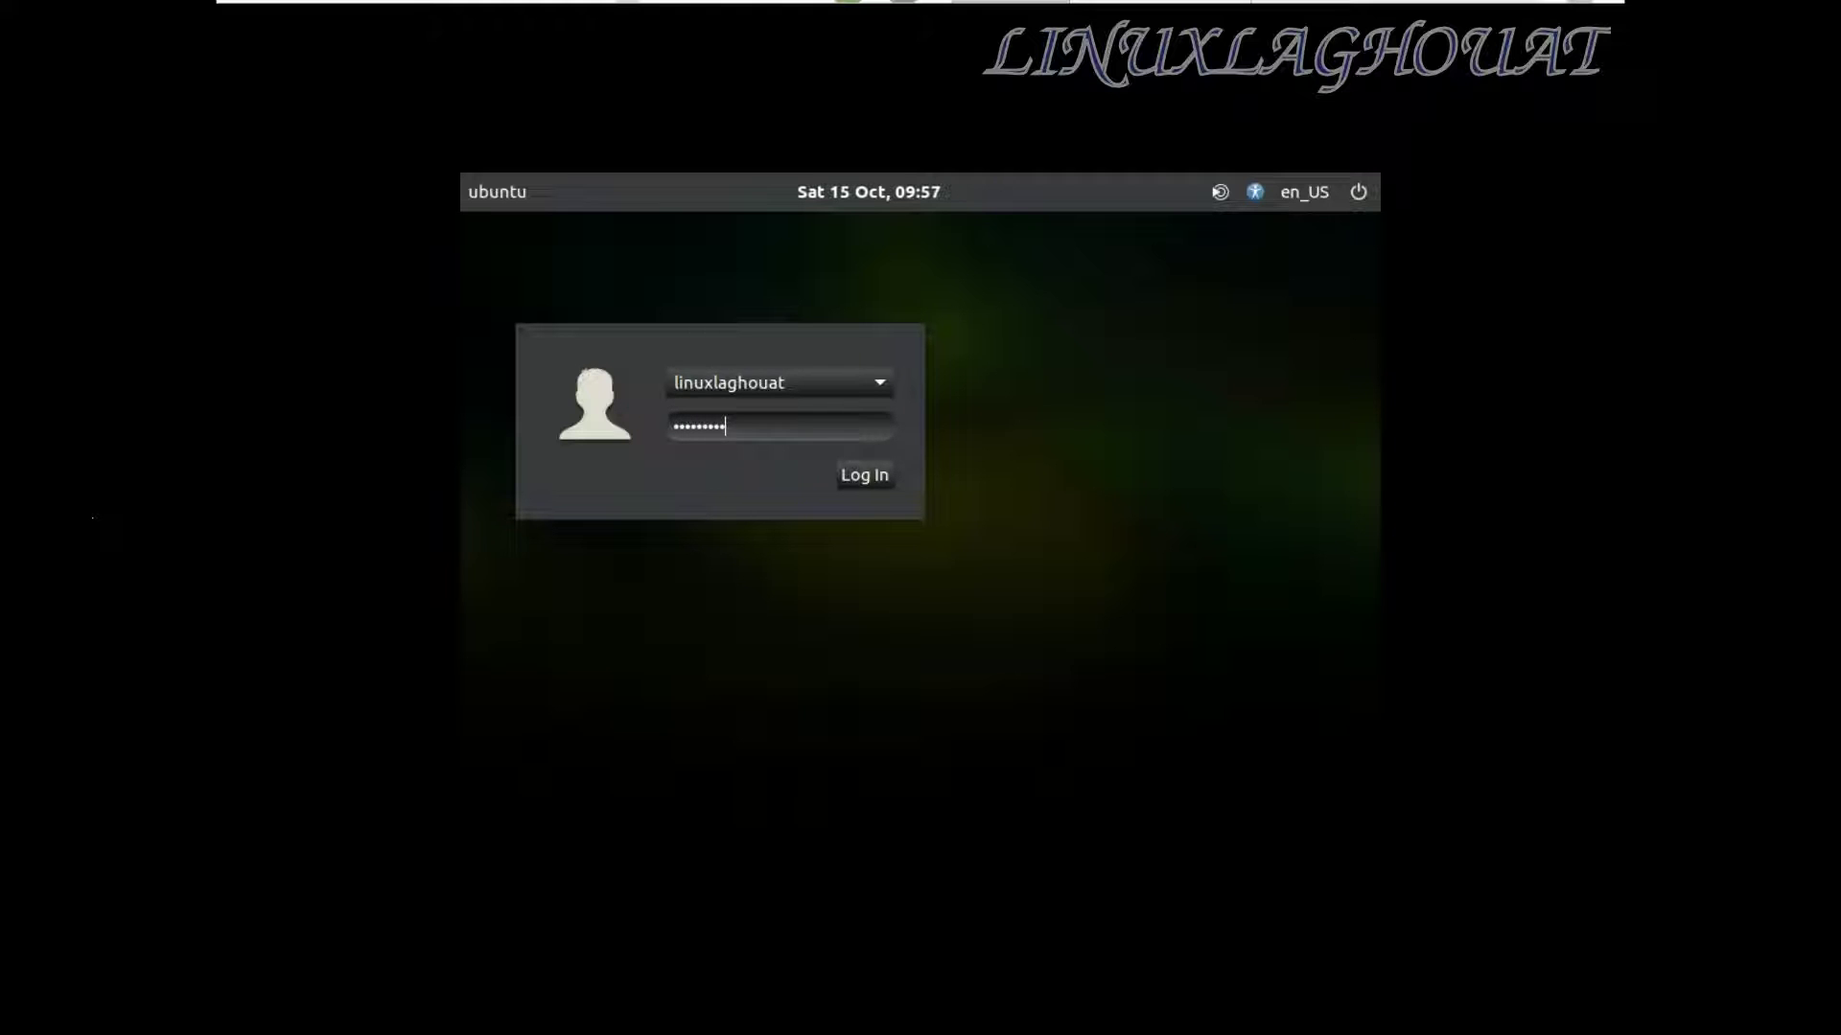
key(Return)
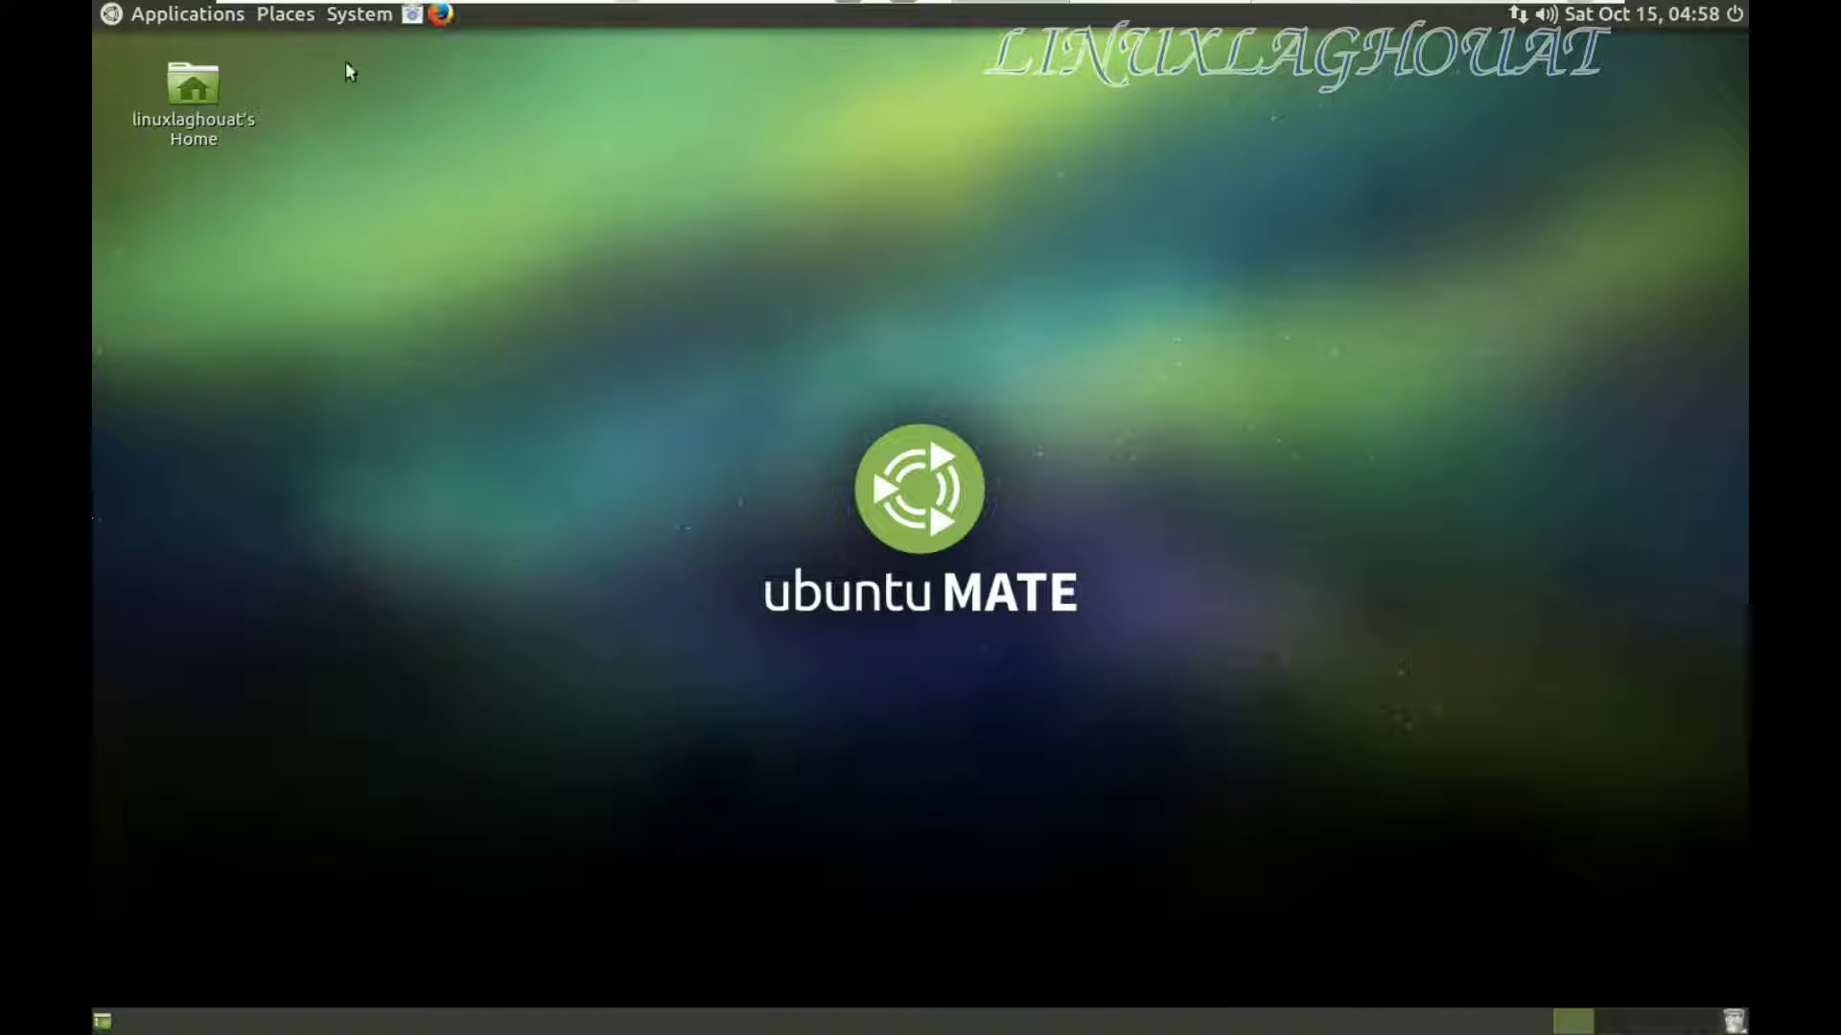
- Check the Pictures folder in the home directory for images and close the file manager
double_click(207, 121)
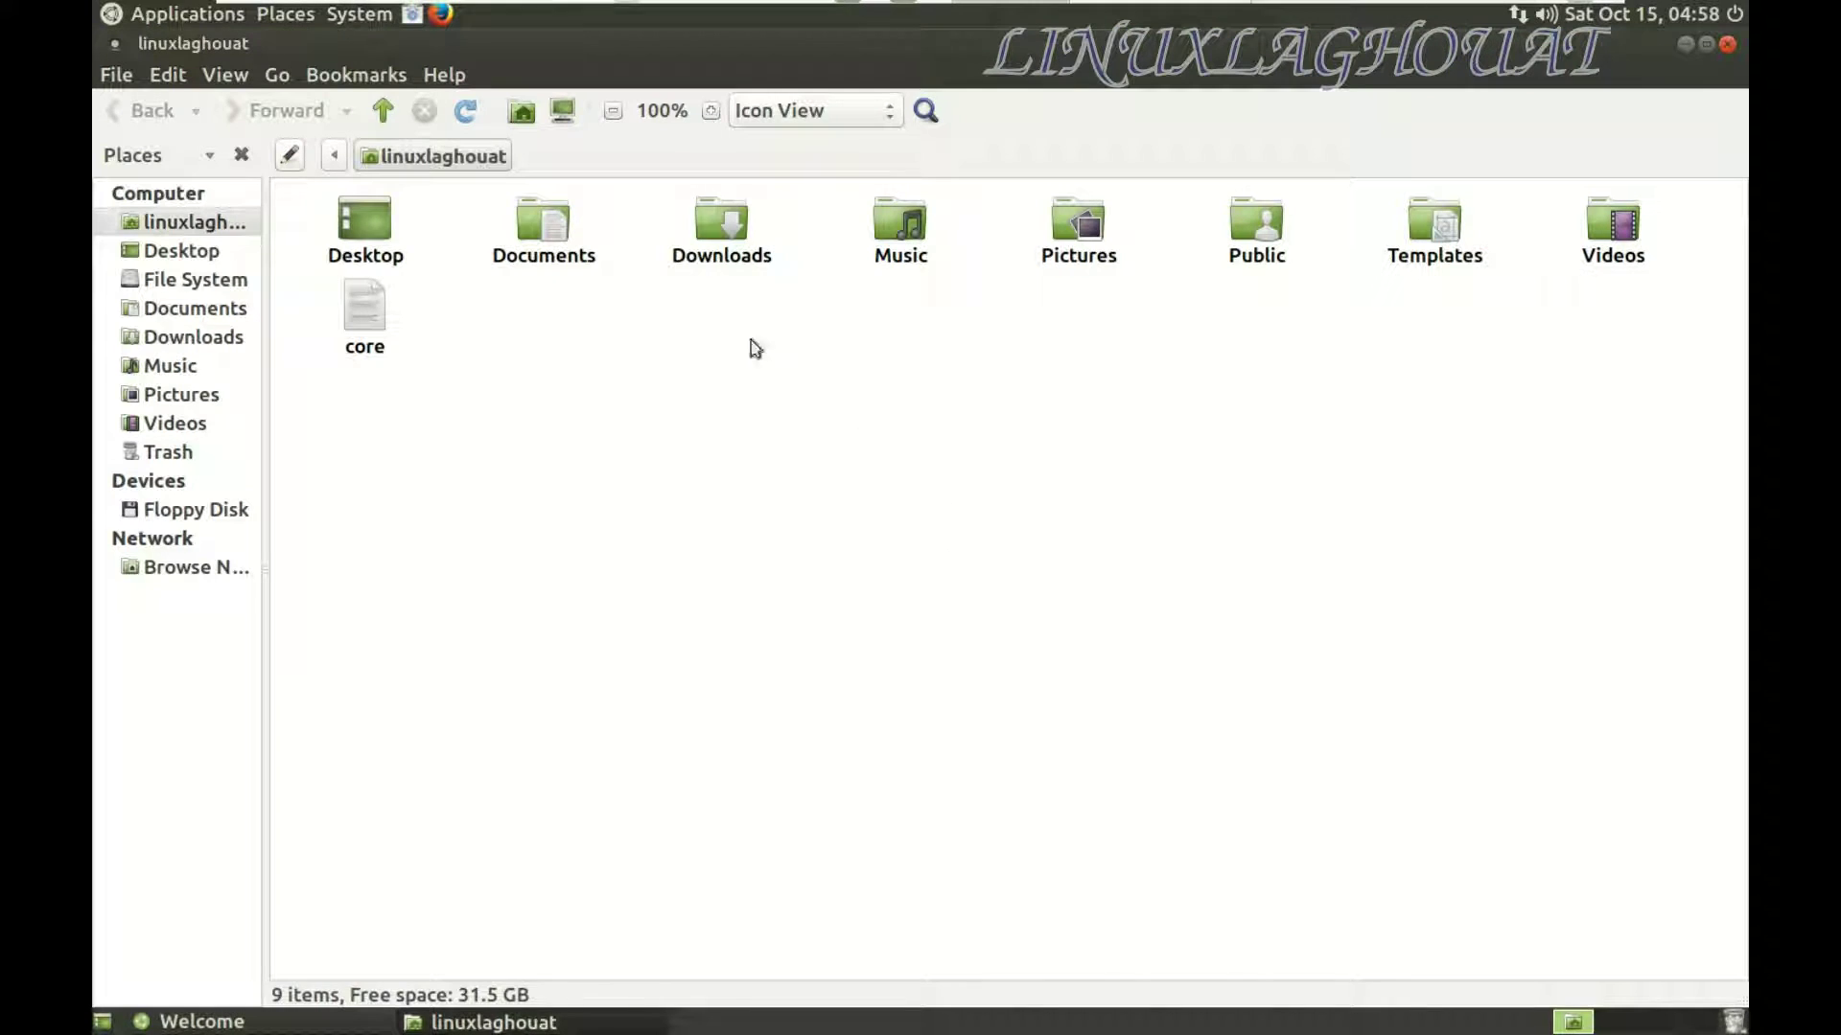
double_click(1079, 257)
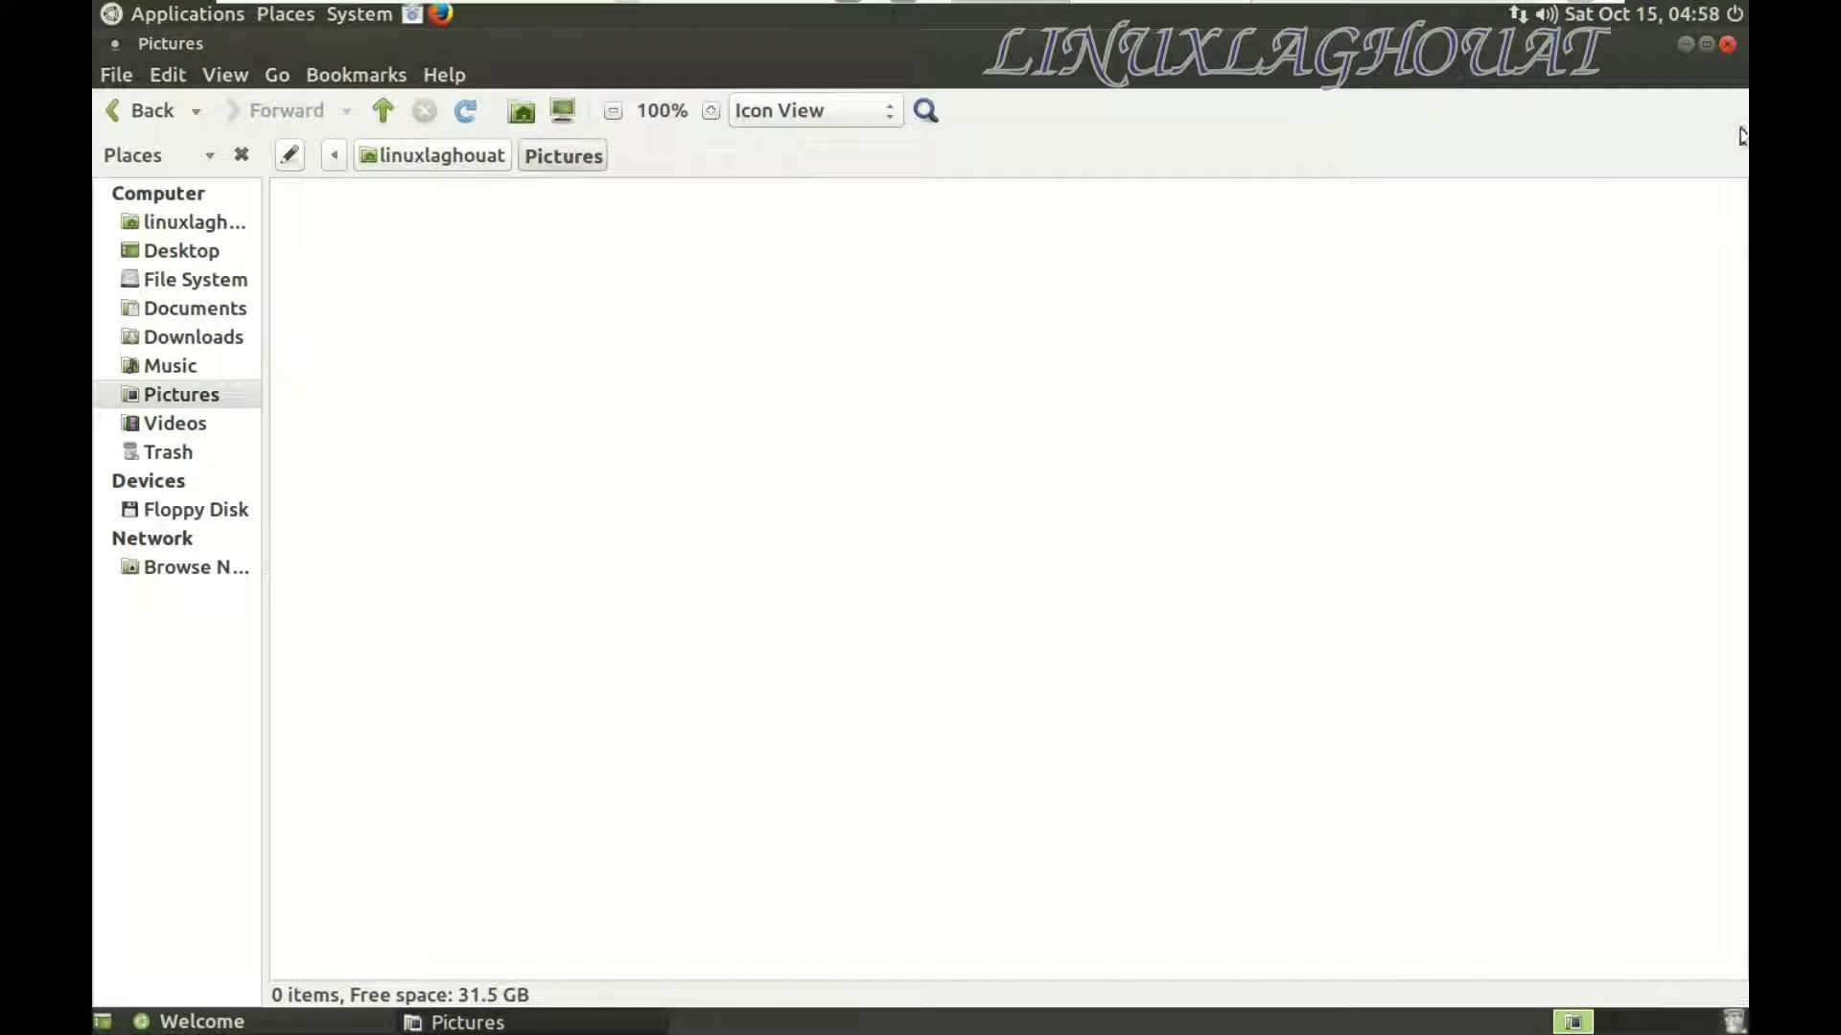
click(1726, 44)
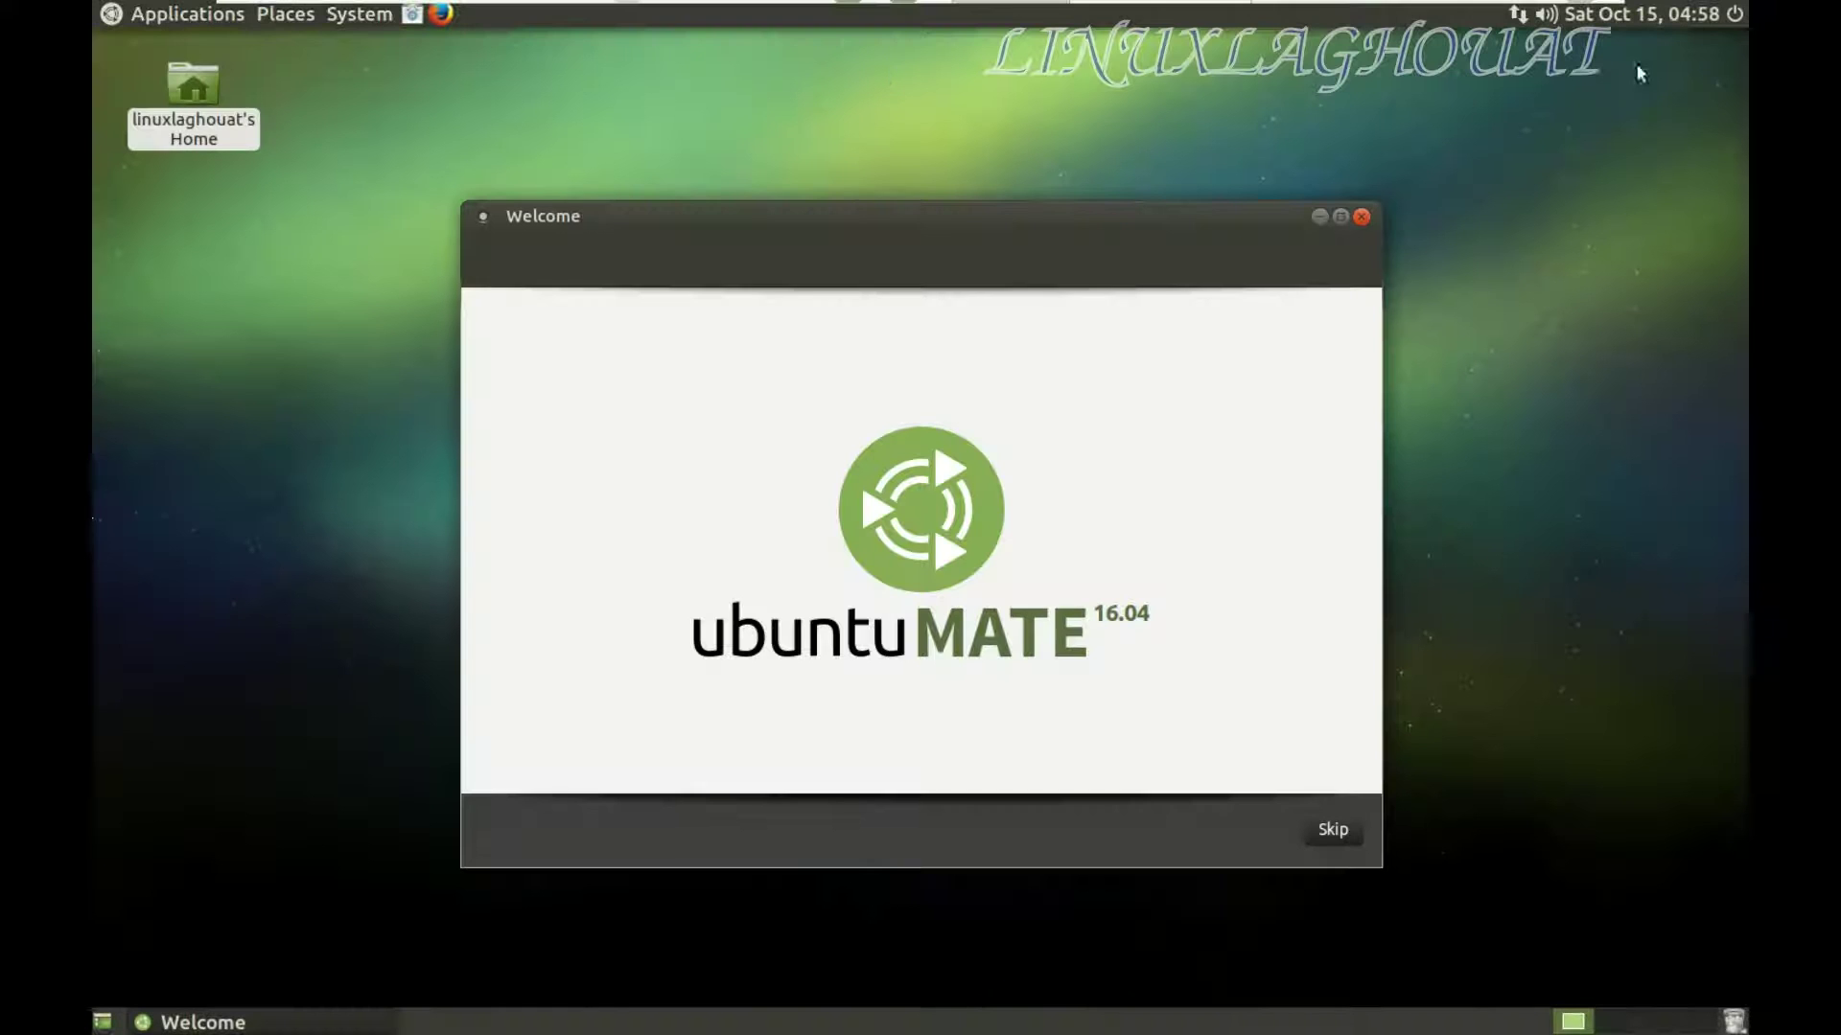
- Open the LightDM GTK+ Greeter settings and authenticate with the account password
click(360, 14)
mouse_move(461, 47)
click(706, 44)
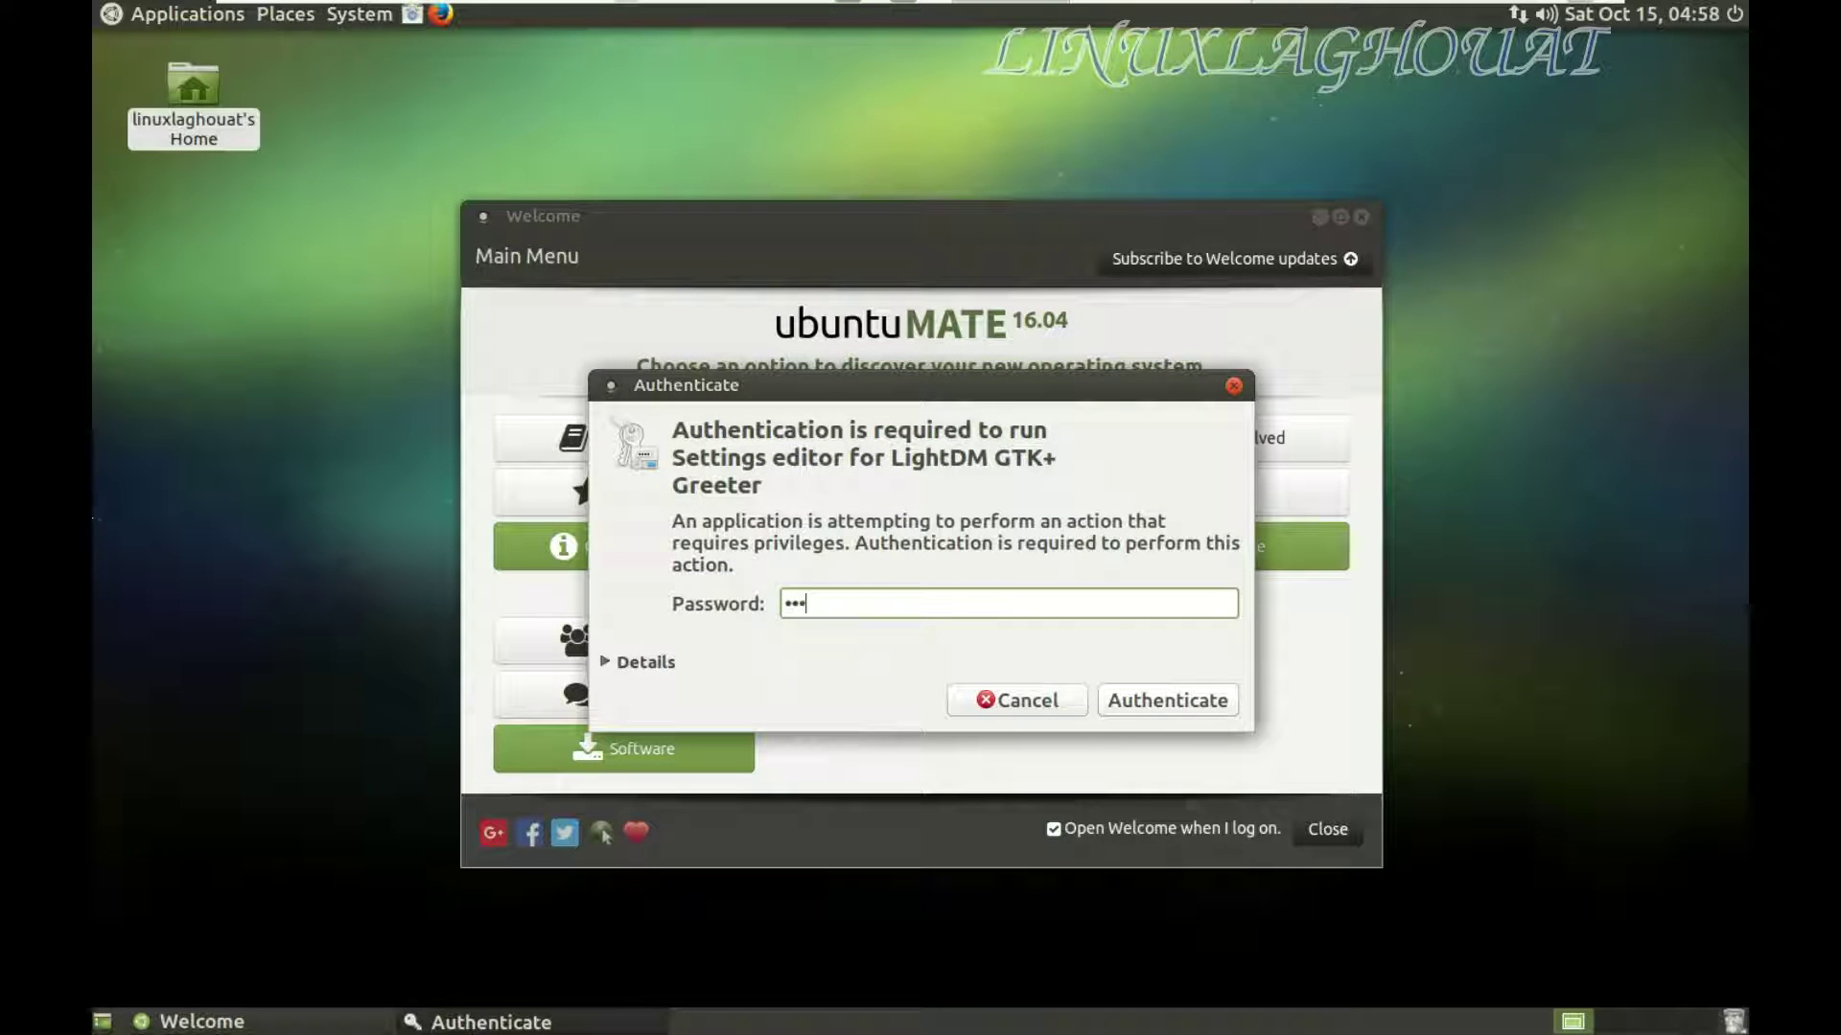
key(Return)
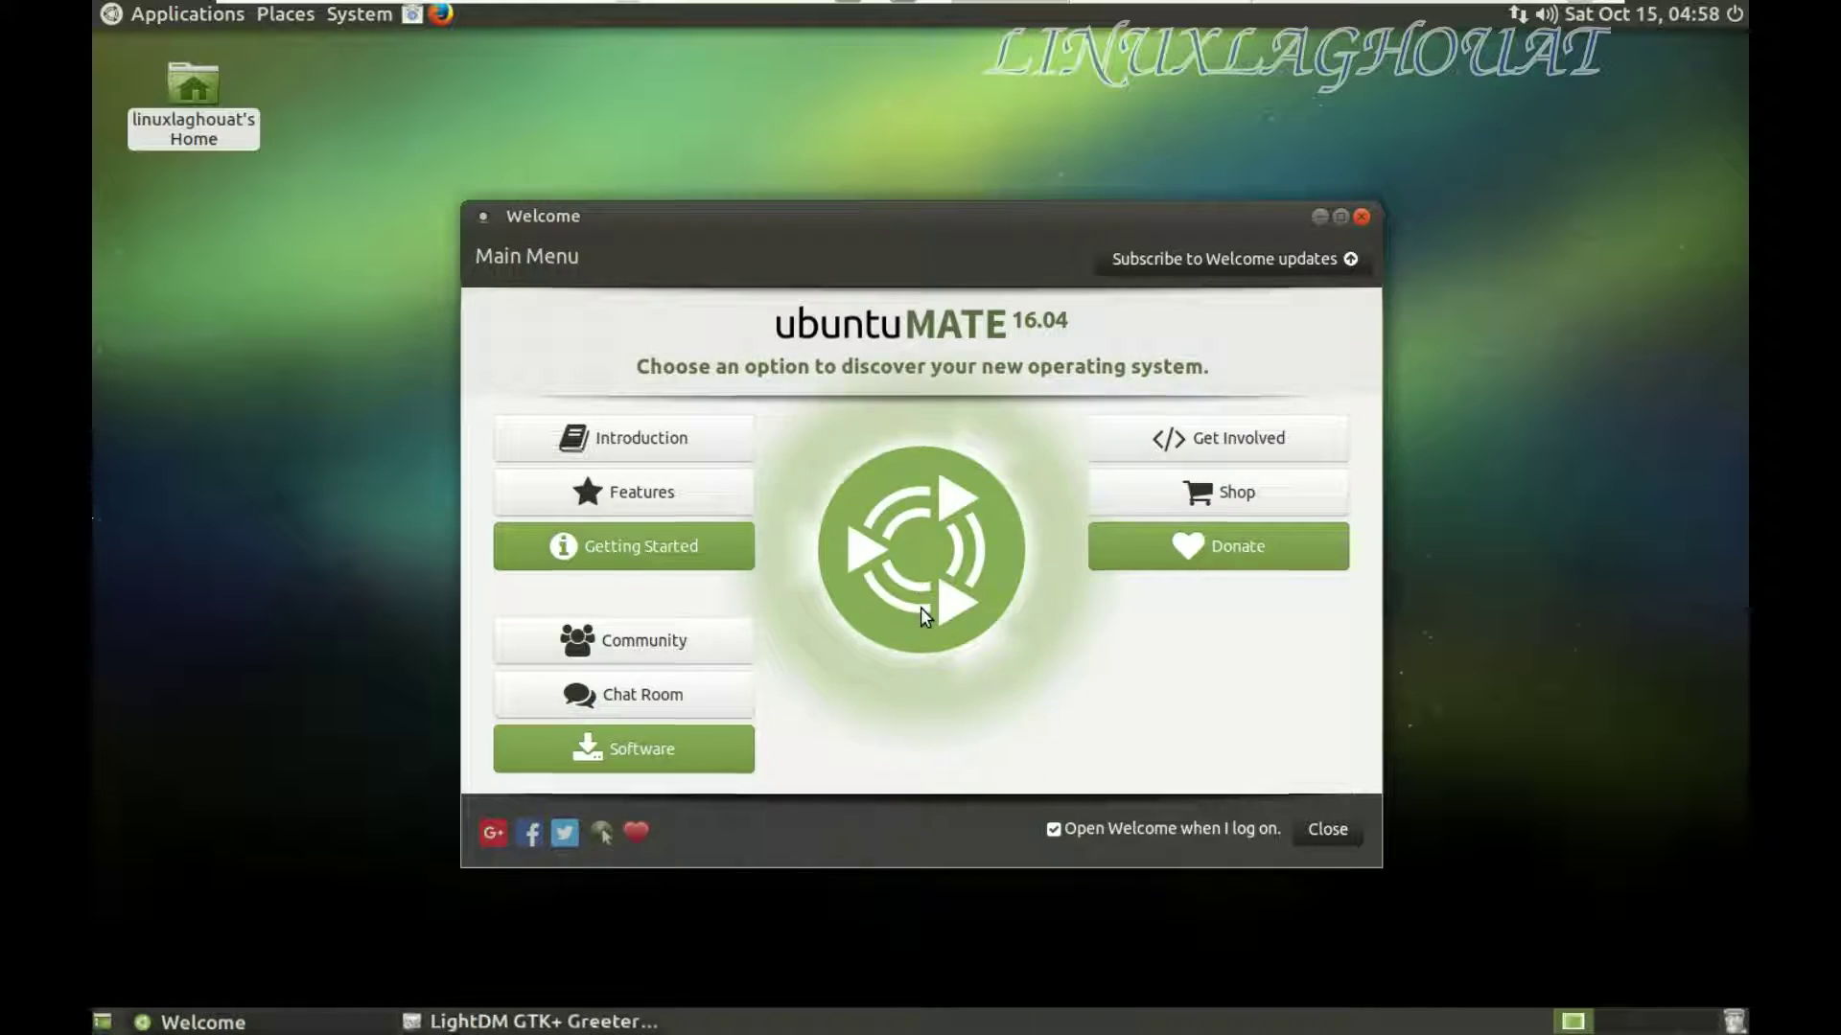
- Open the file chooser for the greeter's background image and browse from the computer's root to the user's Pictures folder under home
click(924, 546)
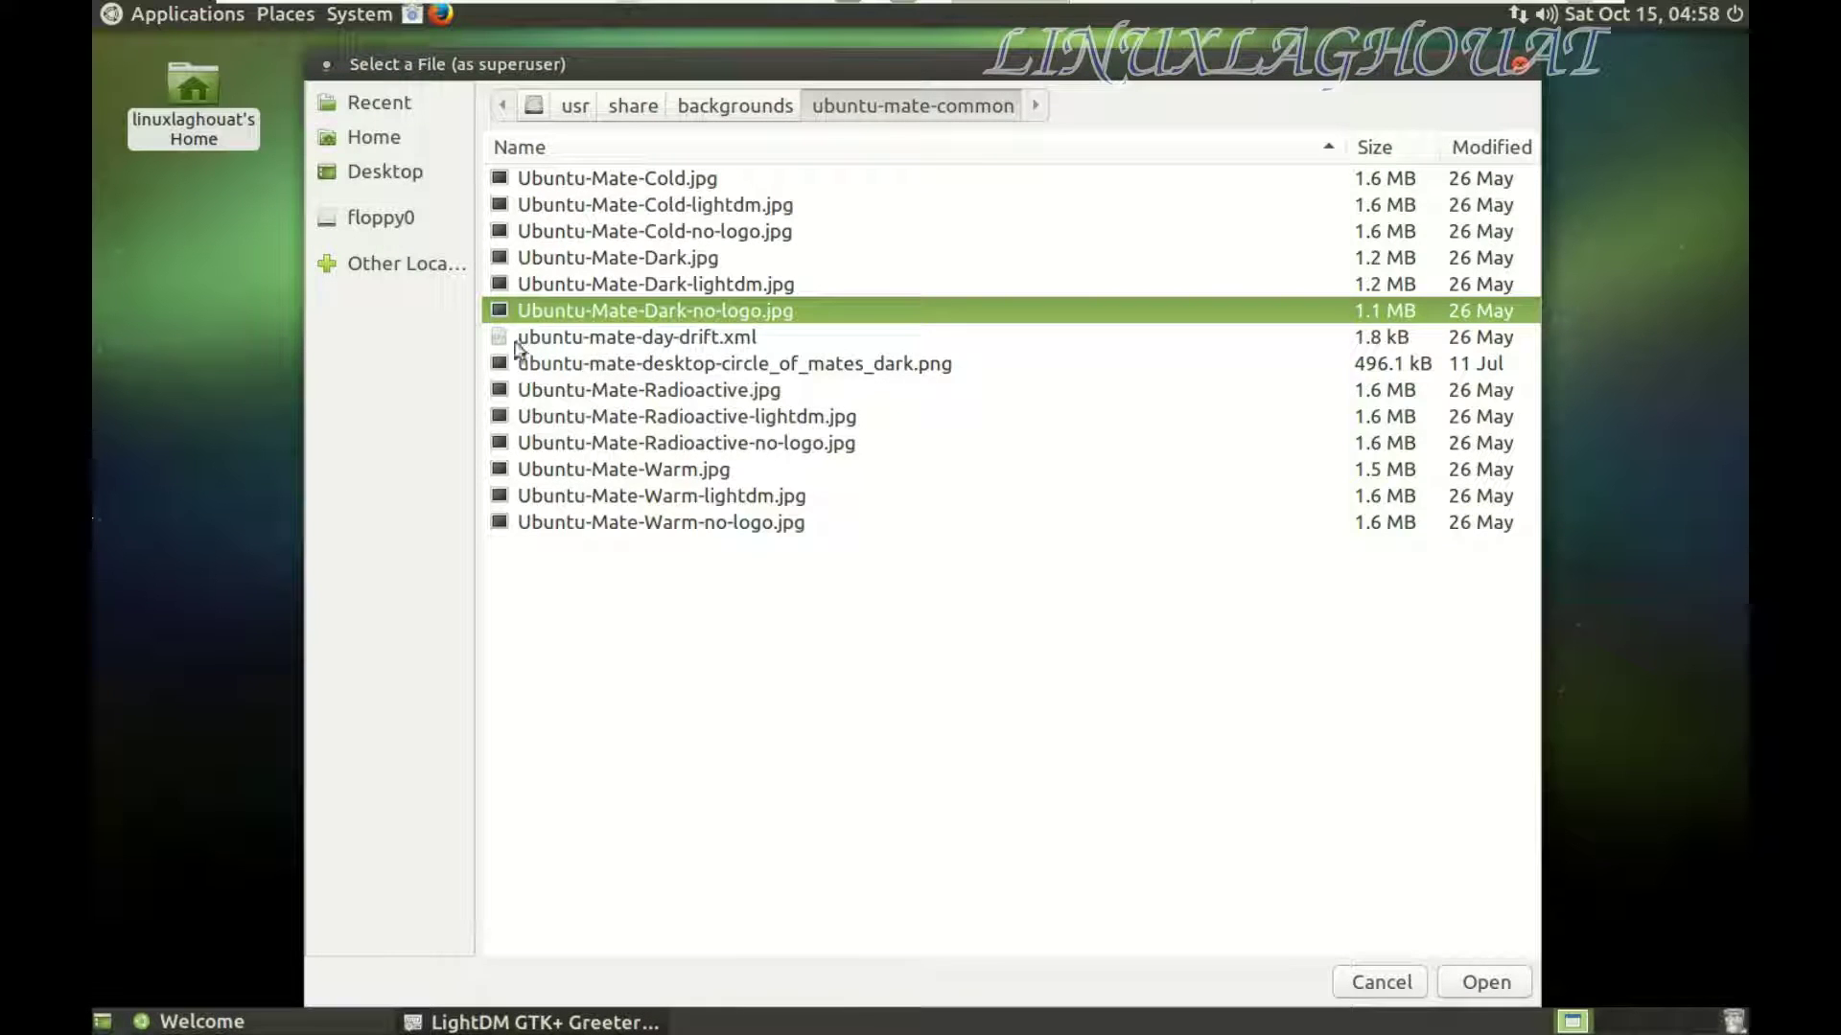
click(387, 143)
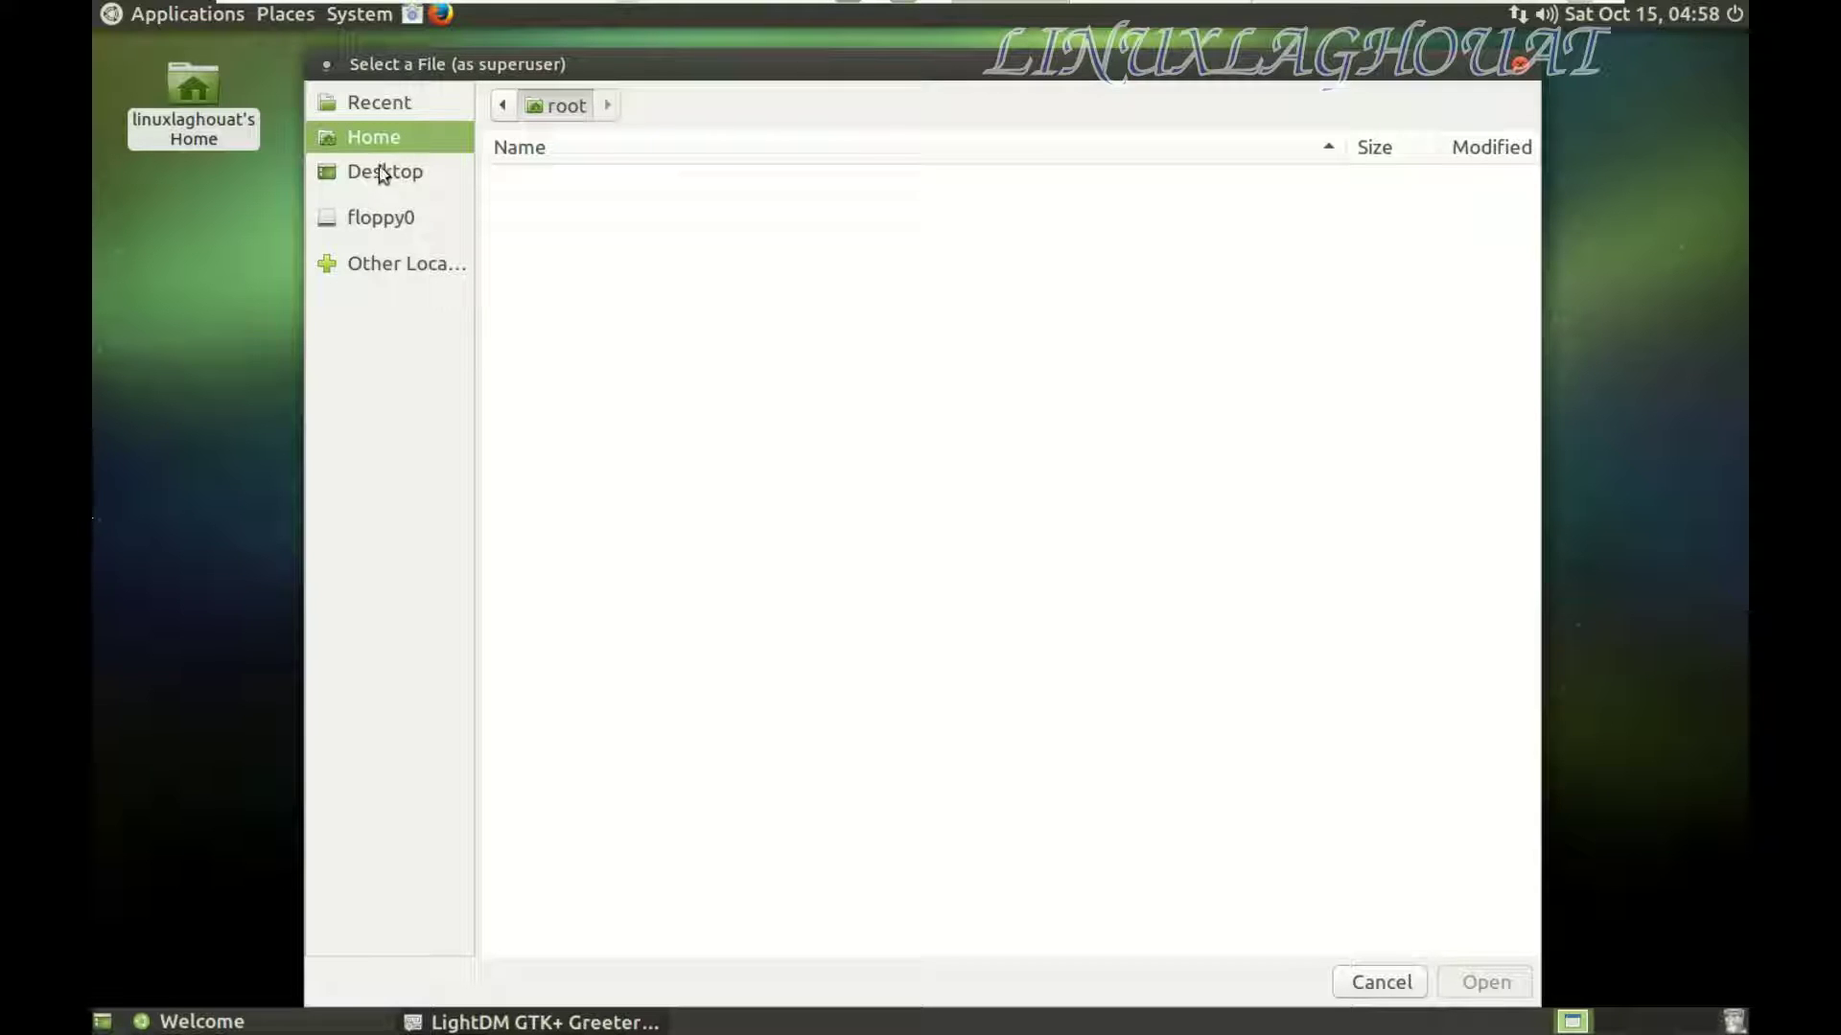
click(390, 268)
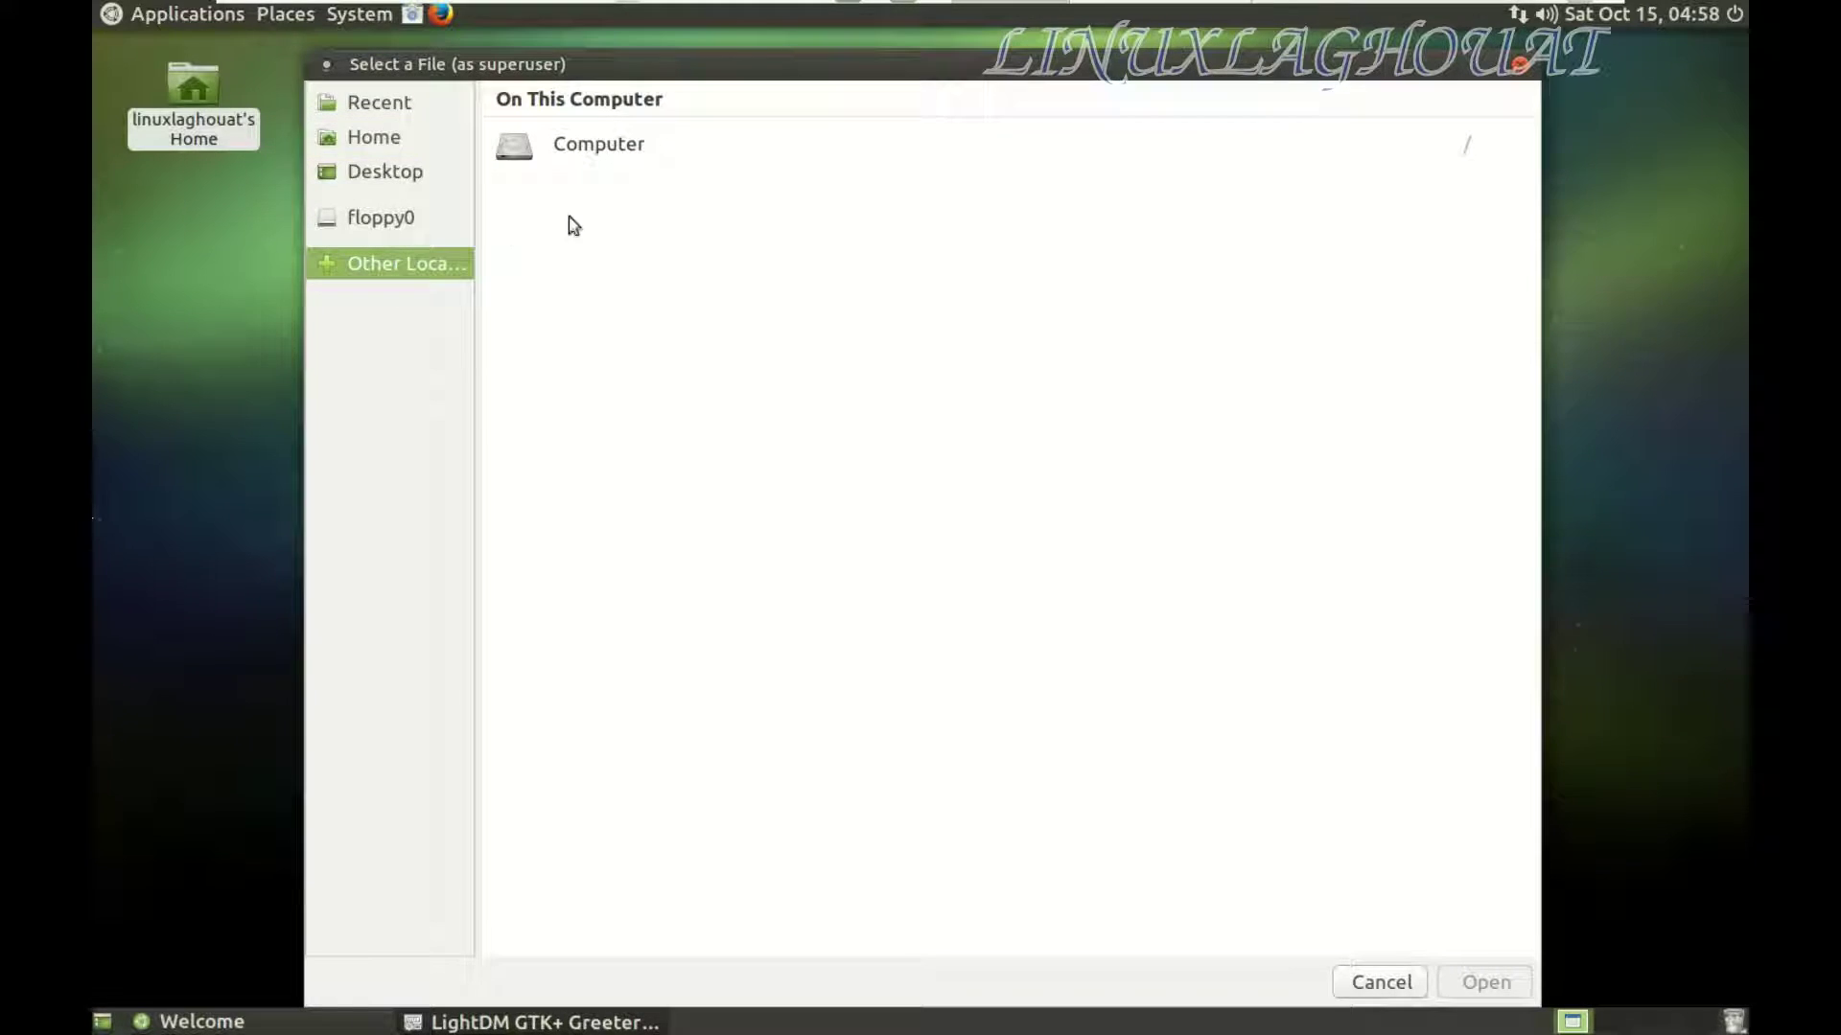
click(588, 156)
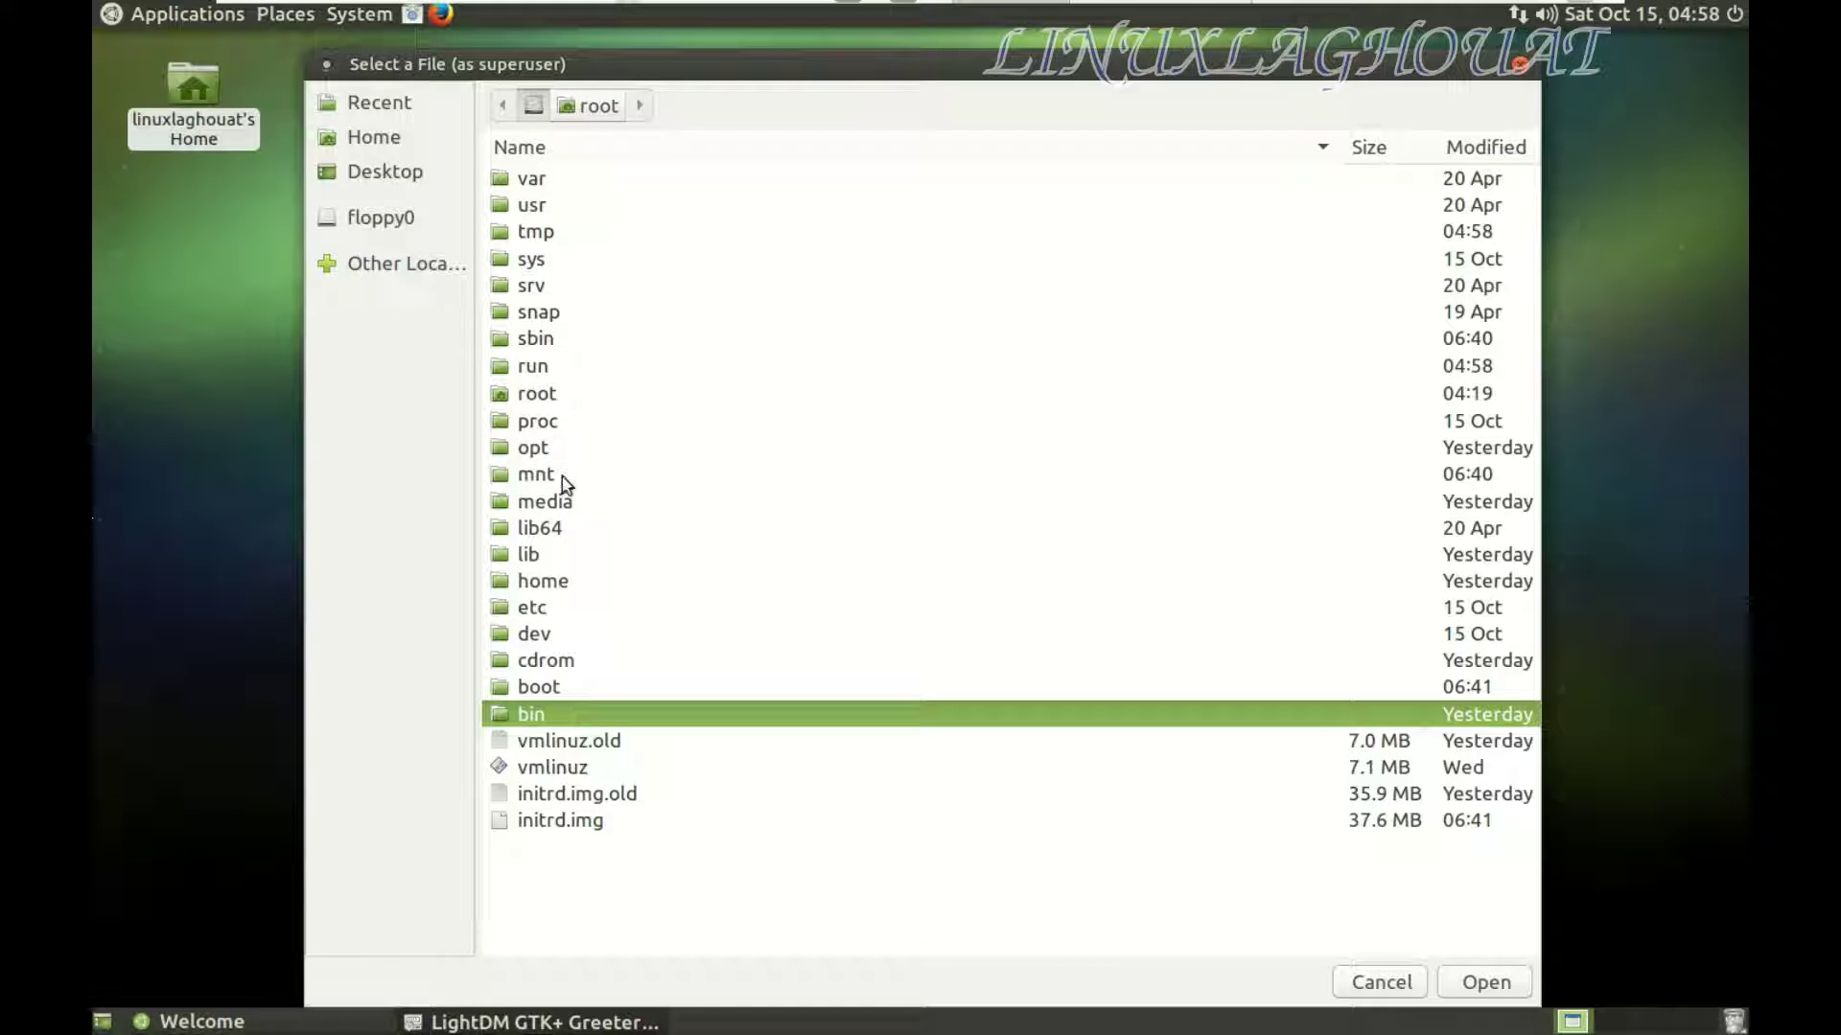
double_click(559, 582)
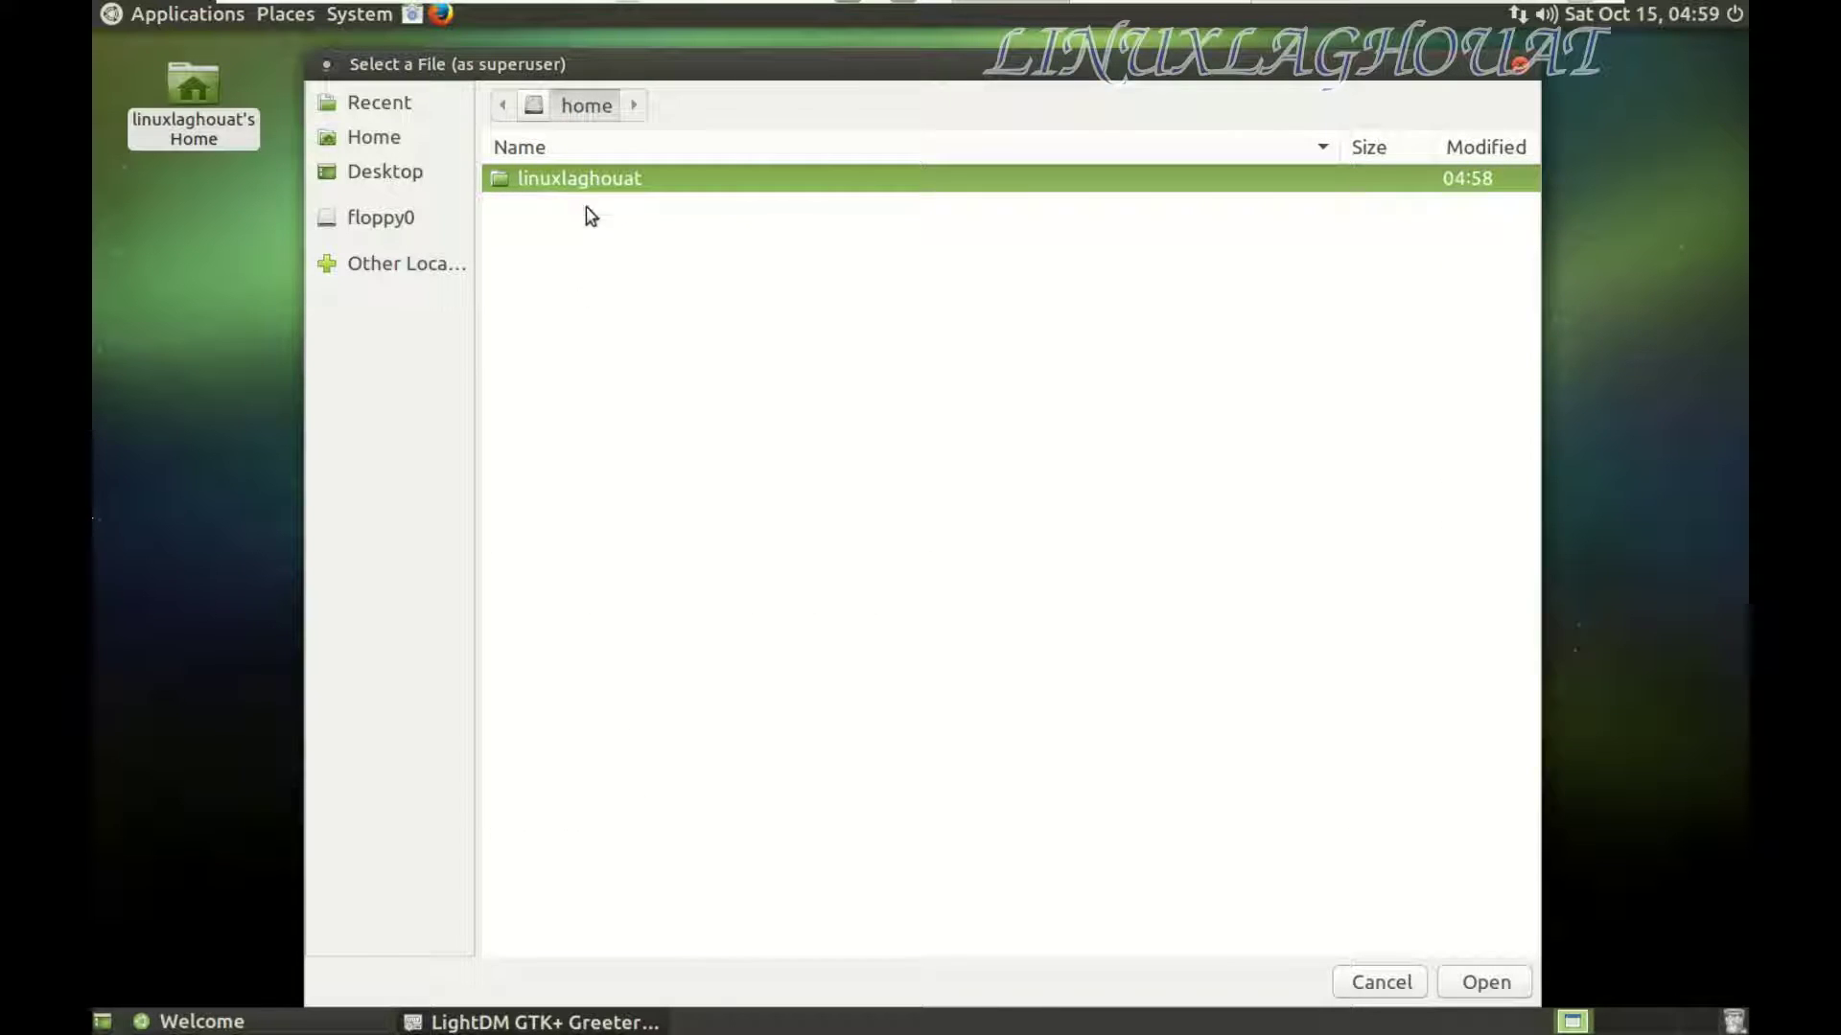
double_click(590, 180)
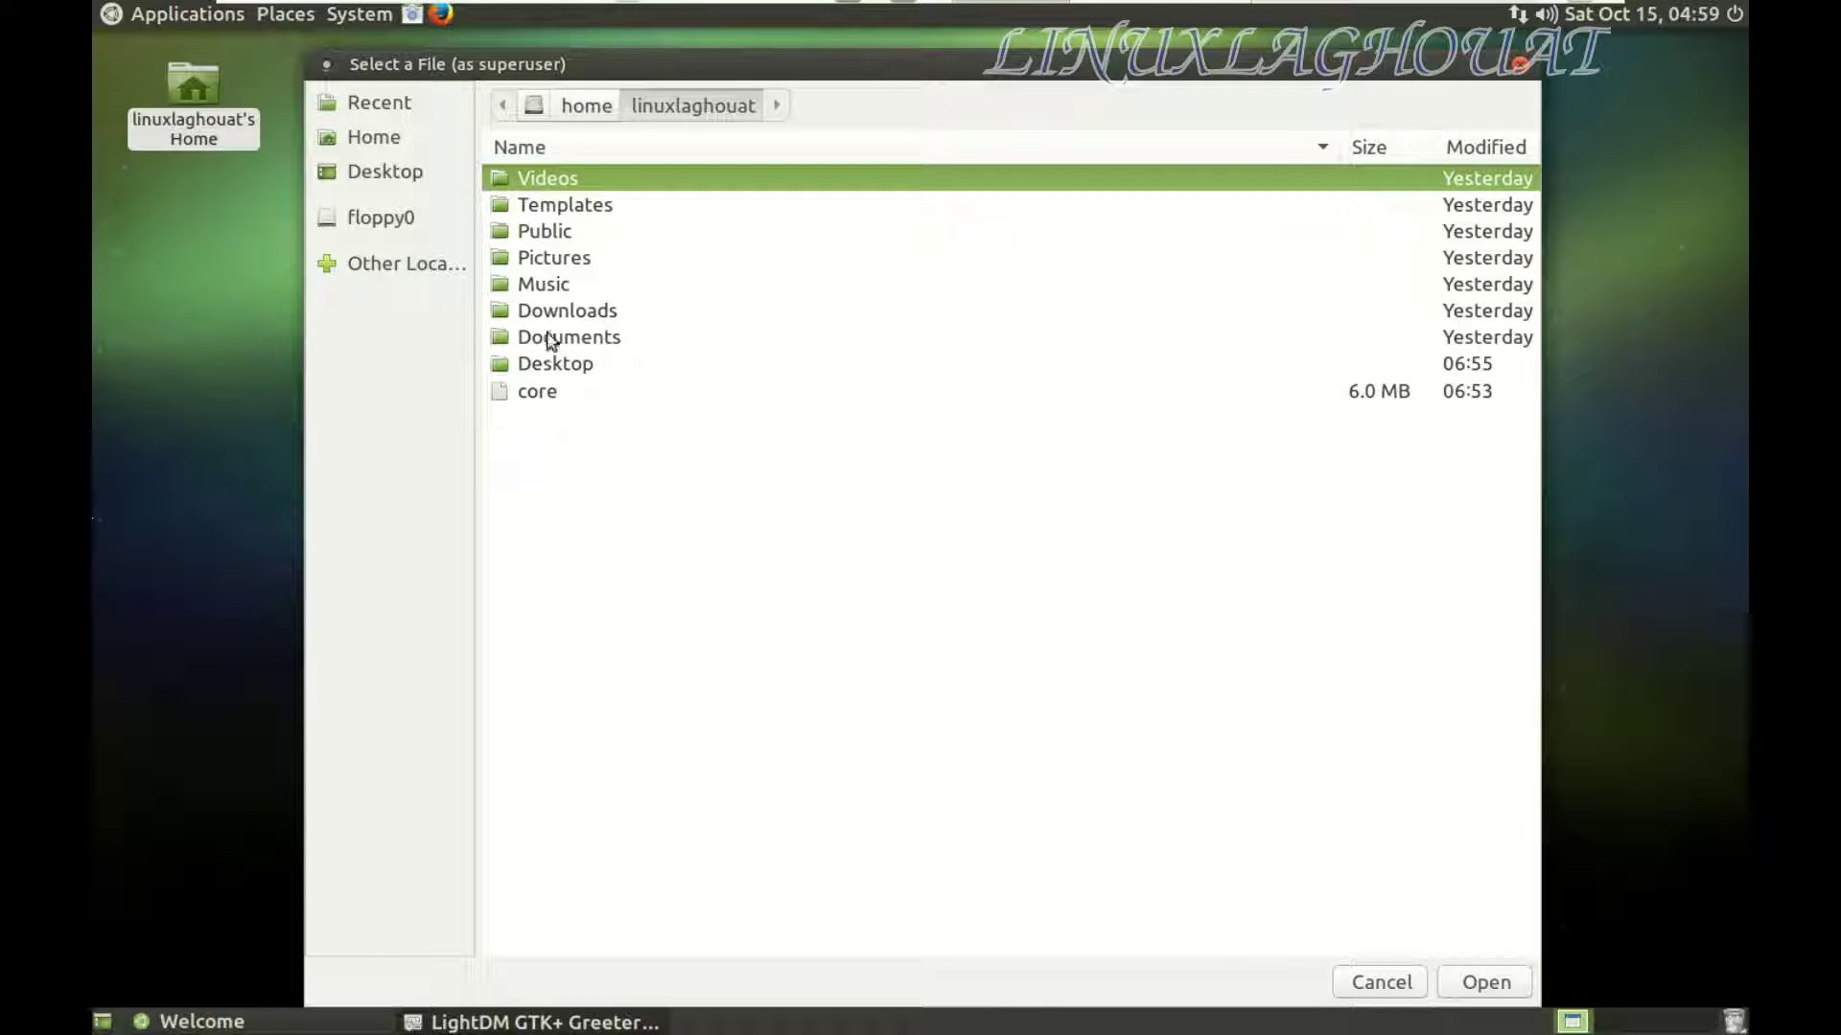
double_click(552, 261)
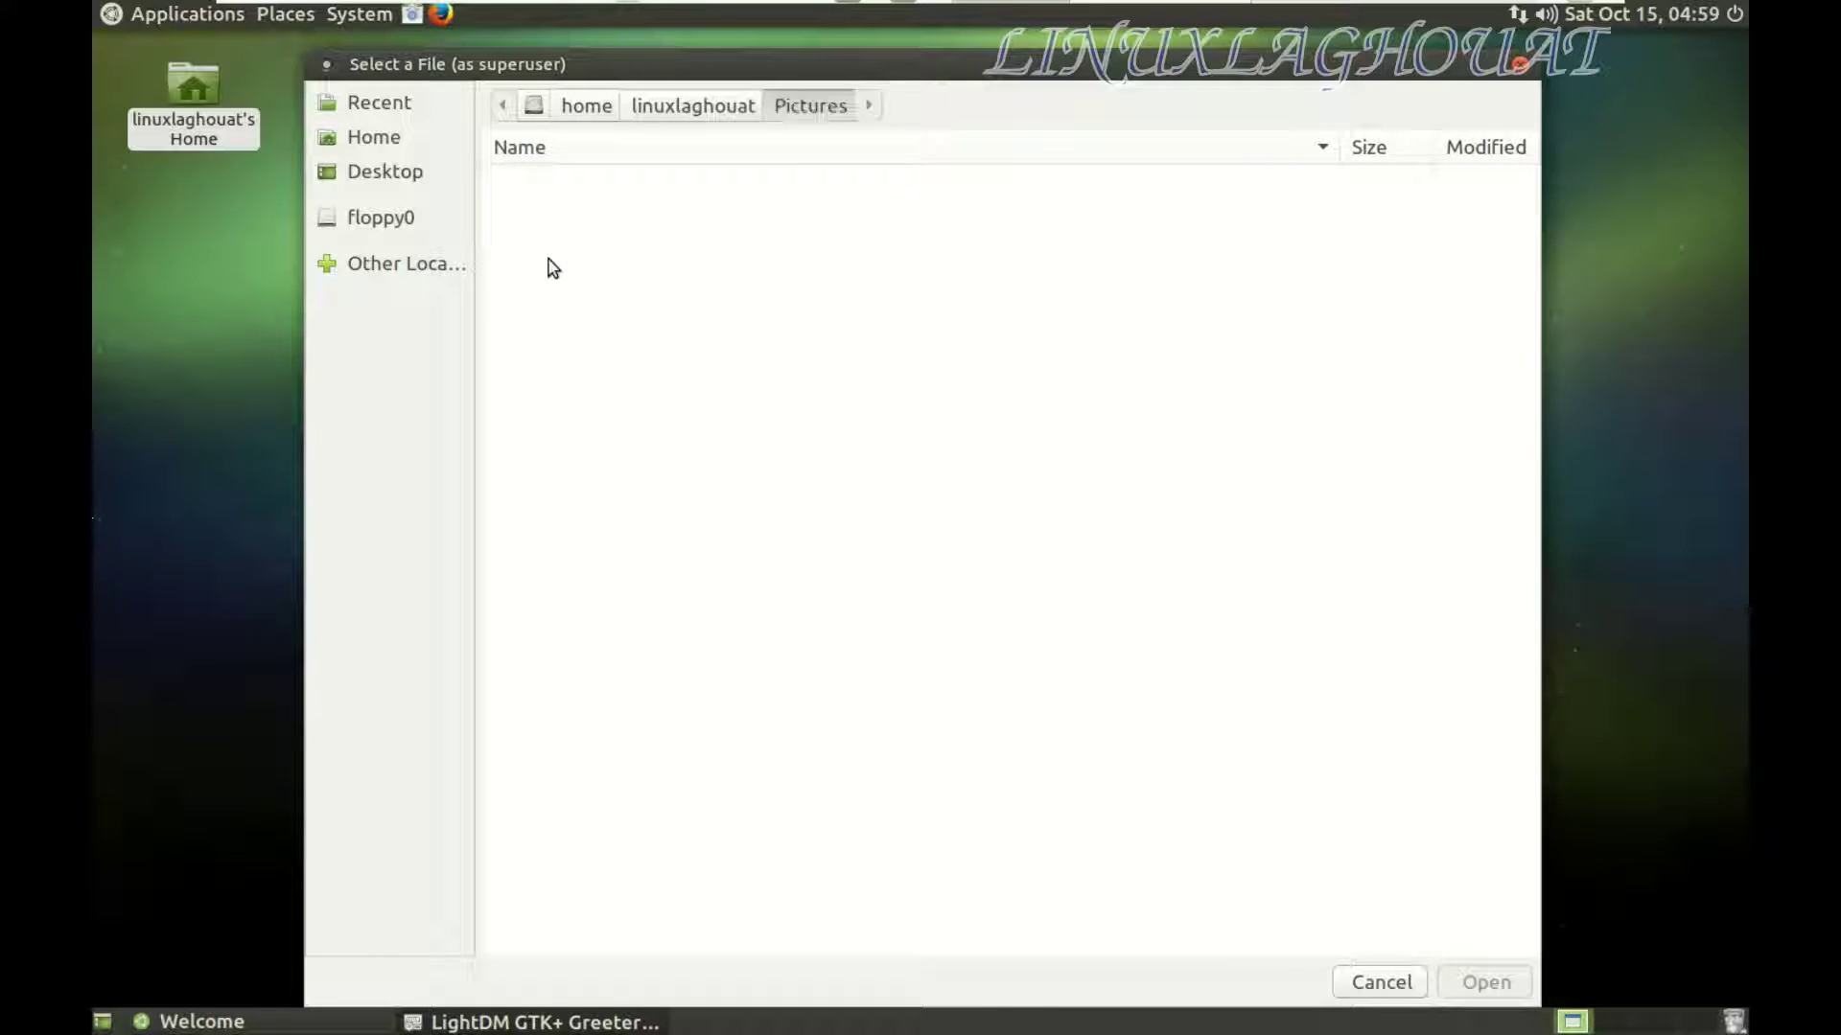
- Open the Firefox web browser on its start page
click(441, 14)
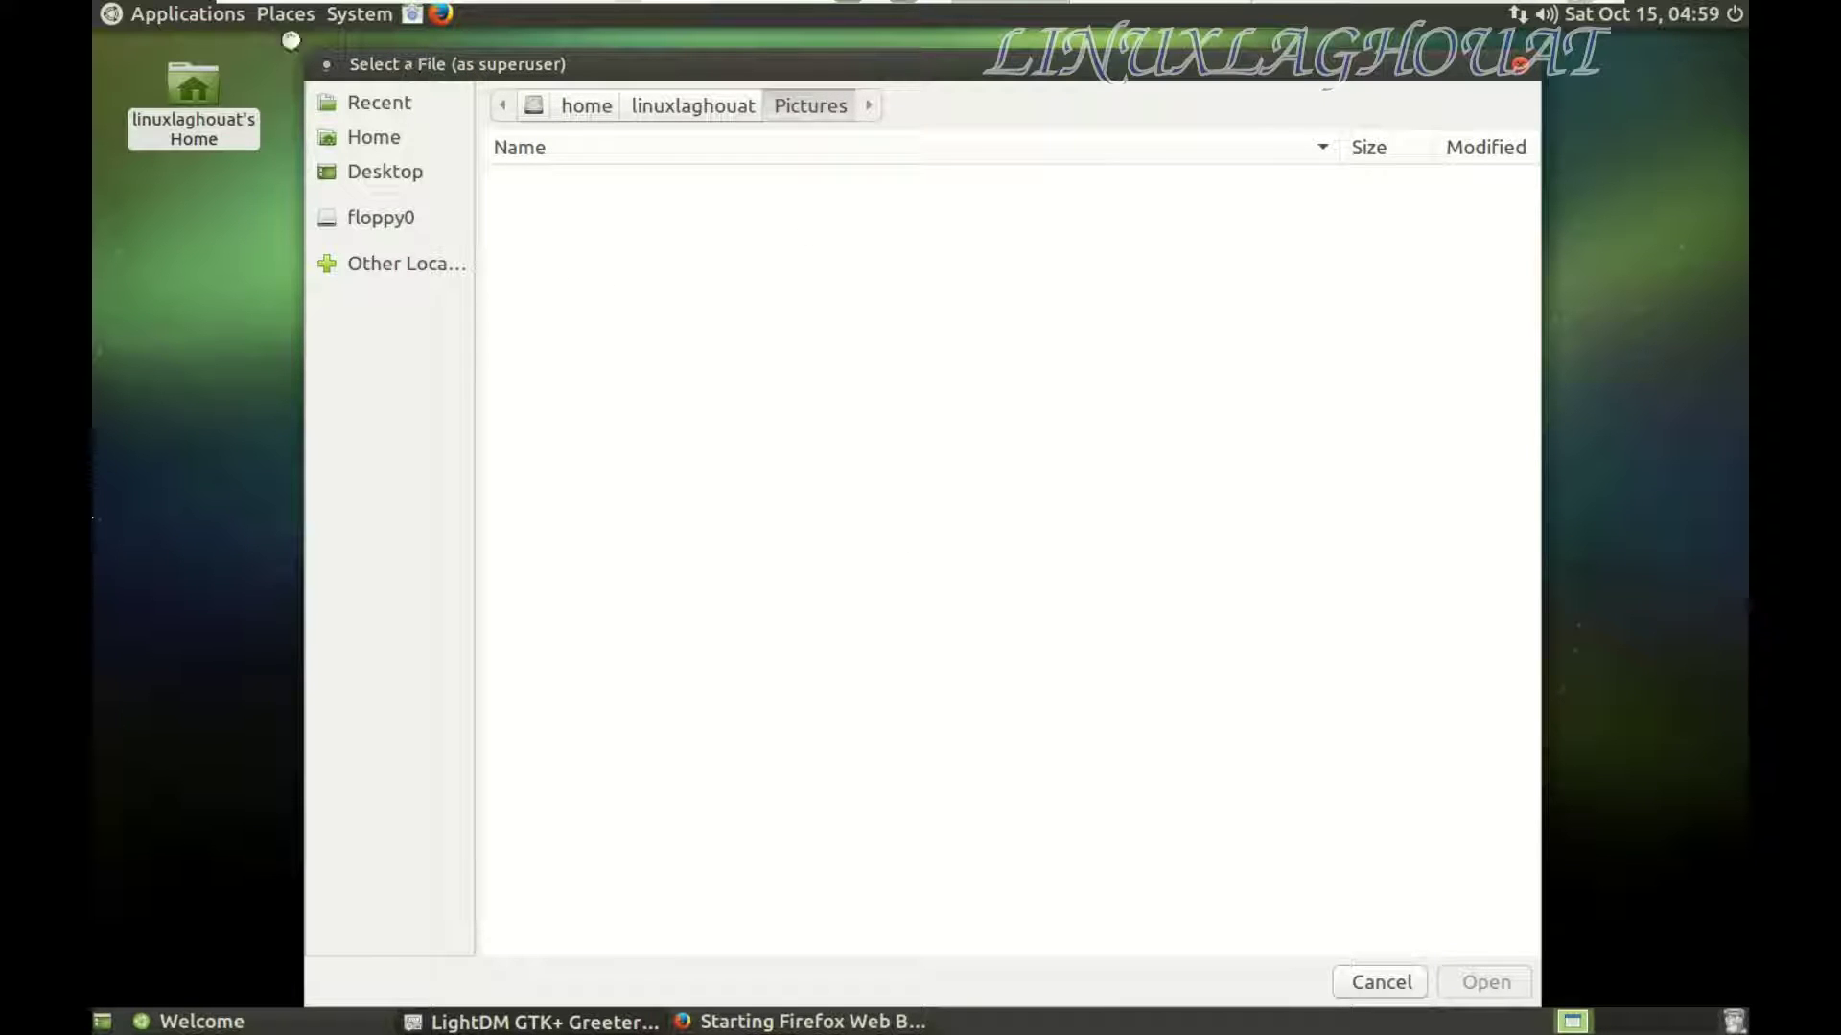
click(222, 19)
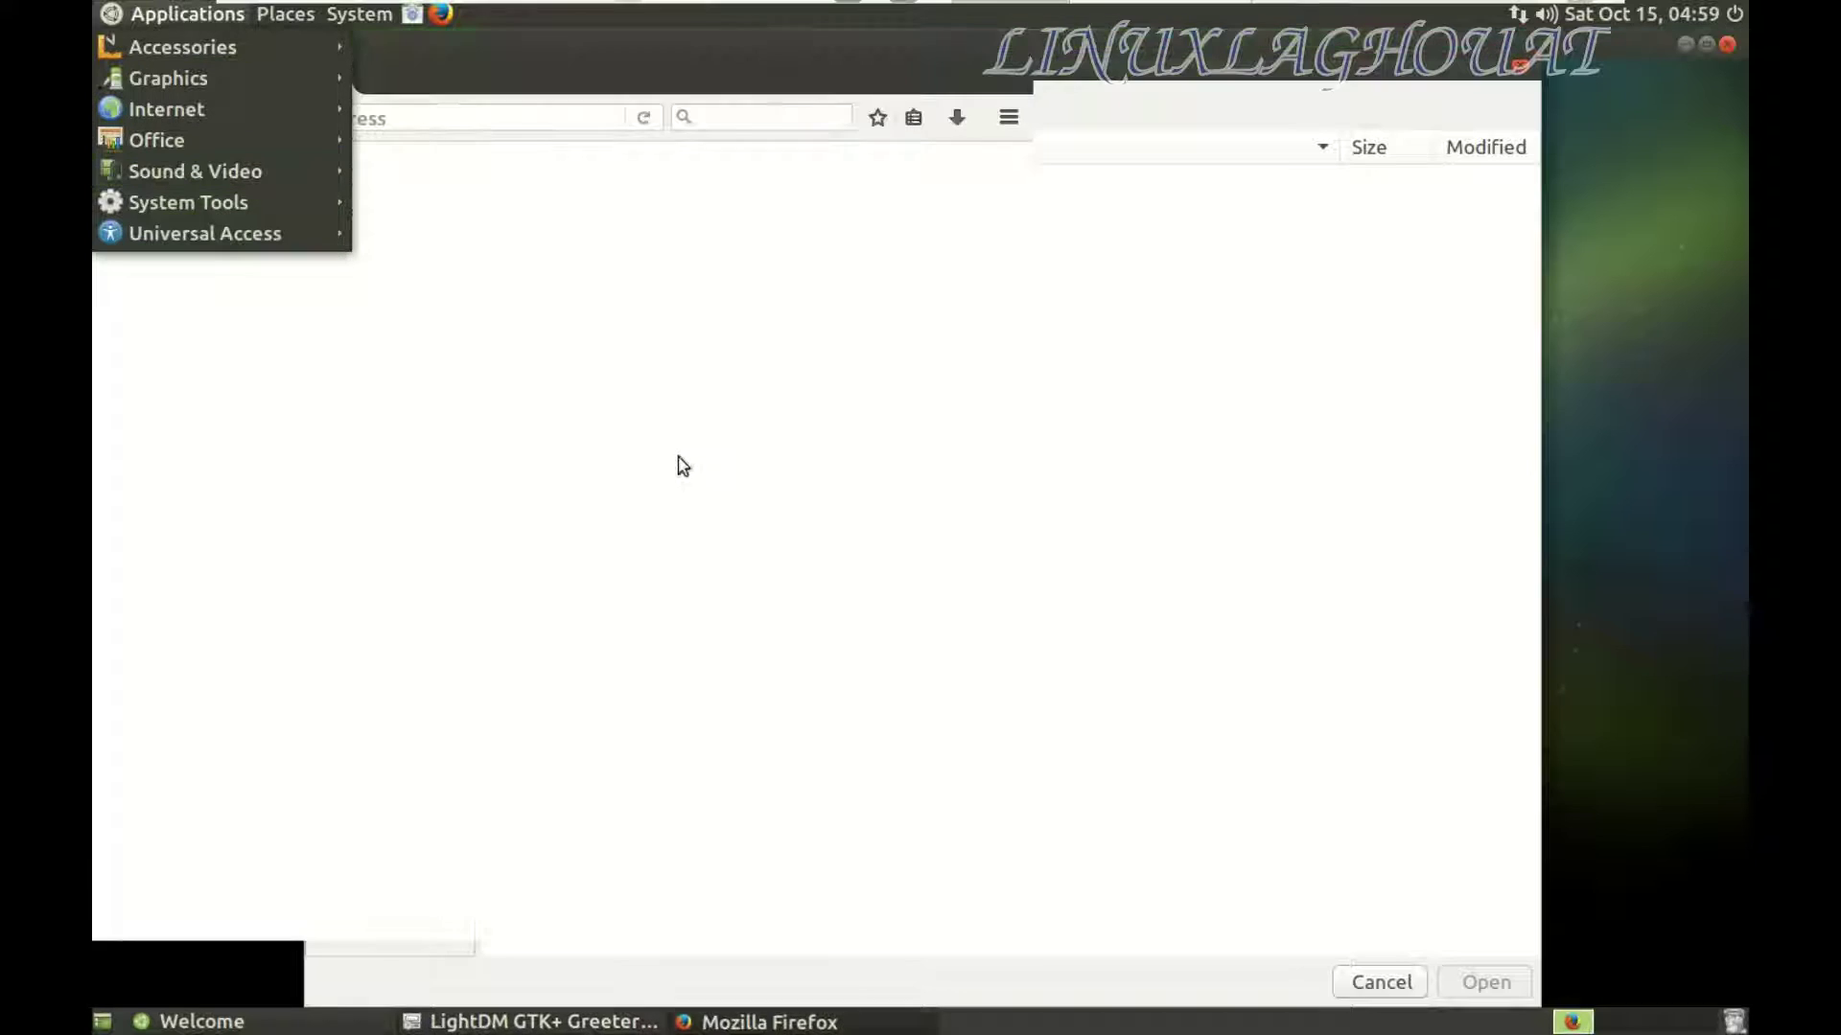
click(537, 67)
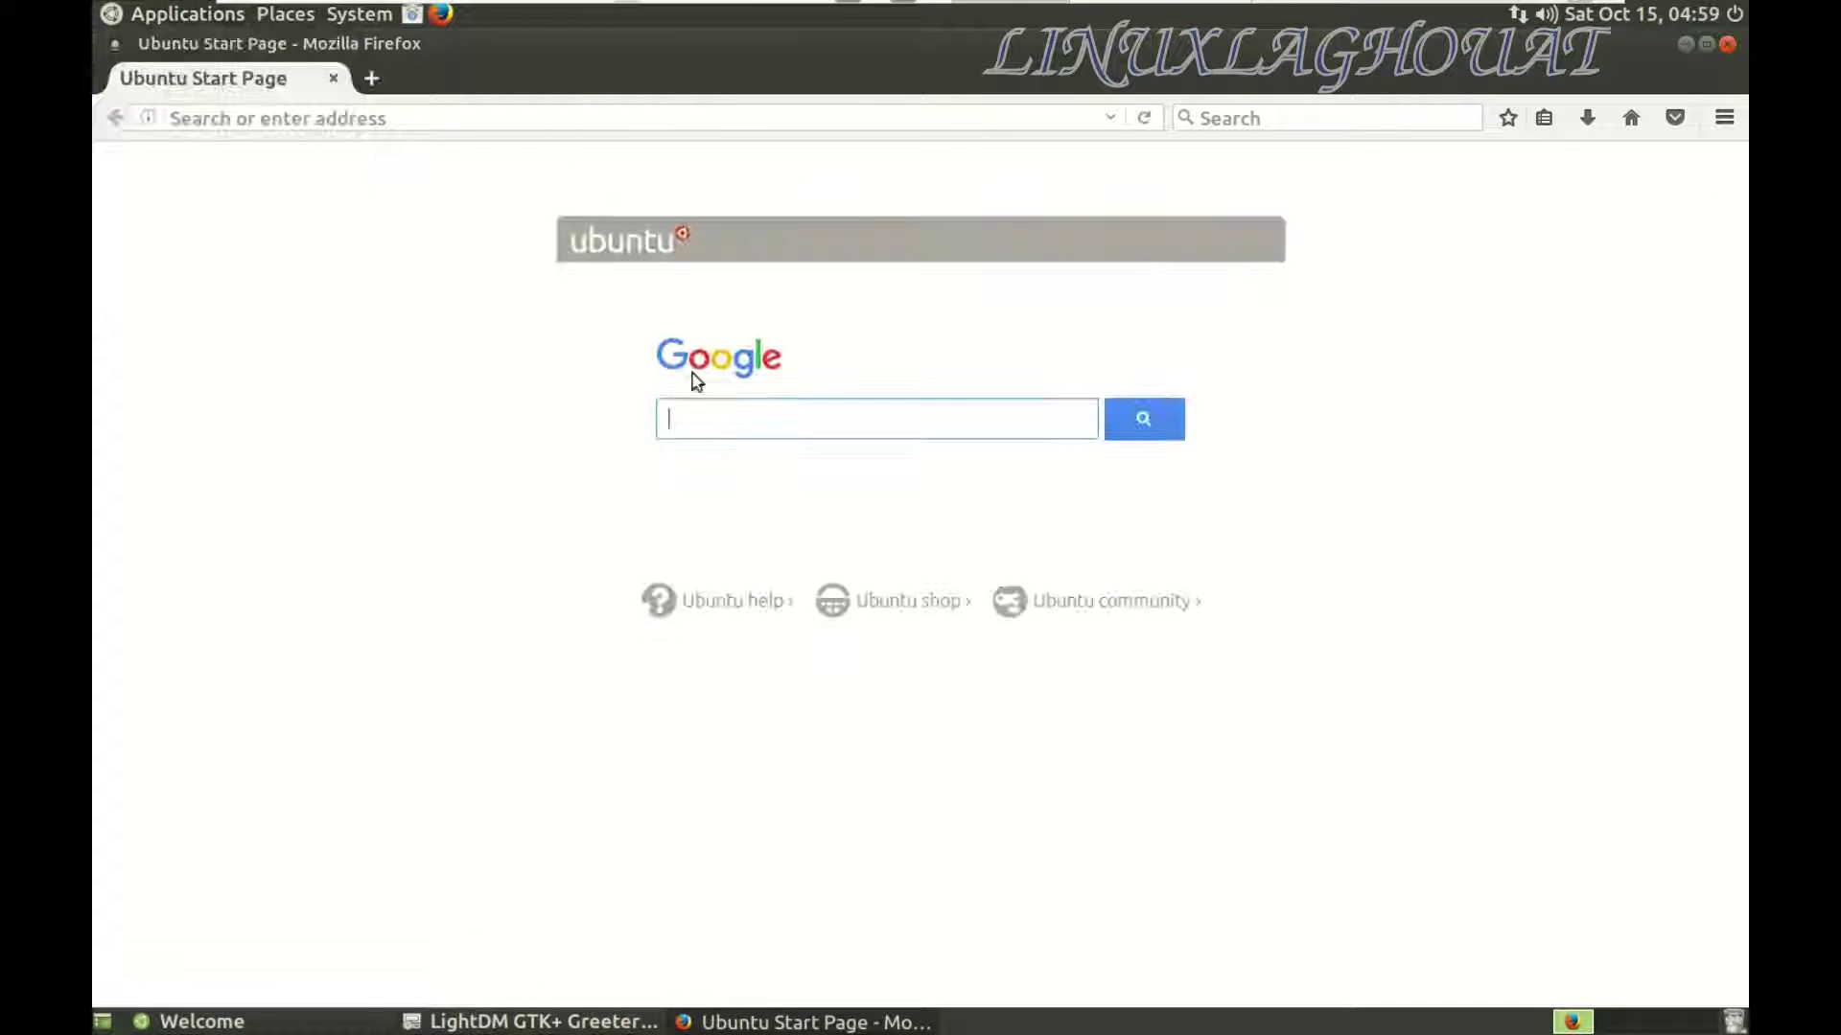
- Add a keyboard layout for the country Algeria in the Keyboard Preferences of the Control Center
click(355, 15)
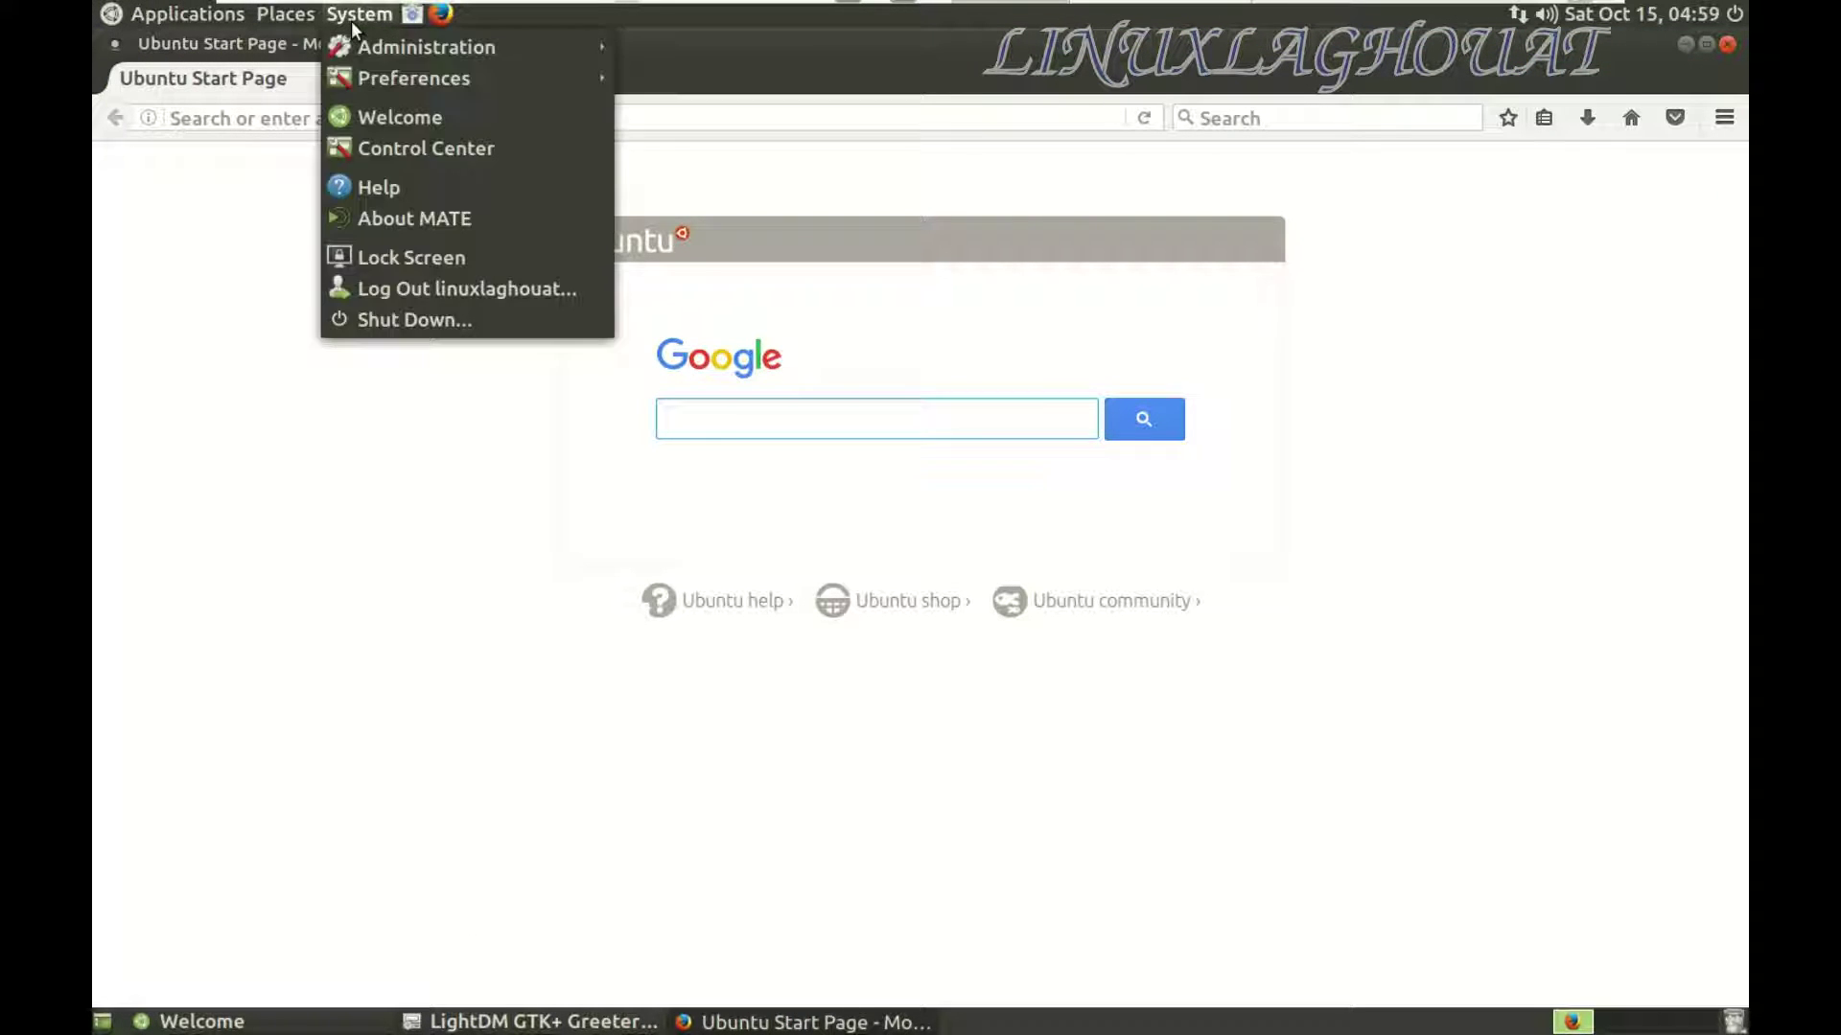
click(396, 148)
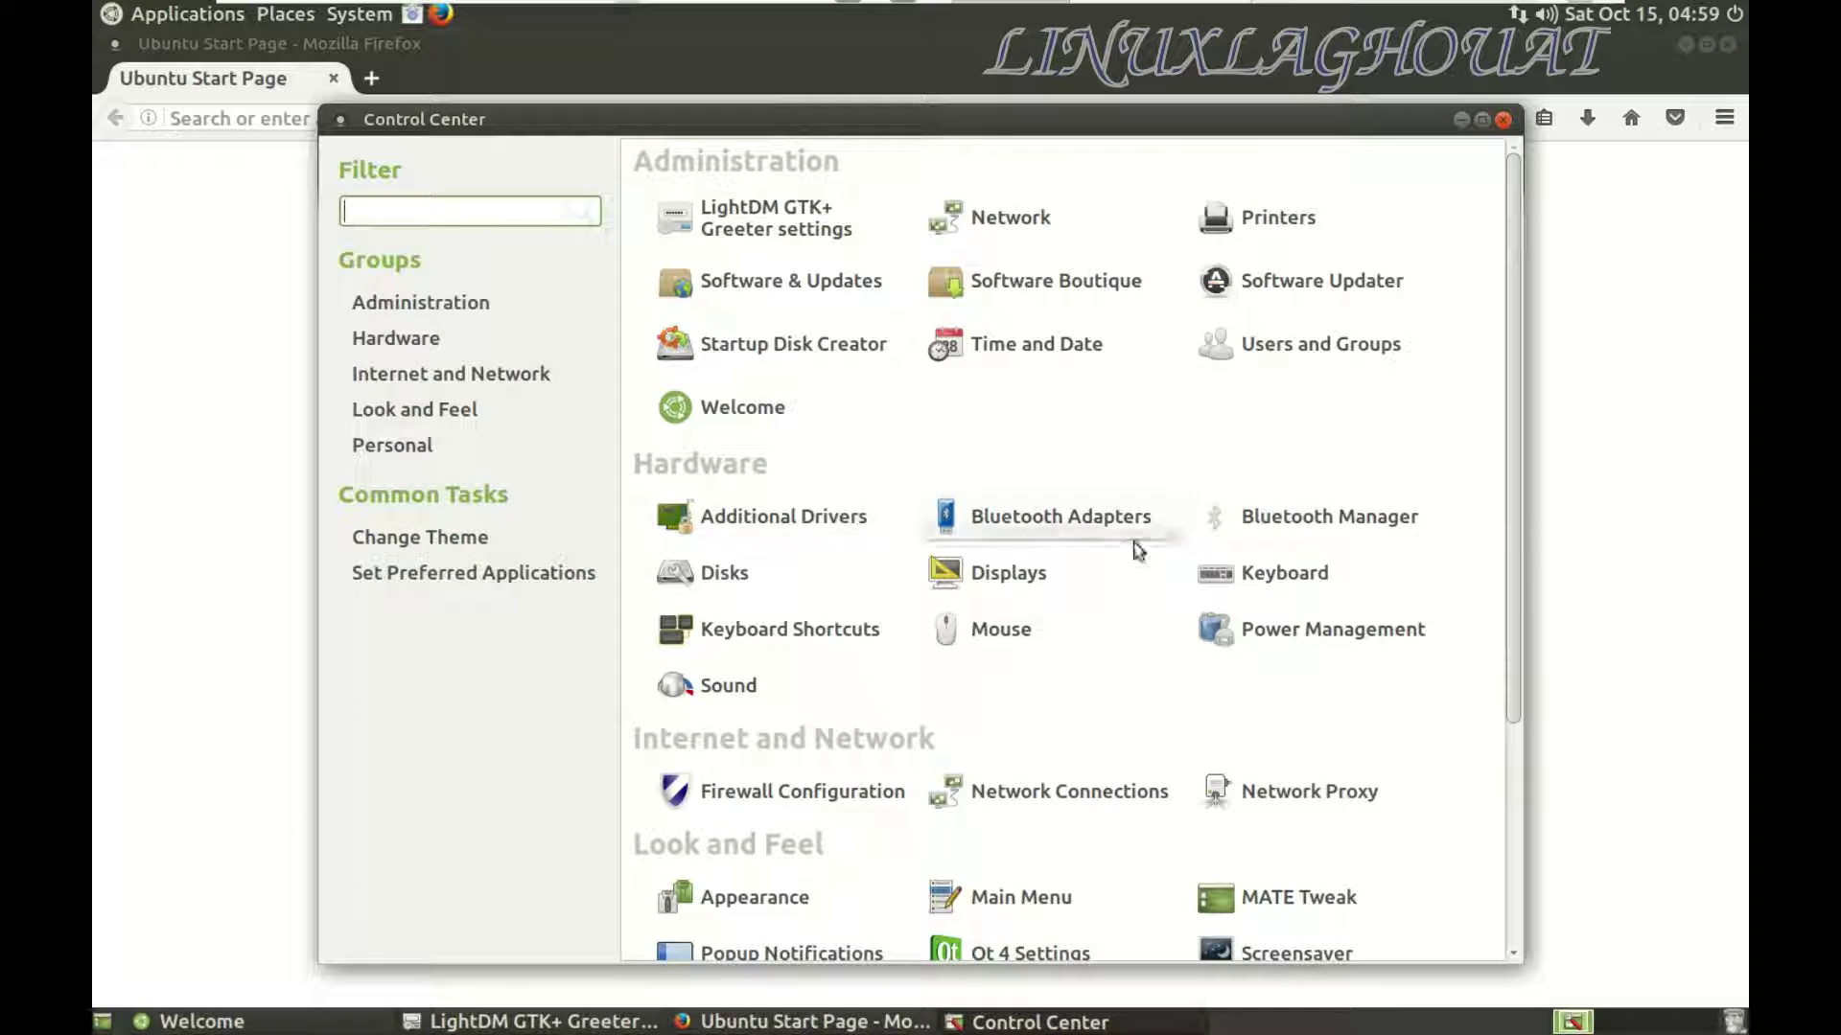
scroll(1169, 546, down, 1)
click(1208, 481)
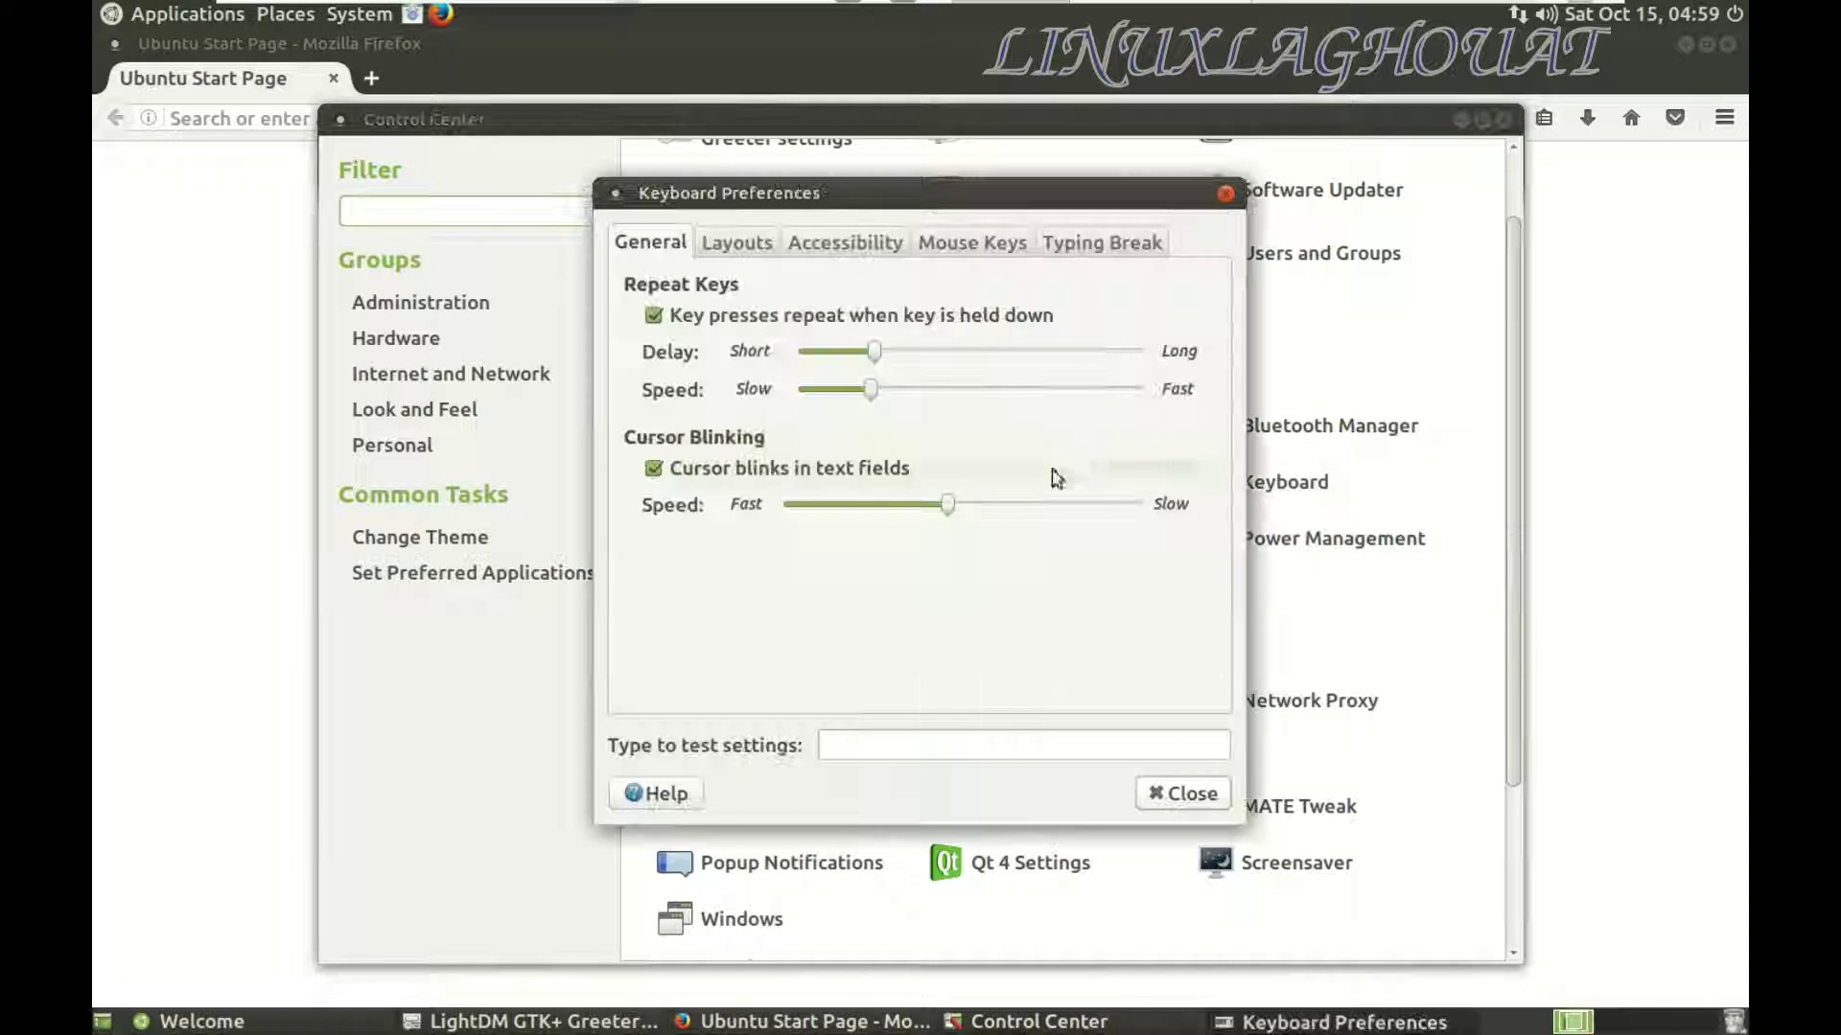
click(736, 243)
click(749, 471)
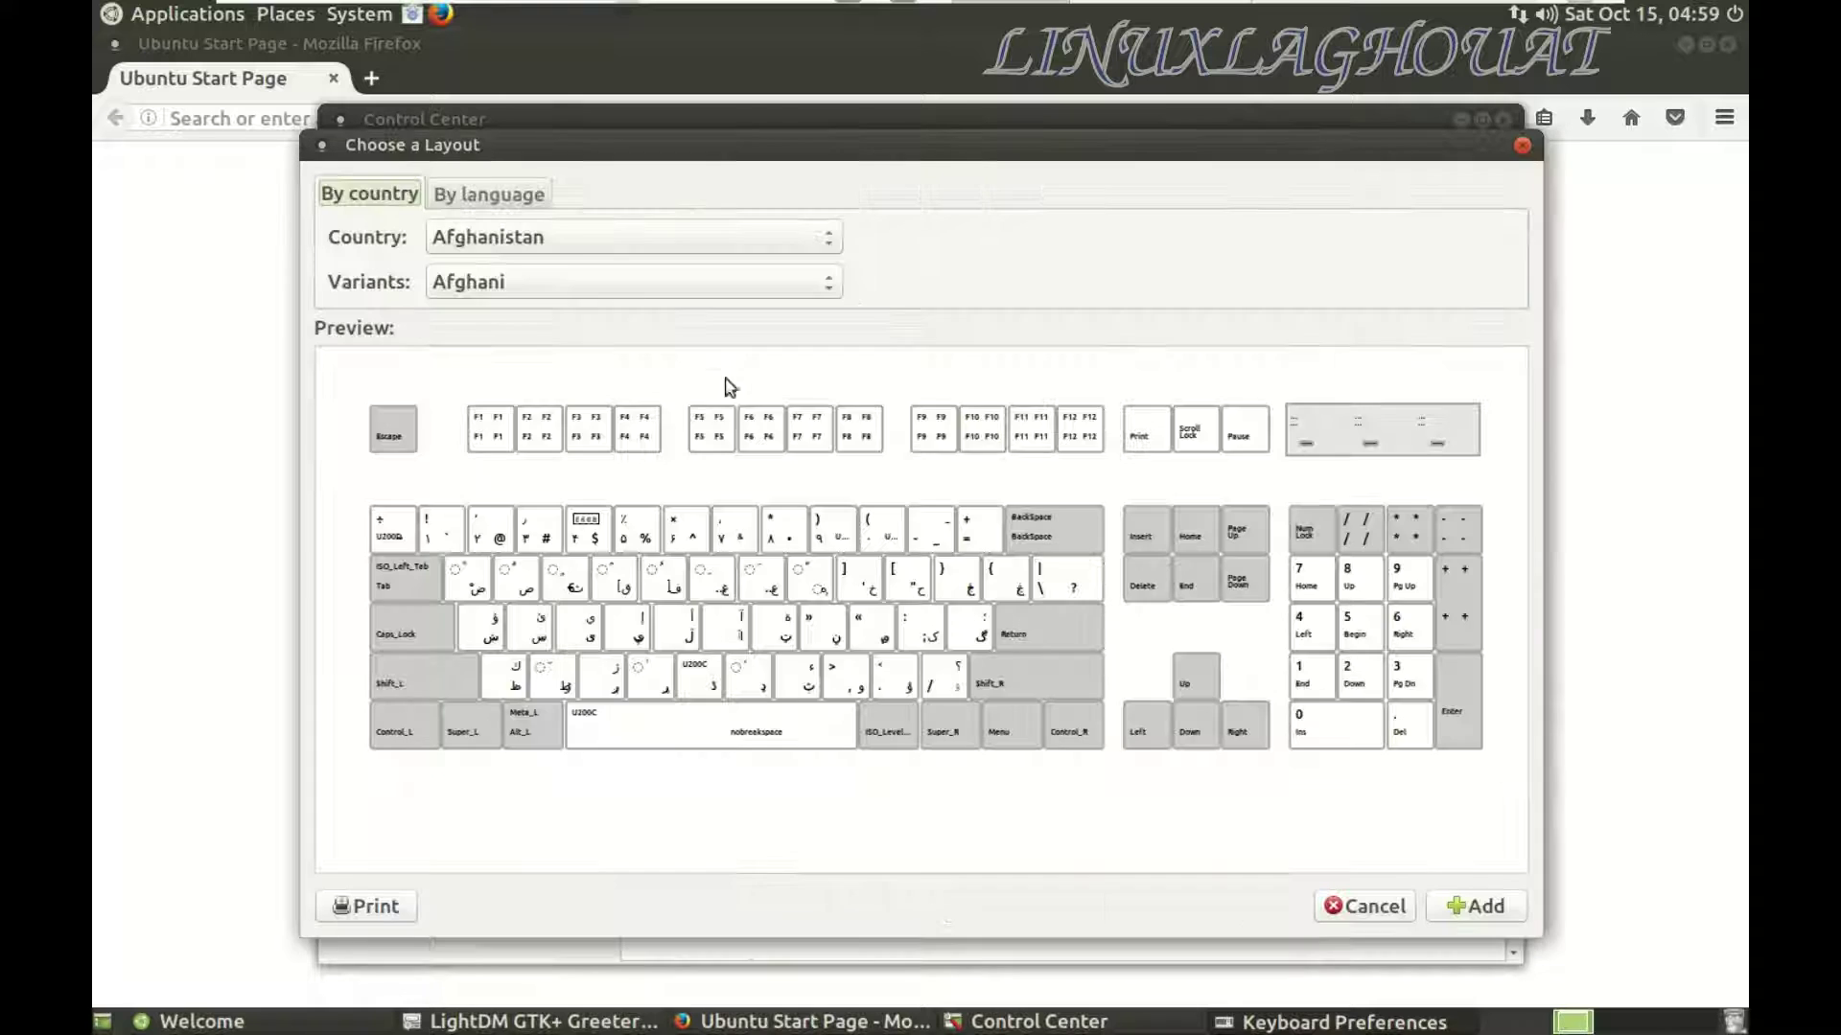
click(518, 240)
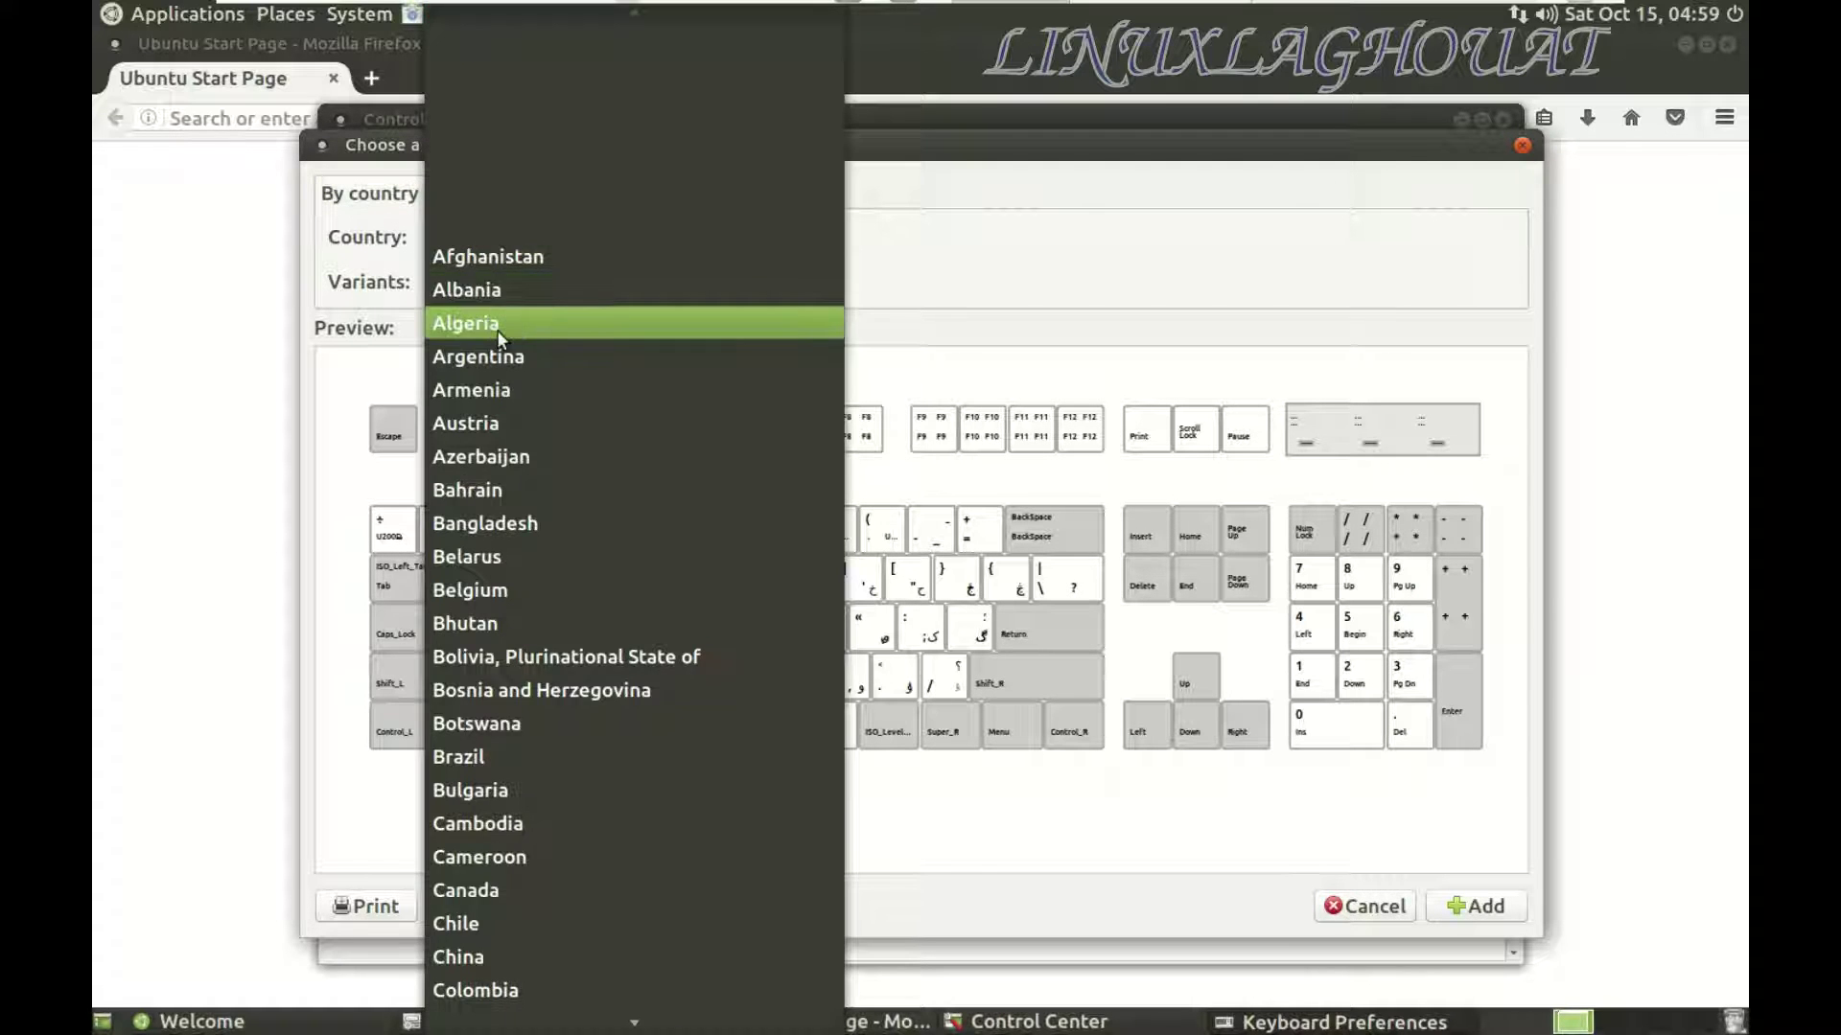
click(499, 320)
click(1482, 911)
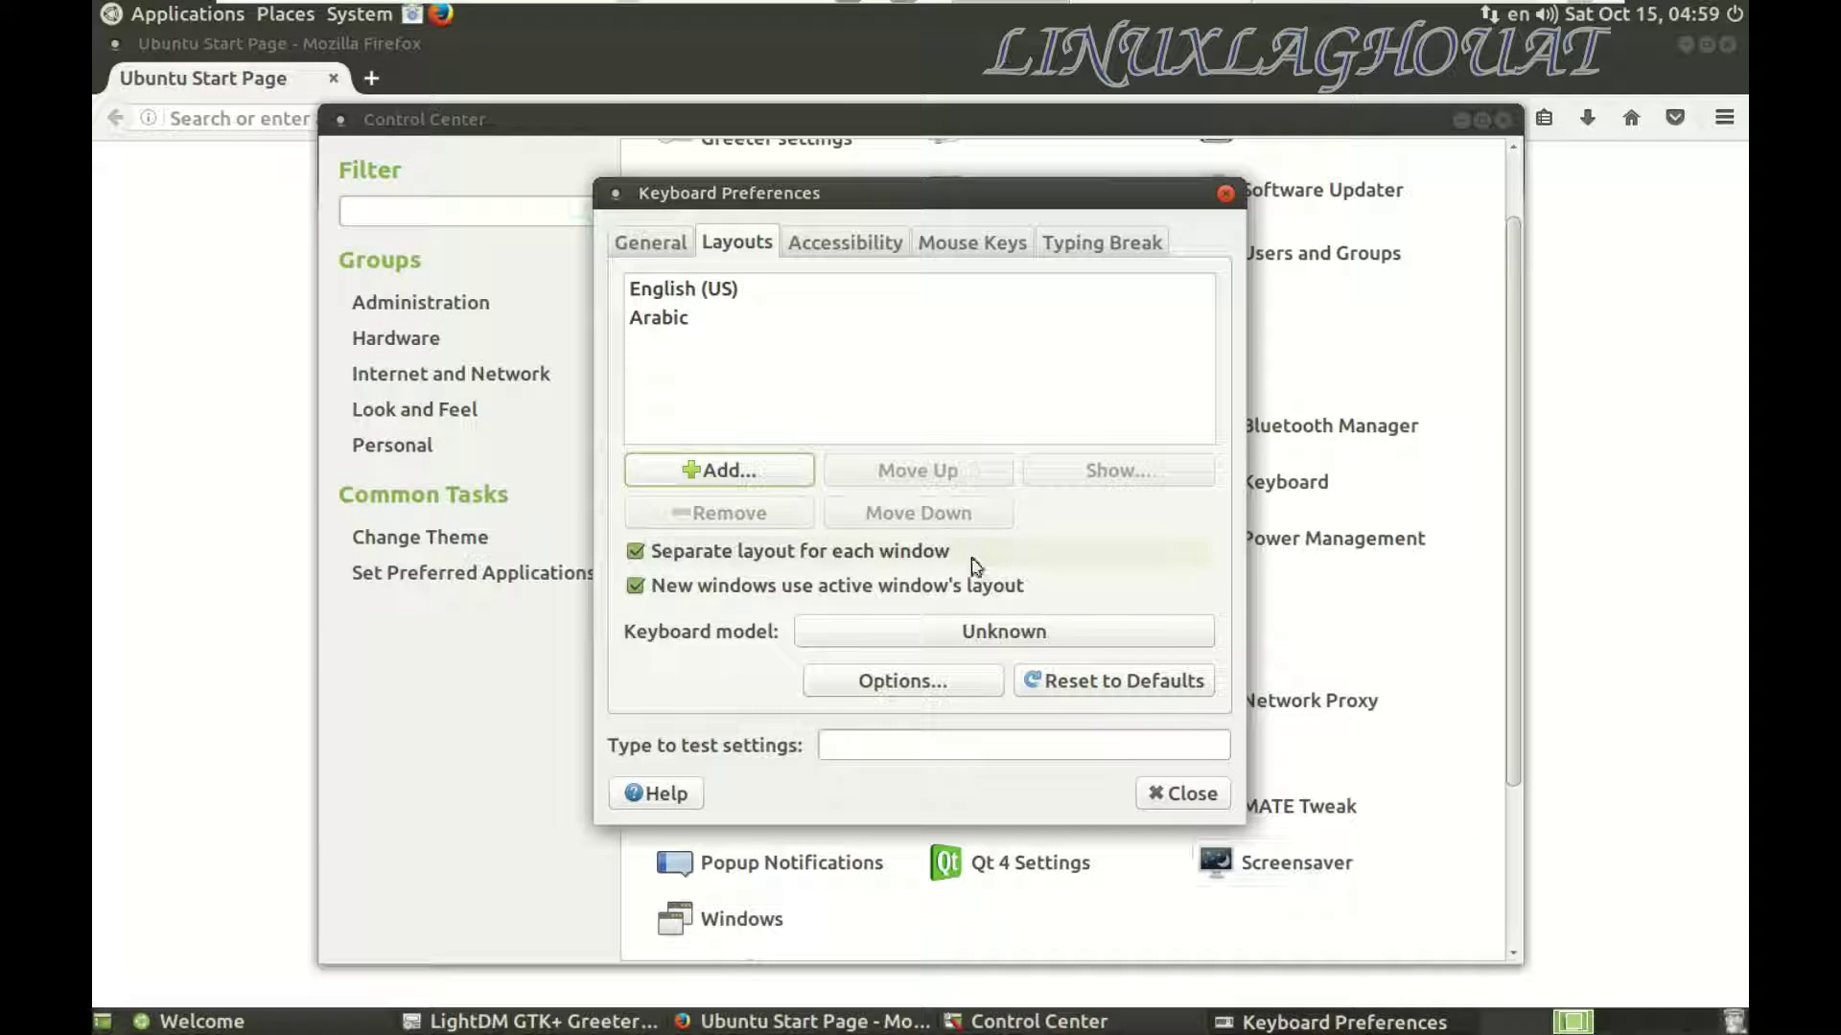
- Enable a key combination for switching to another layout in the keyboard layout options, and close the keyboard preferences and Control Center
click(902, 680)
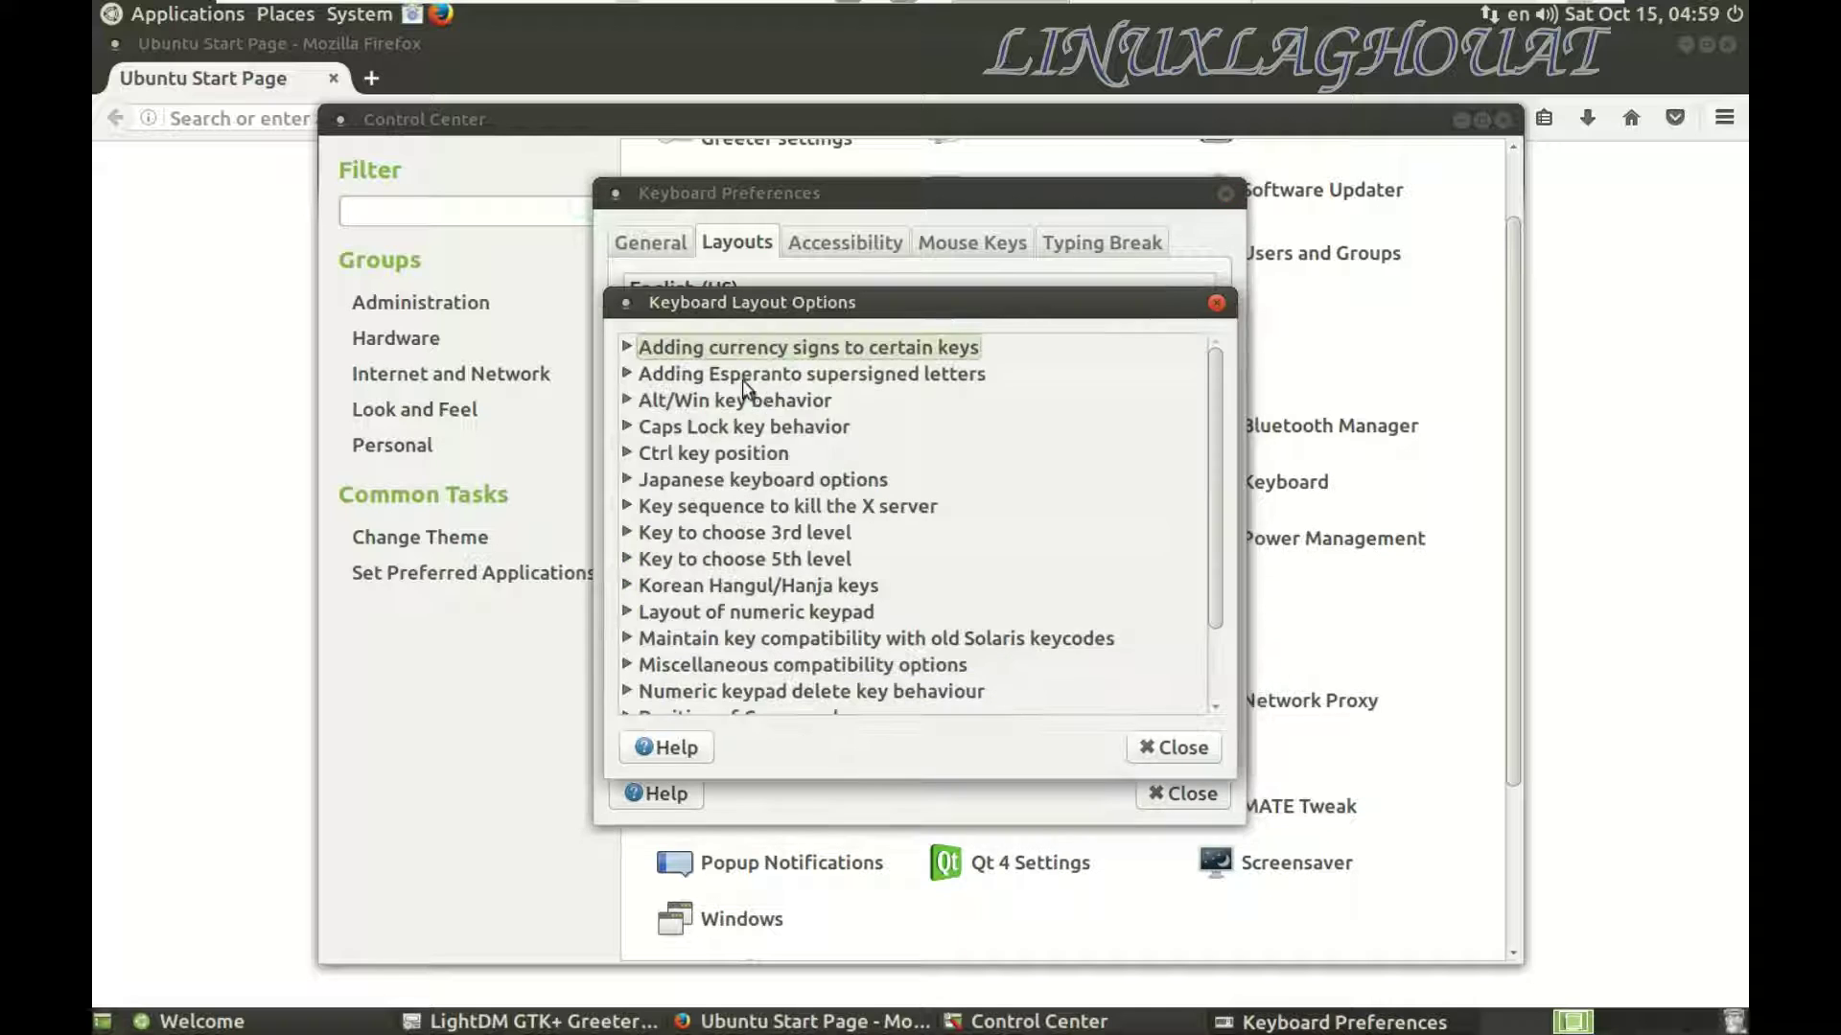
scroll(688, 644, down, 2)
double_click(687, 652)
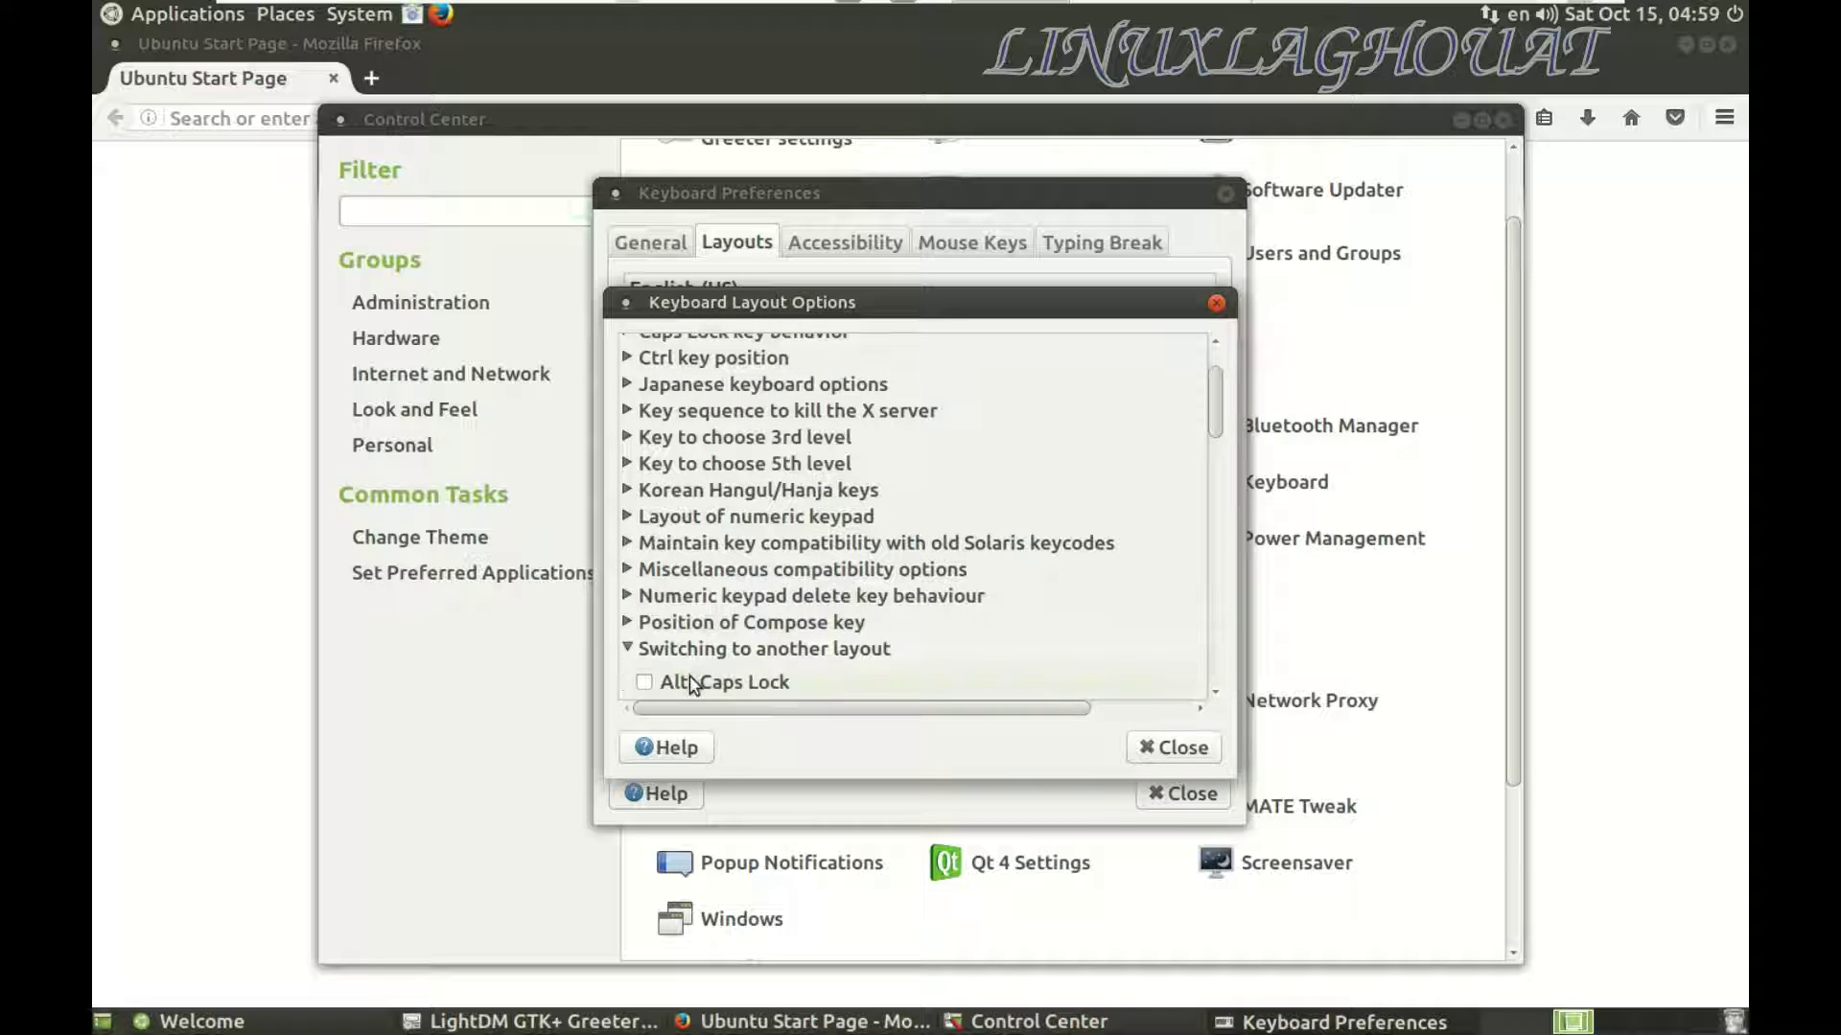
scroll(688, 662, down, 3)
click(646, 595)
click(1137, 752)
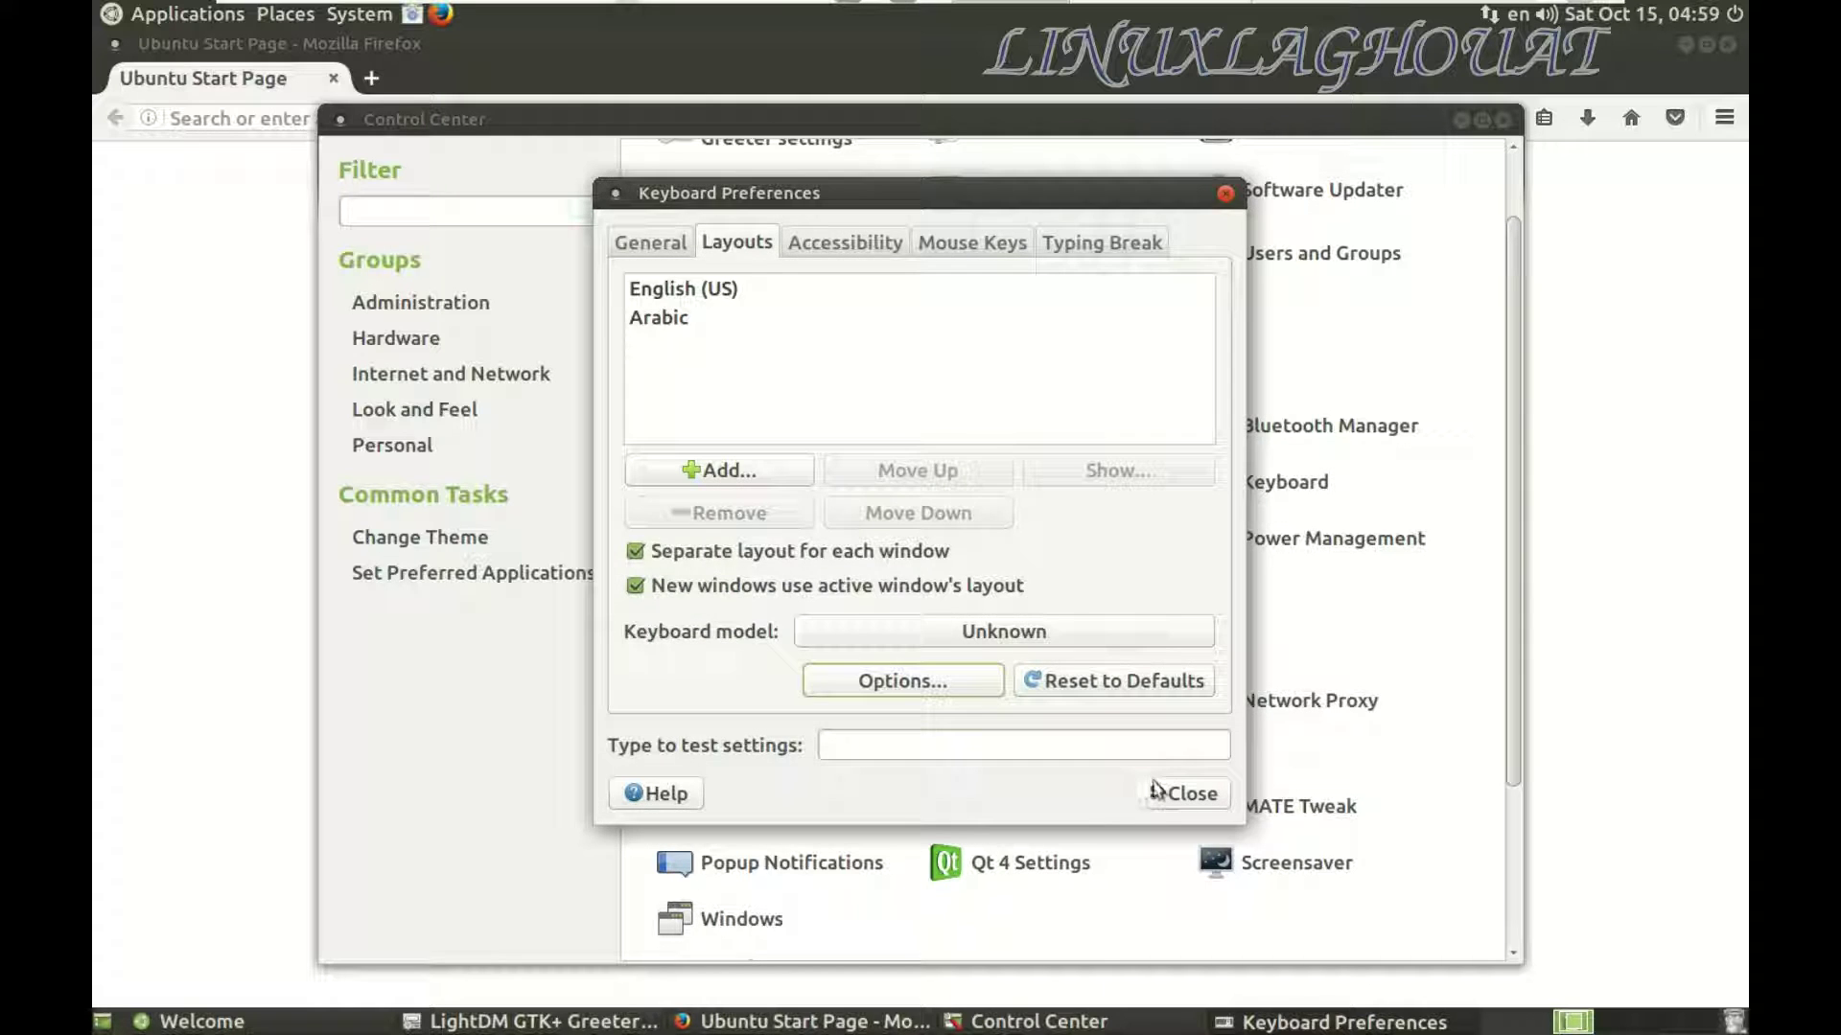
click(1157, 792)
click(1504, 119)
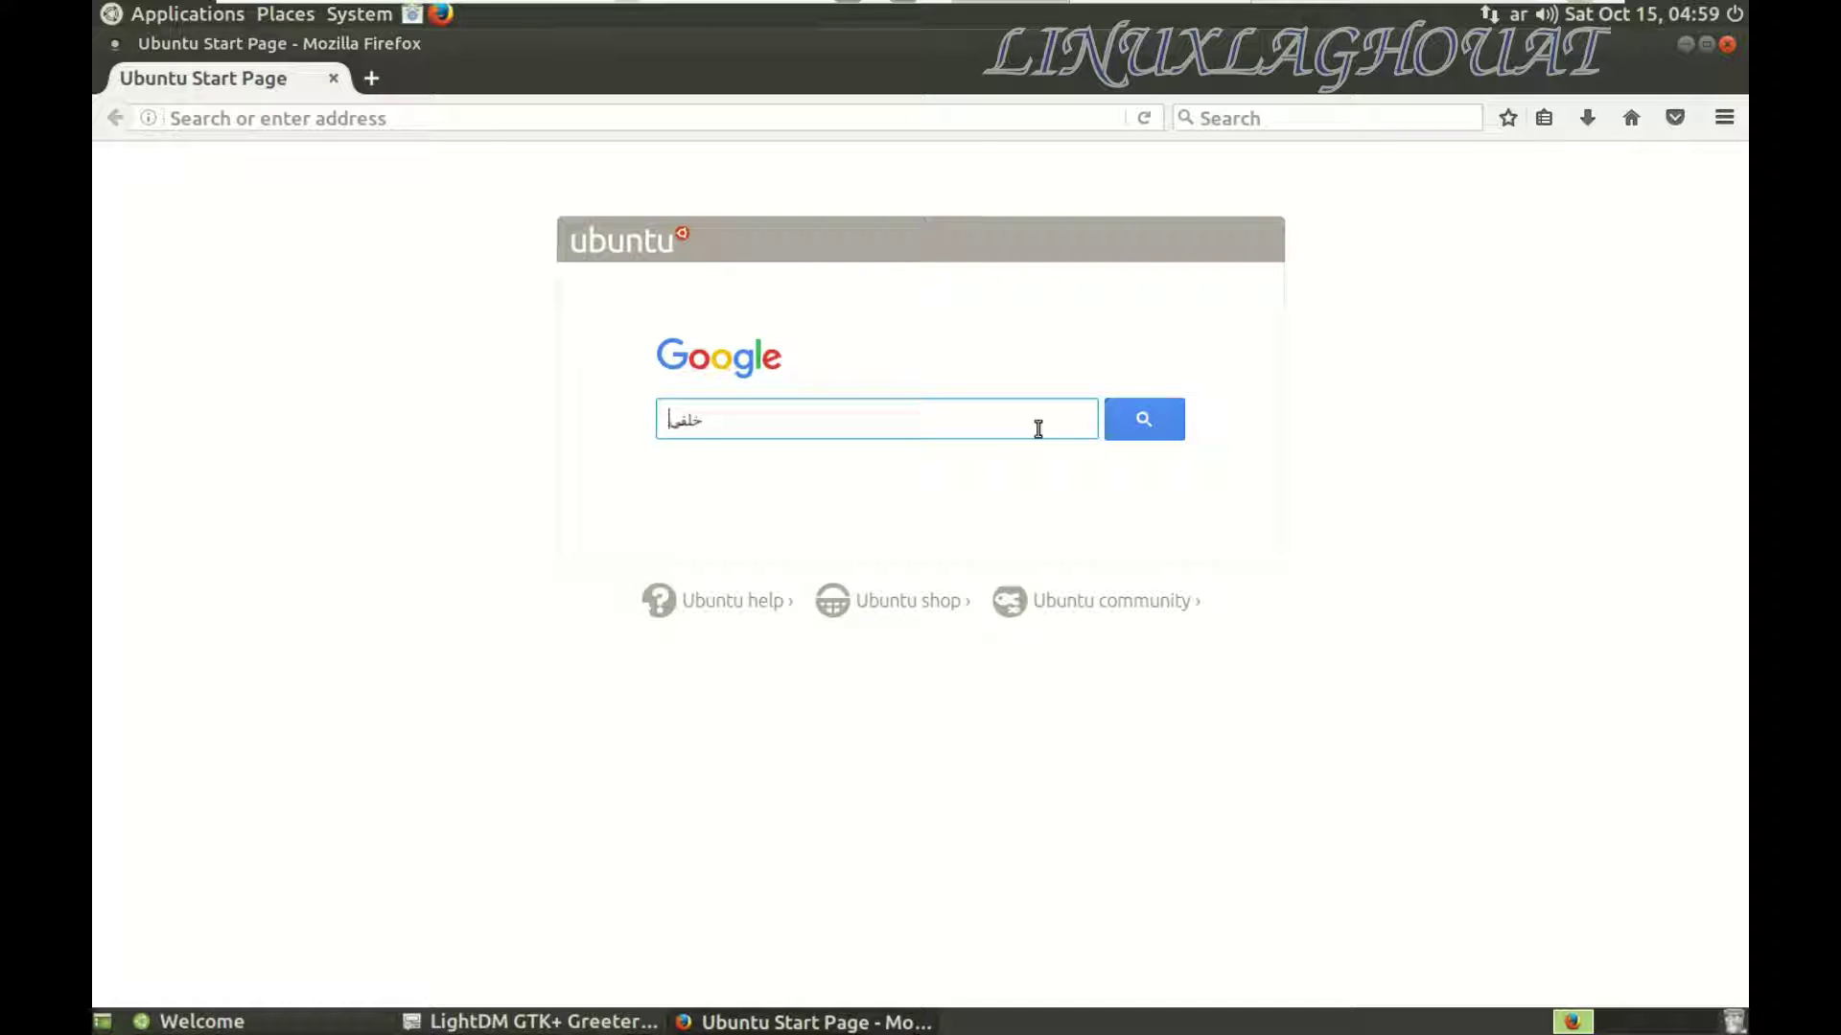
- Search Google for "خلفيات سطح مكتب", switch to the image results and dismiss the default search engine suggestion
text(سطح مكتب)
key(Return)
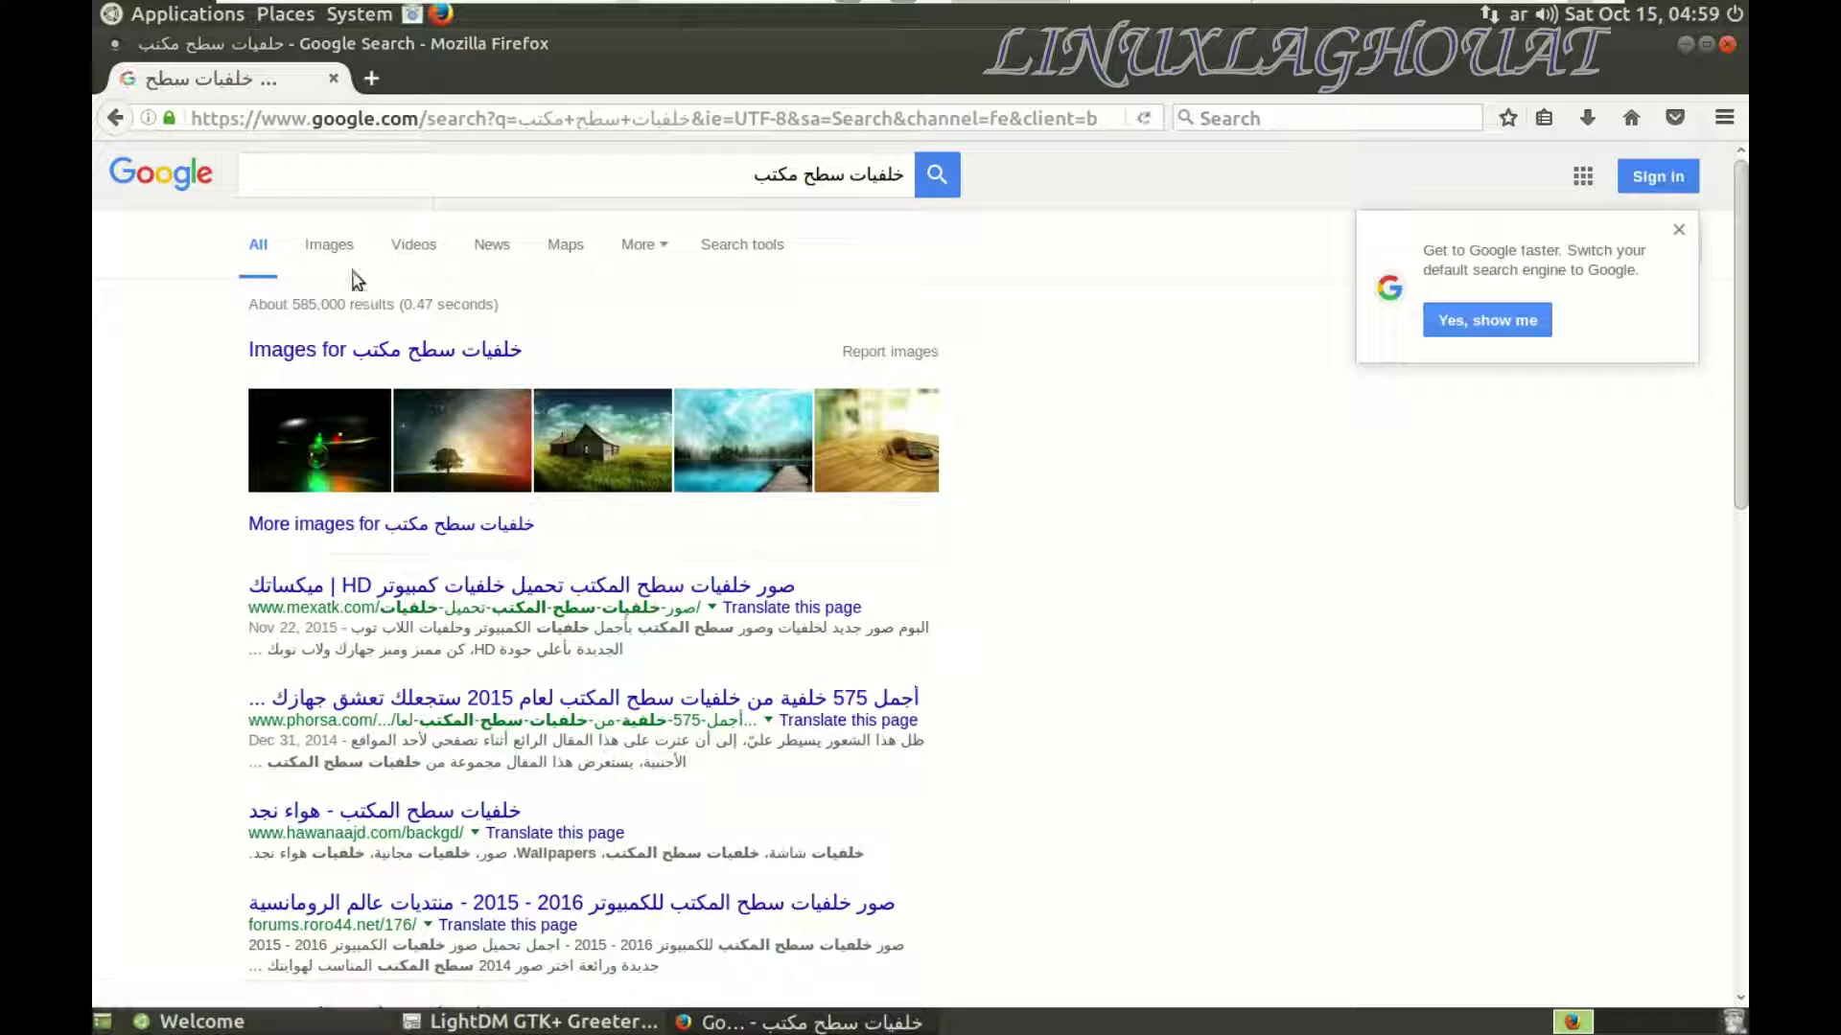
click(329, 245)
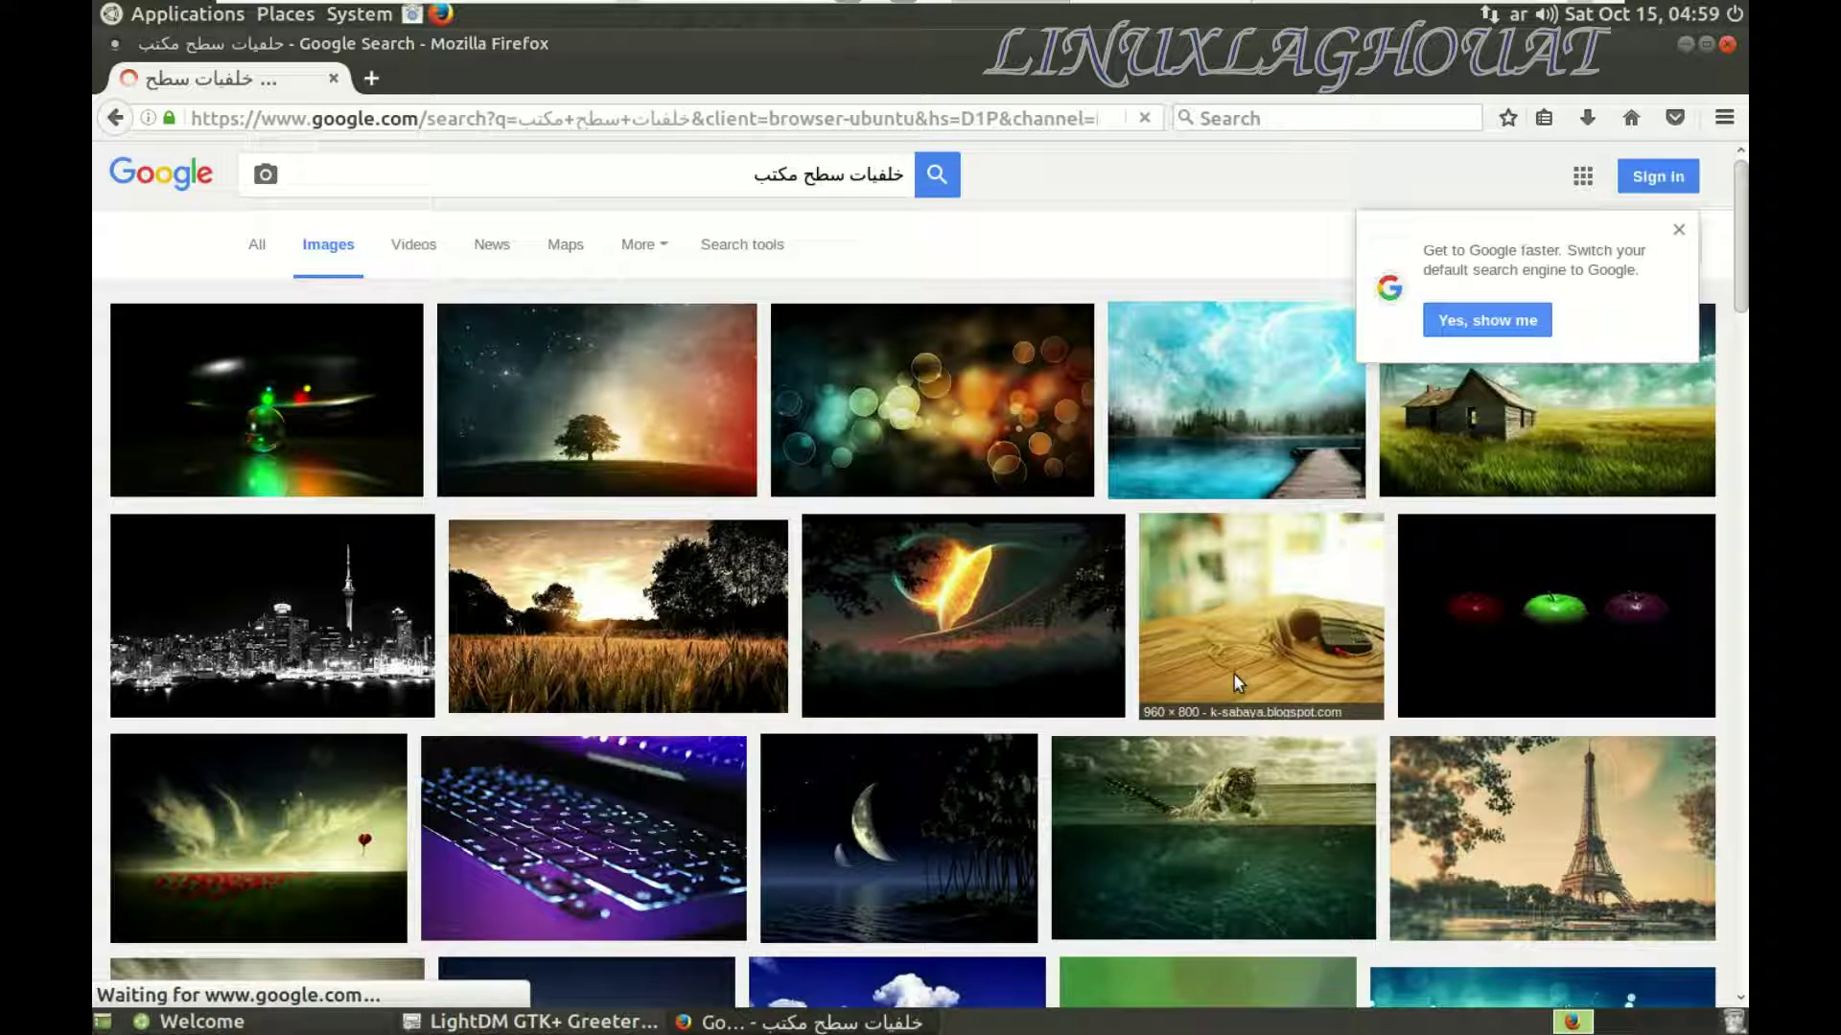
click(1679, 229)
- Save the purple backlit keyboard wallpaper as index.jpeg in the Pictures folder and minimise the browser
scroll(952, 583, down, 3)
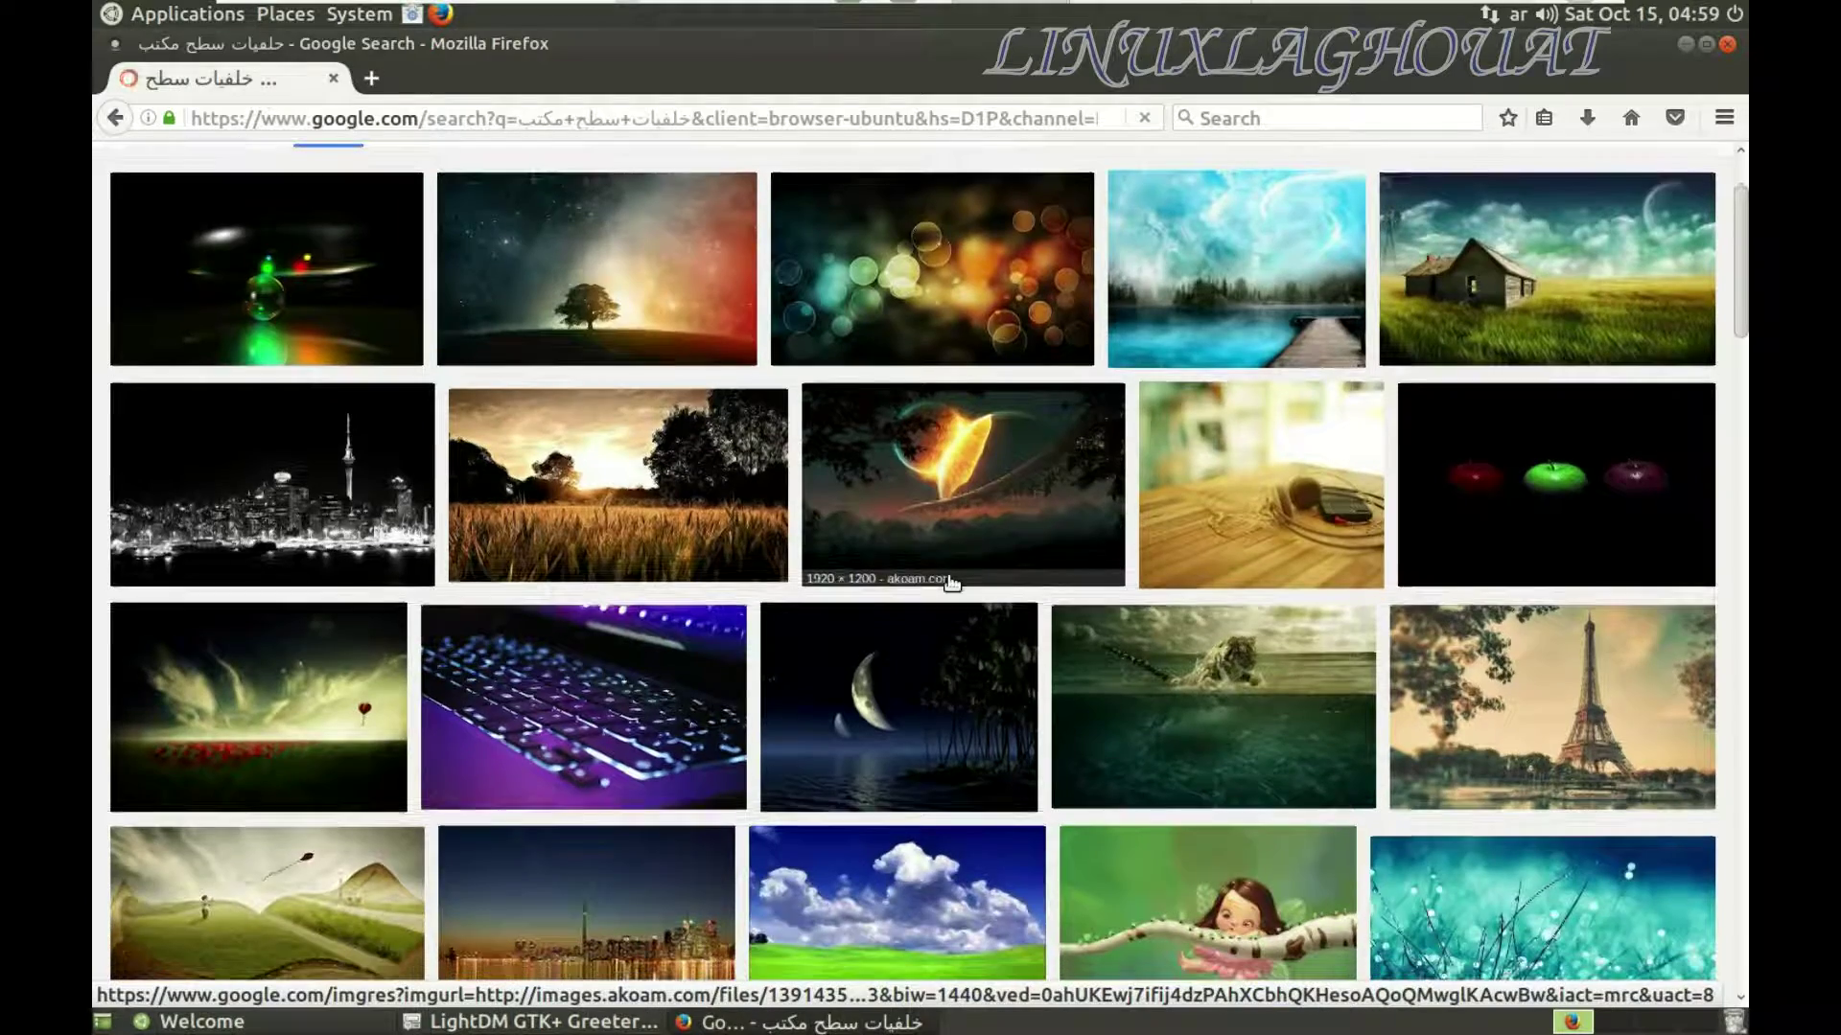
scroll(952, 583, down, 1)
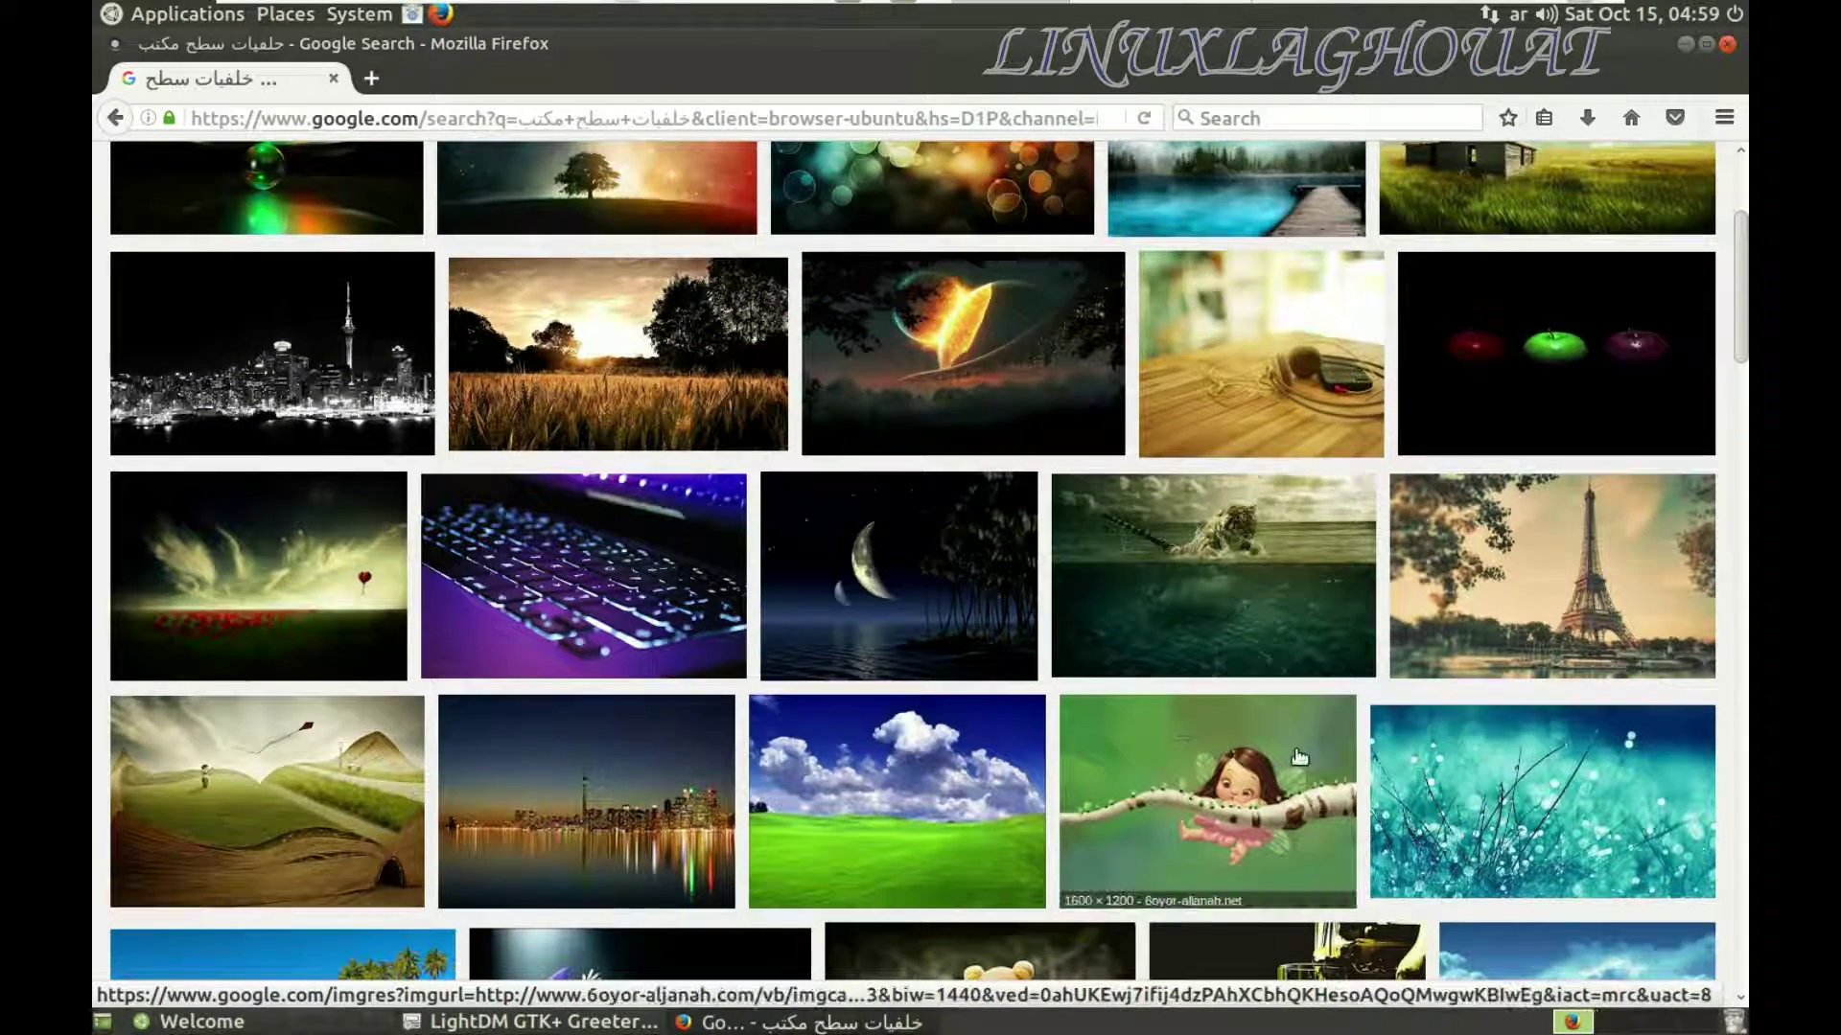
scroll(1267, 881, down, 1)
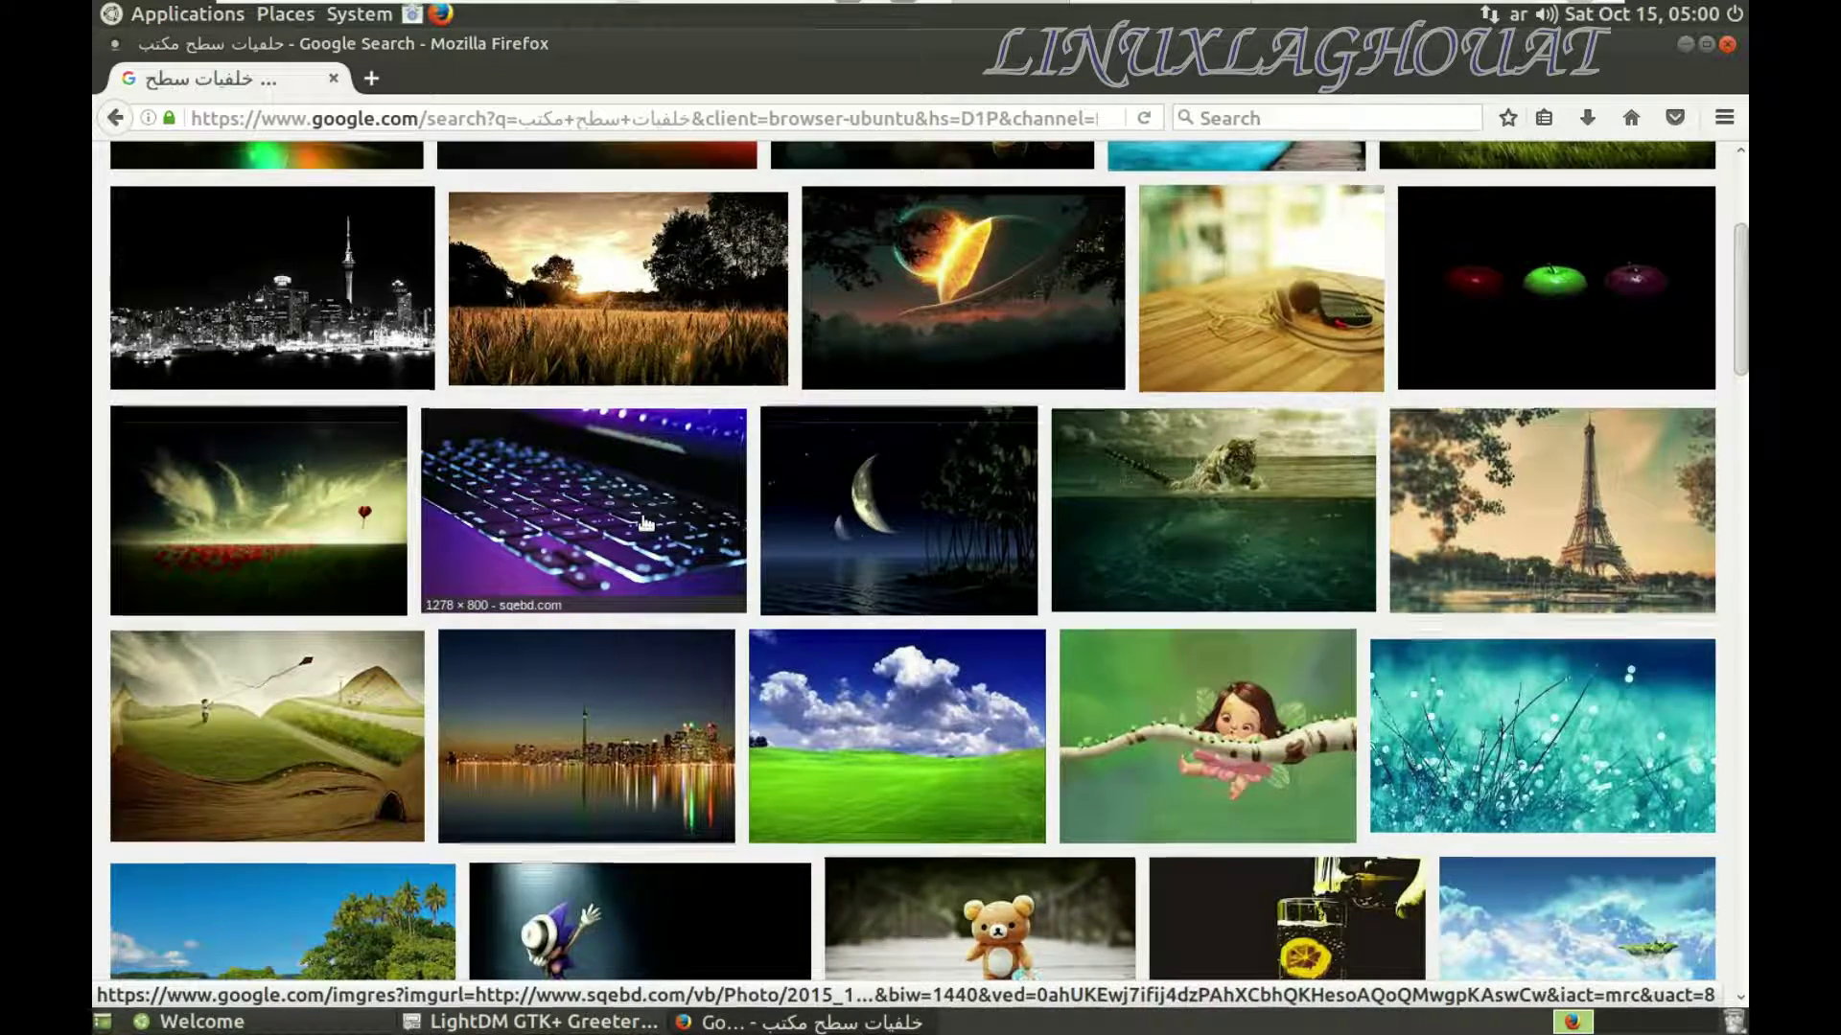
click(613, 575)
right_click(617, 639)
click(778, 509)
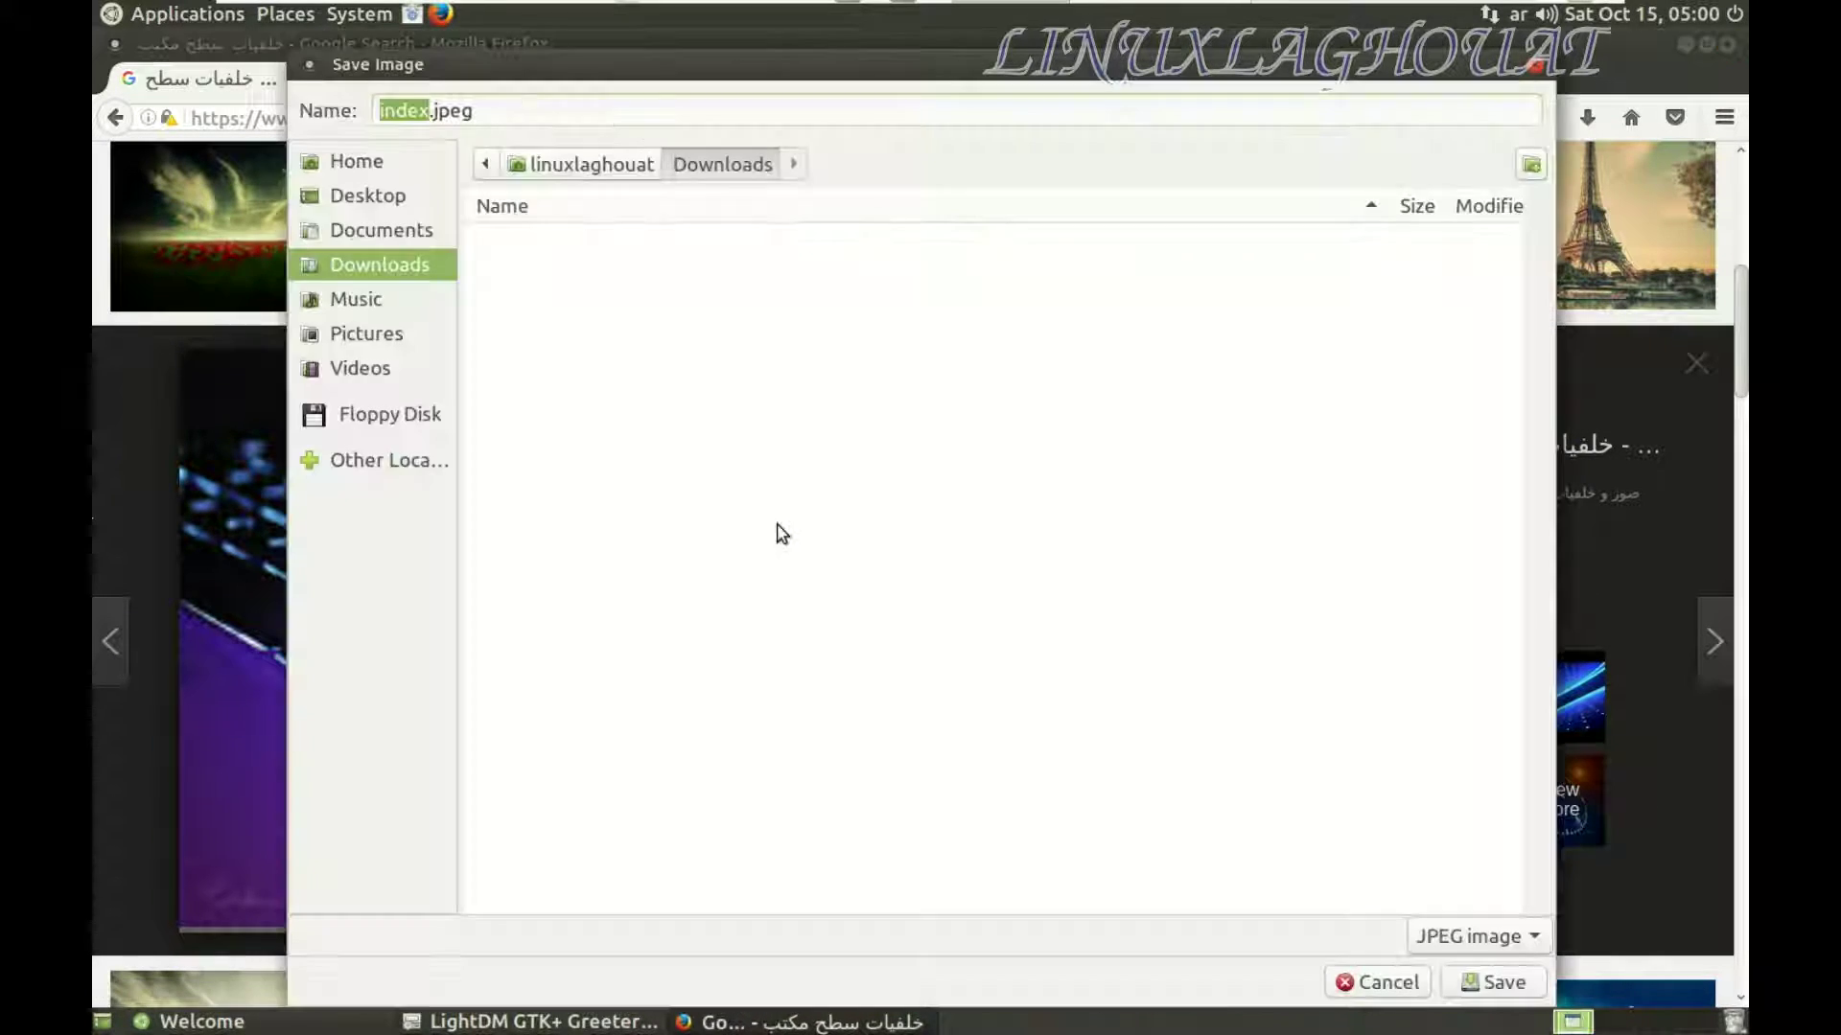
click(399, 364)
click(384, 338)
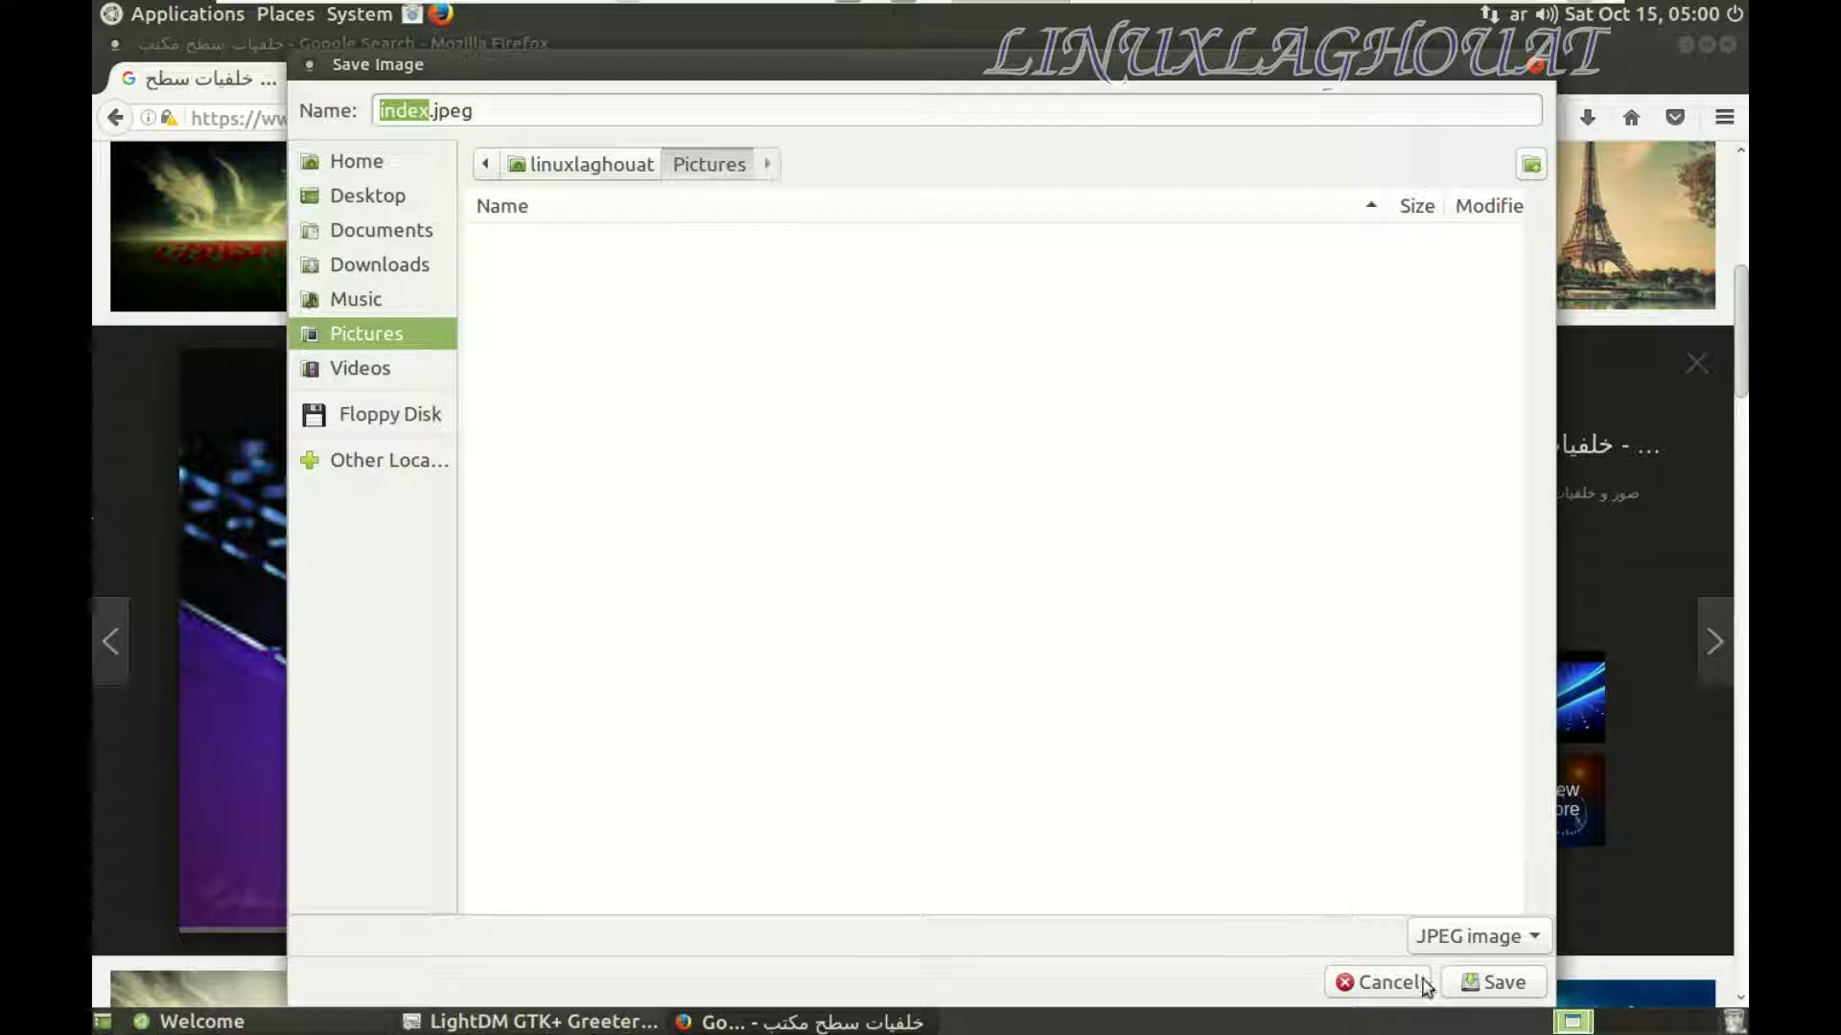
click(1491, 982)
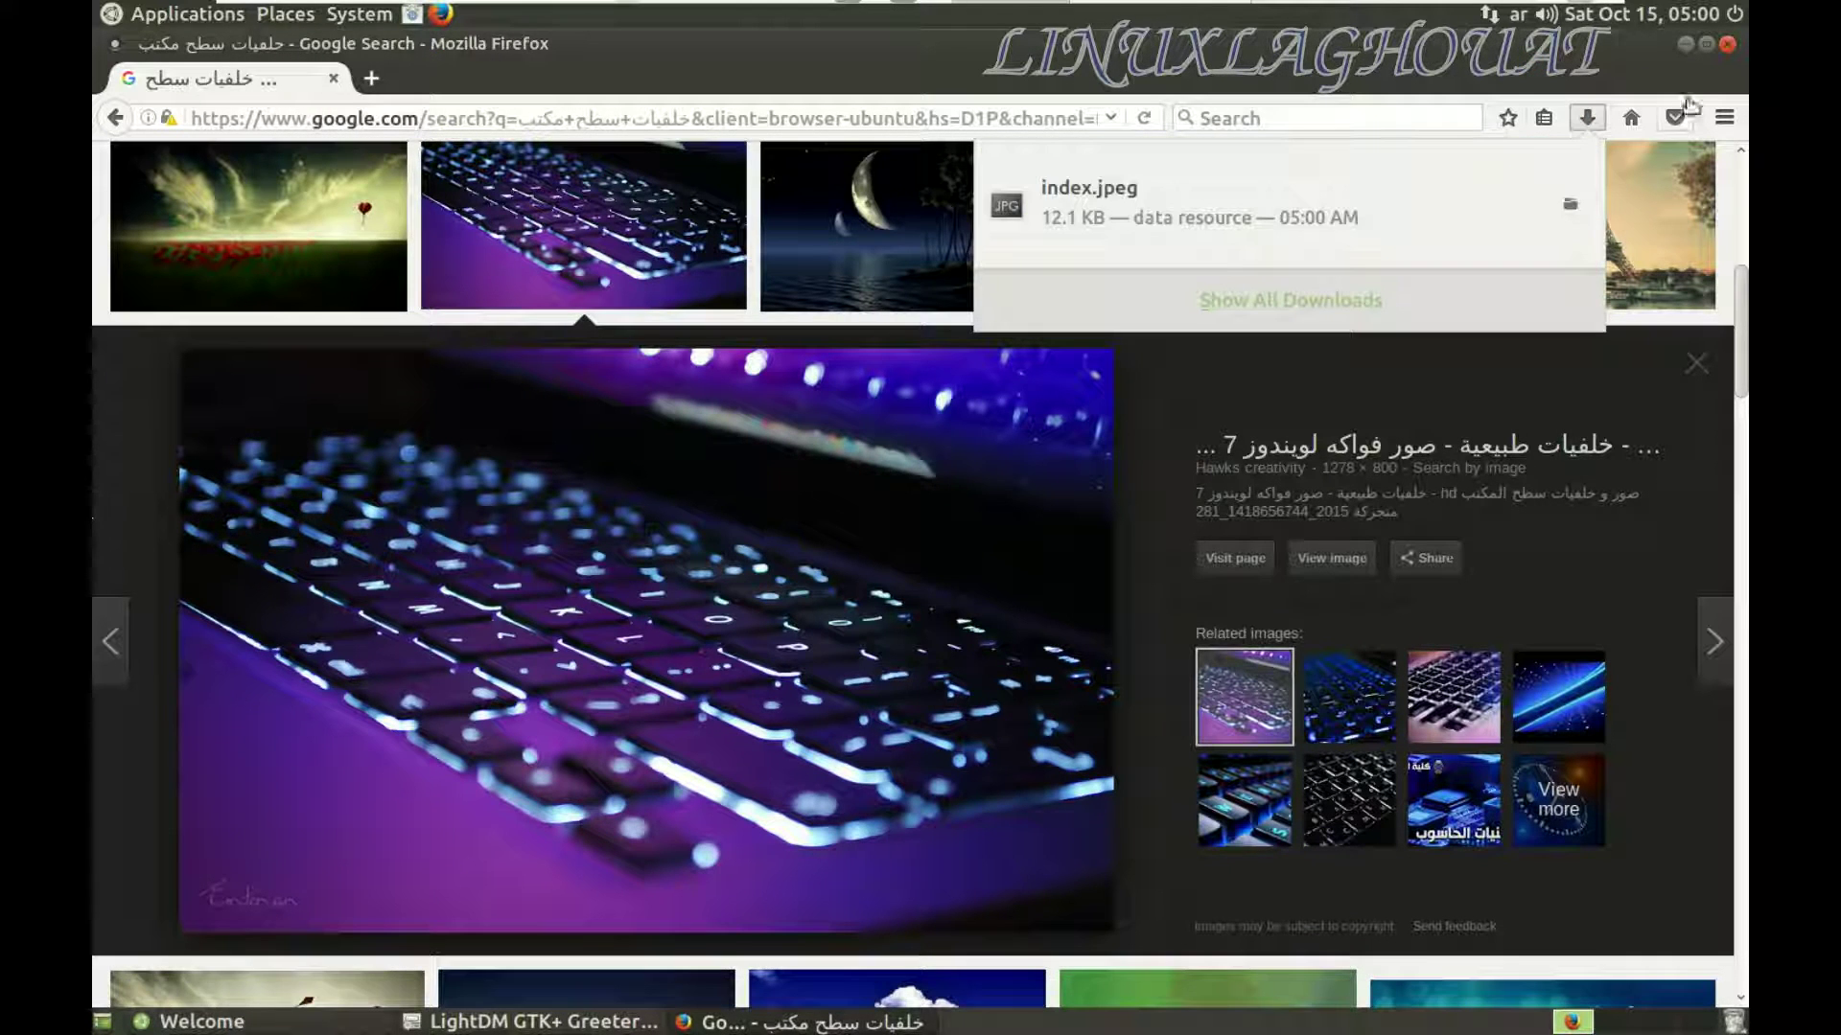
click(1087, 108)
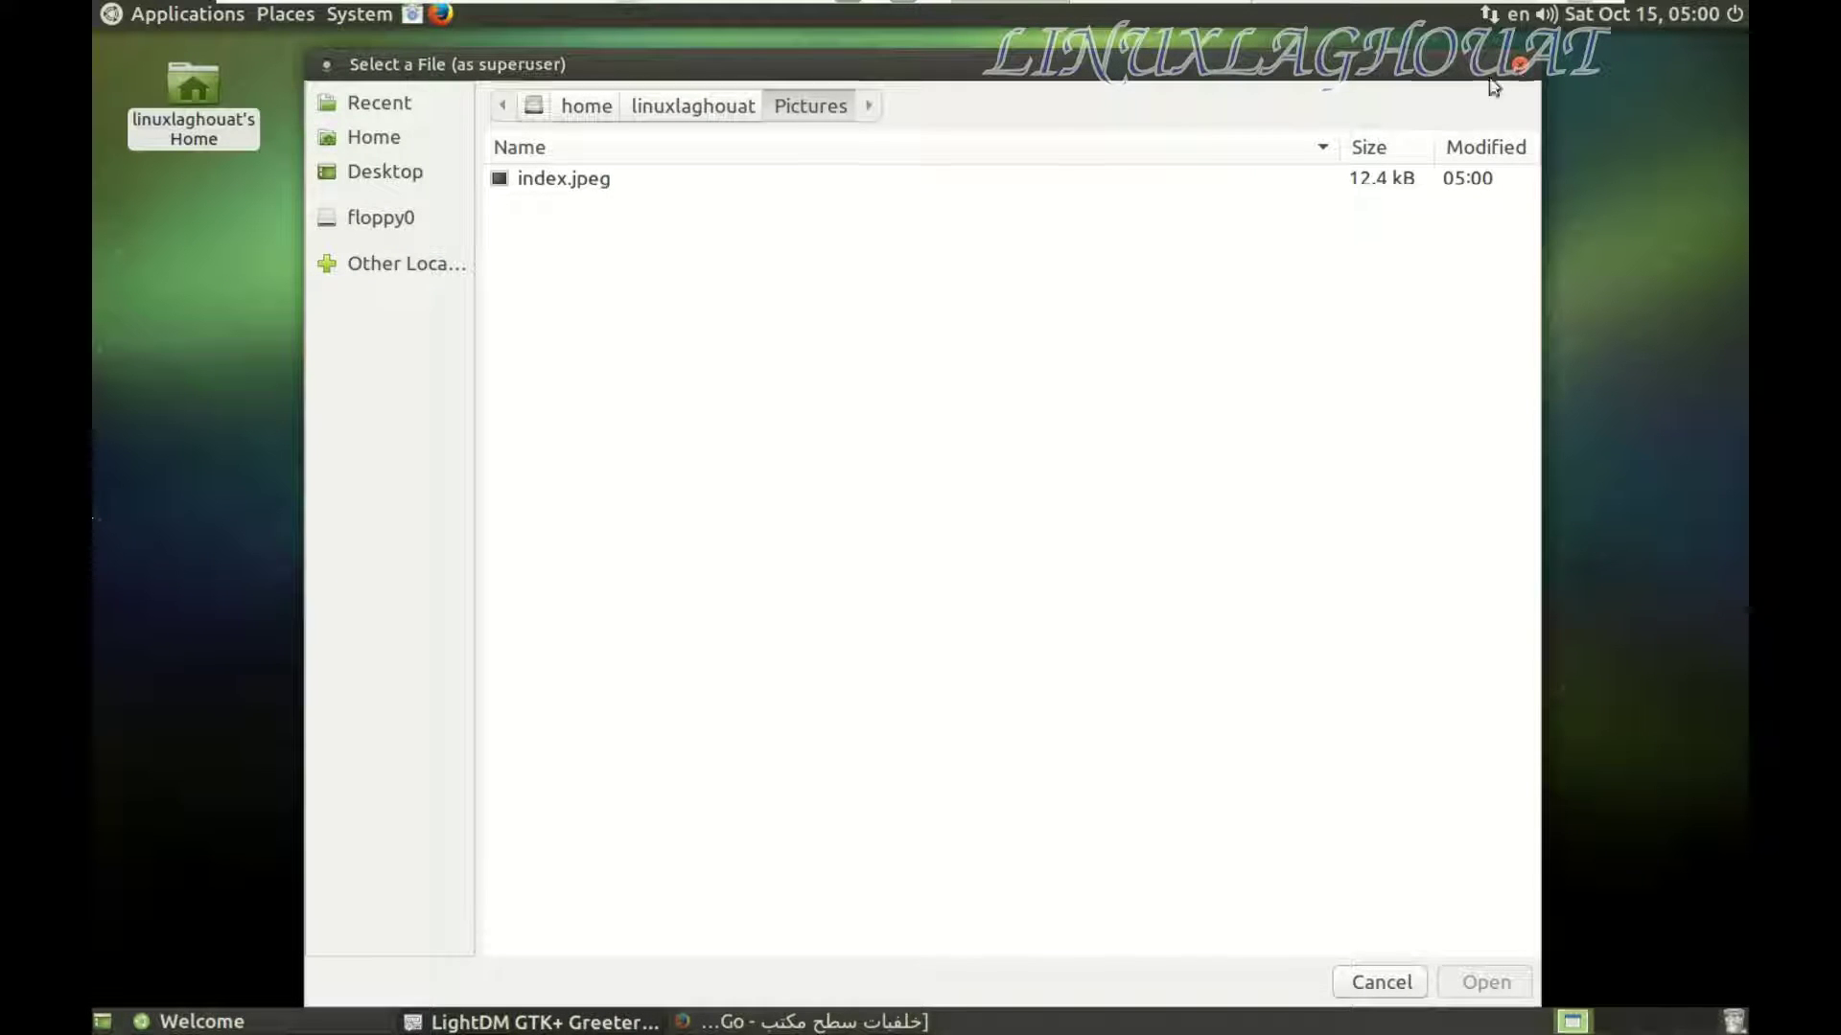
- Set index.jpeg from the user's Pictures folder as the greeter's background image and save the greeter settings
click(1520, 65)
click(1002, 533)
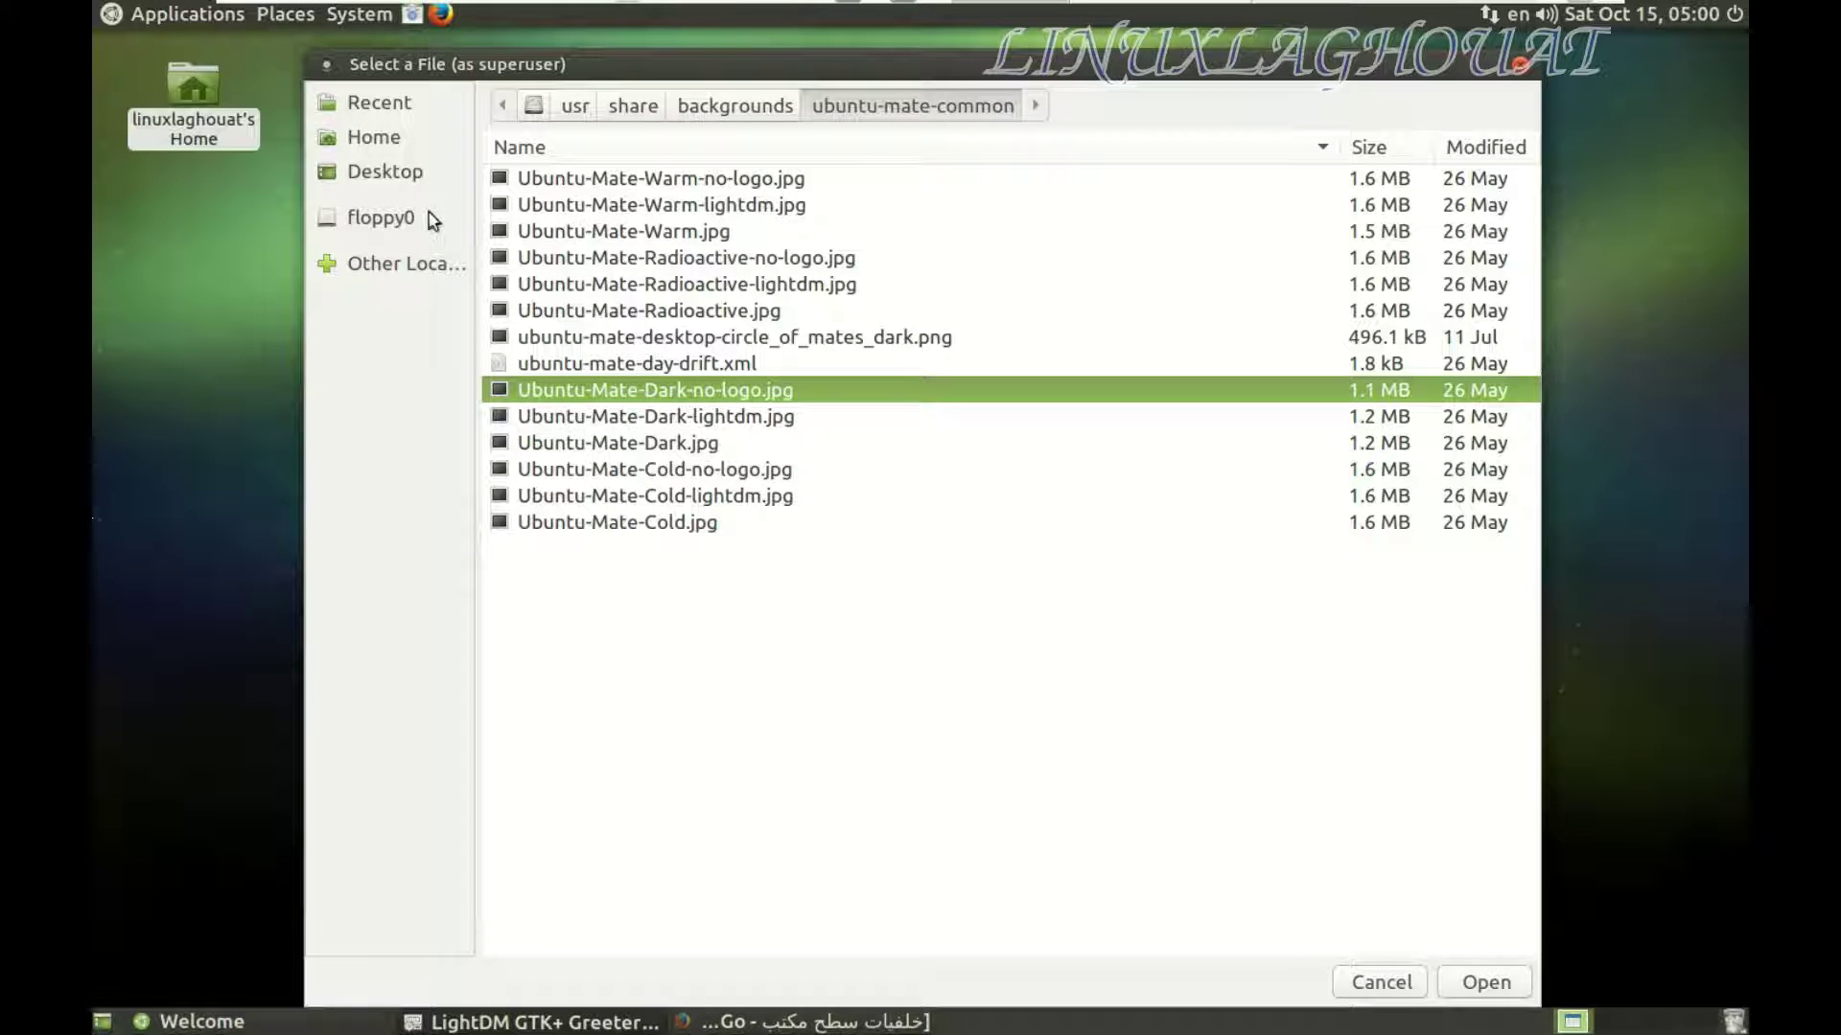
click(408, 263)
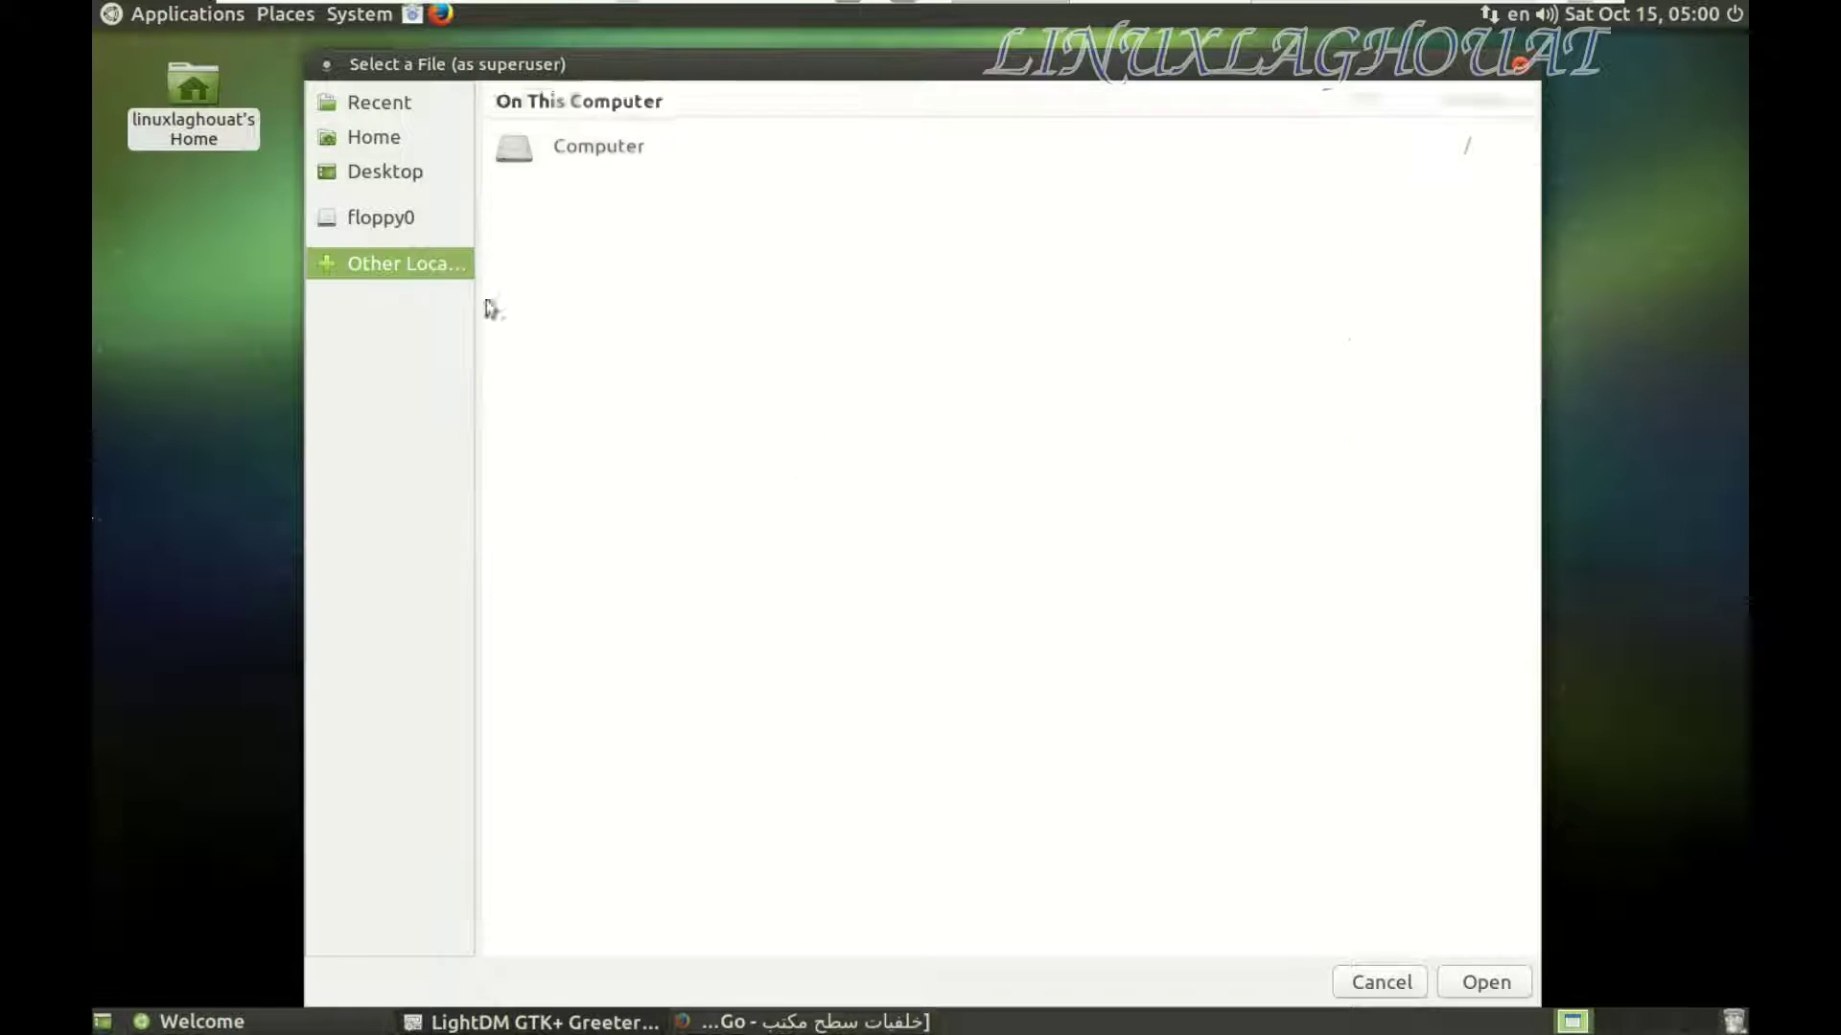
click(608, 161)
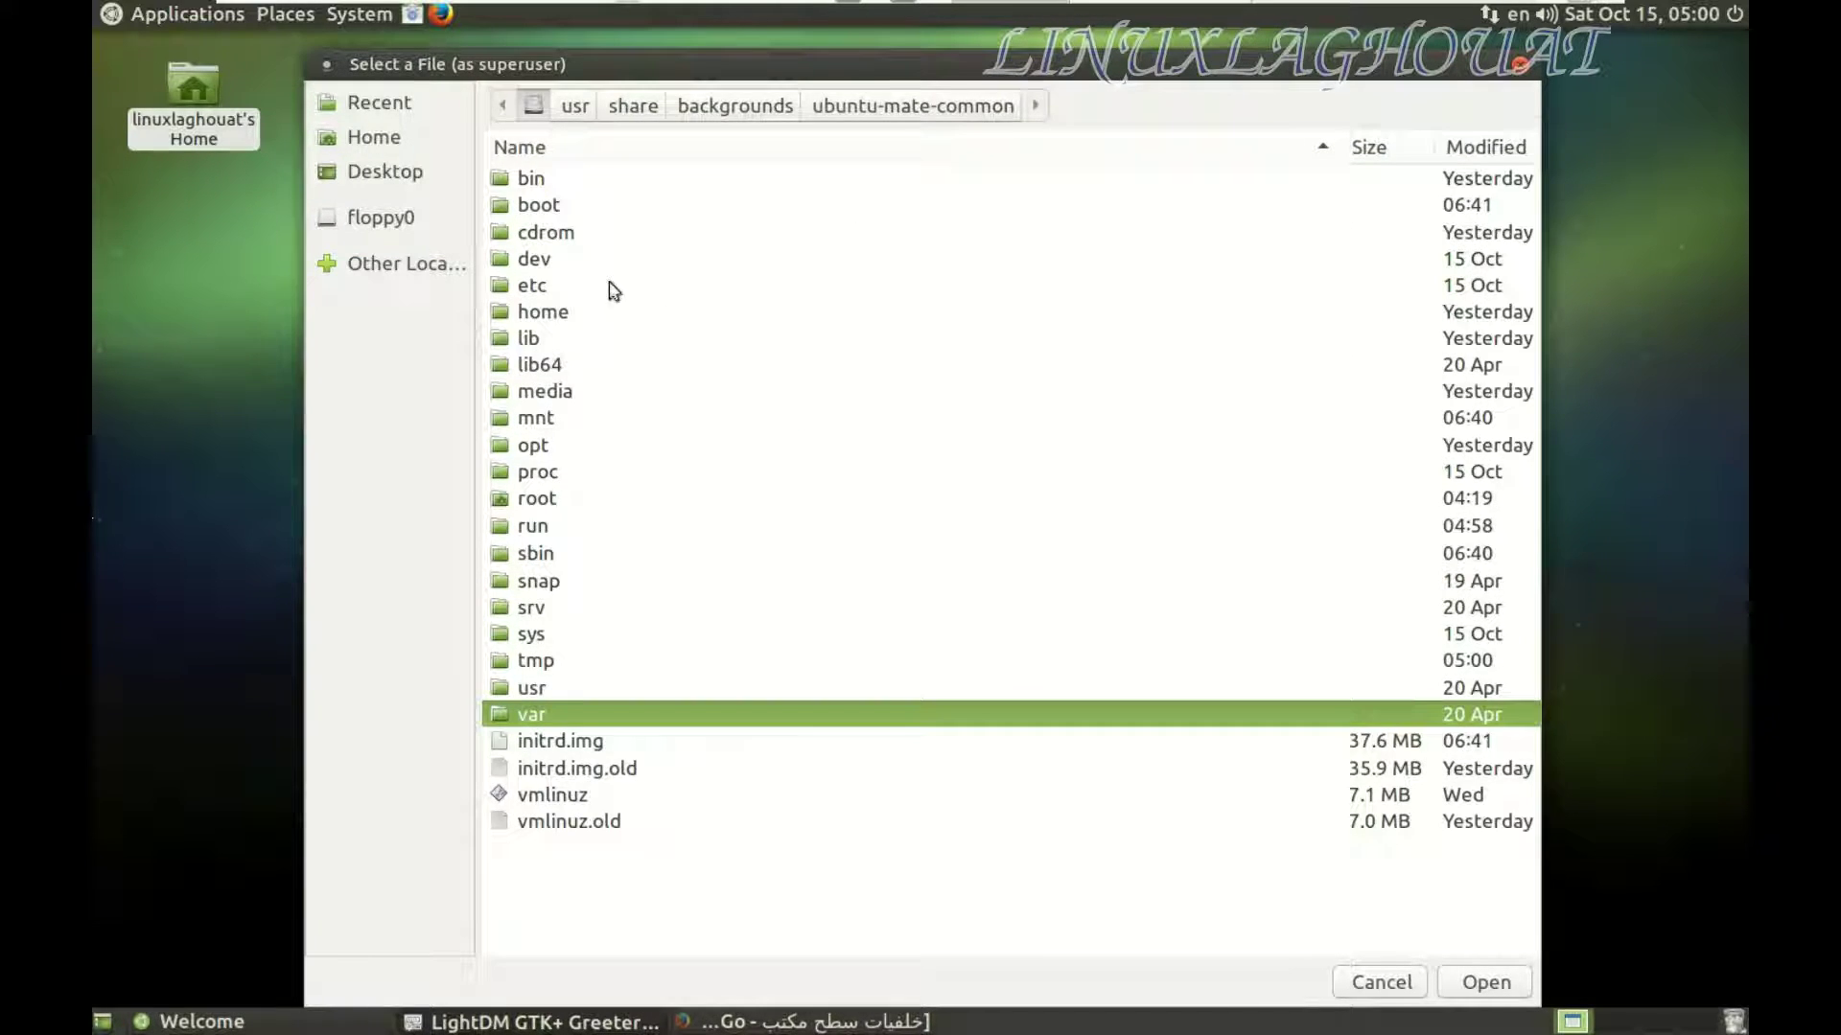
double_click(538, 313)
double_click(589, 188)
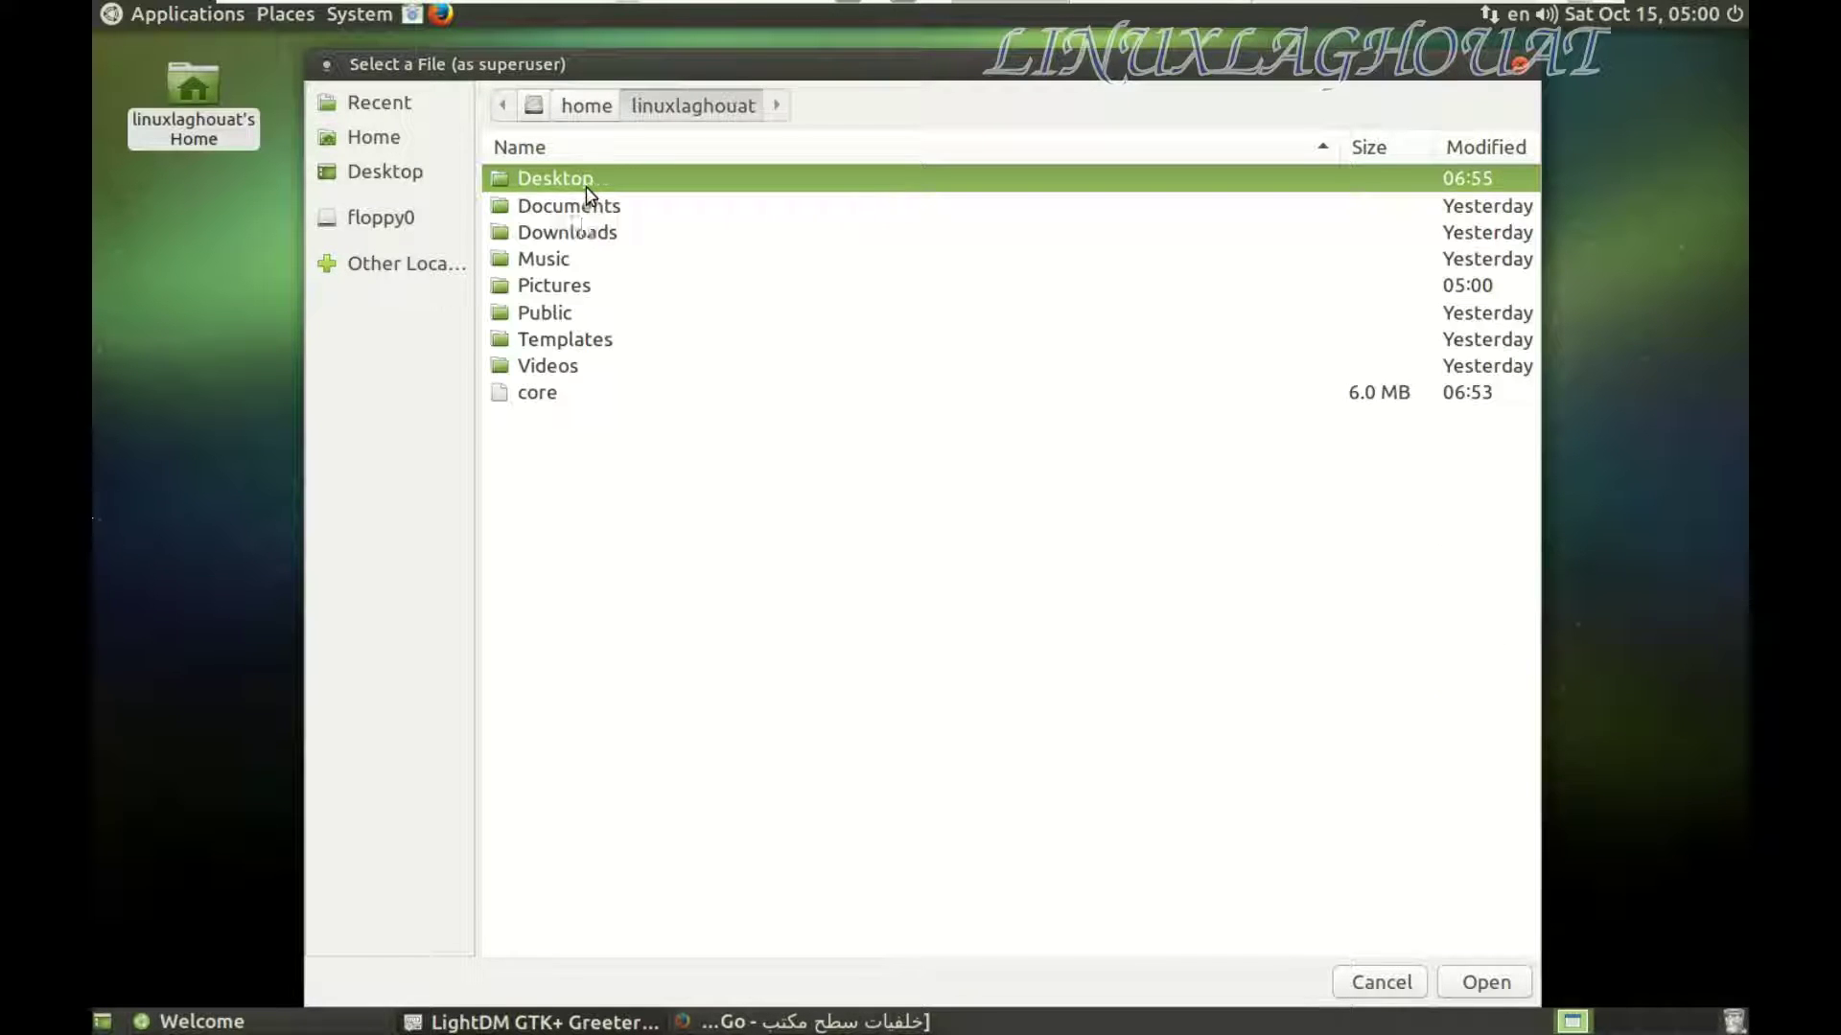
click(570, 289)
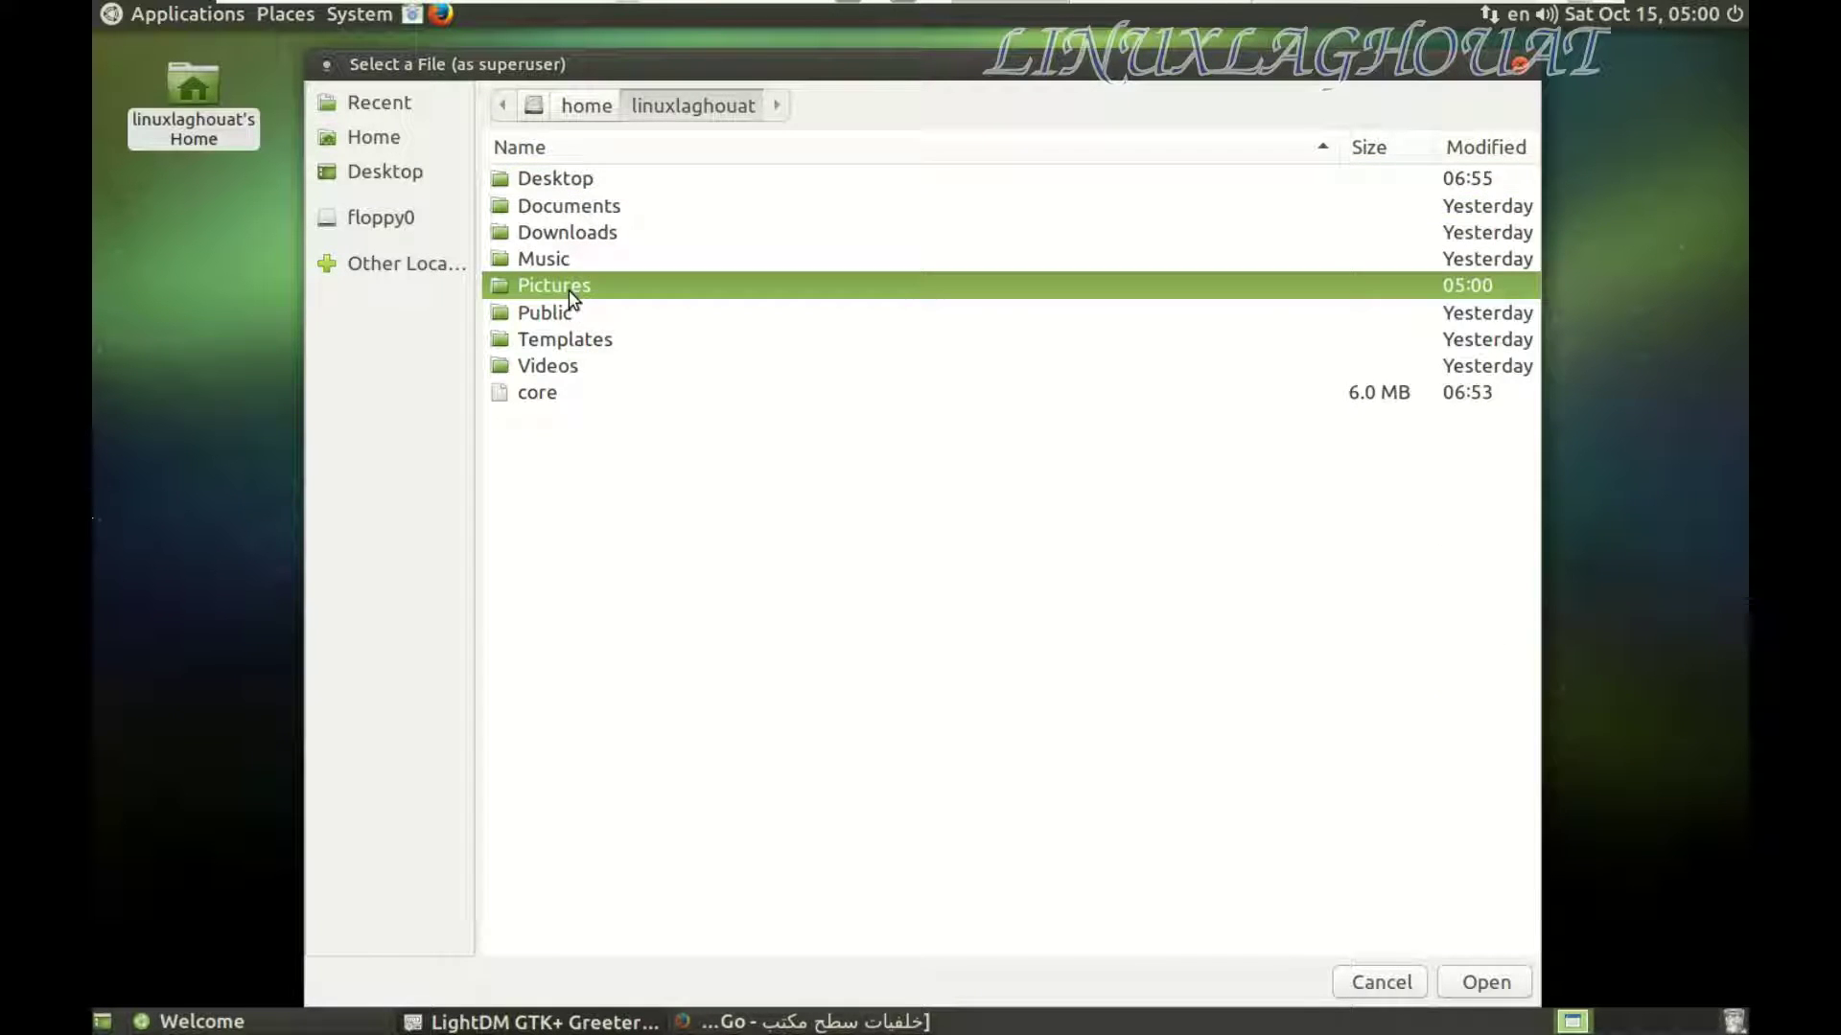
double_click(573, 288)
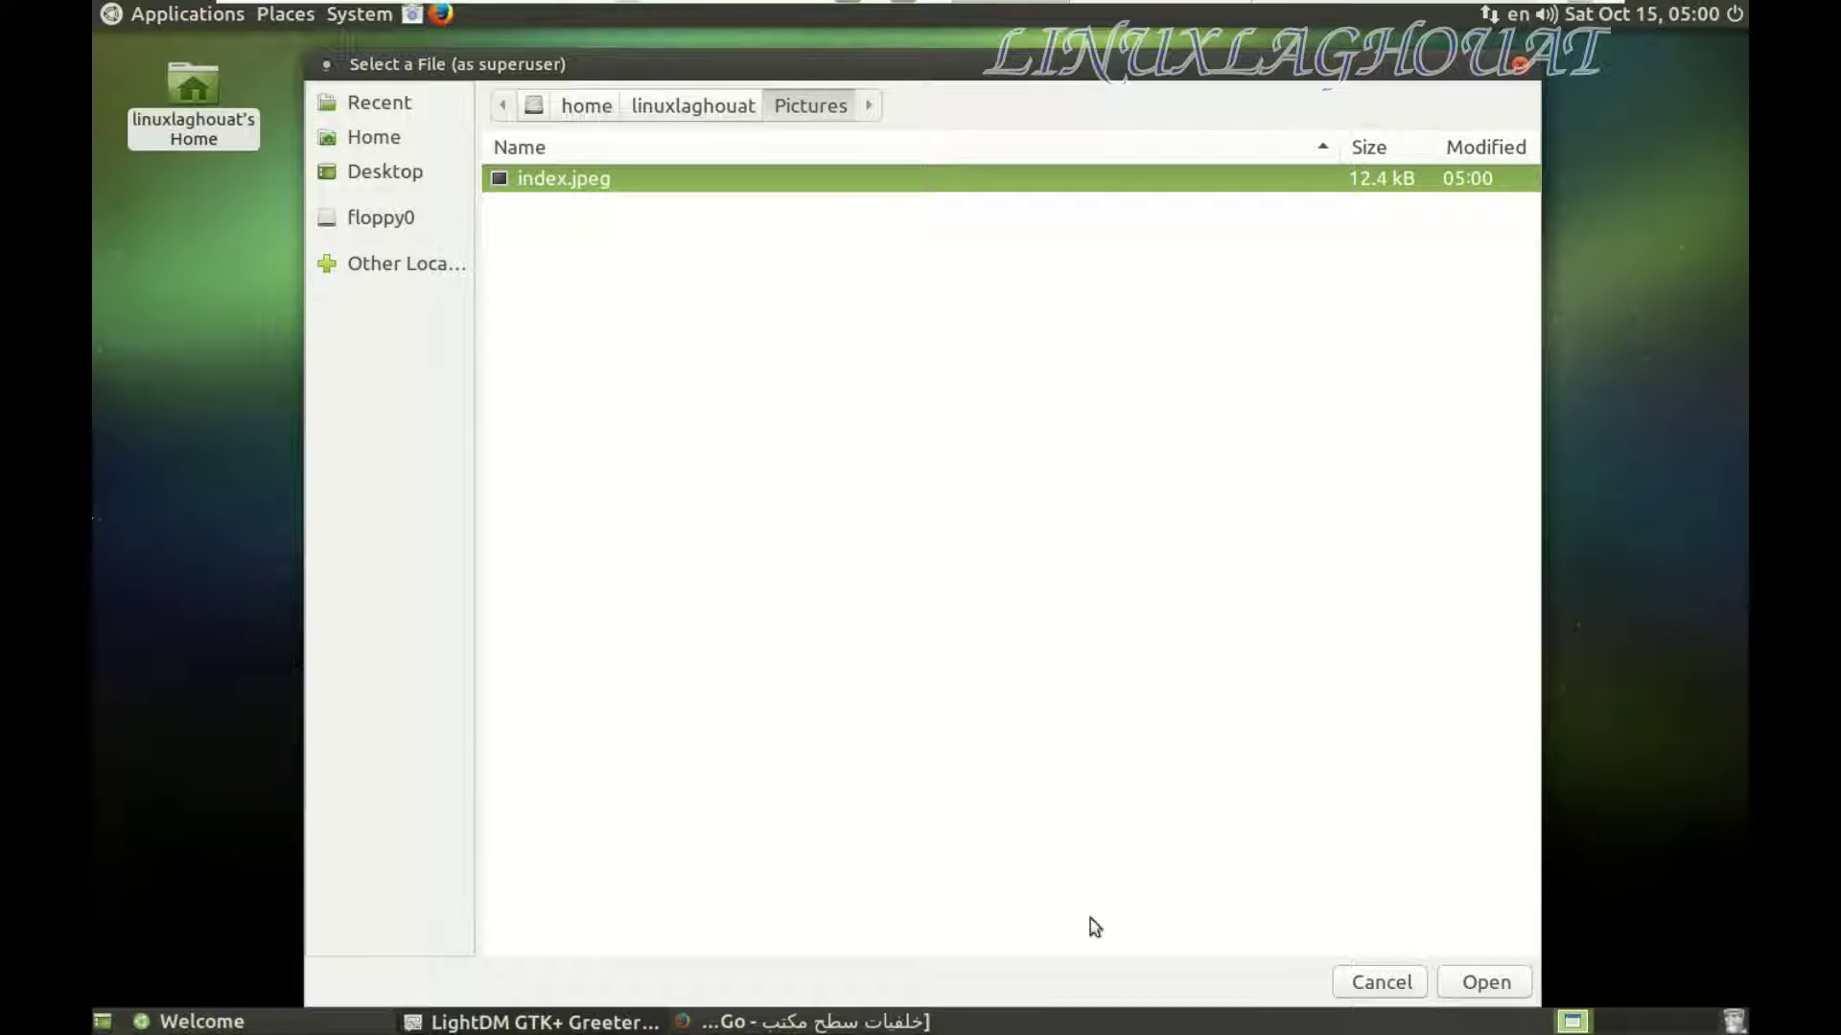
click(1484, 982)
click(1196, 821)
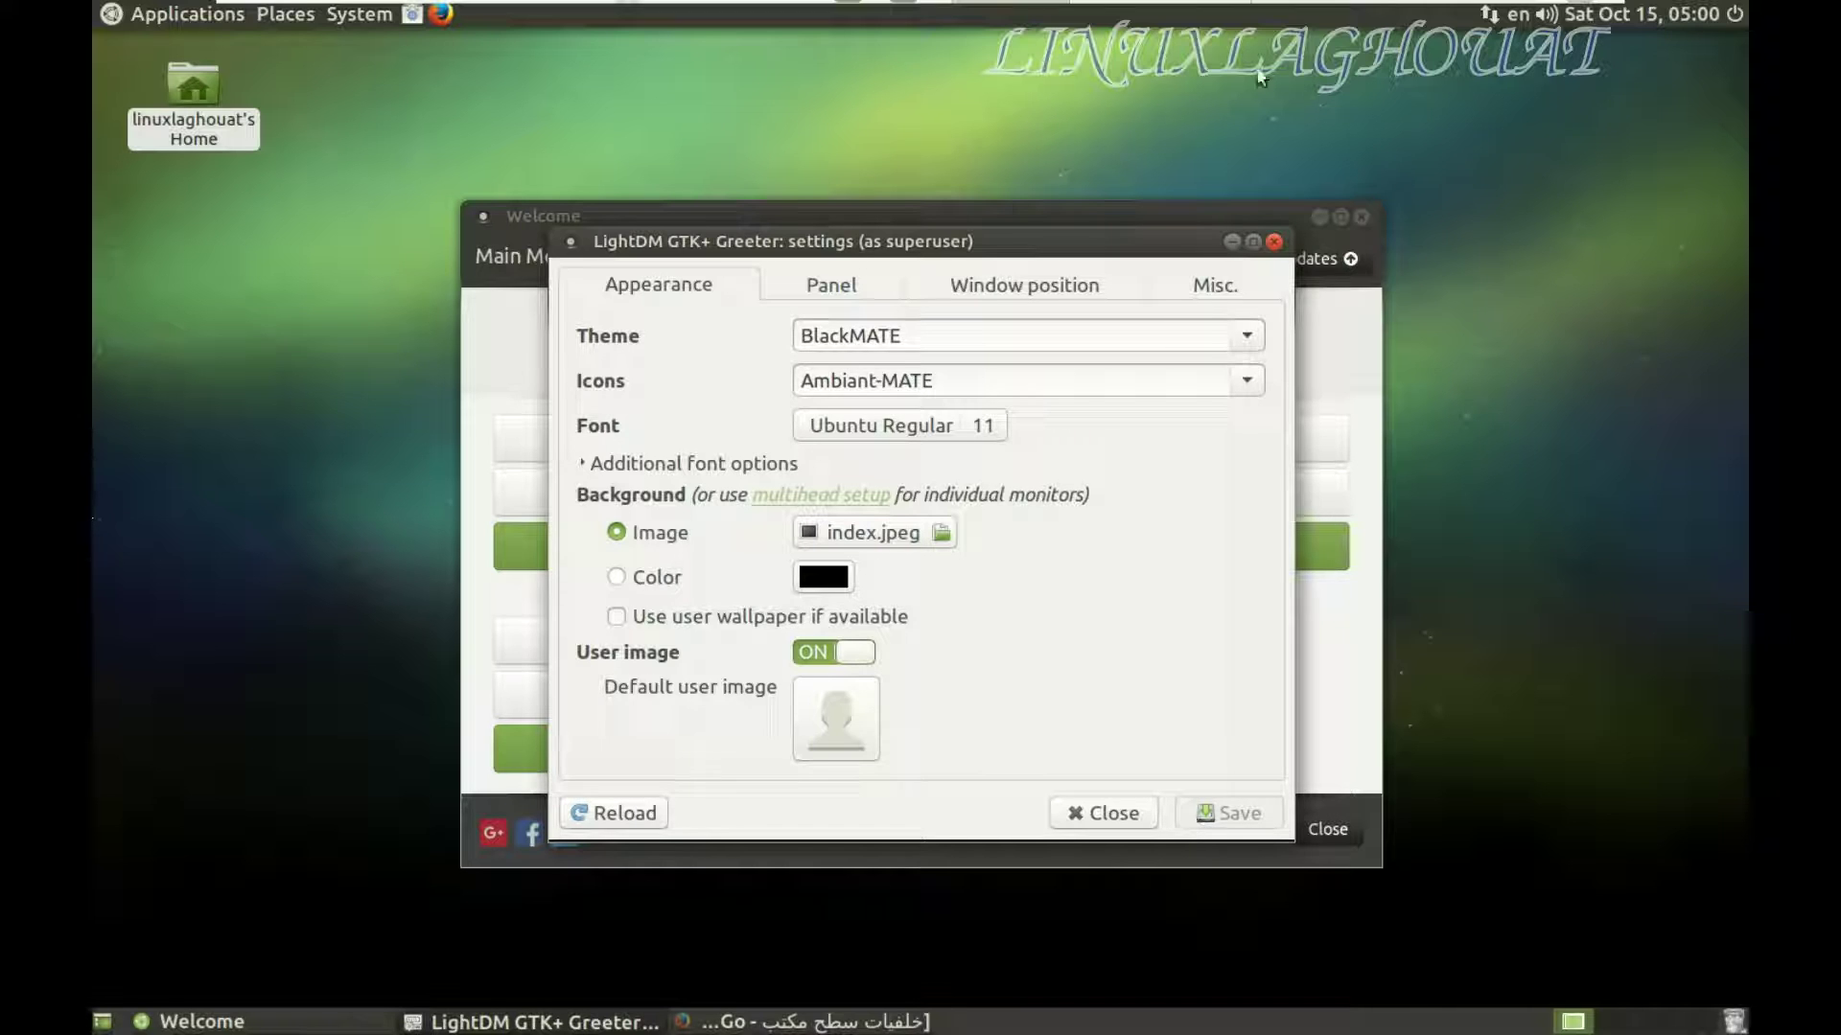
- Restart the virtual machine and log in with the account password on the customised login screen
click(646, 21)
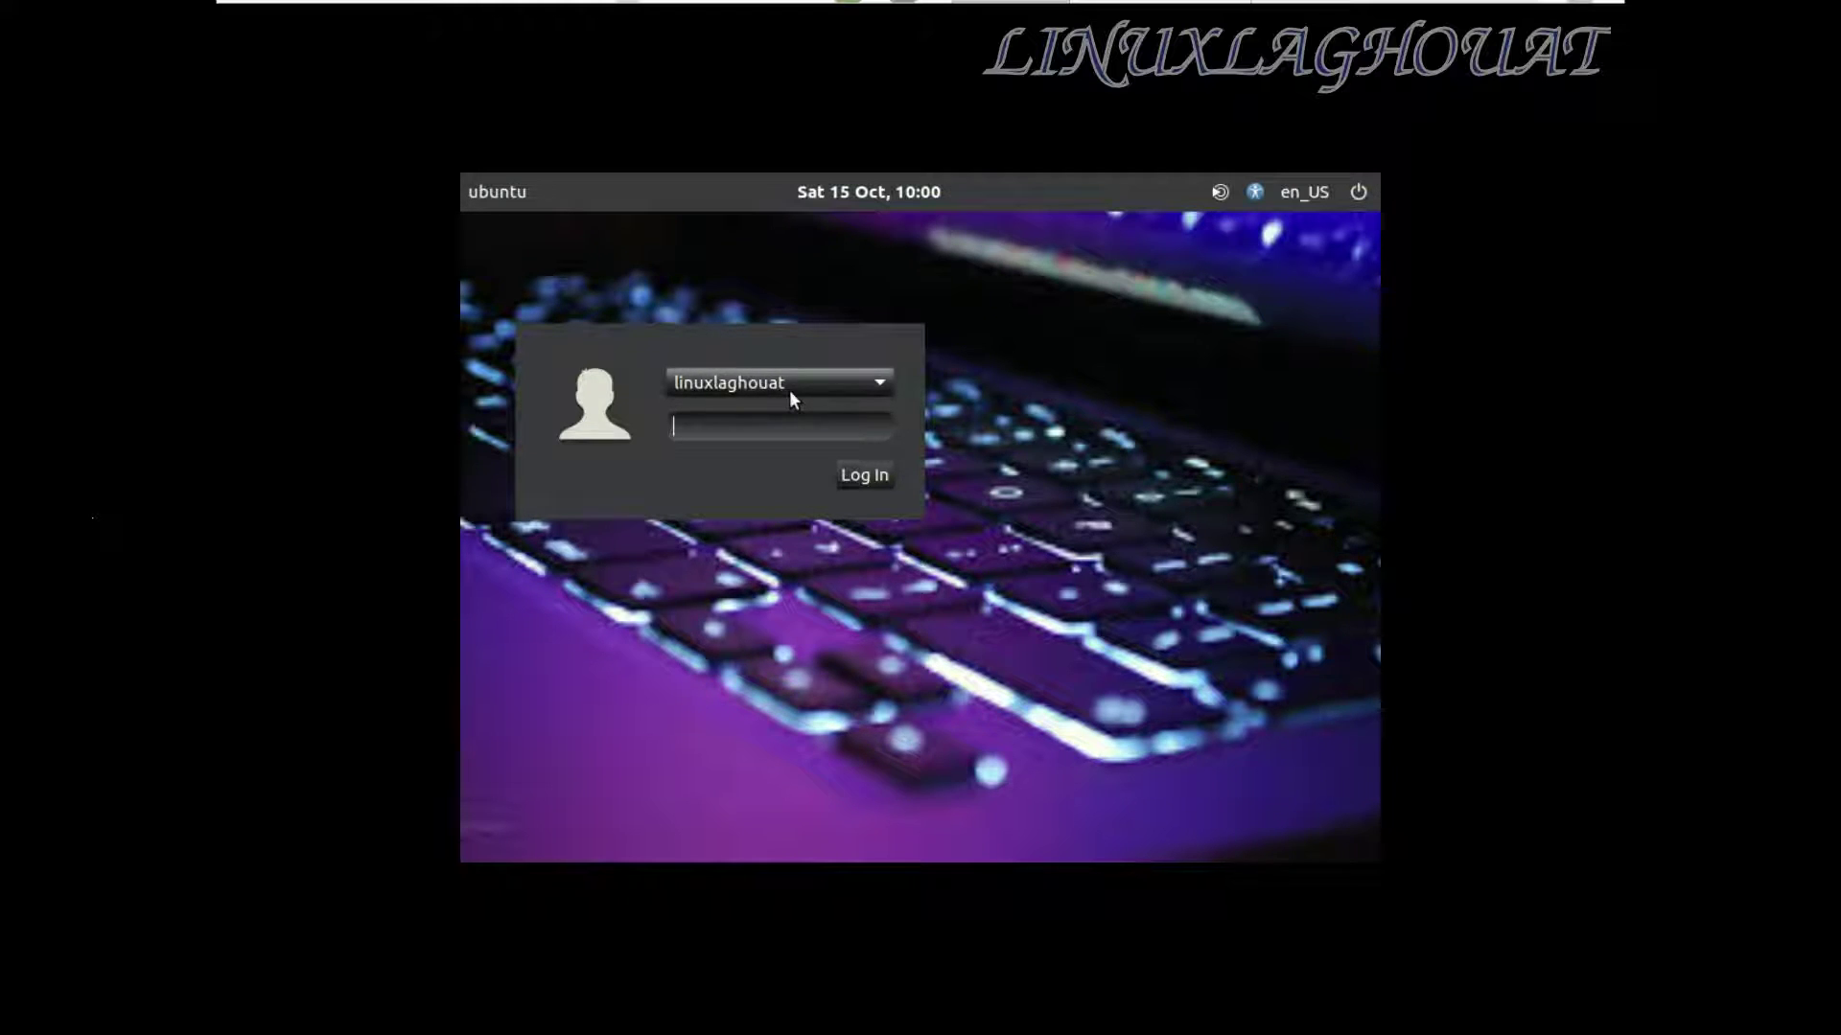
text(***)
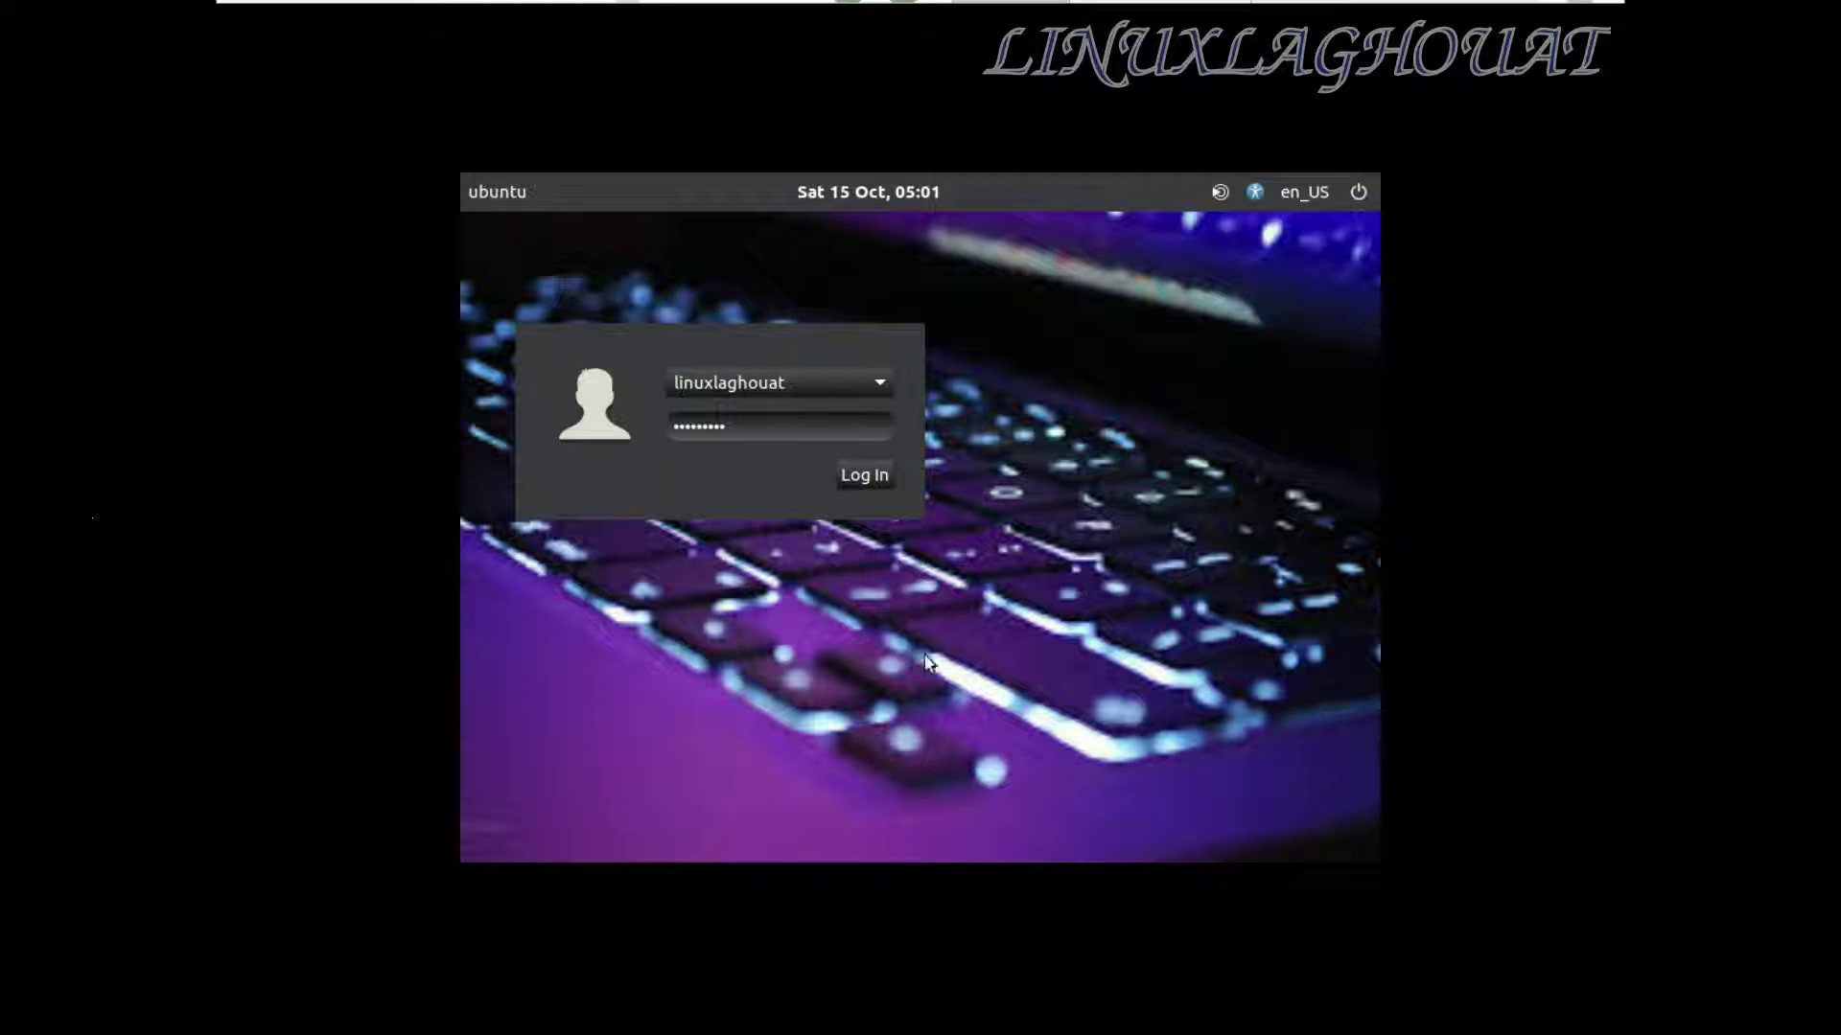
key(Return)
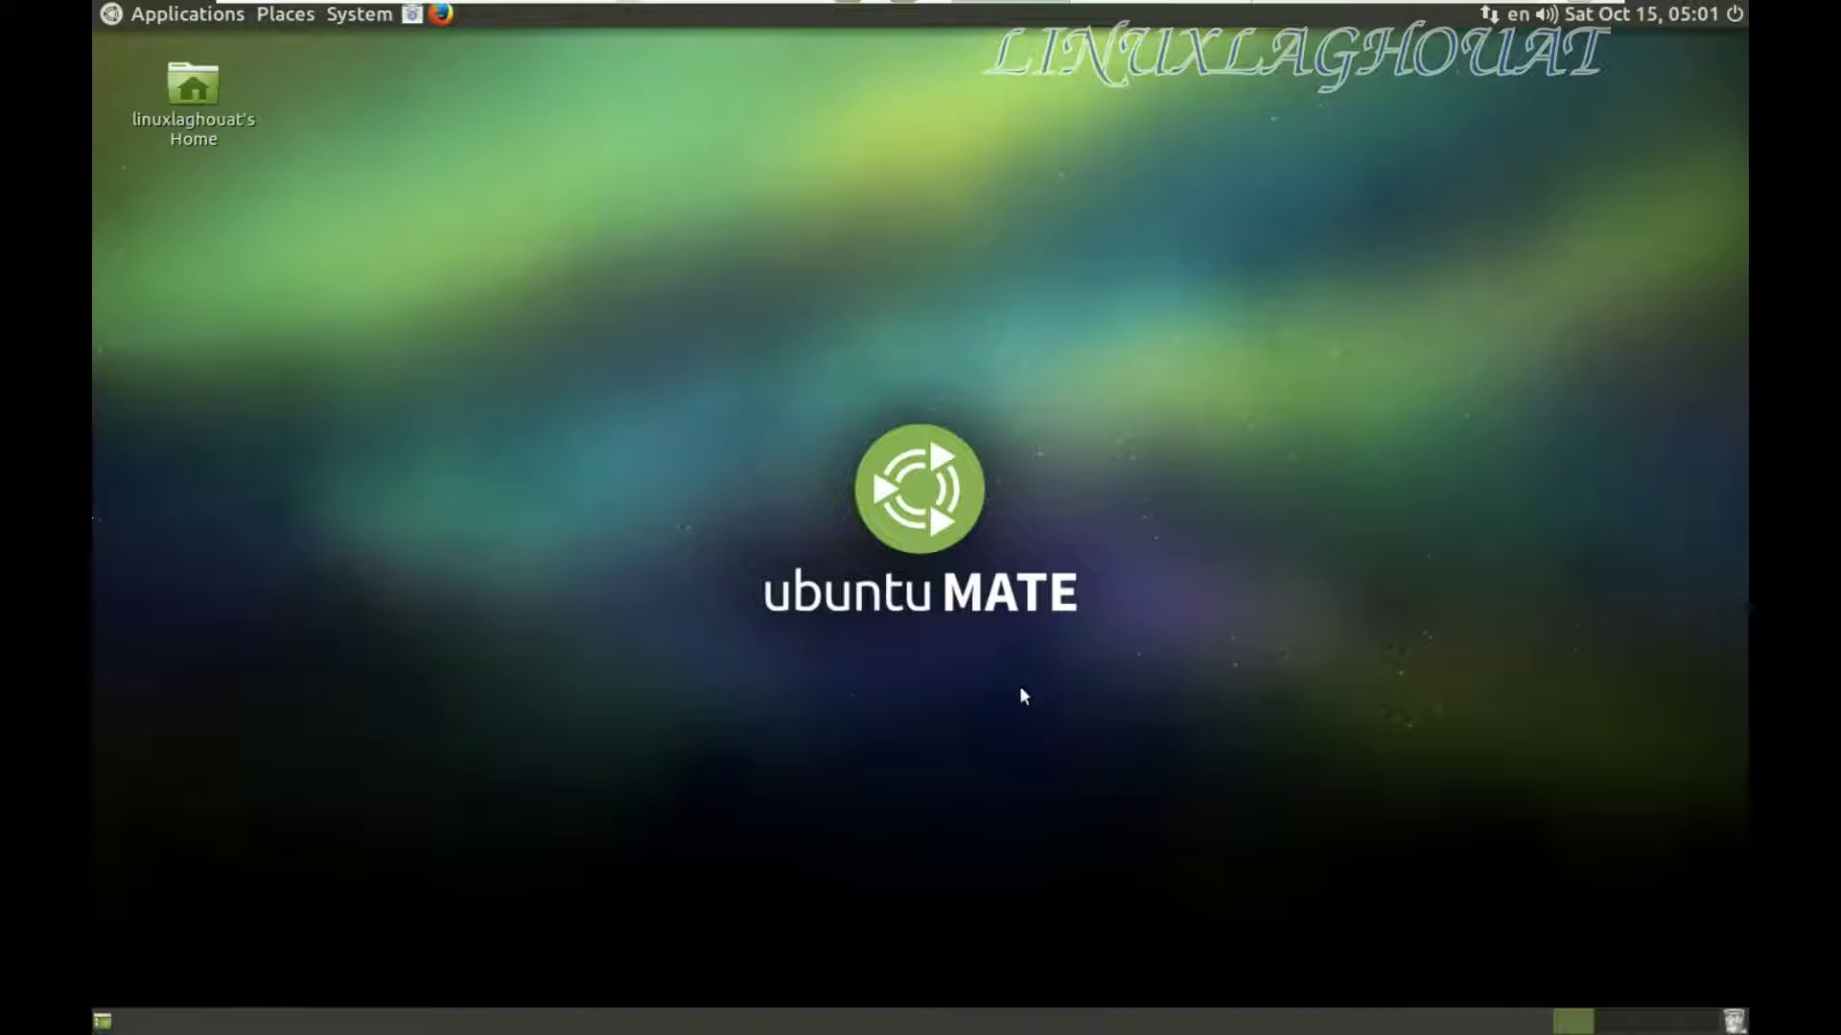
click(347, 21)
mouse_move(376, 54)
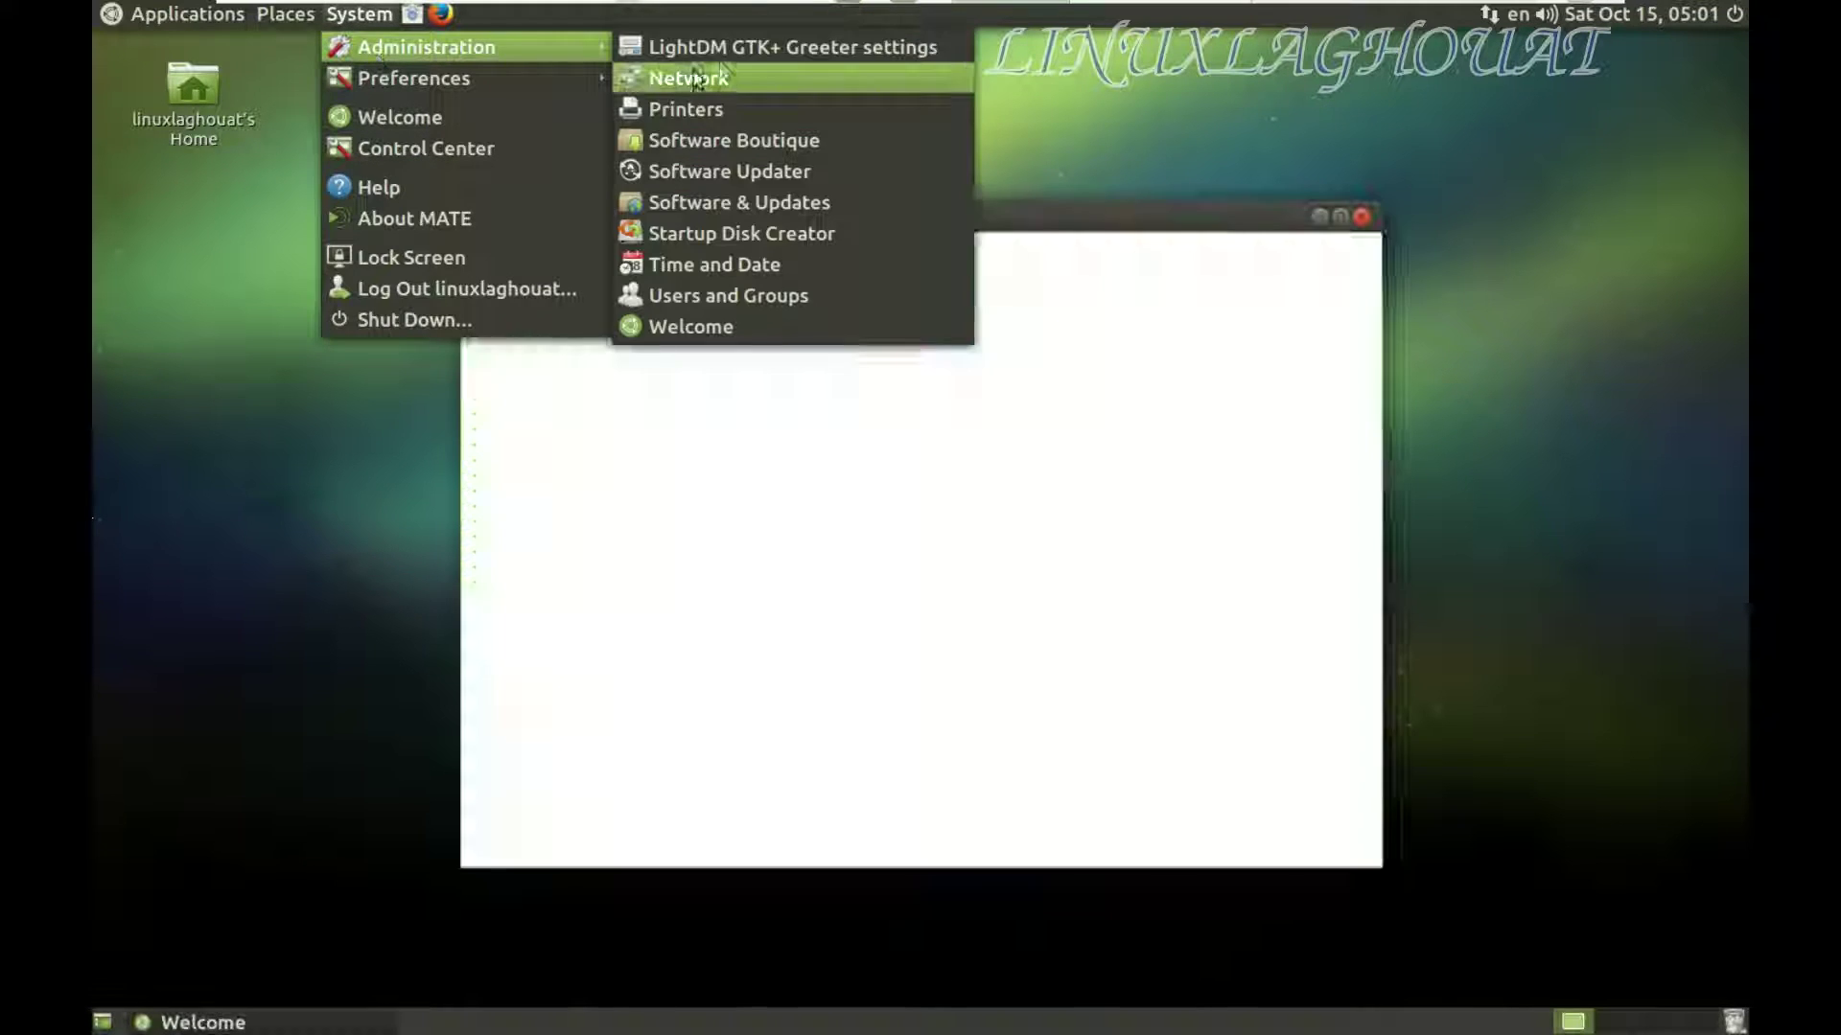
click(1137, 164)
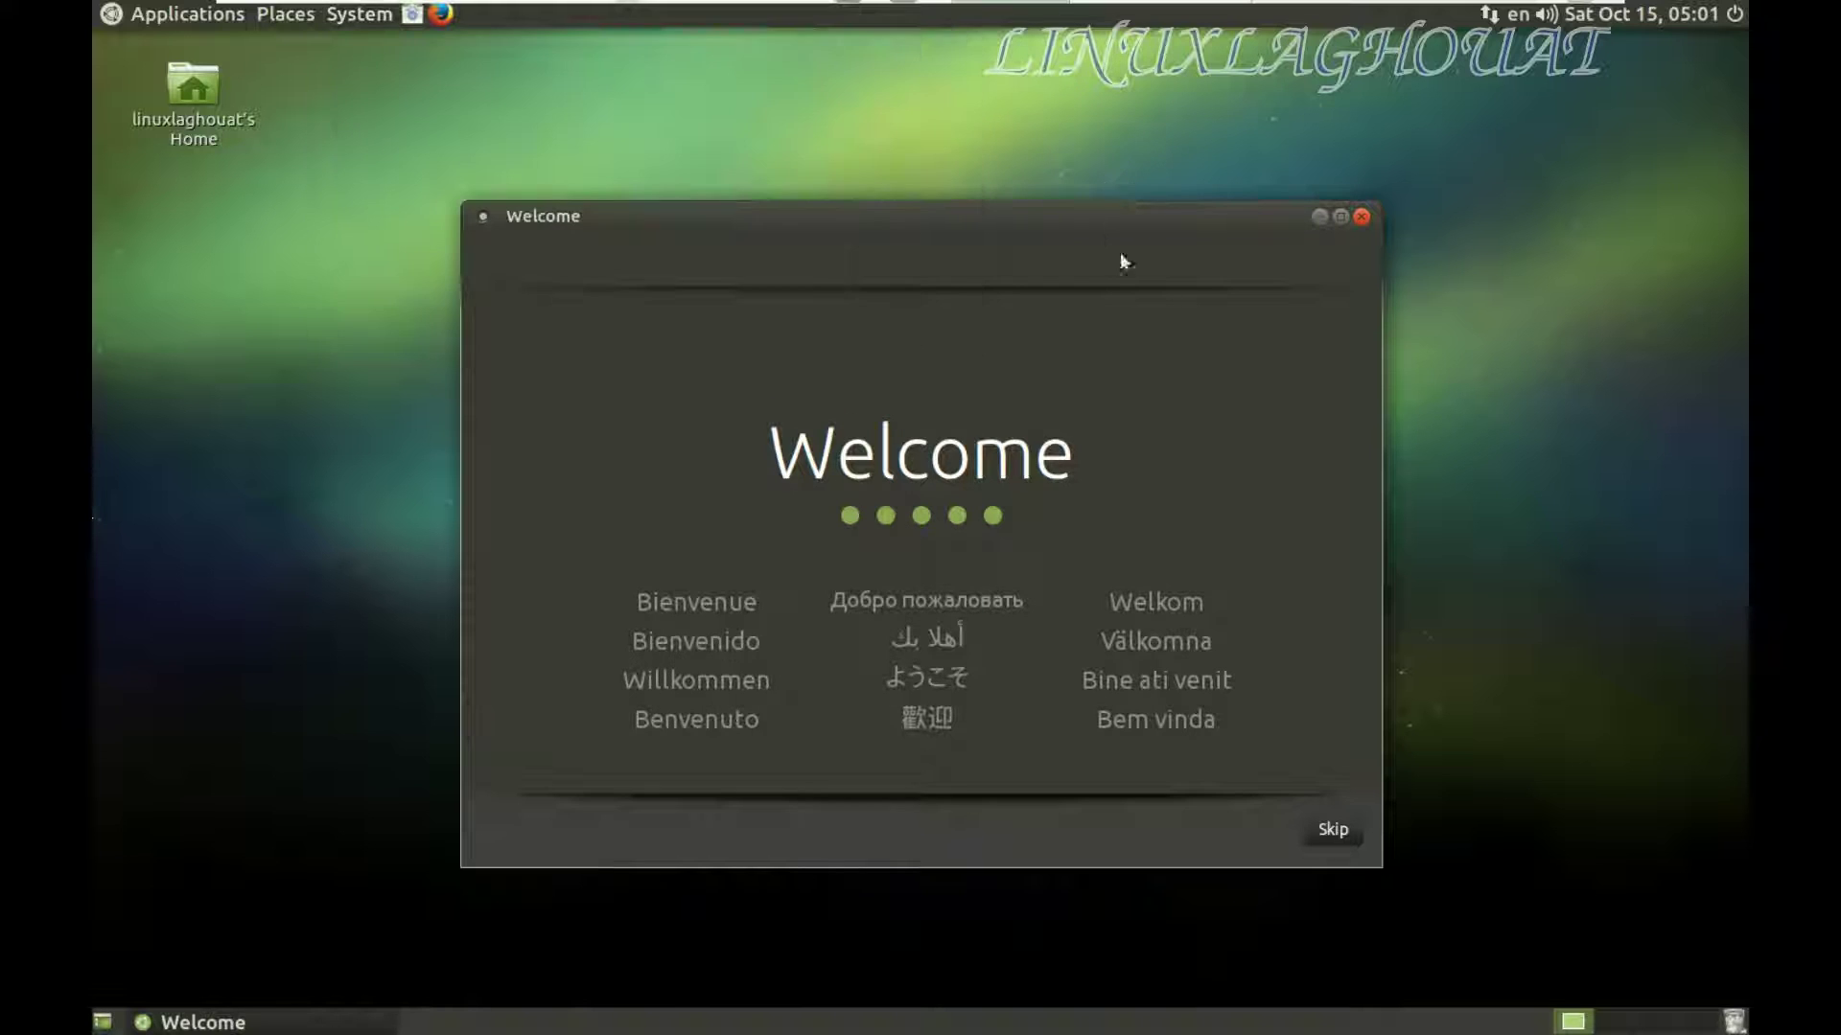